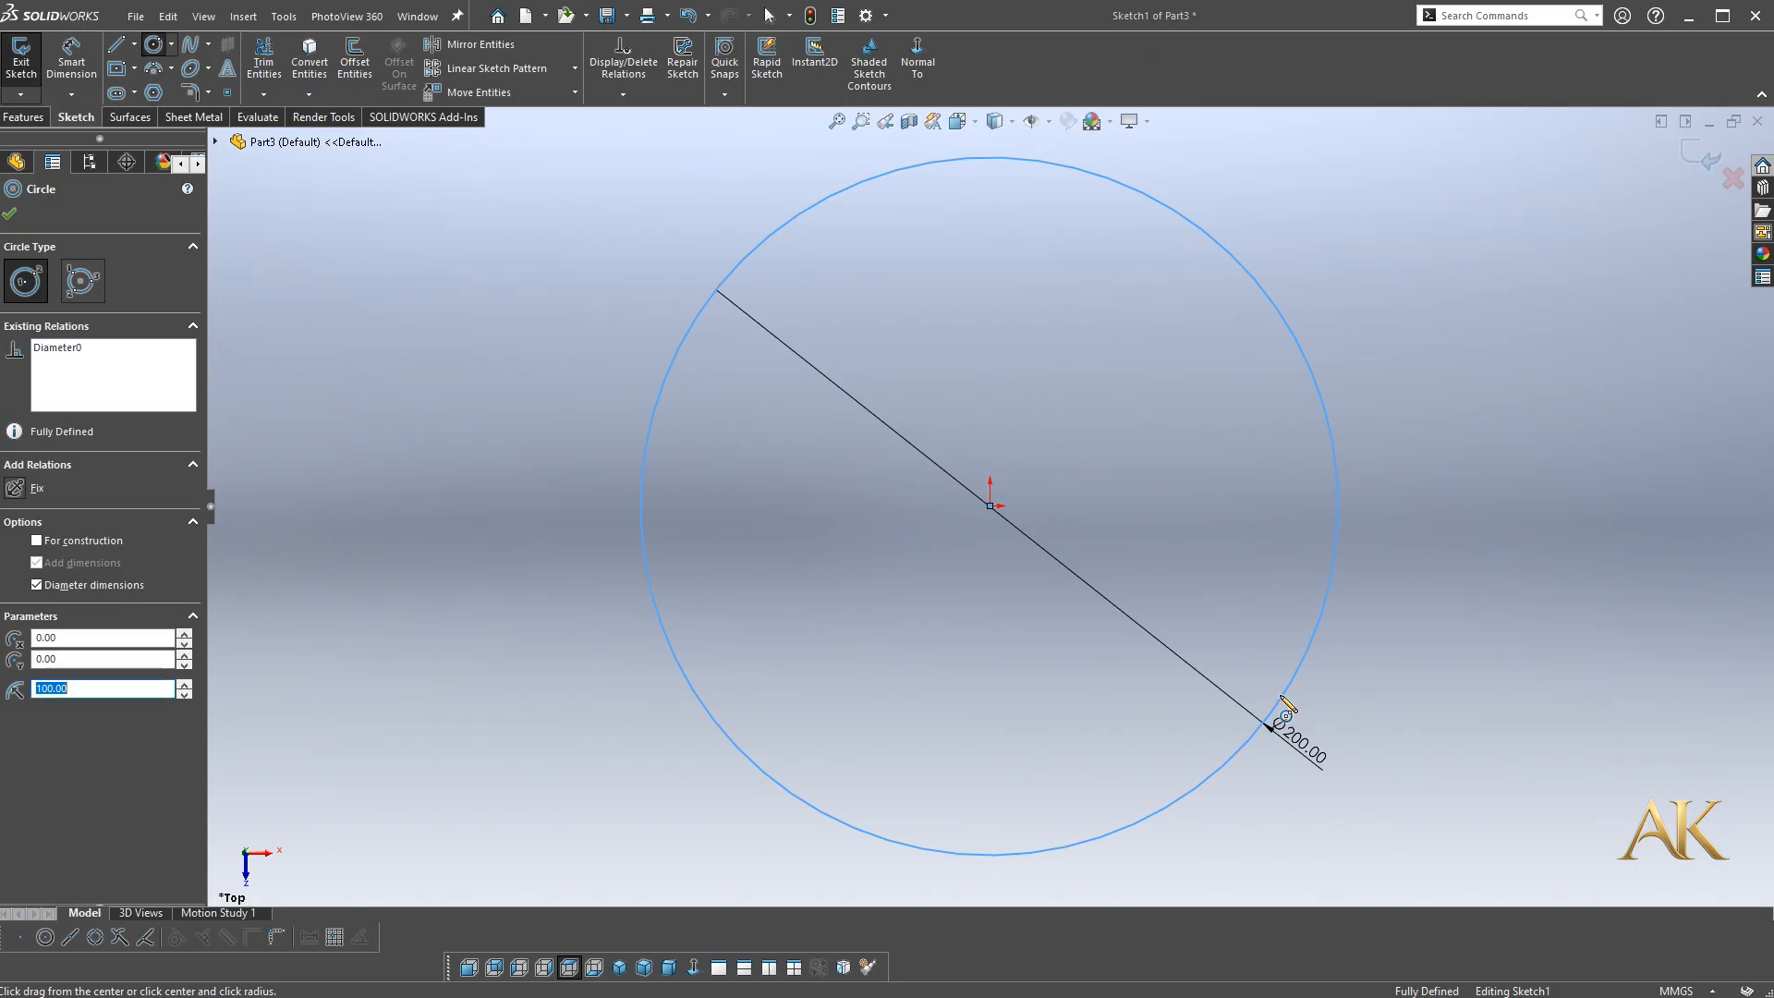
Draw a horizontal line across the full diameter of the circle and trim away the circle's lower half
{"action": "key", "text": "l"}
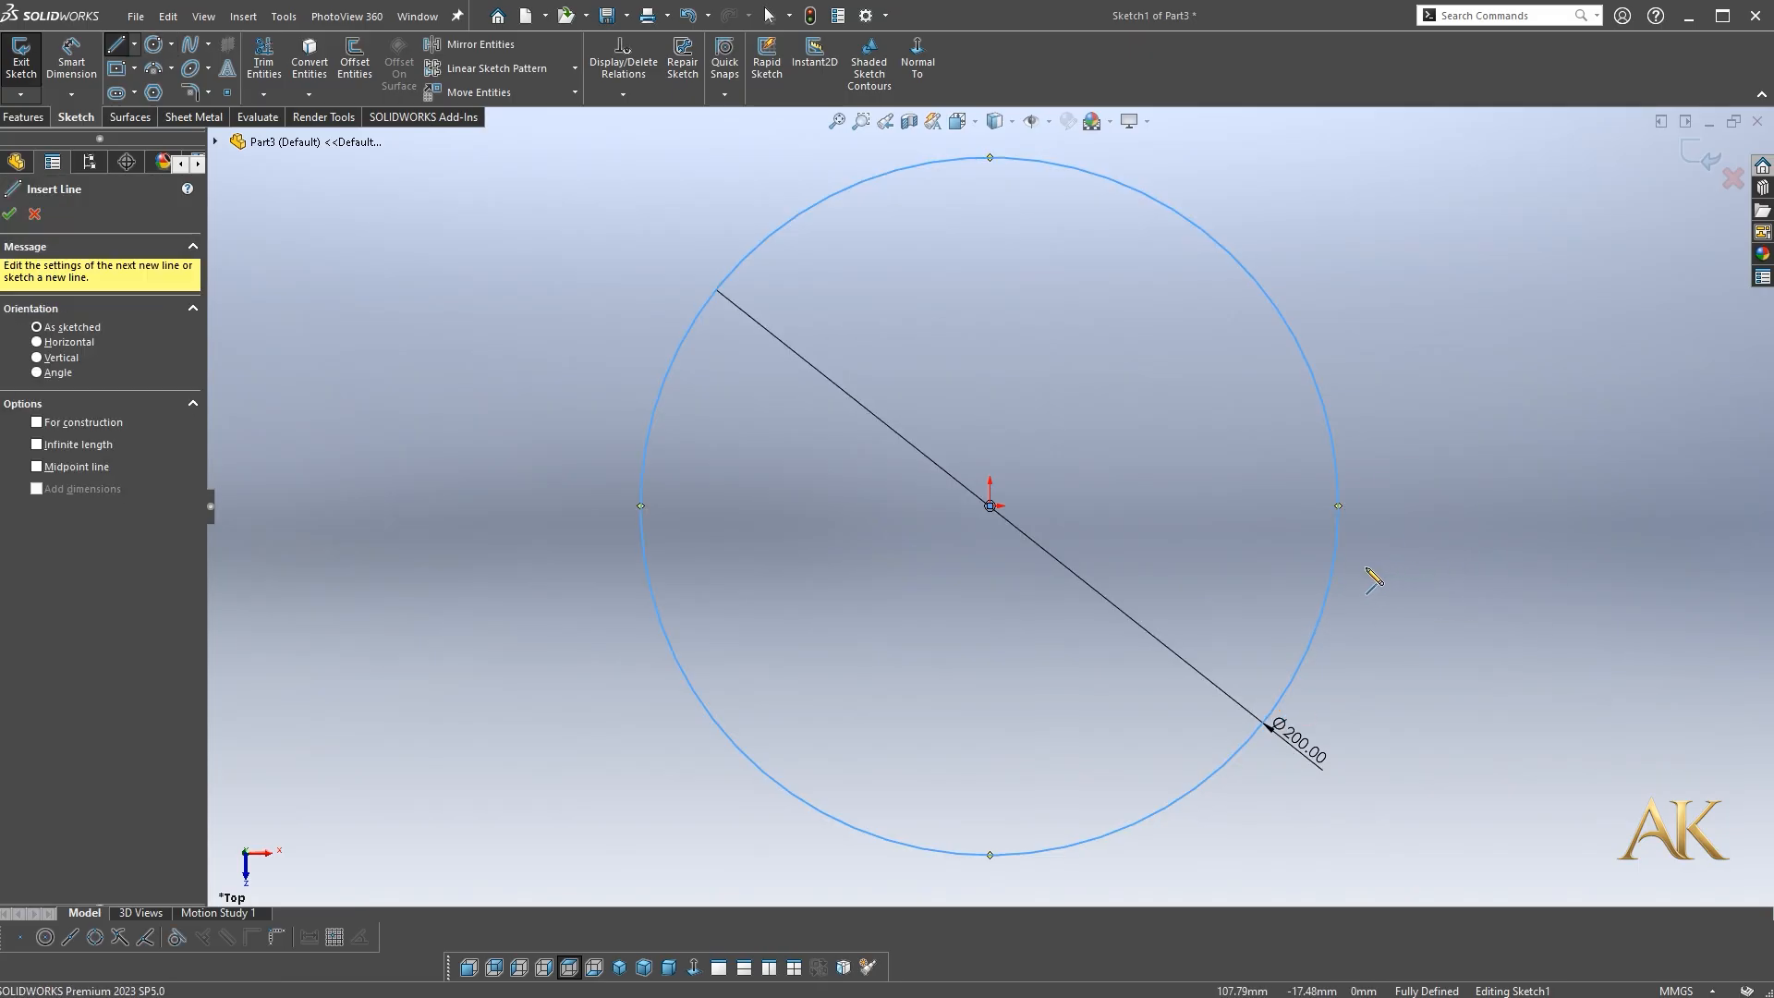
{"action": "left_click", "coordinate": [1339, 507]}
{"action": "left_click", "coordinate": [641, 506]}
{"action": "key", "text": "Escape"}
{"action": "key", "text": "t"}
{"action": "left_click_drag", "start_coordinate": [1466, 611], "coordinate": [1291, 635]}
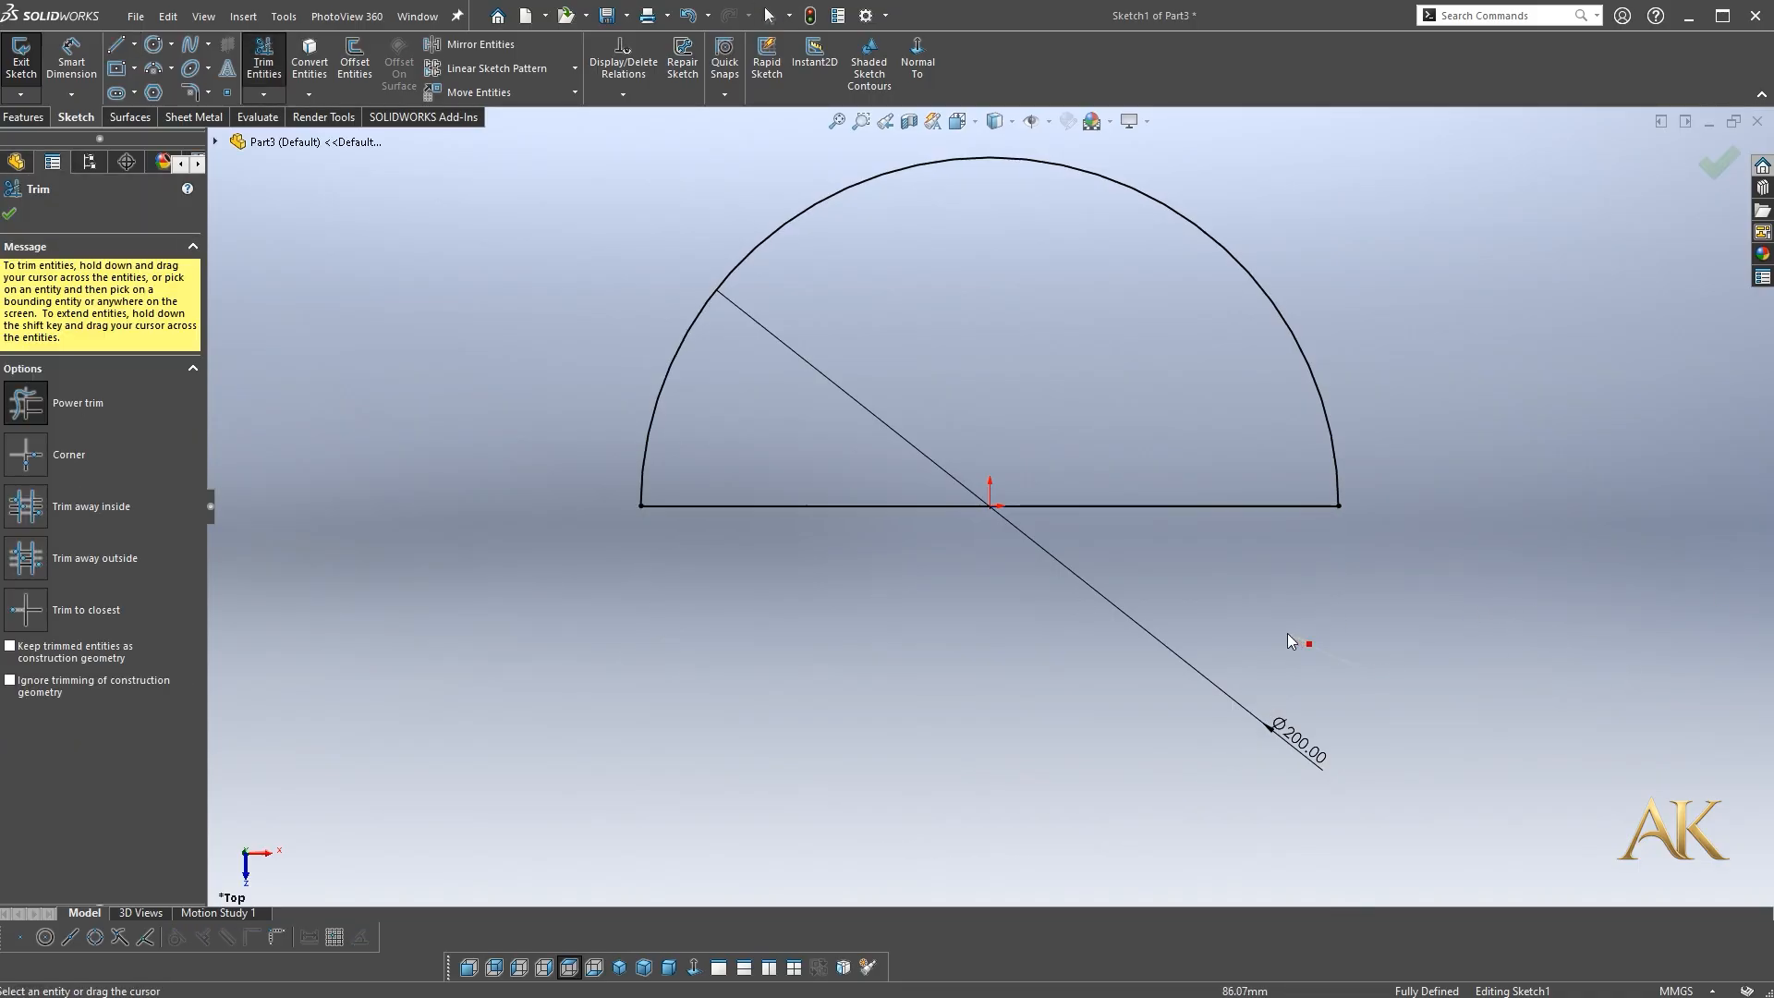
{"action": "left_click", "coordinate": [1709, 176]}
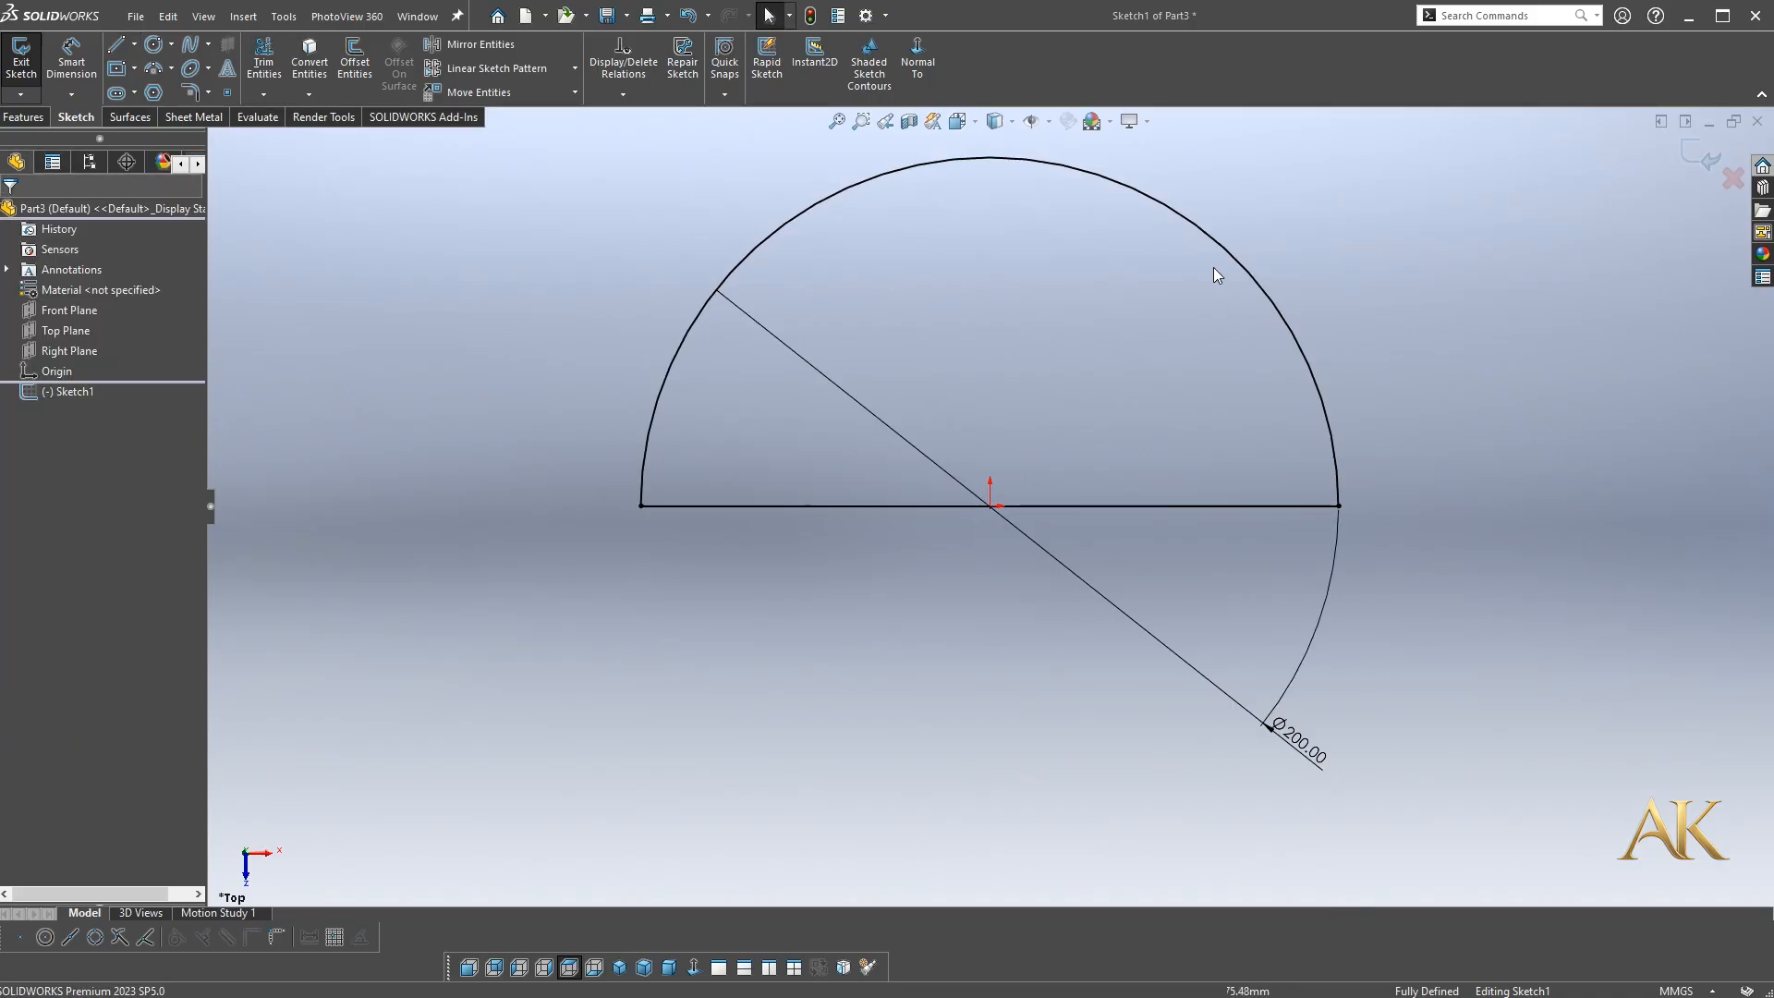
Revolve the half-circle sketch 180° about its straight edge with the direction reversed, forming a dome above the Top Plane
{"action": "left_click", "coordinate": [25, 117]}
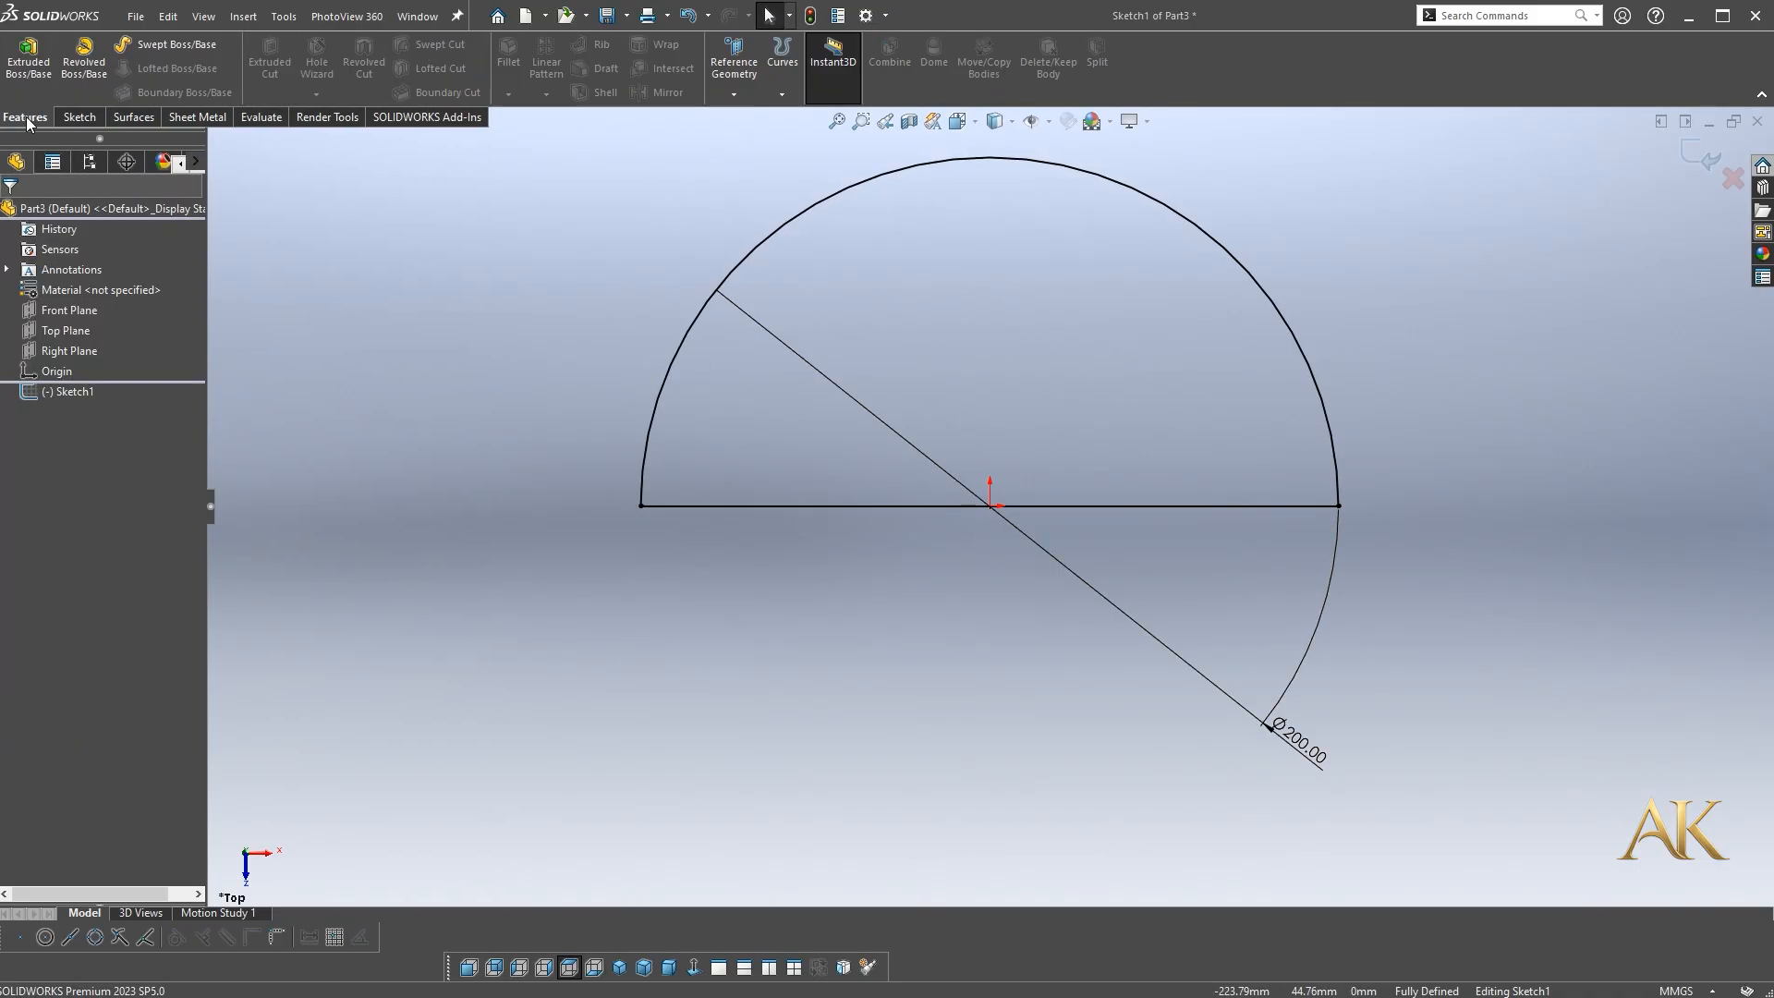
{"action": "left_click", "coordinate": [83, 65]}
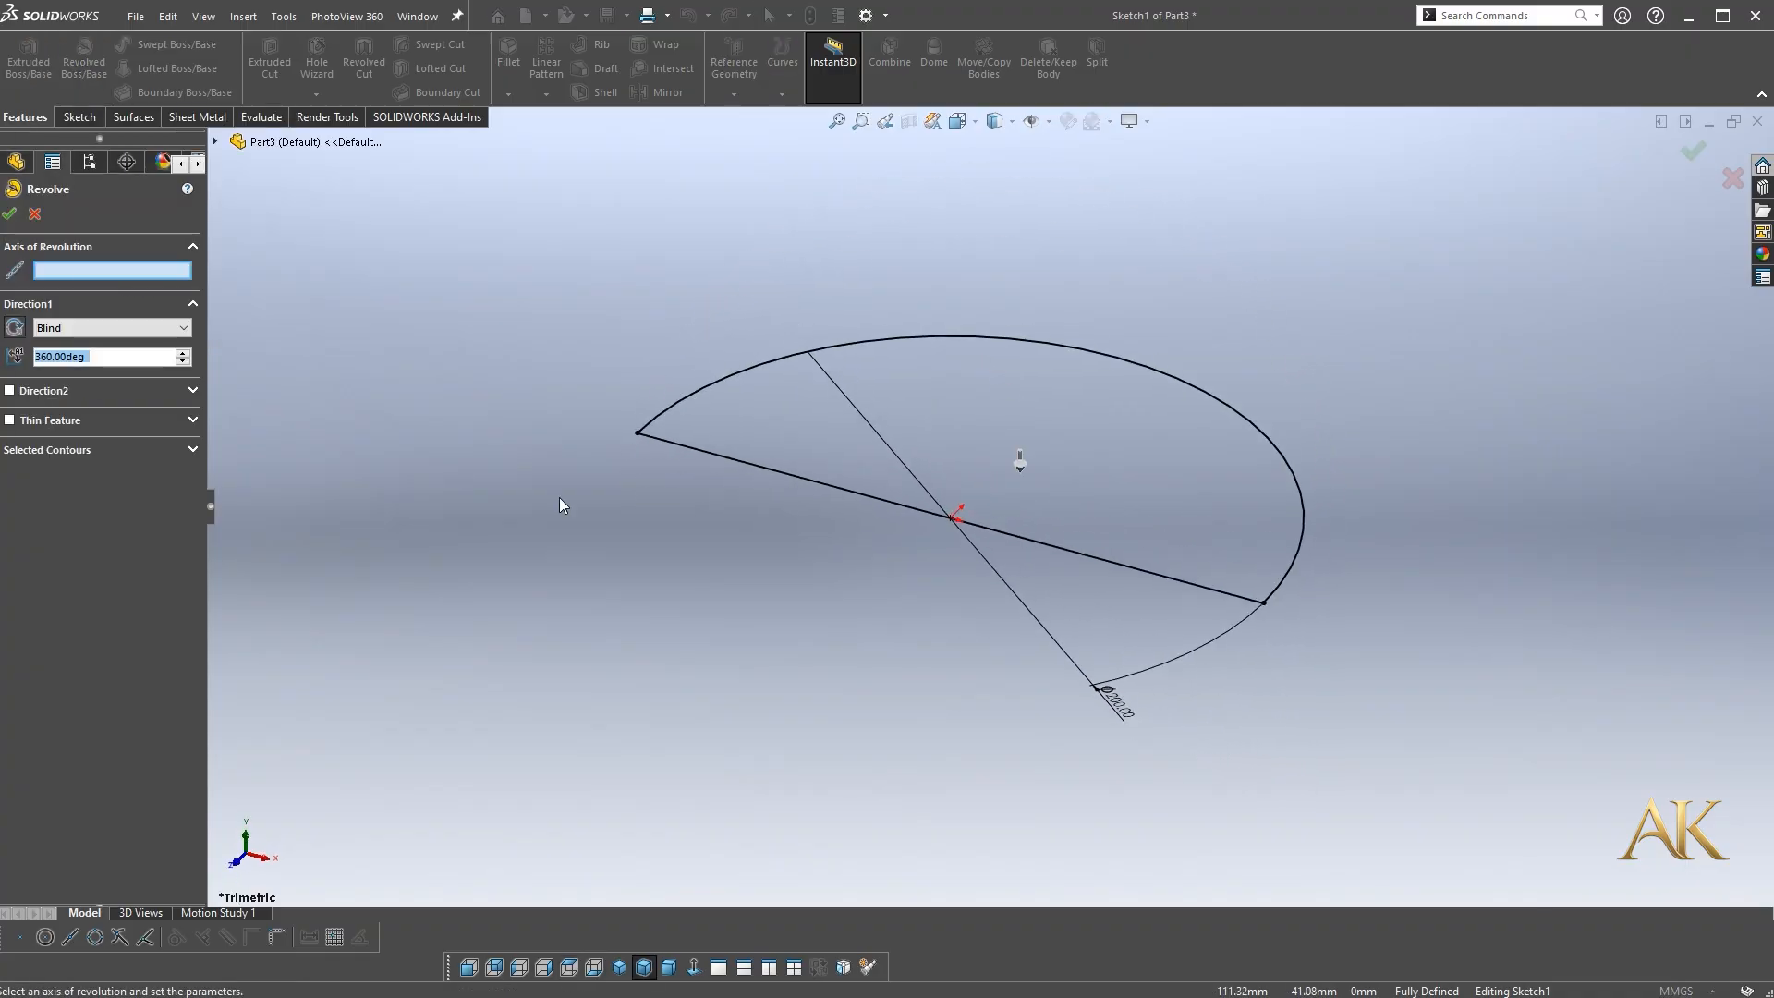
{"action": "left_click", "coordinate": [808, 478]}
{"action": "left_click", "coordinate": [109, 357]}
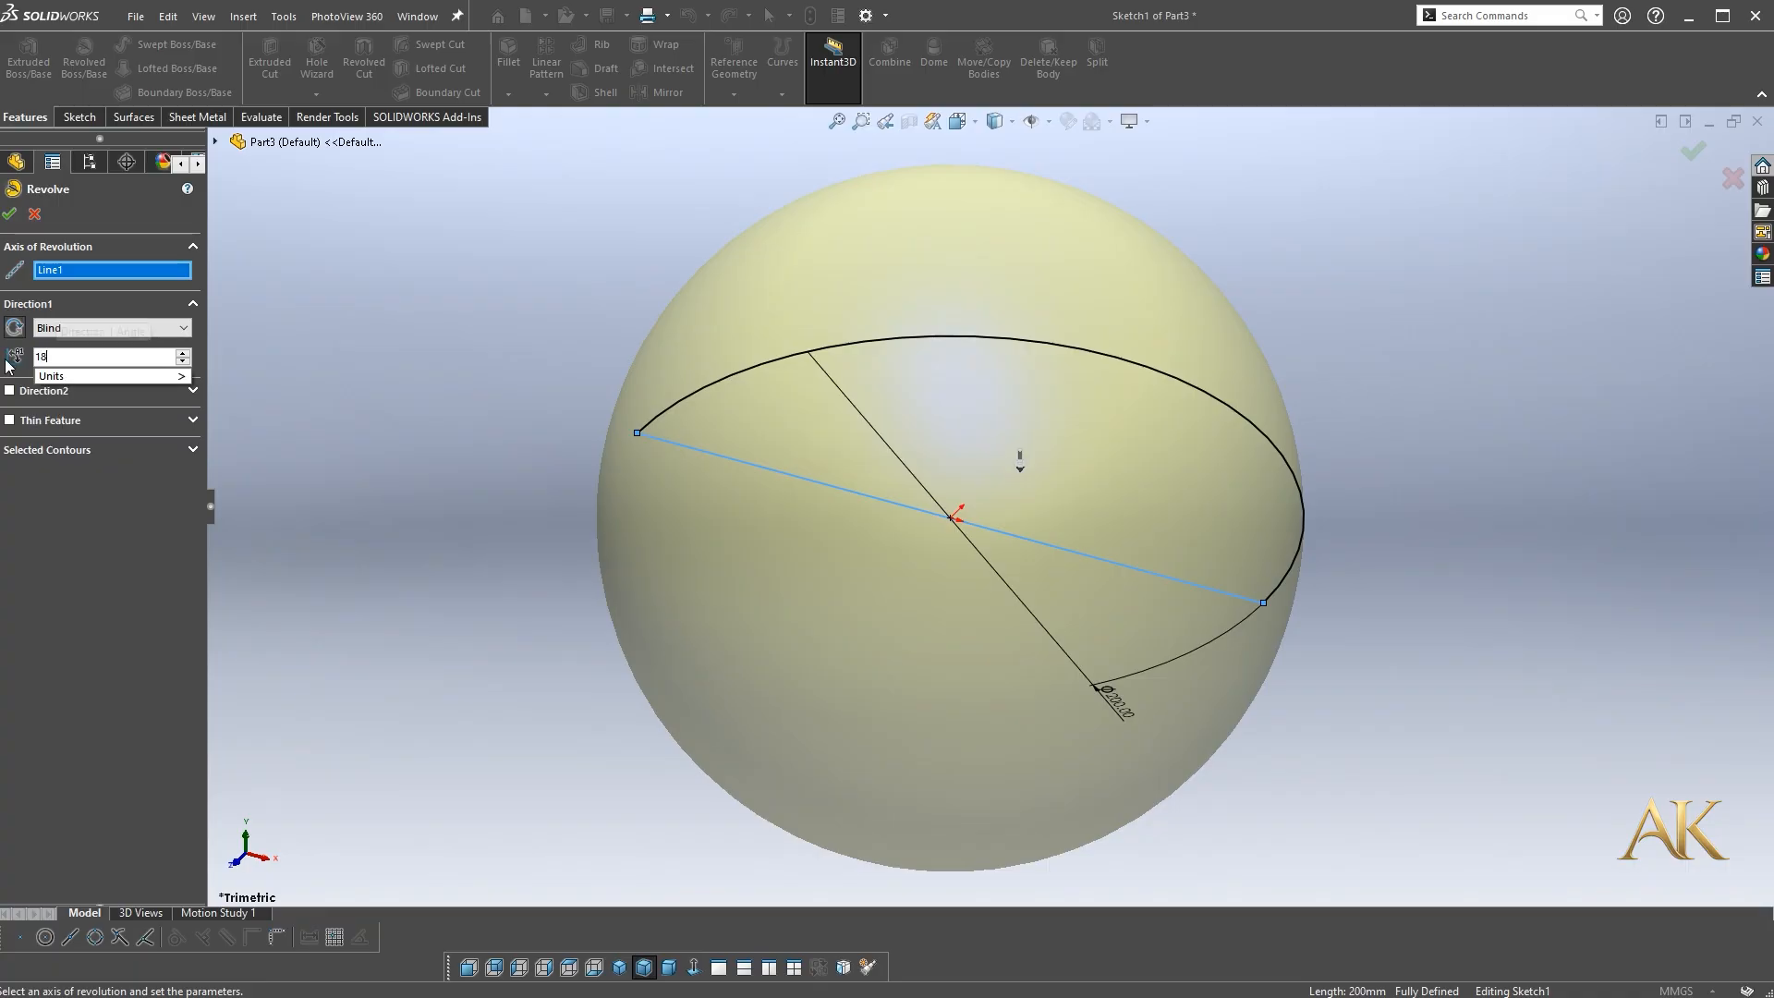
{"action": "type", "text": "180"}
{"action": "key", "text": "Return"}
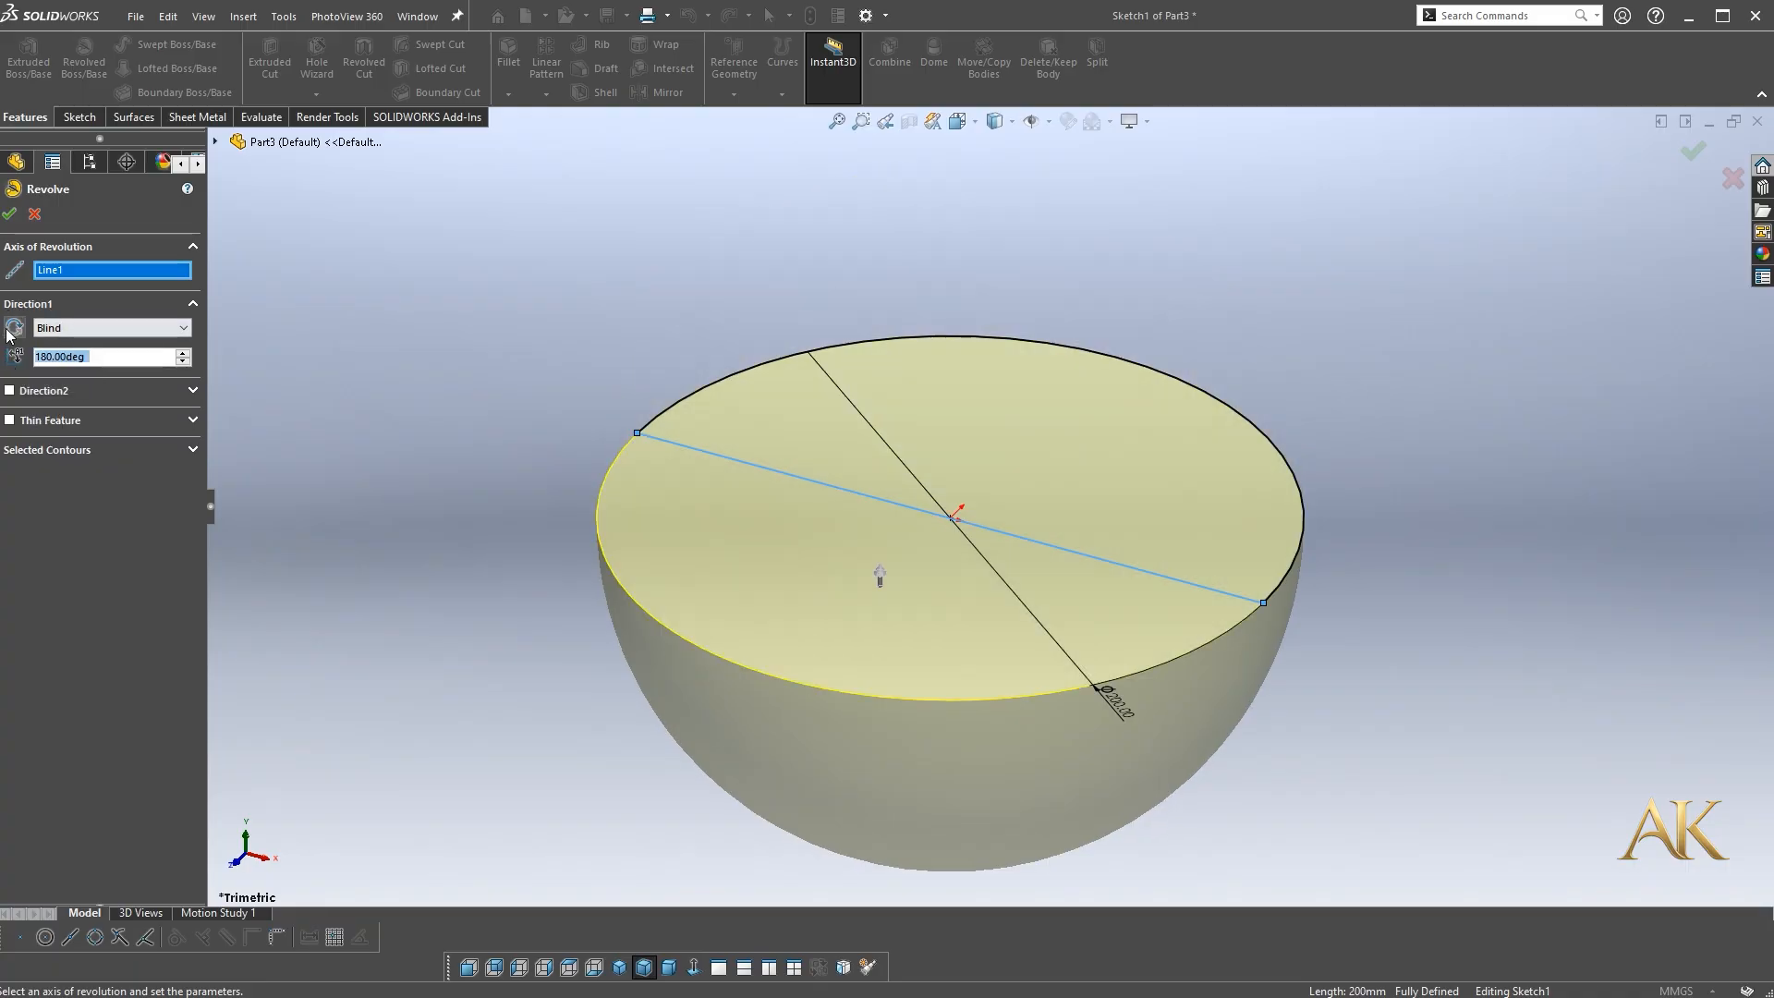
{"action": "left_click", "coordinate": [14, 328]}
{"action": "left_click", "coordinate": [9, 214]}
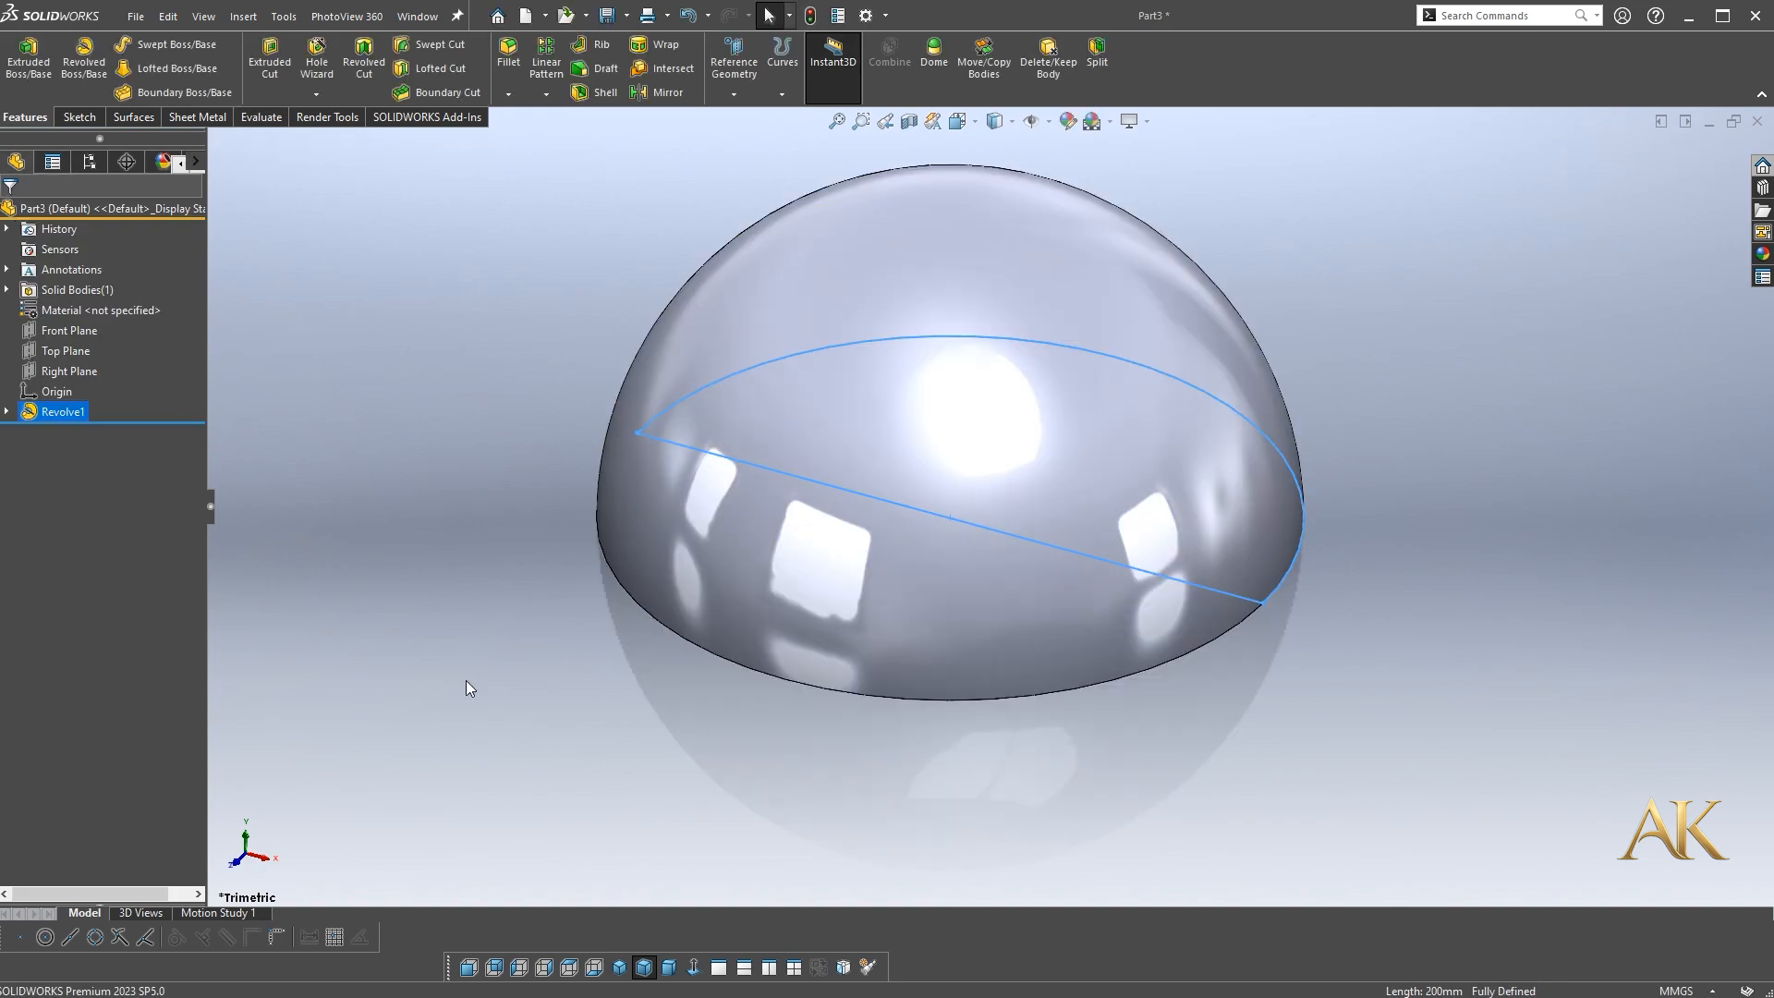
Start a sketch on the Front Plane and draw a vertical centerline from the origin up past the dome's top
{"action": "left_click", "coordinate": [75, 330]}
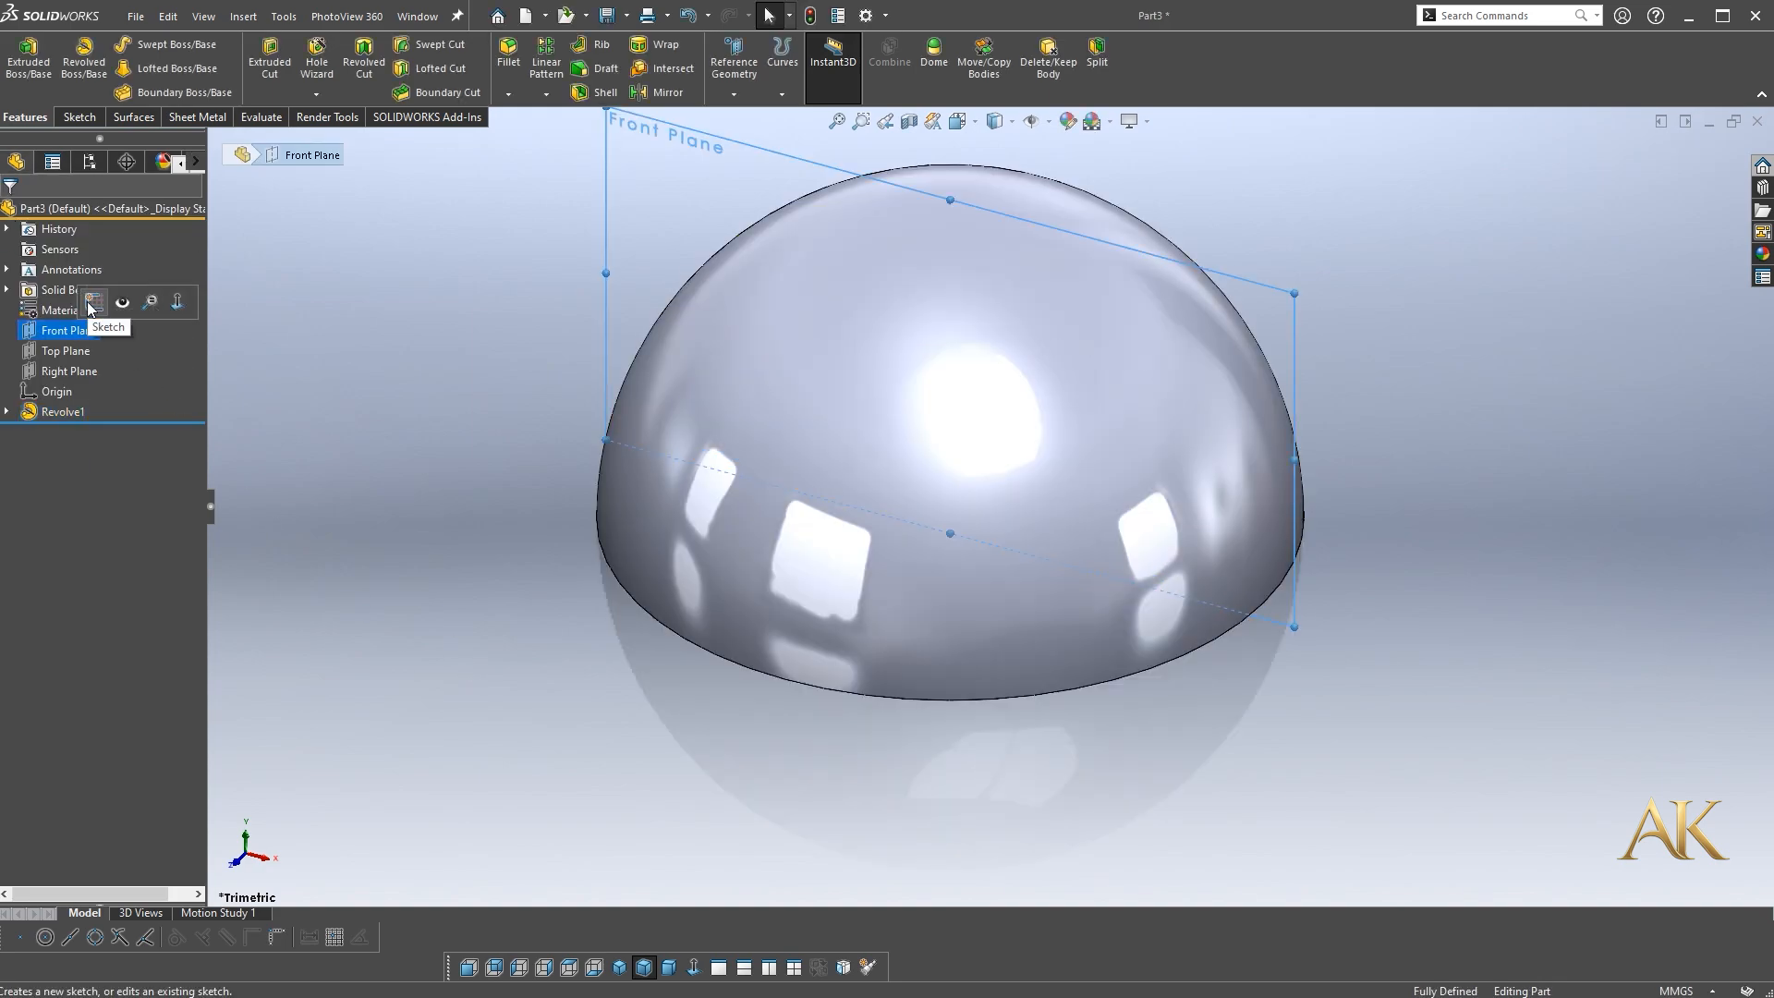
{"action": "left_click", "coordinate": [90, 305]}
{"action": "right_click_drag", "start_coordinate": [1382, 406], "coordinate": [1220, 522]}
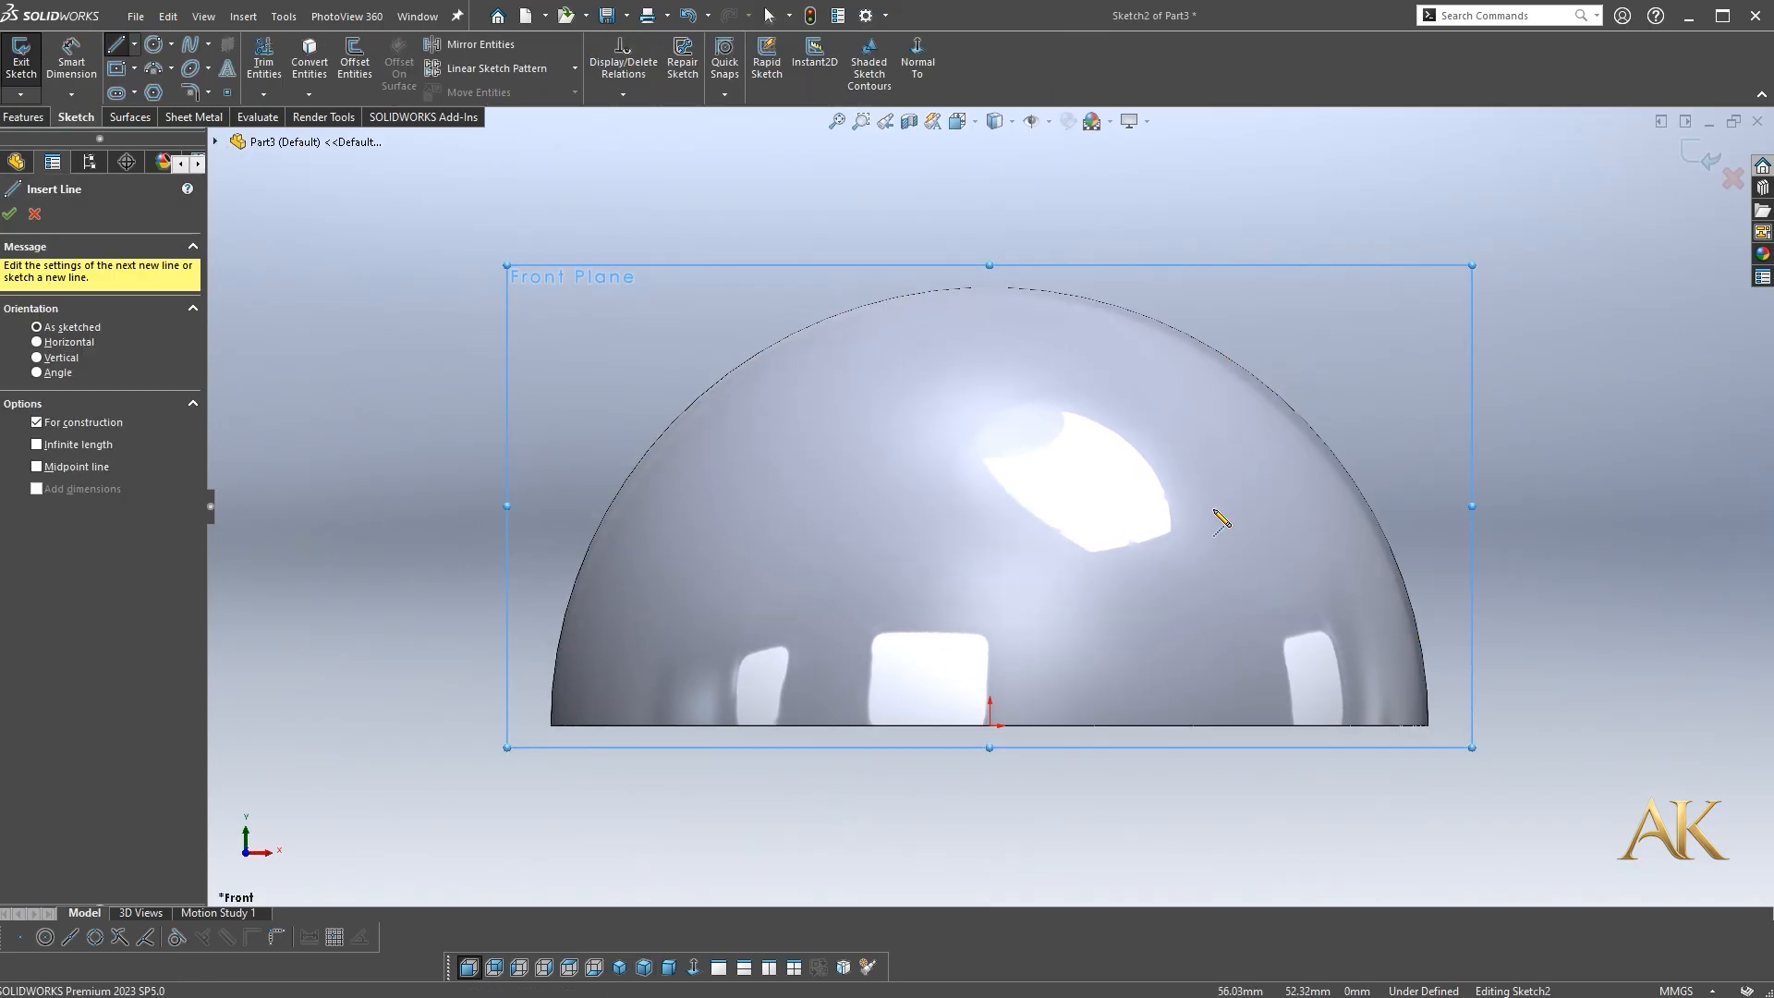
{"action": "left_click", "coordinate": [990, 725]}
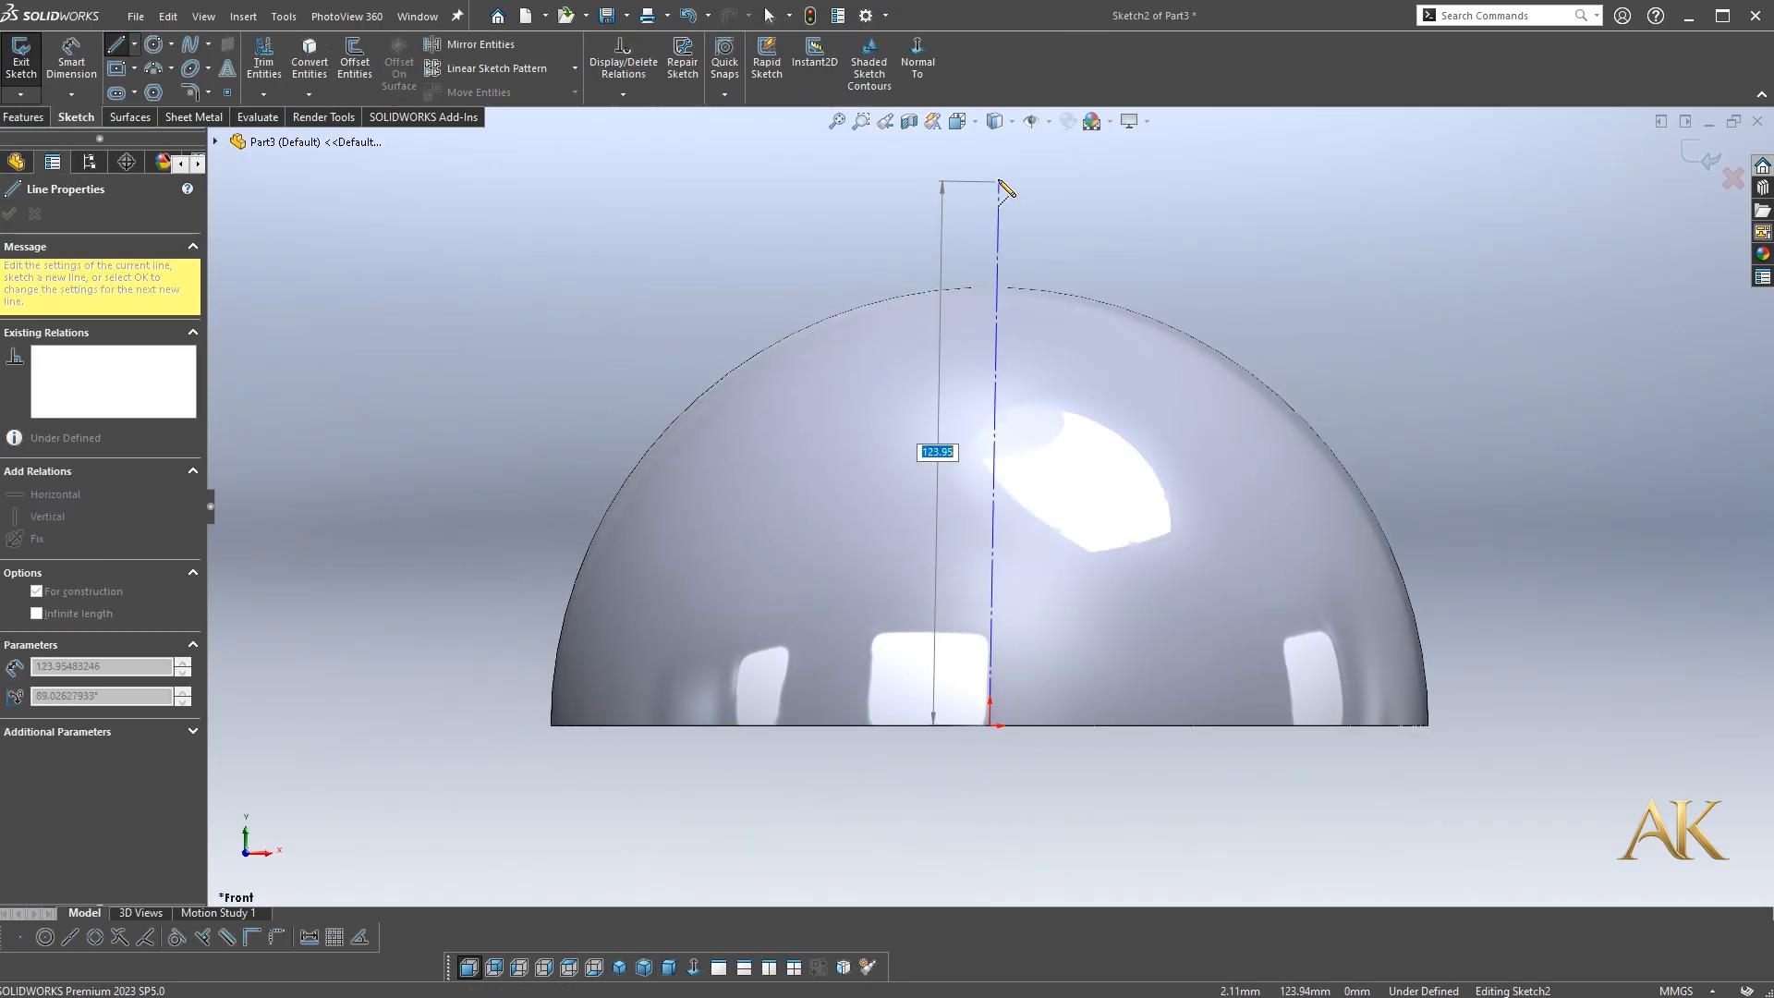
{"action": "left_click", "coordinate": [990, 164]}
{"action": "key", "text": "Escape"}
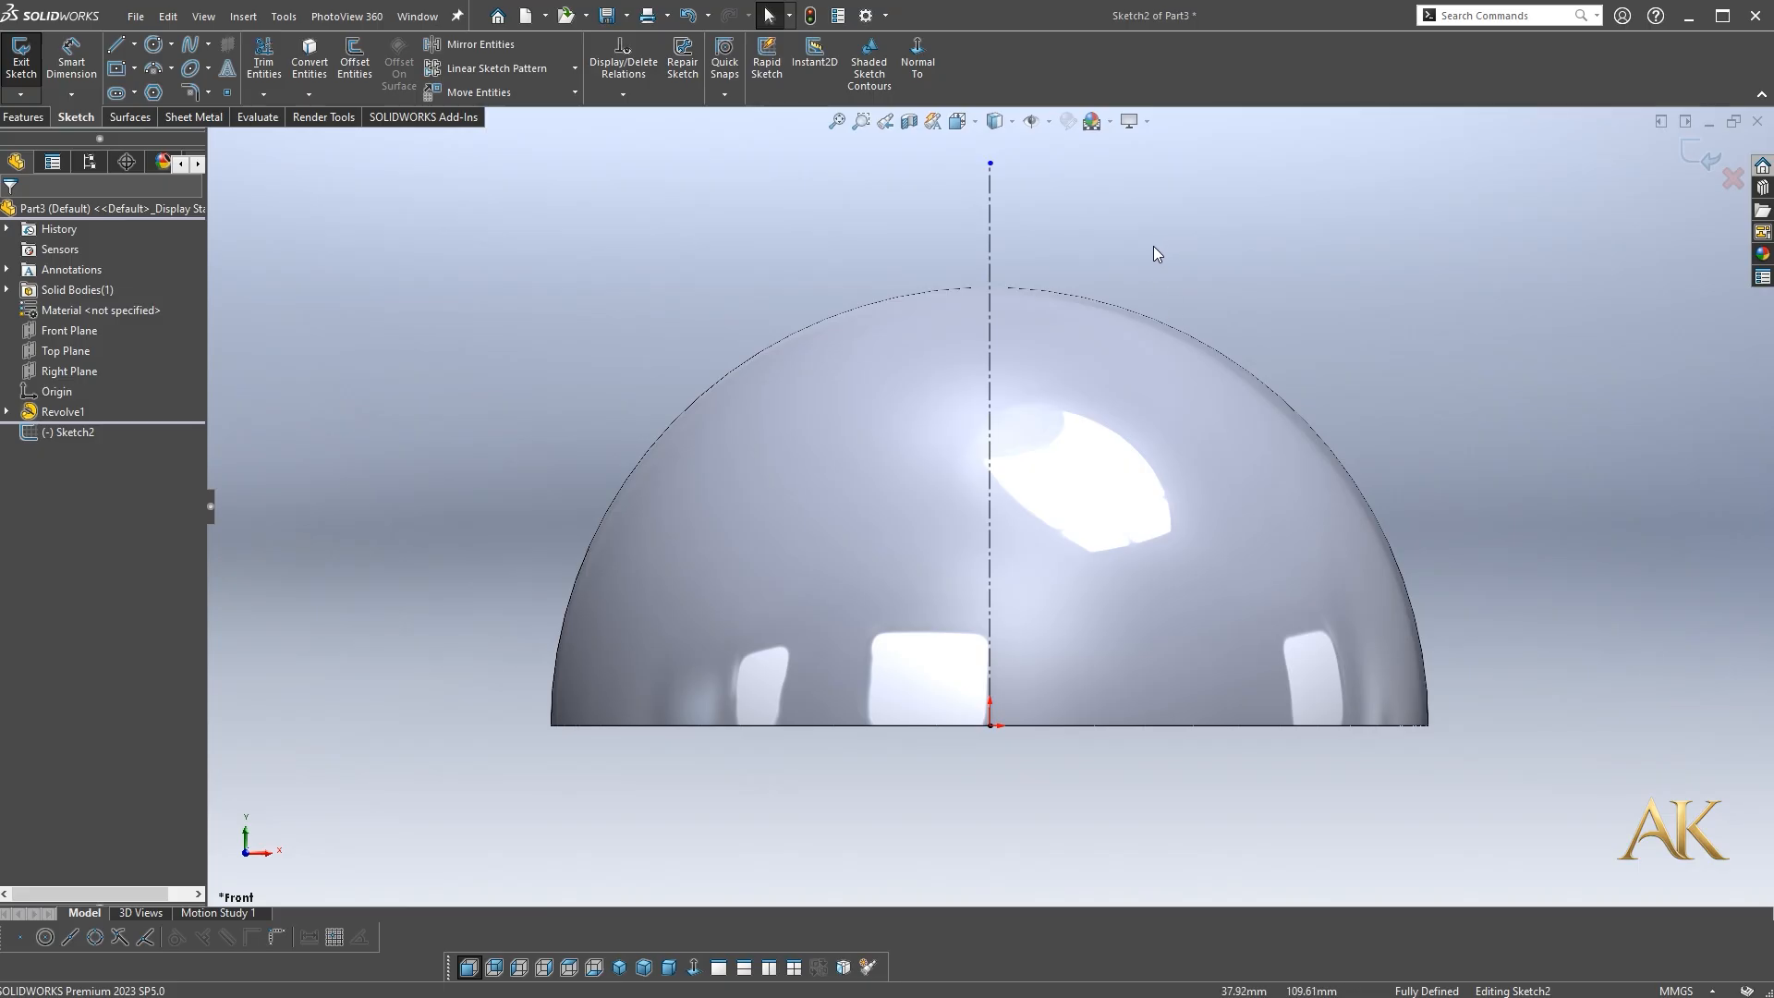
Sketch a closed triangle across the dome's top, with its base split at the centerline and its apex on the centerline
{"action": "right_click_drag", "start_coordinate": [1147, 247], "coordinate": [1093, 246]}
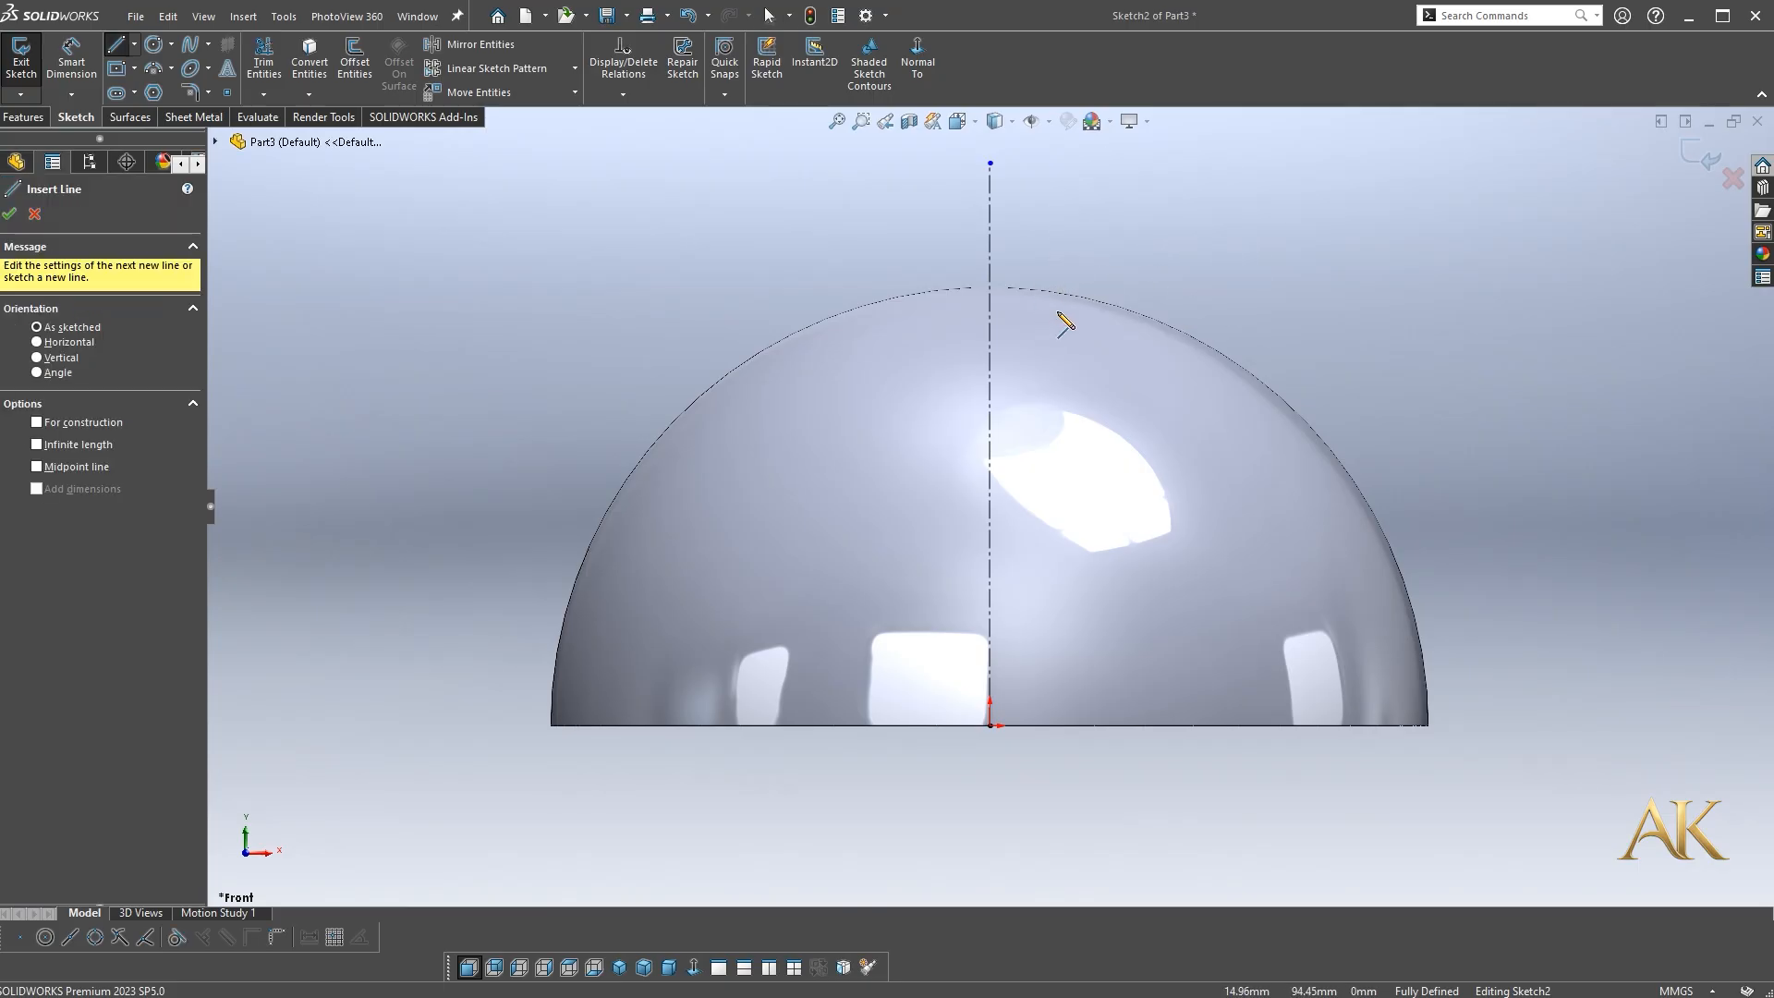
{"action": "left_click", "coordinate": [990, 310]}
{"action": "left_click", "coordinate": [913, 310]}
{"action": "left_click", "coordinate": [990, 208]}
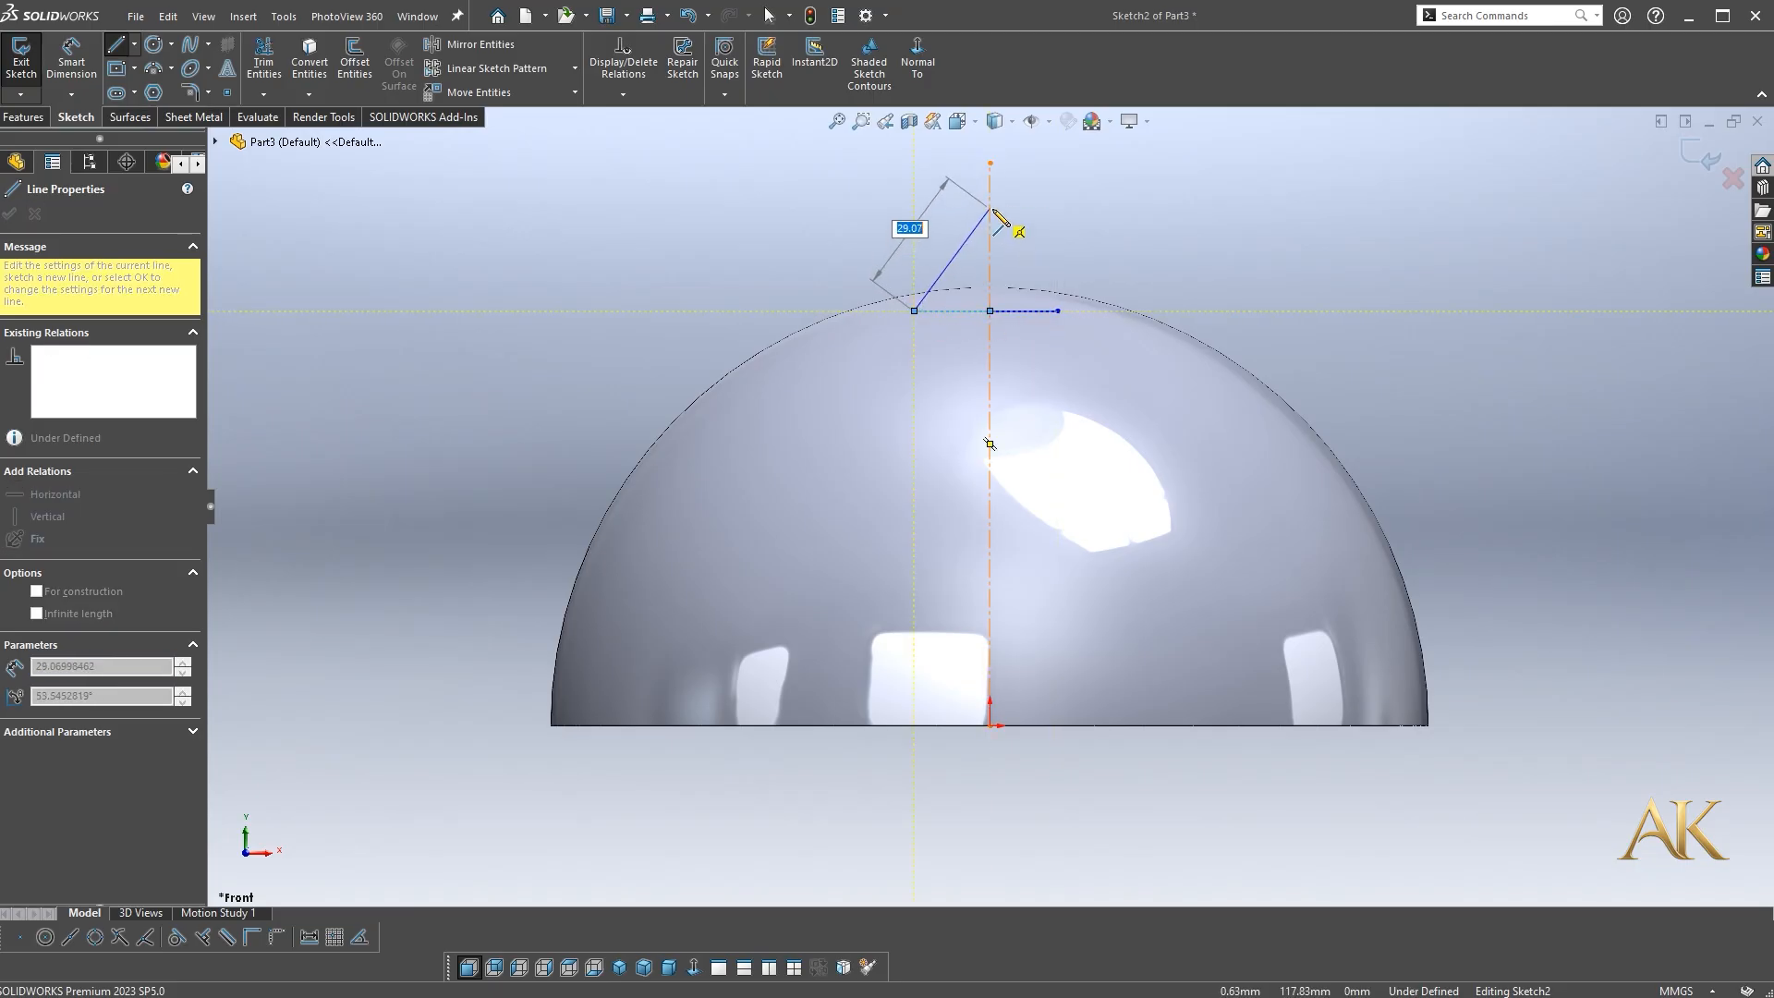
{"action": "left_click", "coordinate": [1057, 312]}
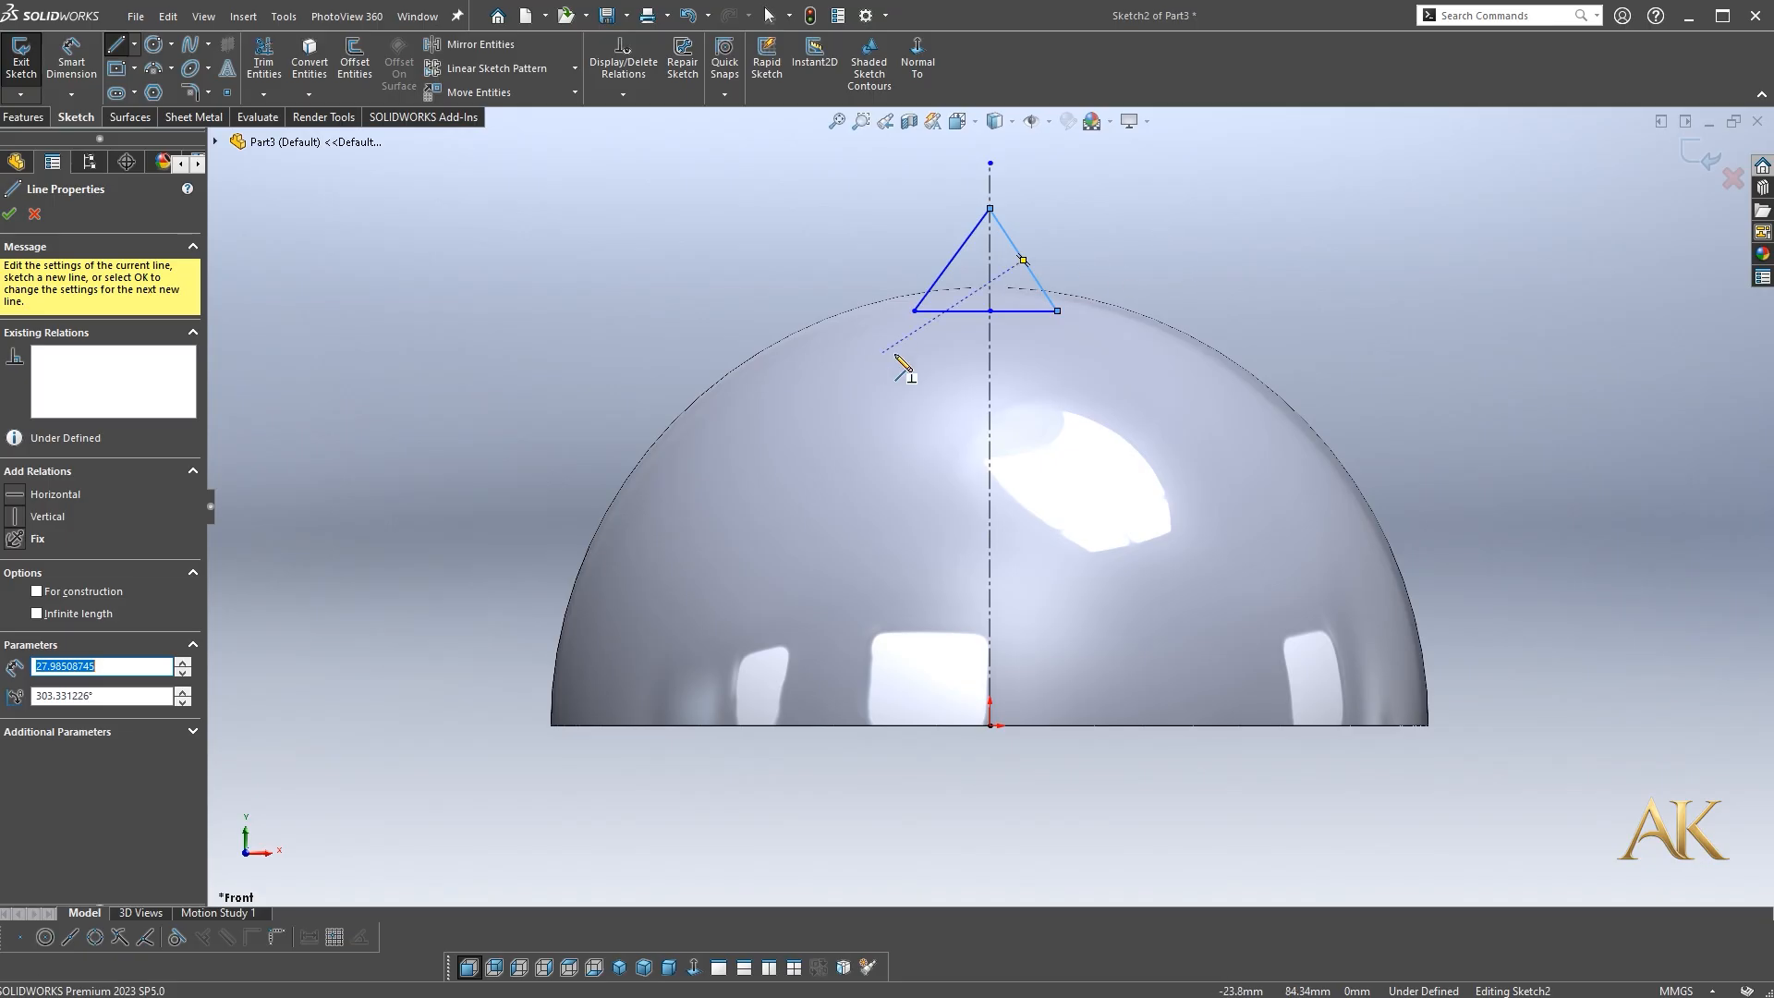
{"action": "scroll", "coordinate": [966, 296], "scroll_direction": "down", "scroll_amount": 5}
{"action": "key", "text": "Escape"}
Dimension the left half of the triangle's base to 15 mm
{"action": "key", "text": "d"}
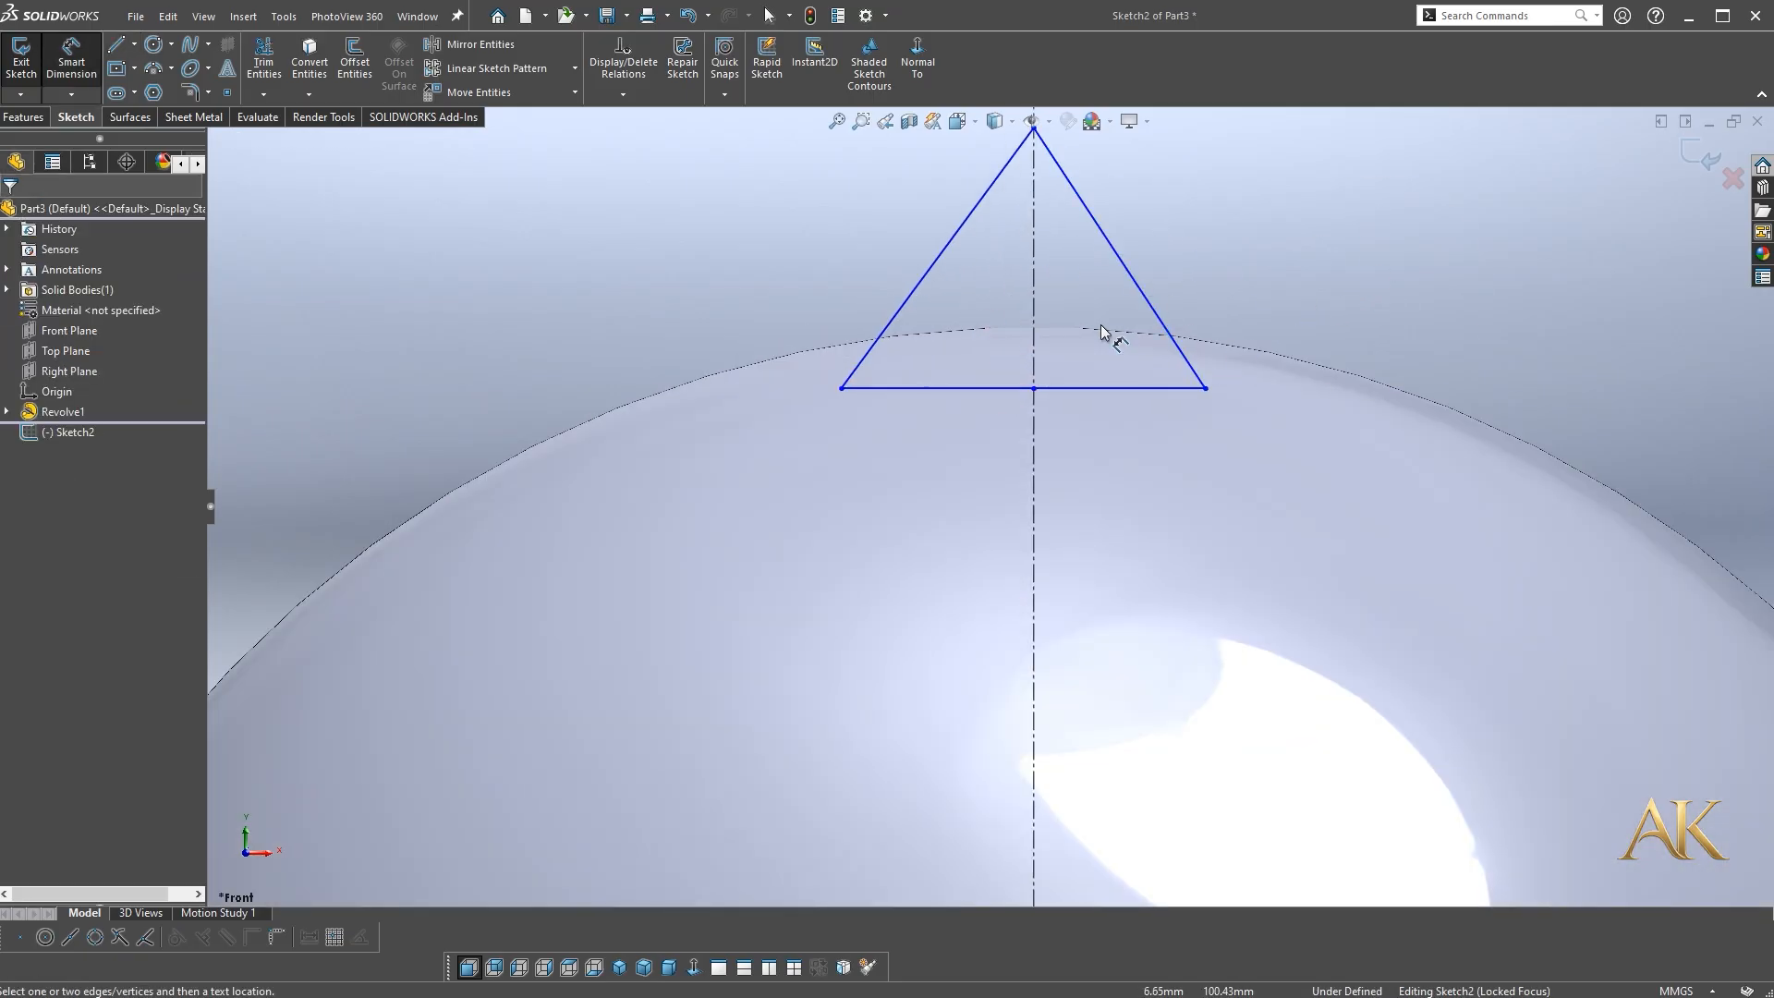
{"action": "left_click", "coordinate": [1015, 389]}
{"action": "left_click", "coordinate": [986, 447]}
{"action": "type", "text": "15"}
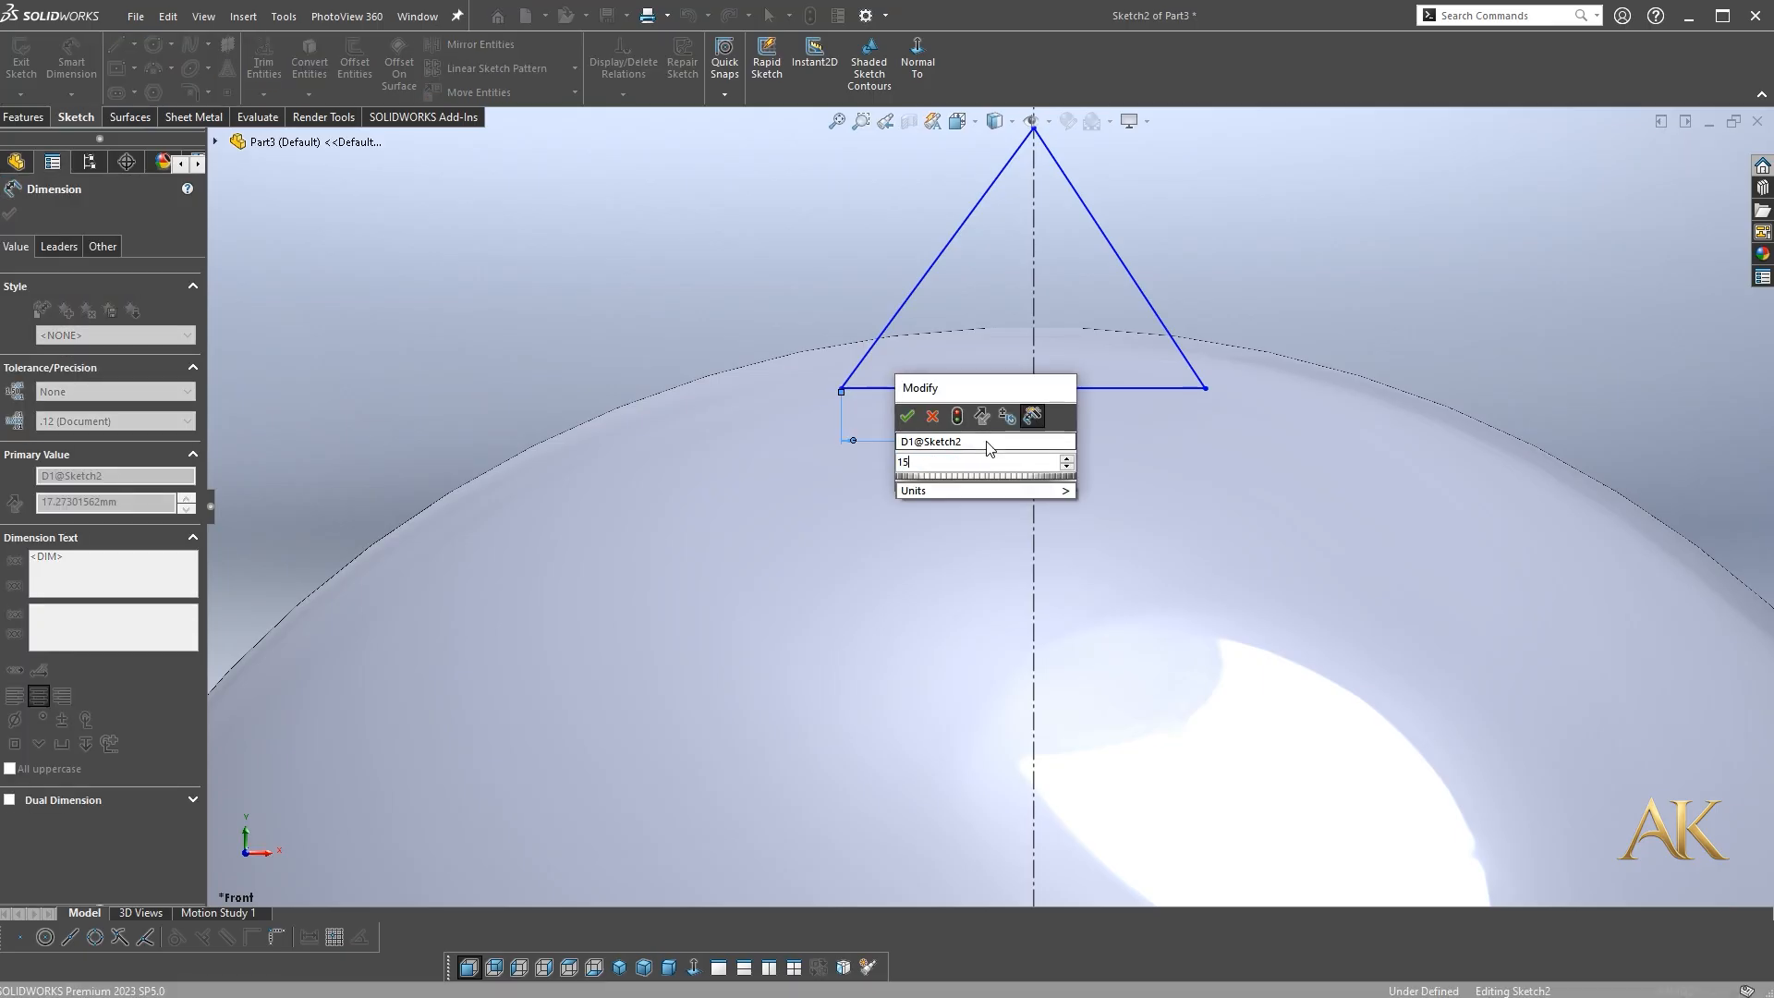
{"action": "key", "text": "Return"}
{"action": "key", "text": "Escape"}
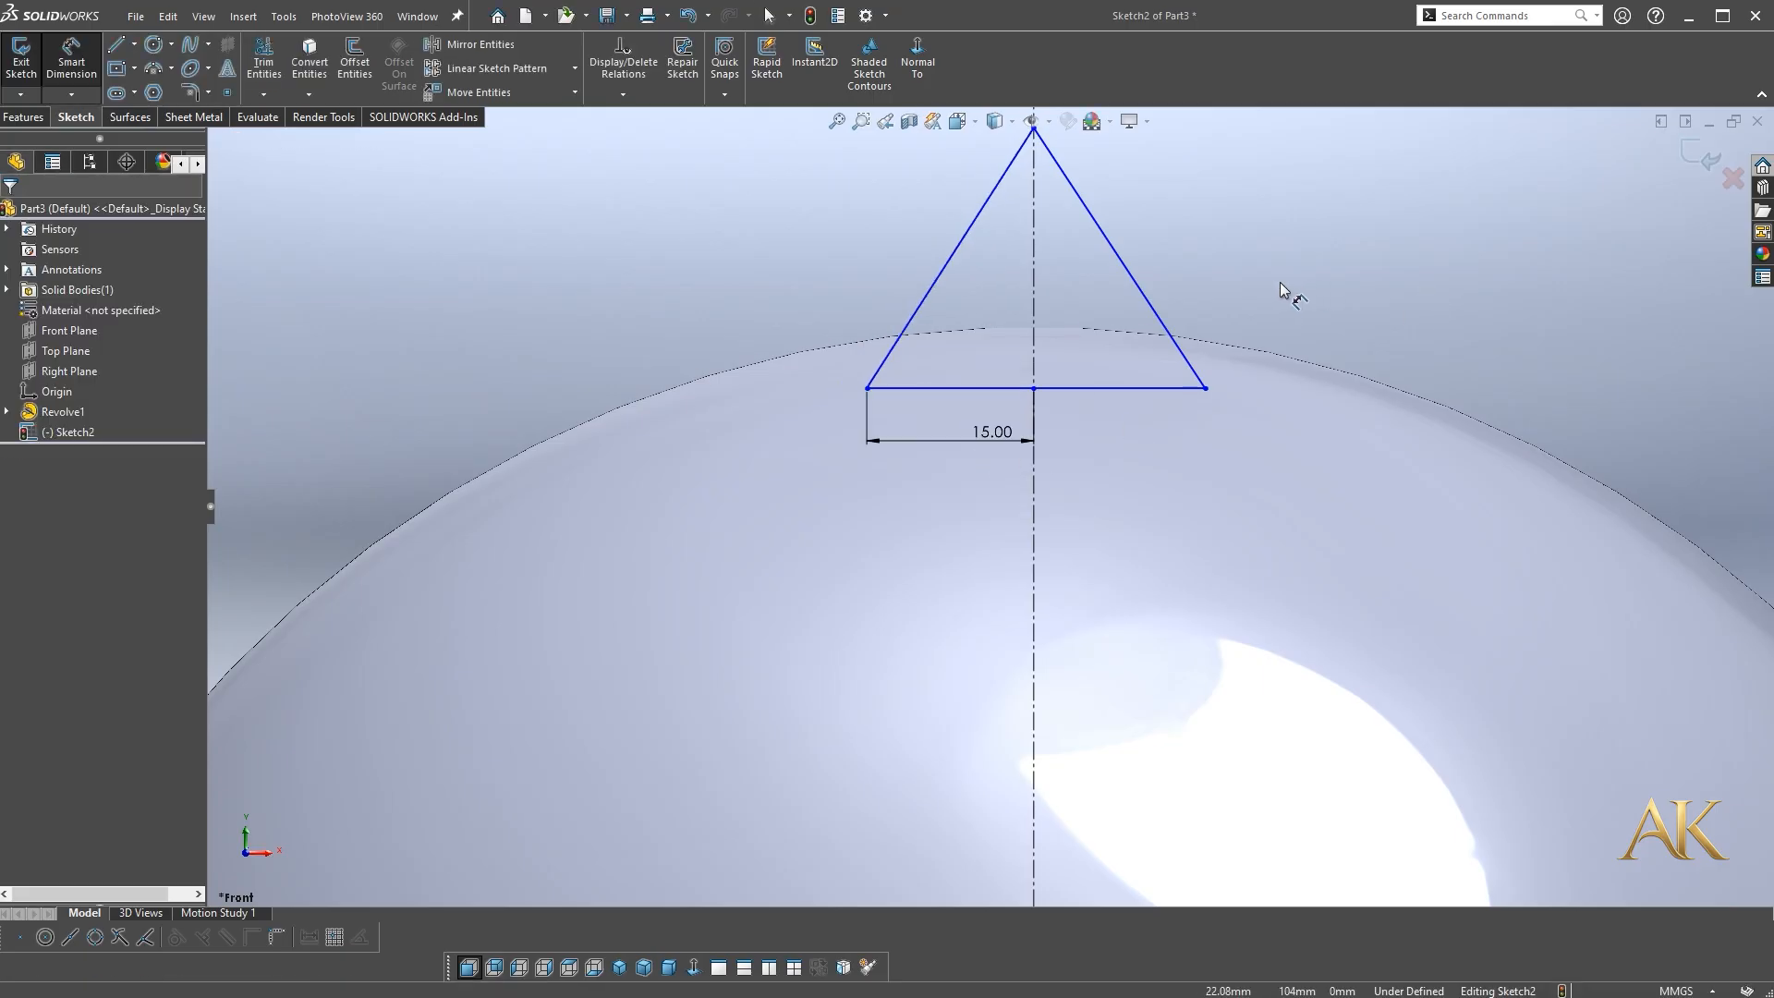
{"action": "key", "text": "Escape"}
Make the two halves of the triangle's base equal in length
{"action": "left_click", "coordinate": [1128, 389]}
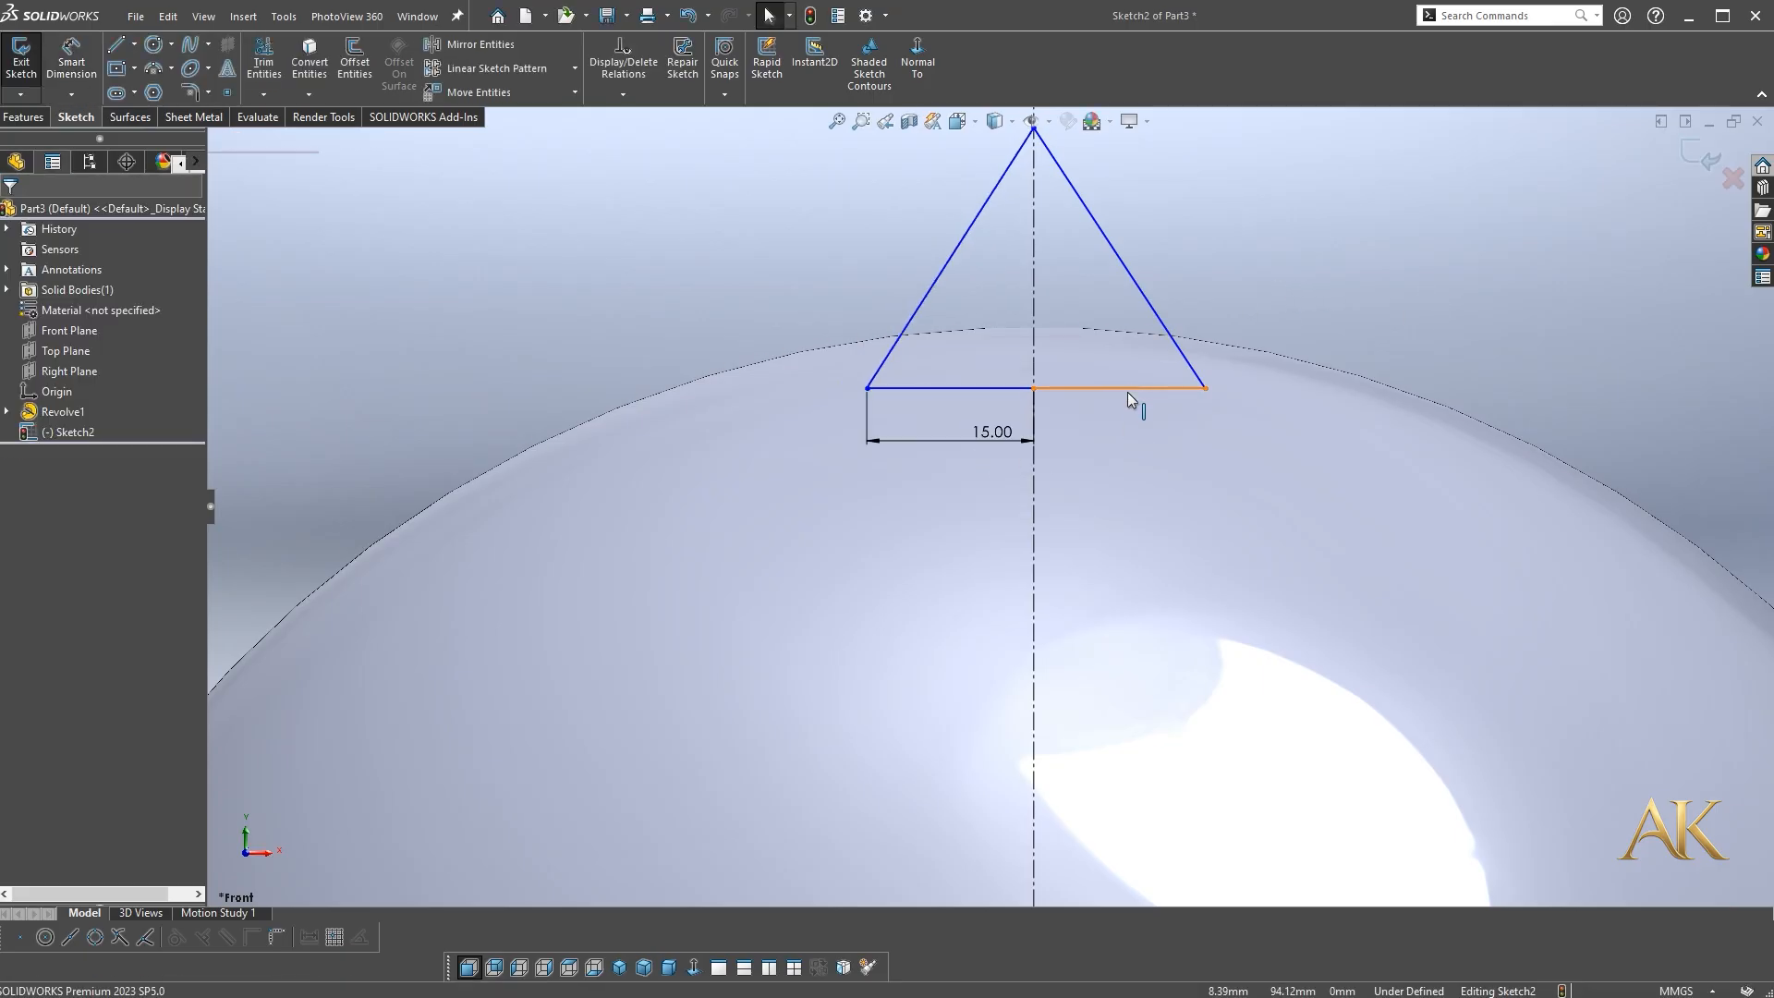
{"action": "left_click", "coordinate": [989, 389], "text": "ctrl"}
{"action": "left_click", "coordinate": [1176, 310]}
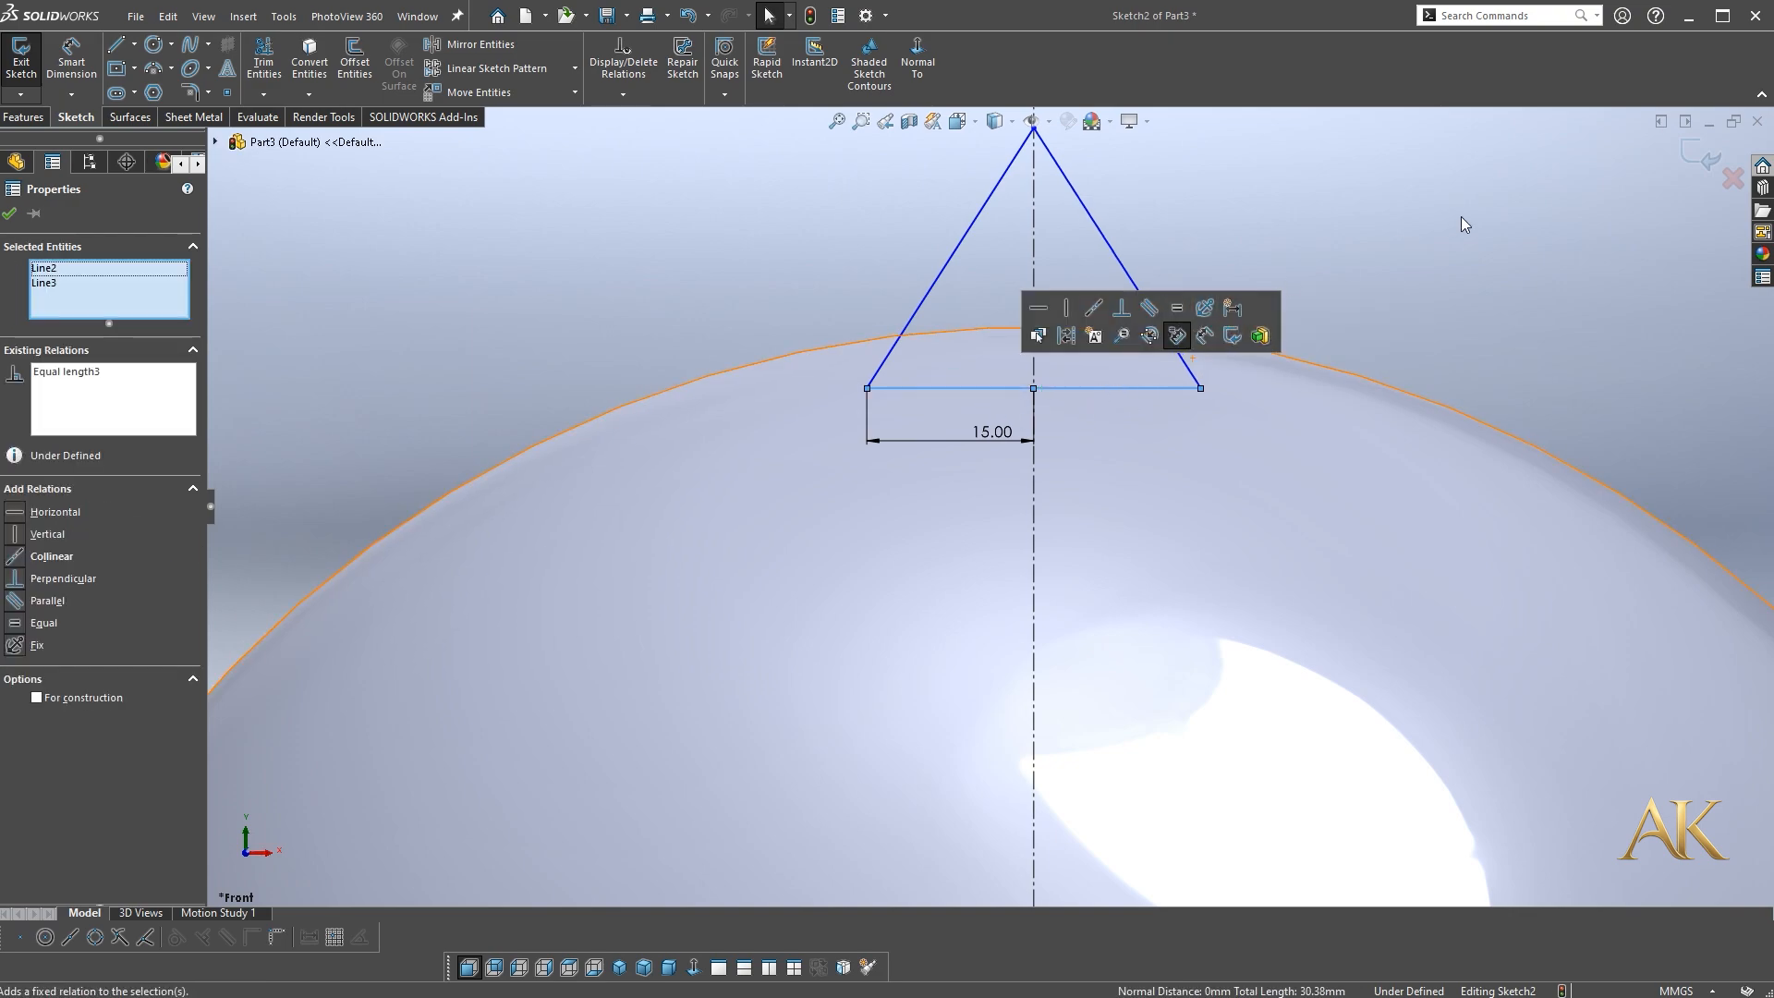
{"action": "left_click", "coordinate": [1461, 225]}
{"action": "left_click", "coordinate": [1190, 357]}
{"action": "left_click", "coordinate": [924, 303], "text": "ctrl"}
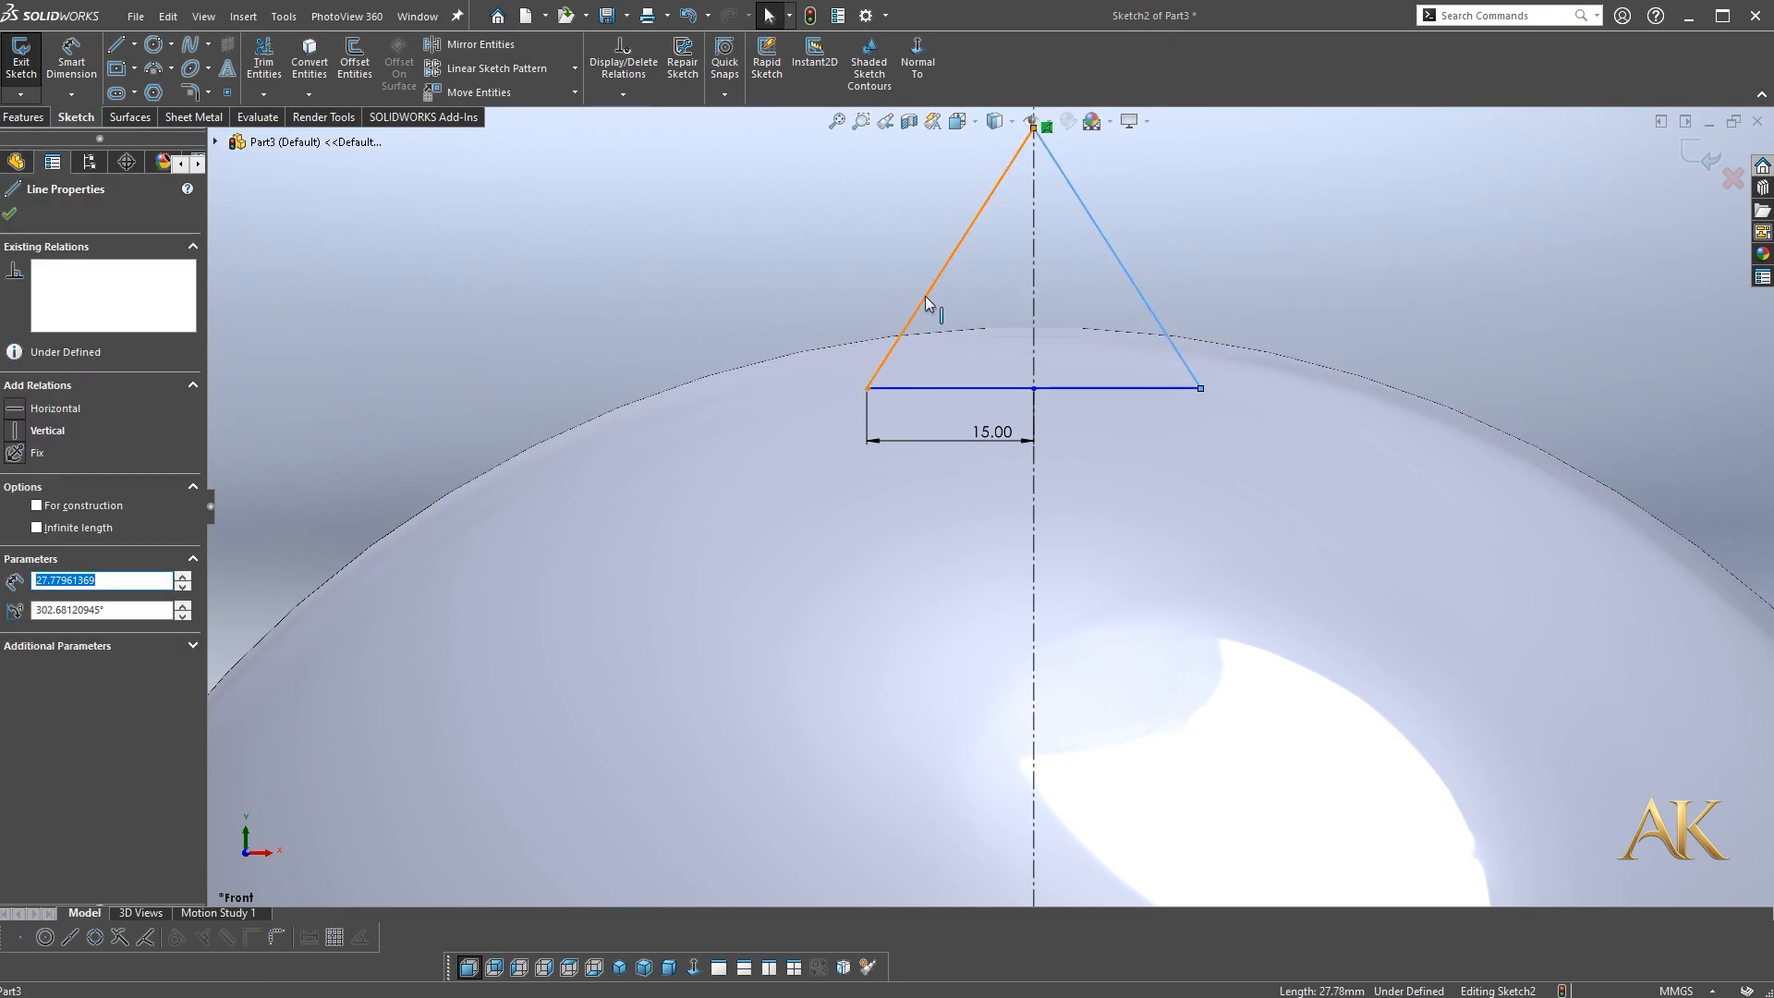
{"action": "right_click", "coordinate": [1146, 306]}
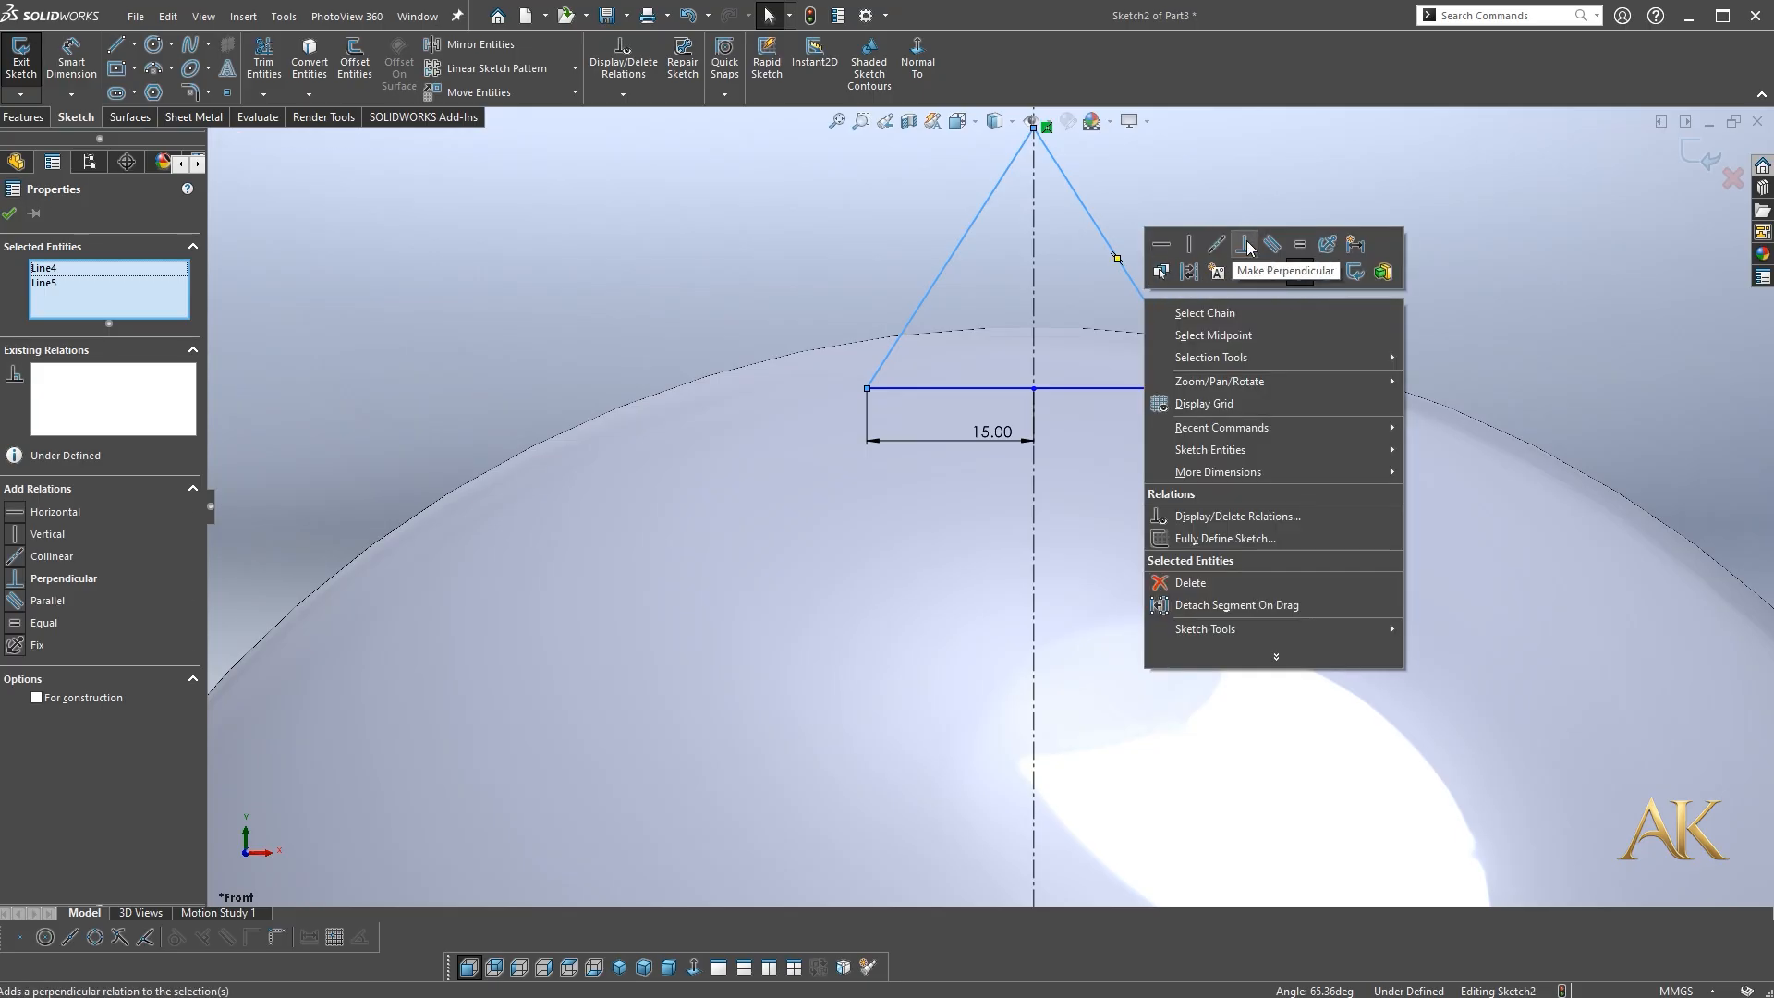
{"action": "left_click", "coordinate": [1243, 264]}
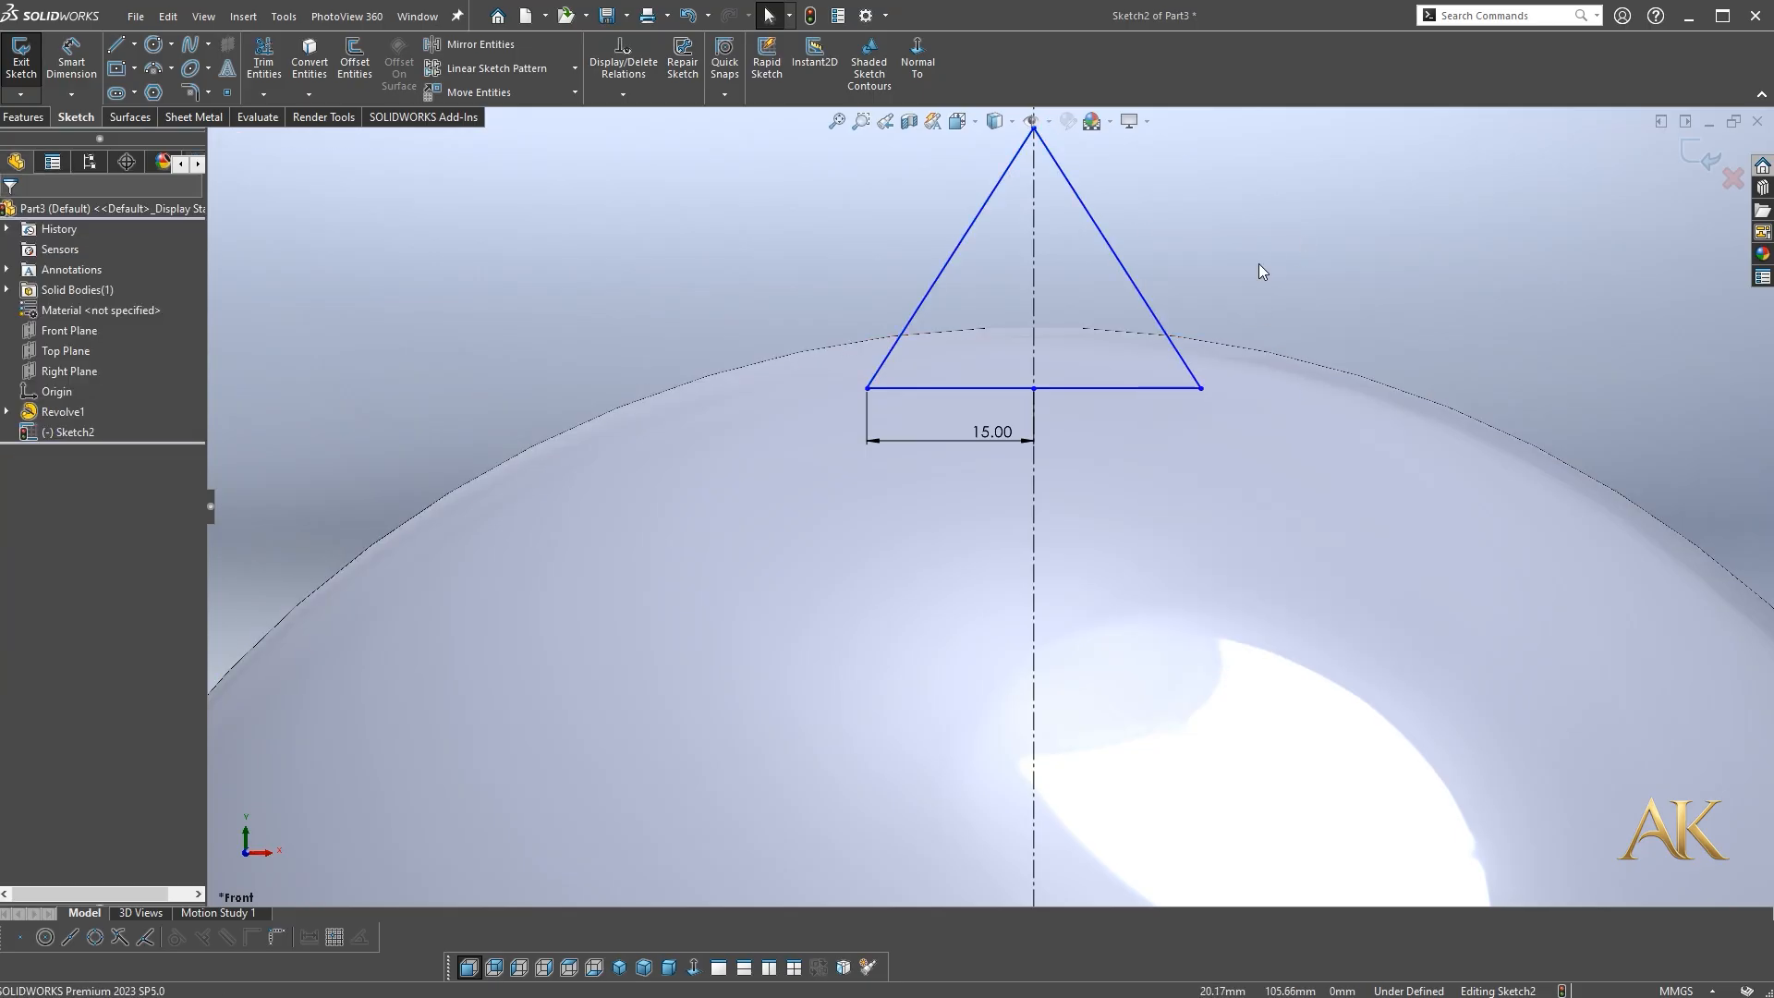
Dimension the triangle's height from the apex to the base's center point as 20 mm
{"action": "scroll", "coordinate": [1253, 264], "scroll_direction": "up", "scroll_amount": 1}
{"action": "scroll", "coordinate": [1063, 162], "scroll_direction": "down", "scroll_amount": 2}
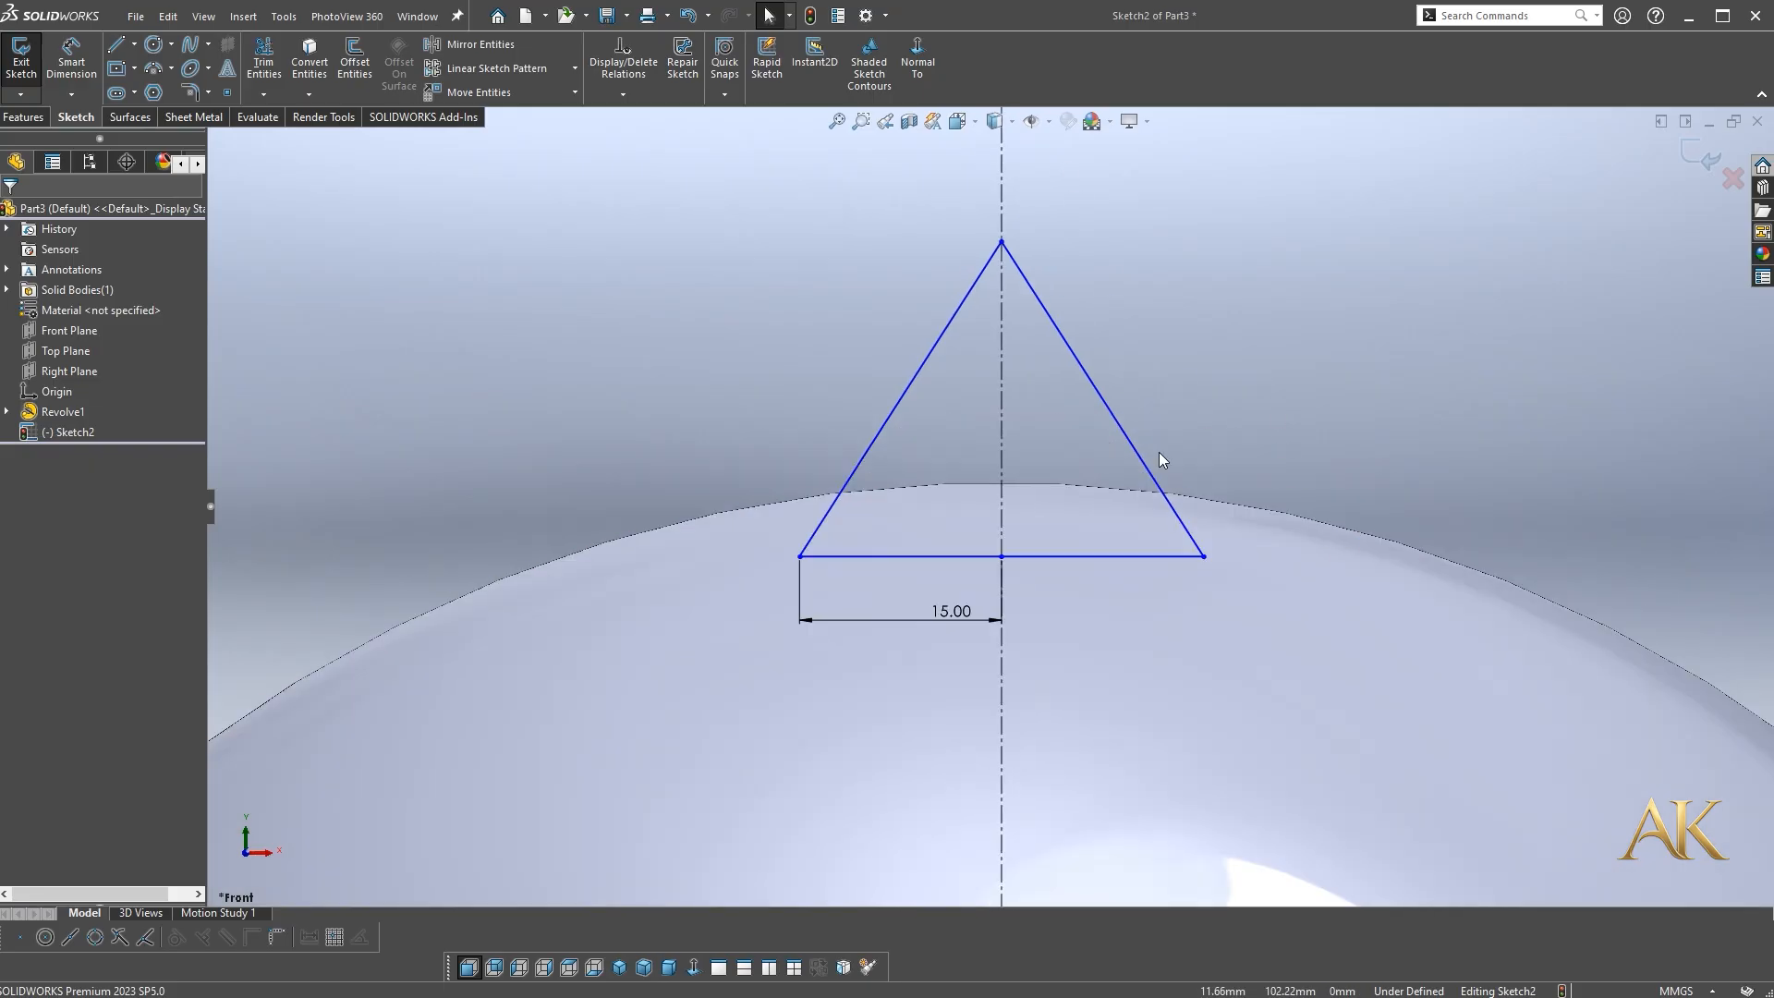
{"action": "key", "text": "d"}
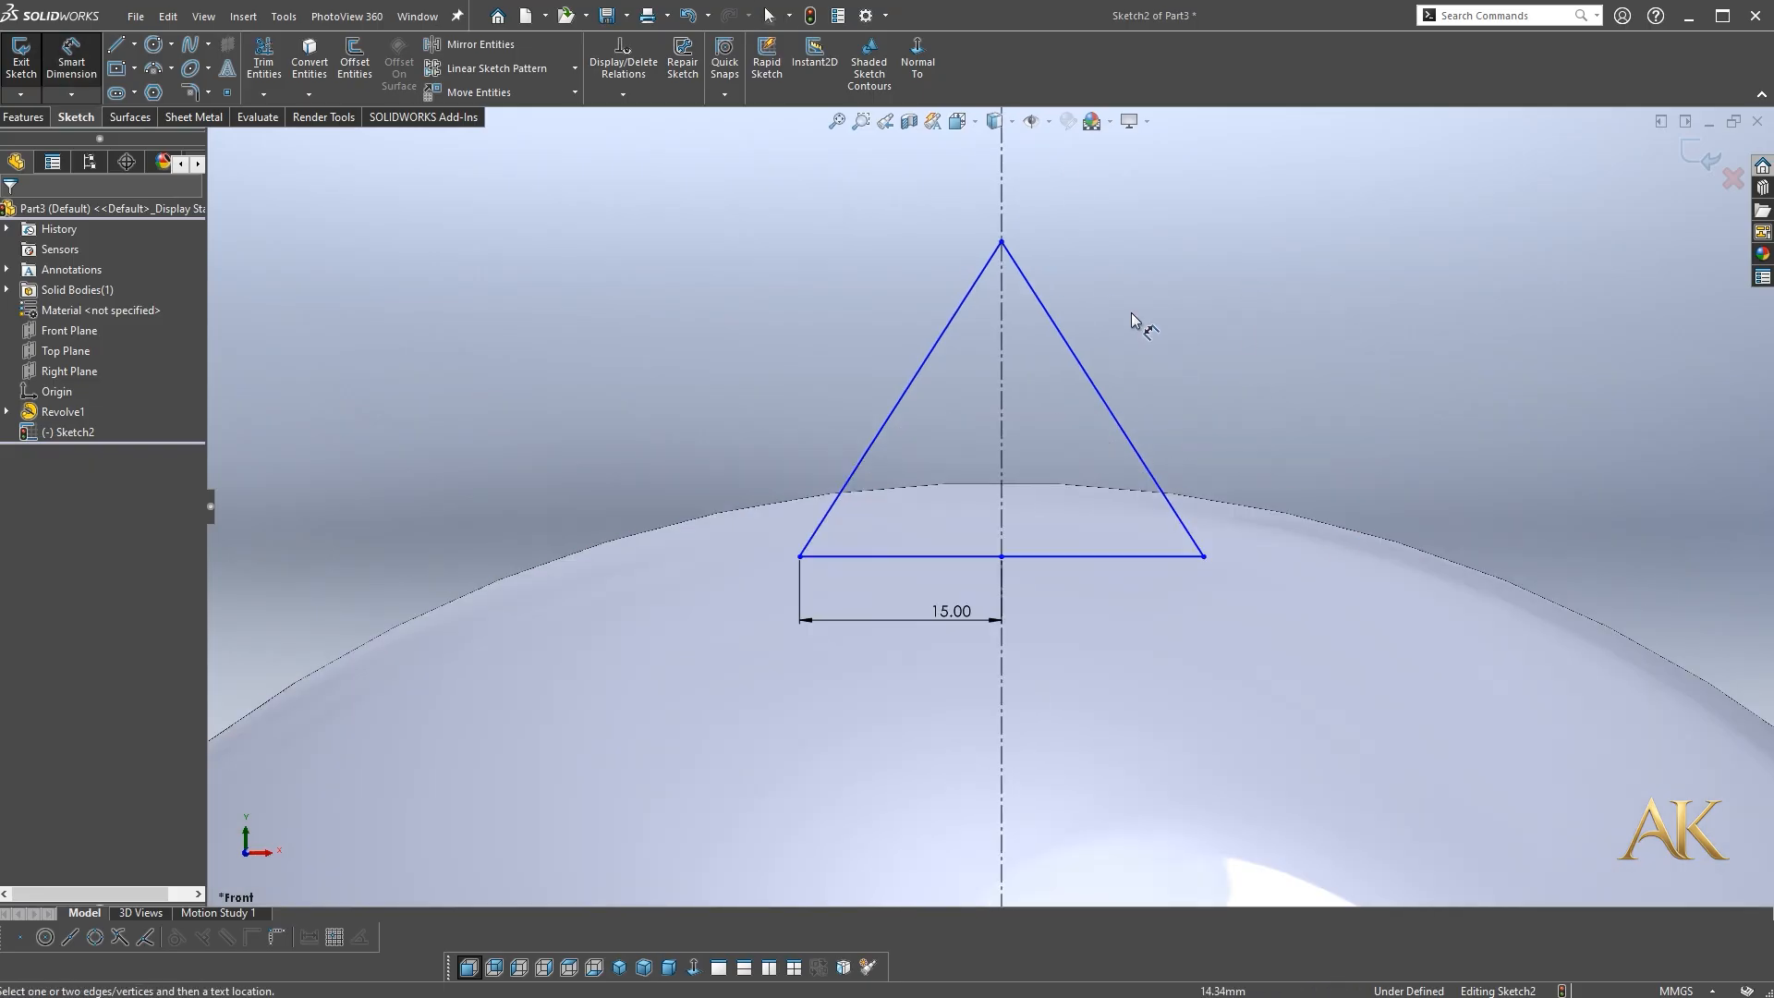
{"action": "left_click", "coordinate": [1001, 243]}
{"action": "left_click", "coordinate": [1002, 556]}
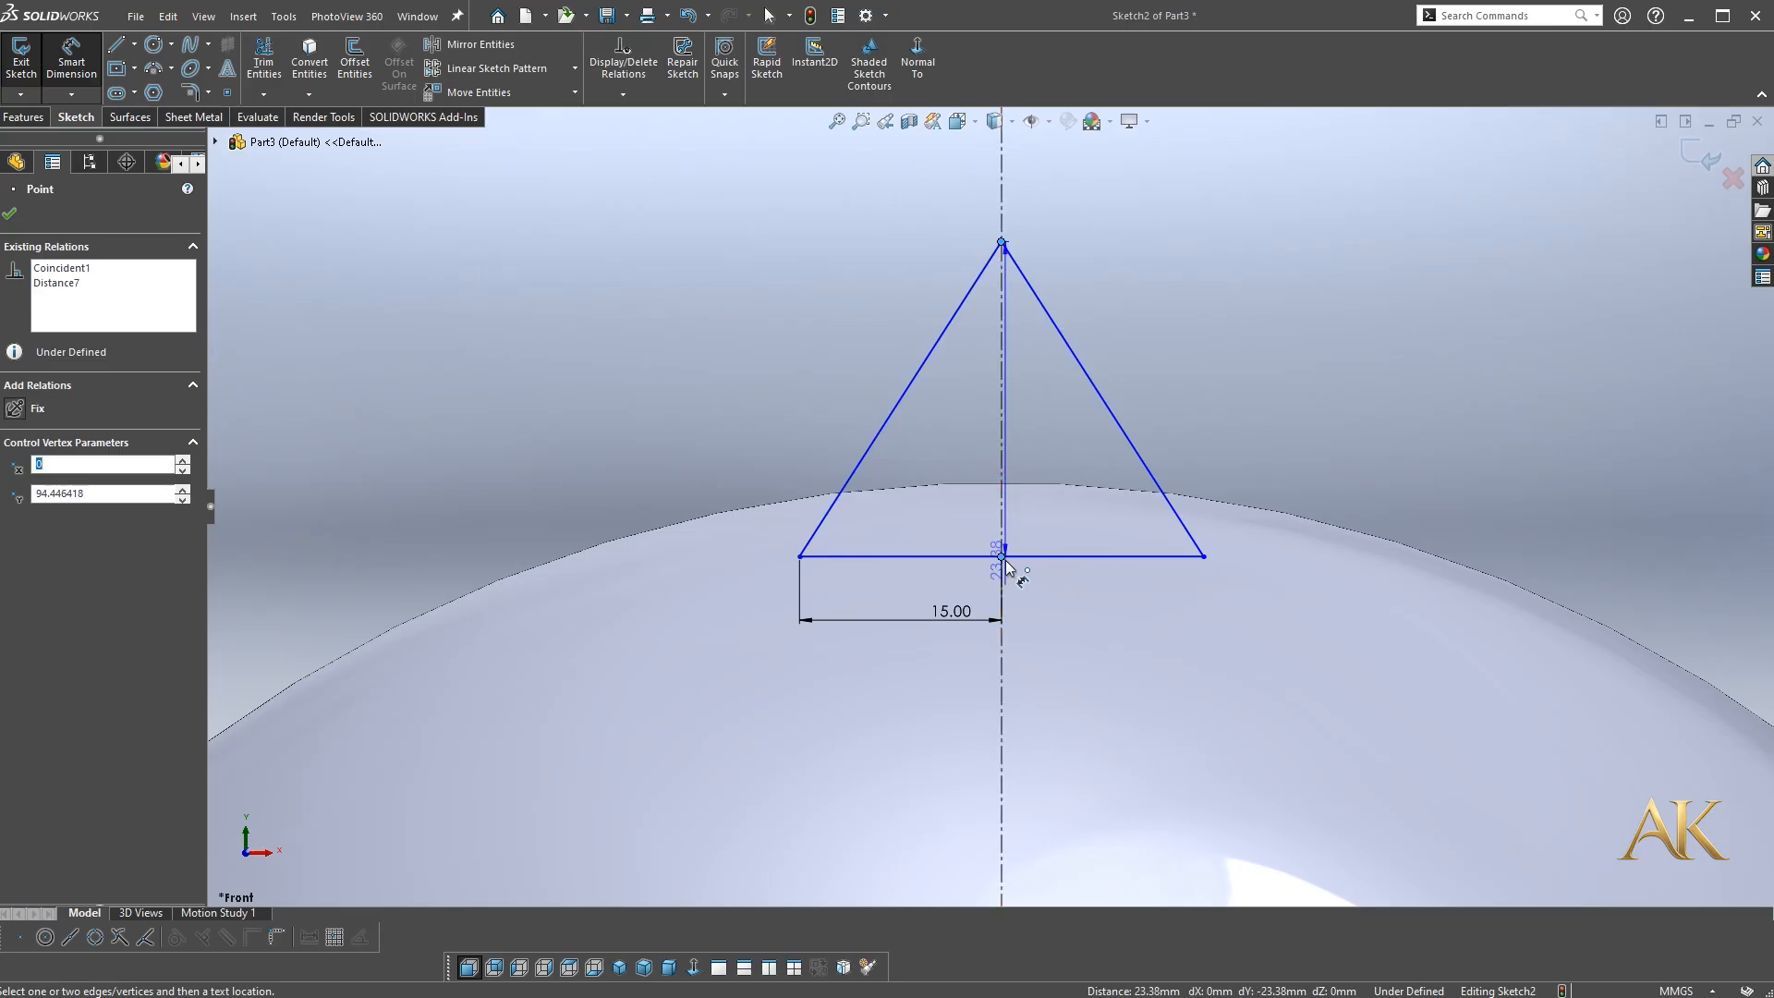
{"action": "left_click", "coordinate": [1305, 554]}
{"action": "type", "text": "20"}
{"action": "key", "text": "Return"}
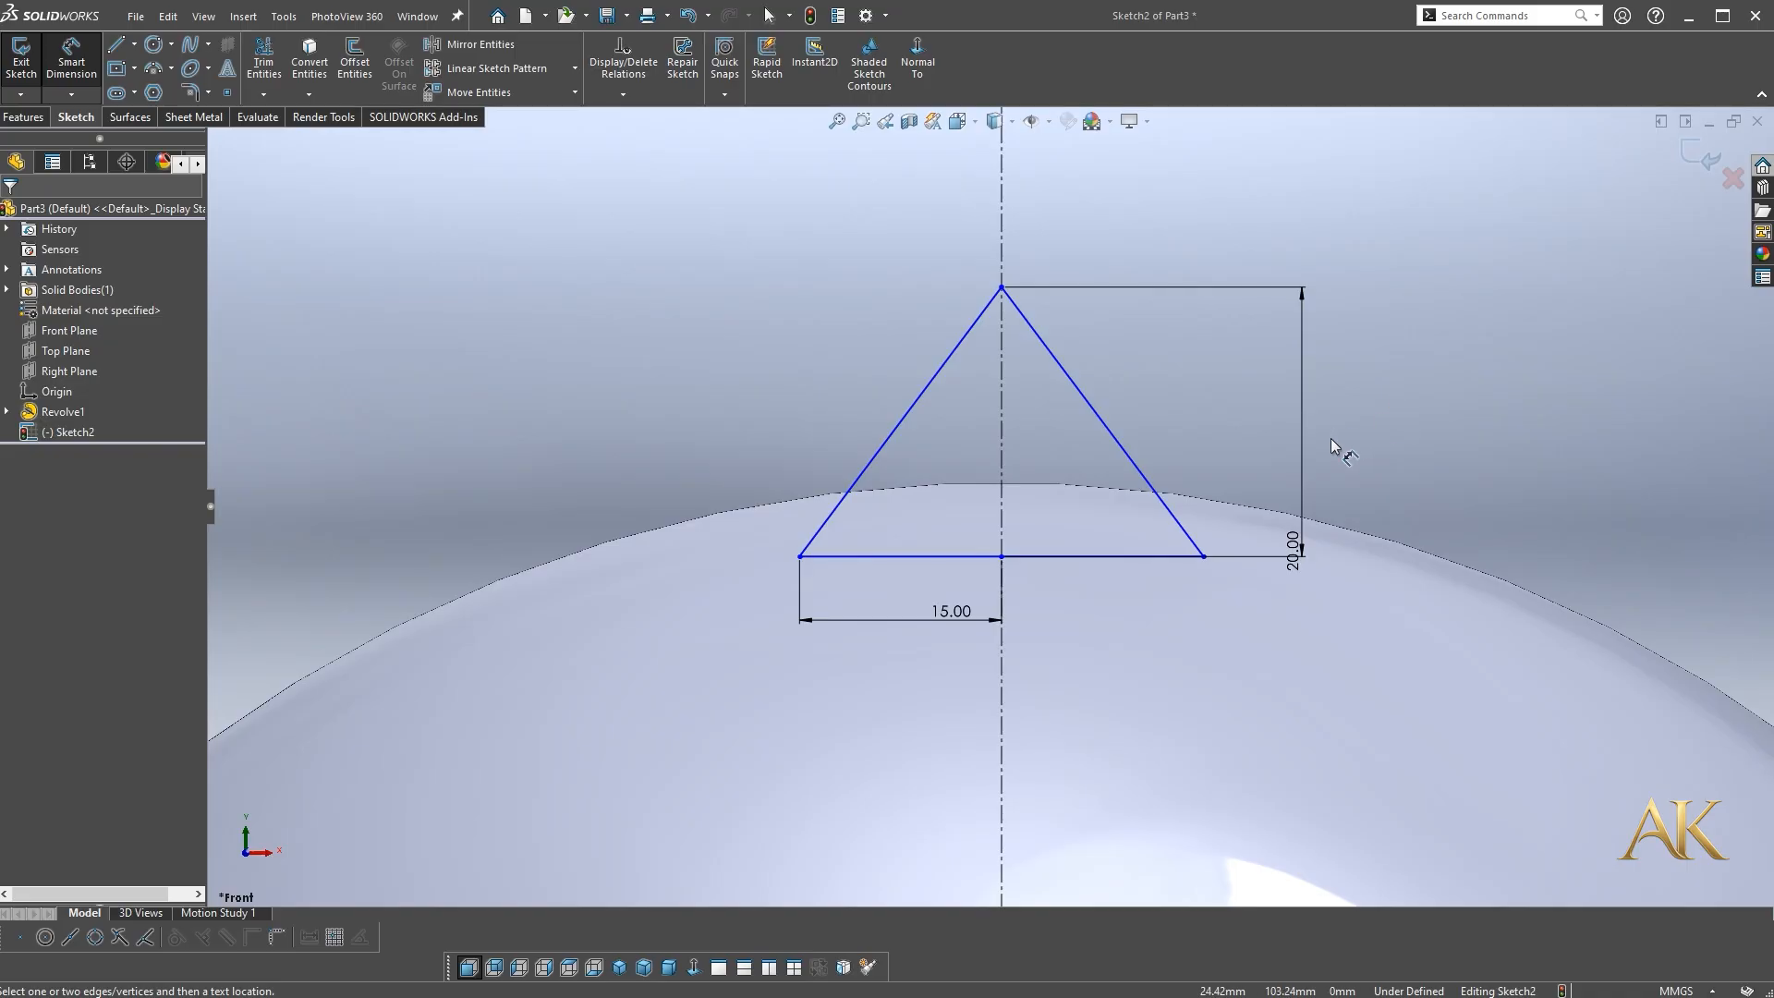
{"action": "key", "text": "z"}
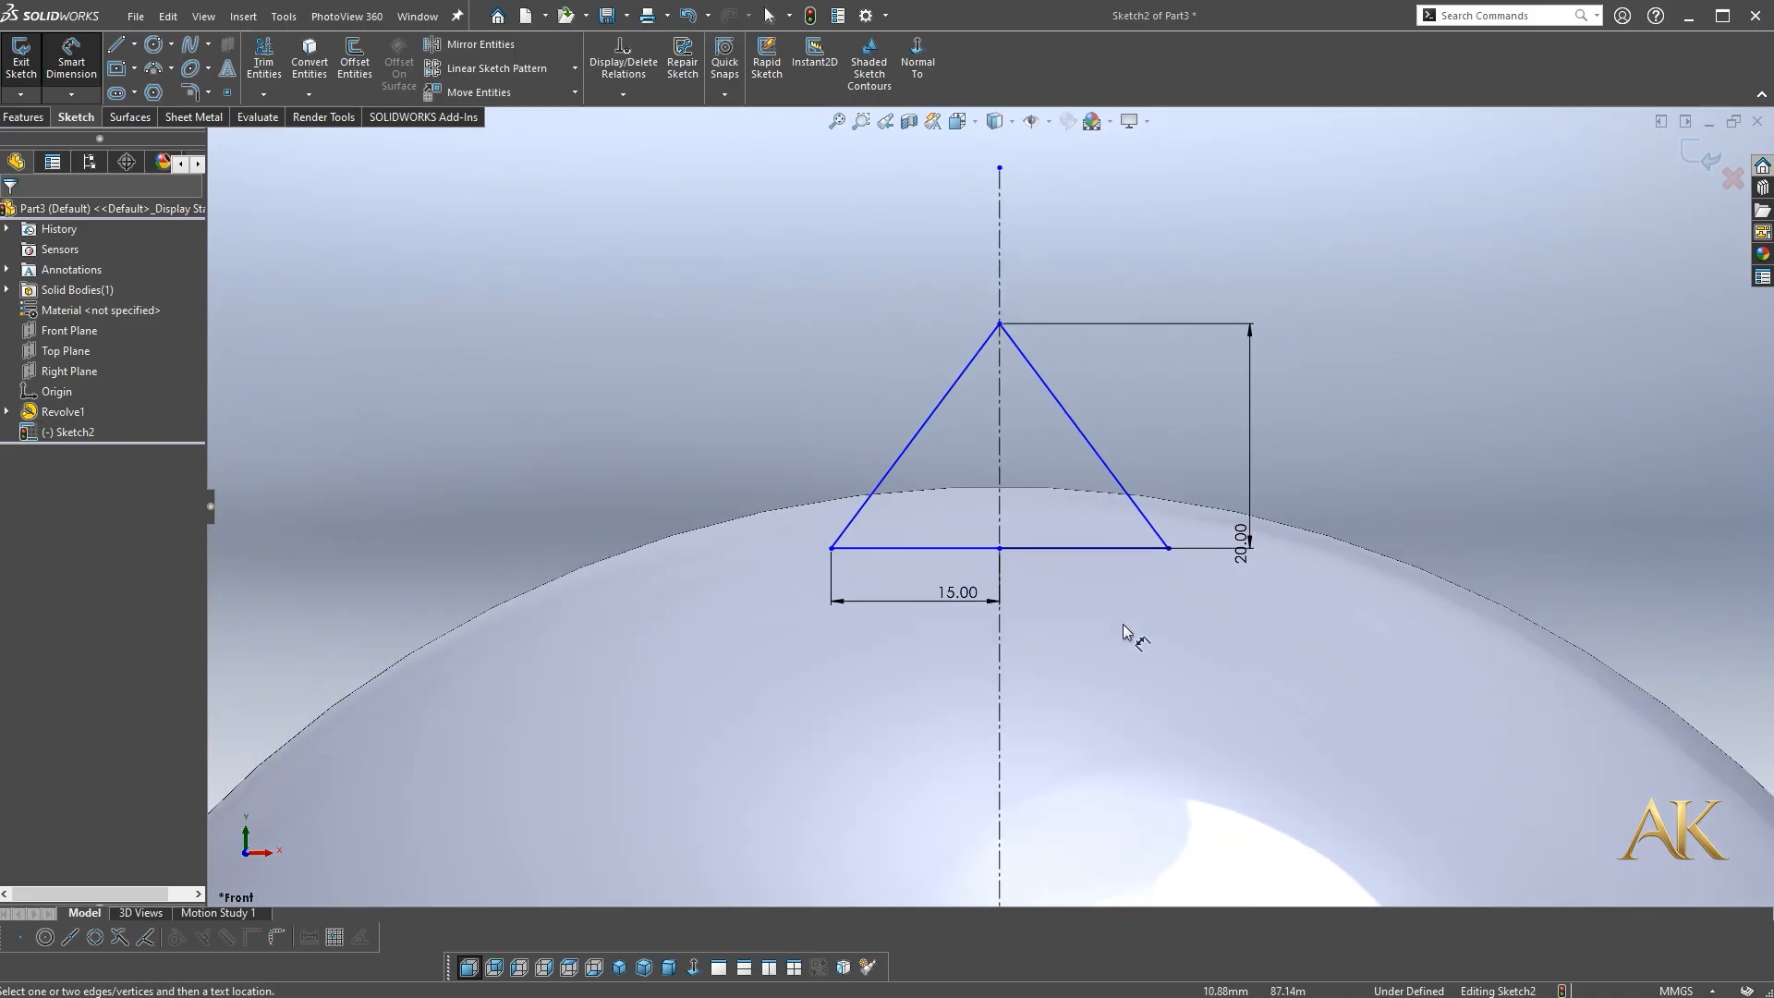
Round the triangle's apex with a 3 mm sketch fillet
{"action": "left_click", "coordinate": [190, 92]}
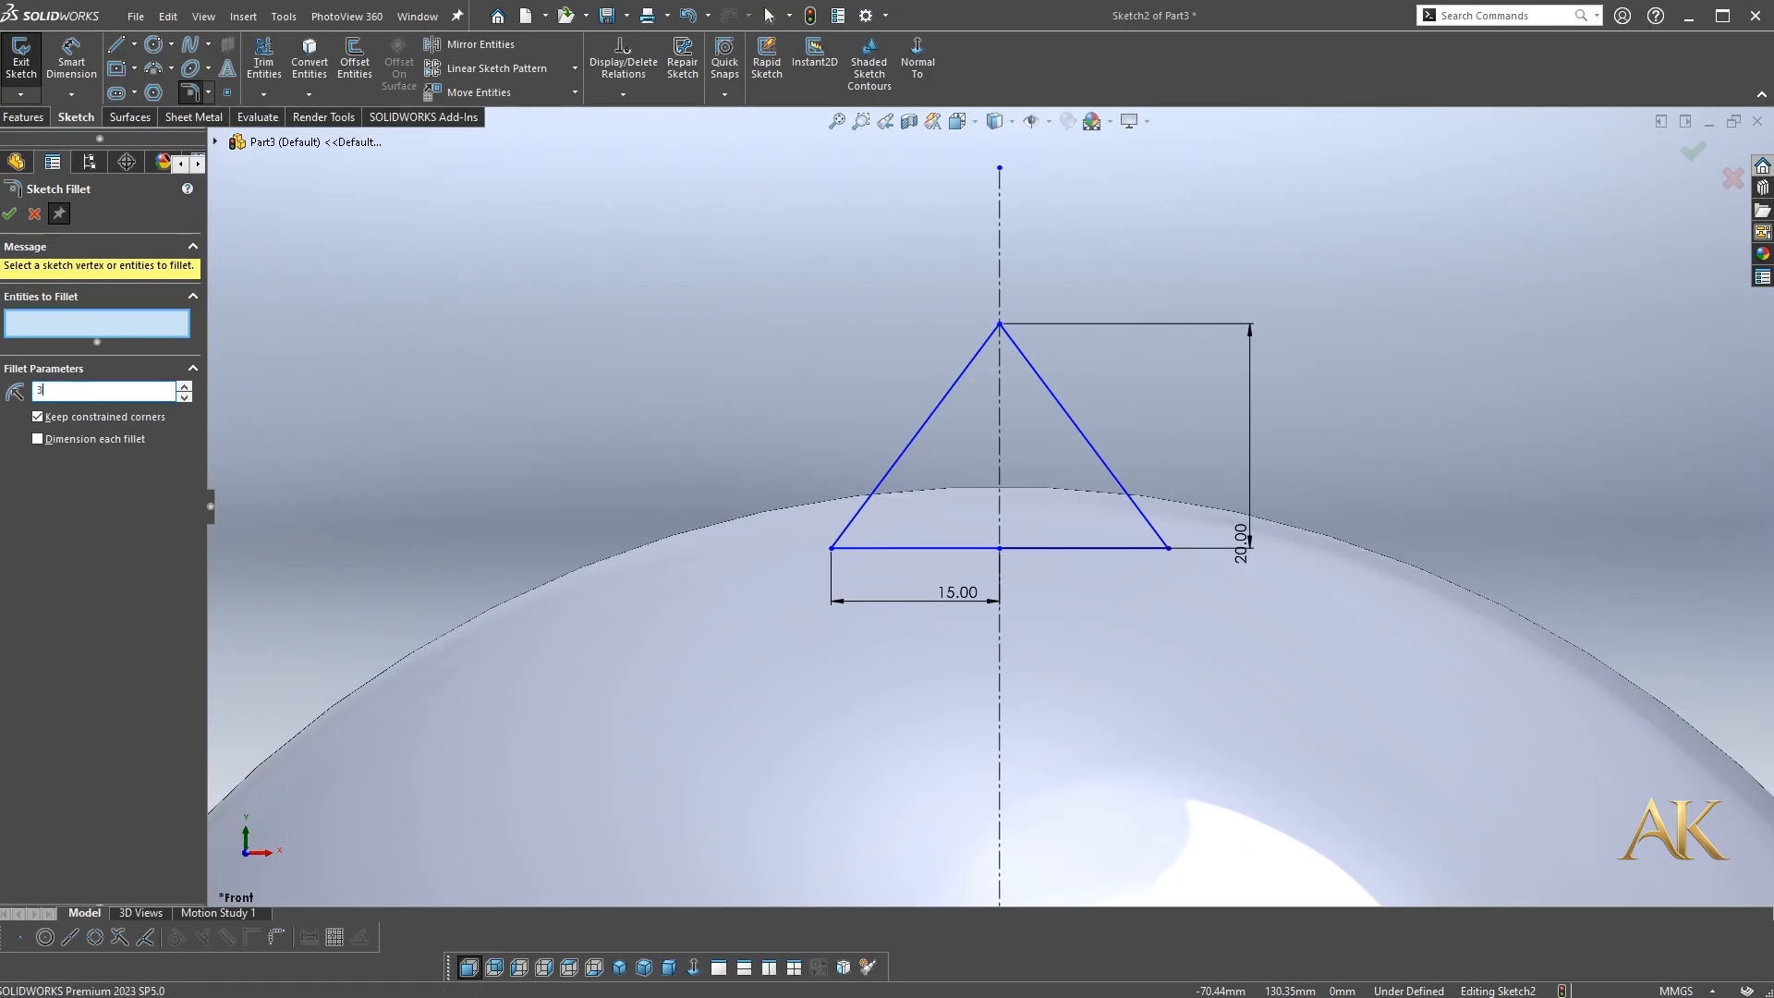
{"action": "left_click", "coordinate": [997, 327]}
{"action": "left_click", "coordinate": [1218, 661]}
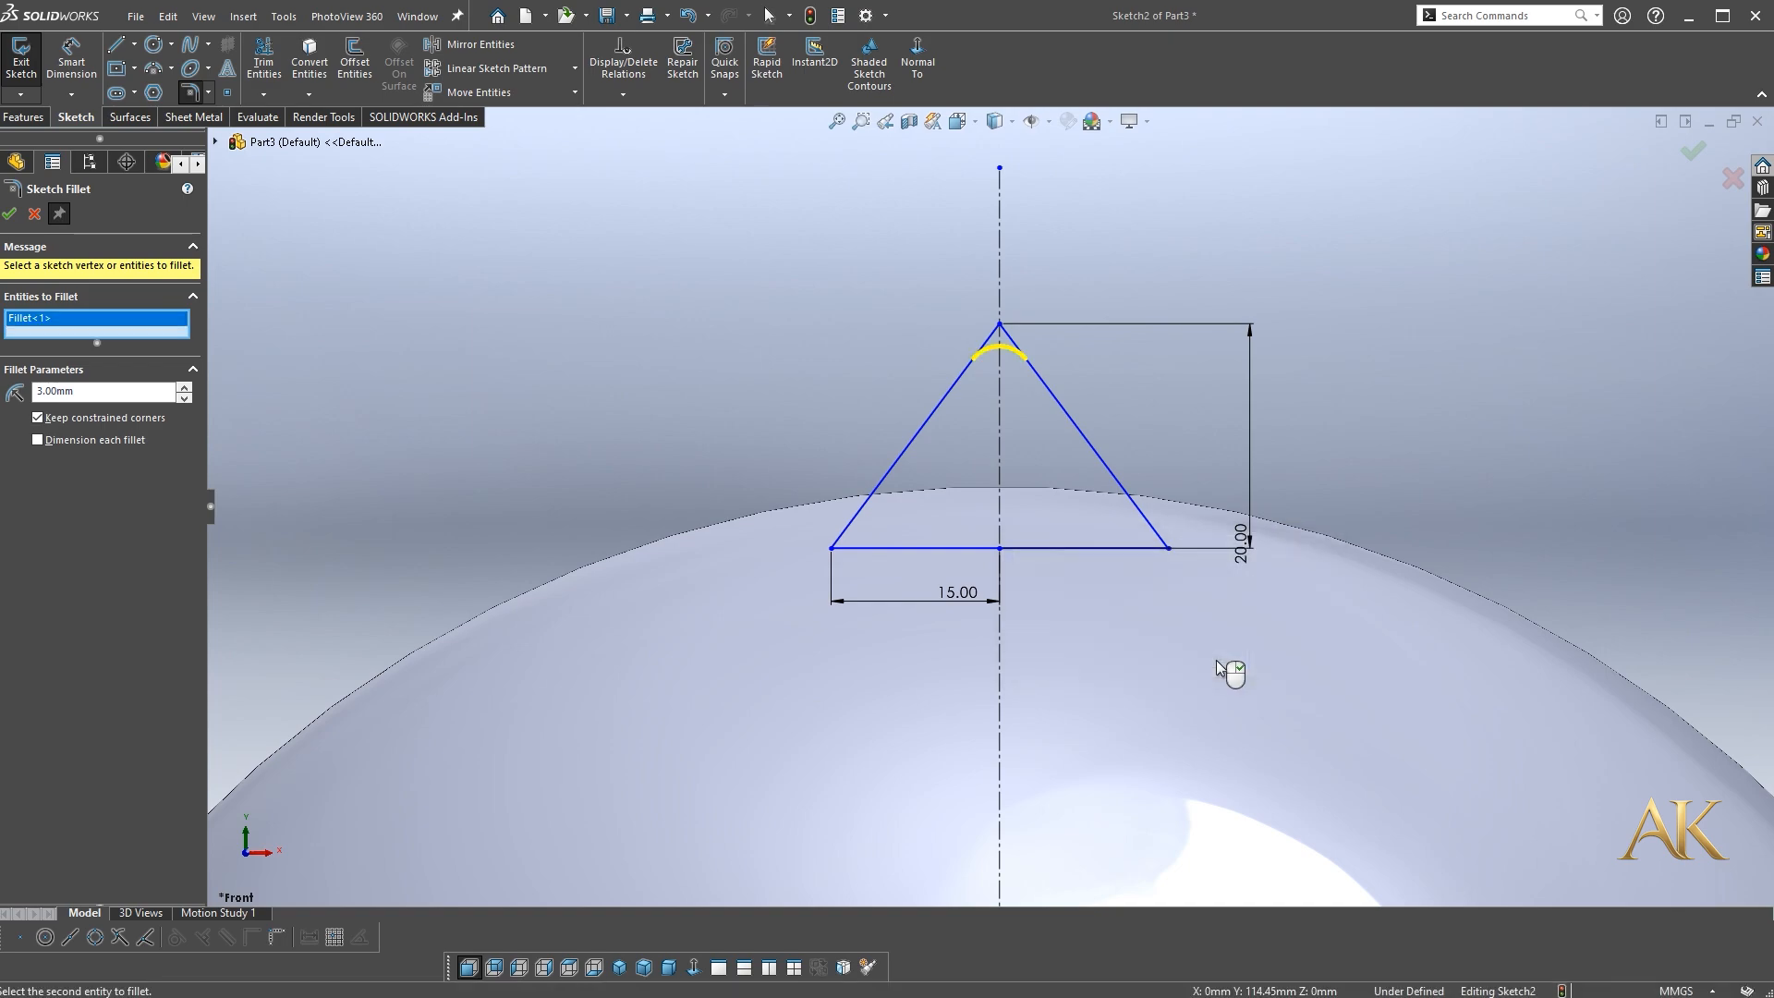
{"action": "left_click", "coordinate": [31, 215]}
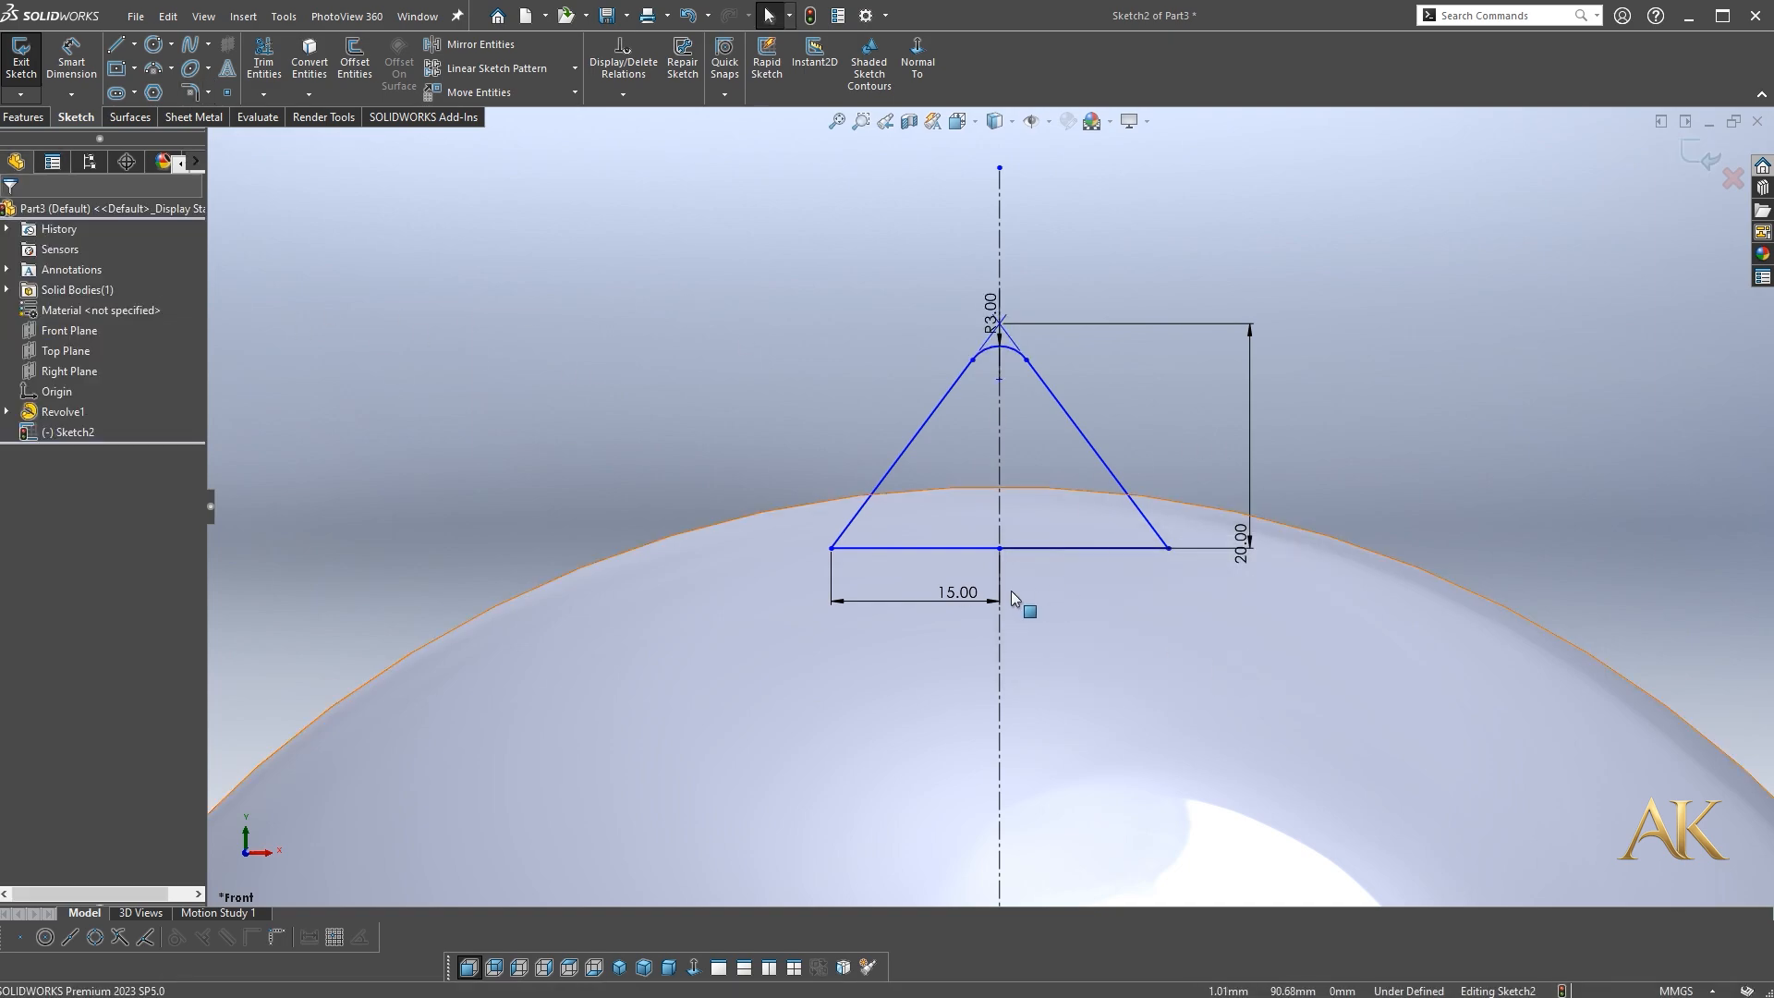
Dimension the vertical distance from the origin to the center point of the triangle's base as 96.5 mm
{"action": "scroll", "coordinate": [1010, 597], "scroll_direction": "up", "scroll_amount": 3}
{"action": "right_click_drag", "start_coordinate": [1409, 442], "coordinate": [1411, 355]}
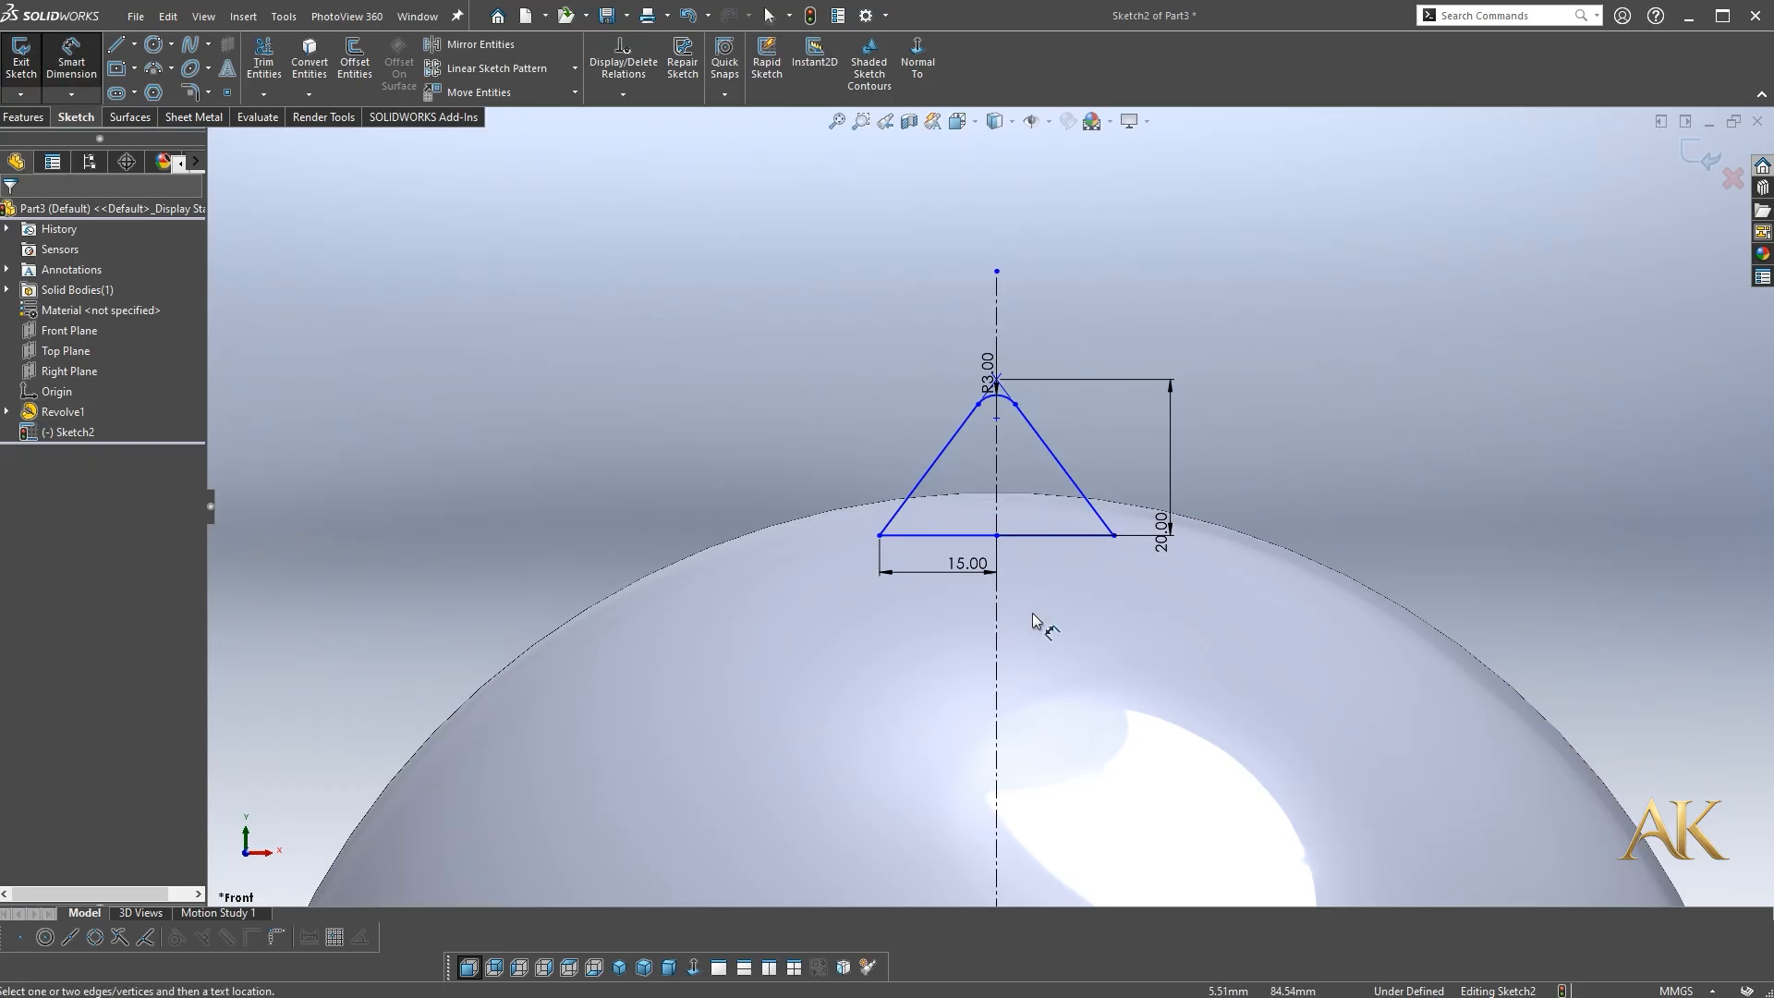
{"action": "left_click", "coordinate": [996, 535]}
{"action": "scroll", "coordinate": [1049, 712], "scroll_direction": "up", "scroll_amount": 4}
{"action": "scroll", "coordinate": [972, 709], "scroll_direction": "down", "scroll_amount": 3}
{"action": "left_click", "coordinate": [970, 707]}
{"action": "left_click", "coordinate": [1601, 702]}
{"action": "type", "text": "96.5"}
{"action": "key", "text": "Return"}
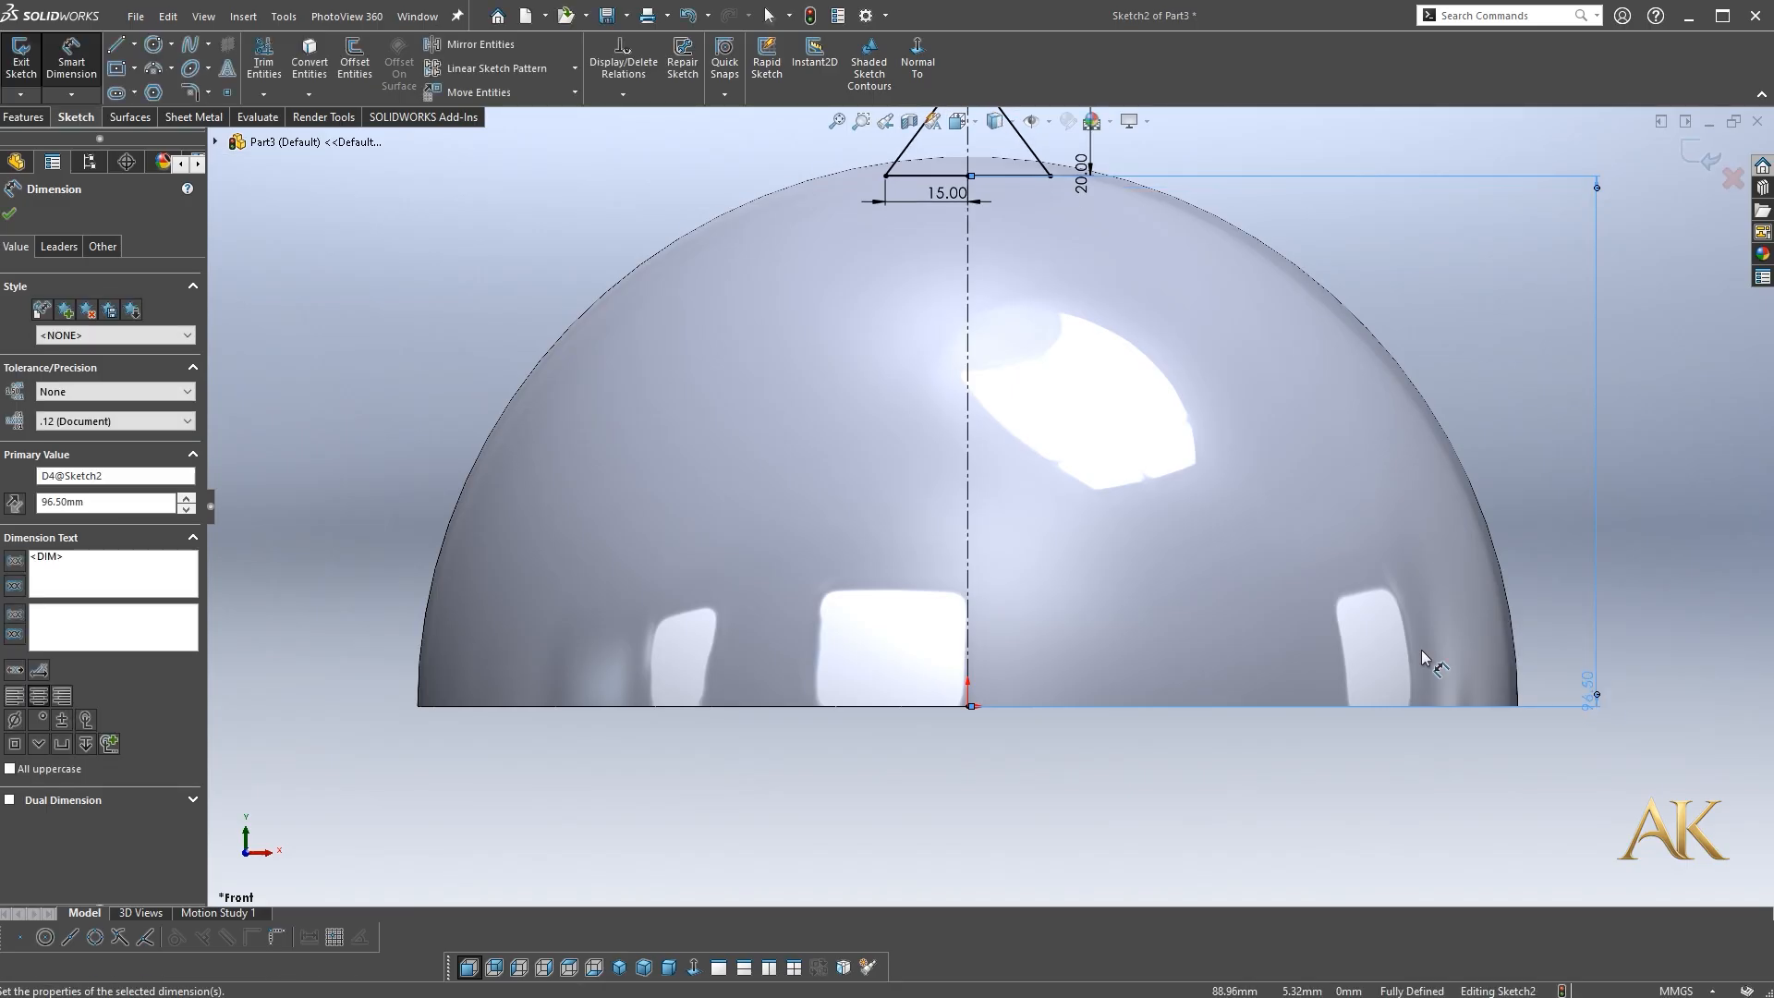
{"action": "key", "text": "z"}
{"action": "key", "text": "Escape"}
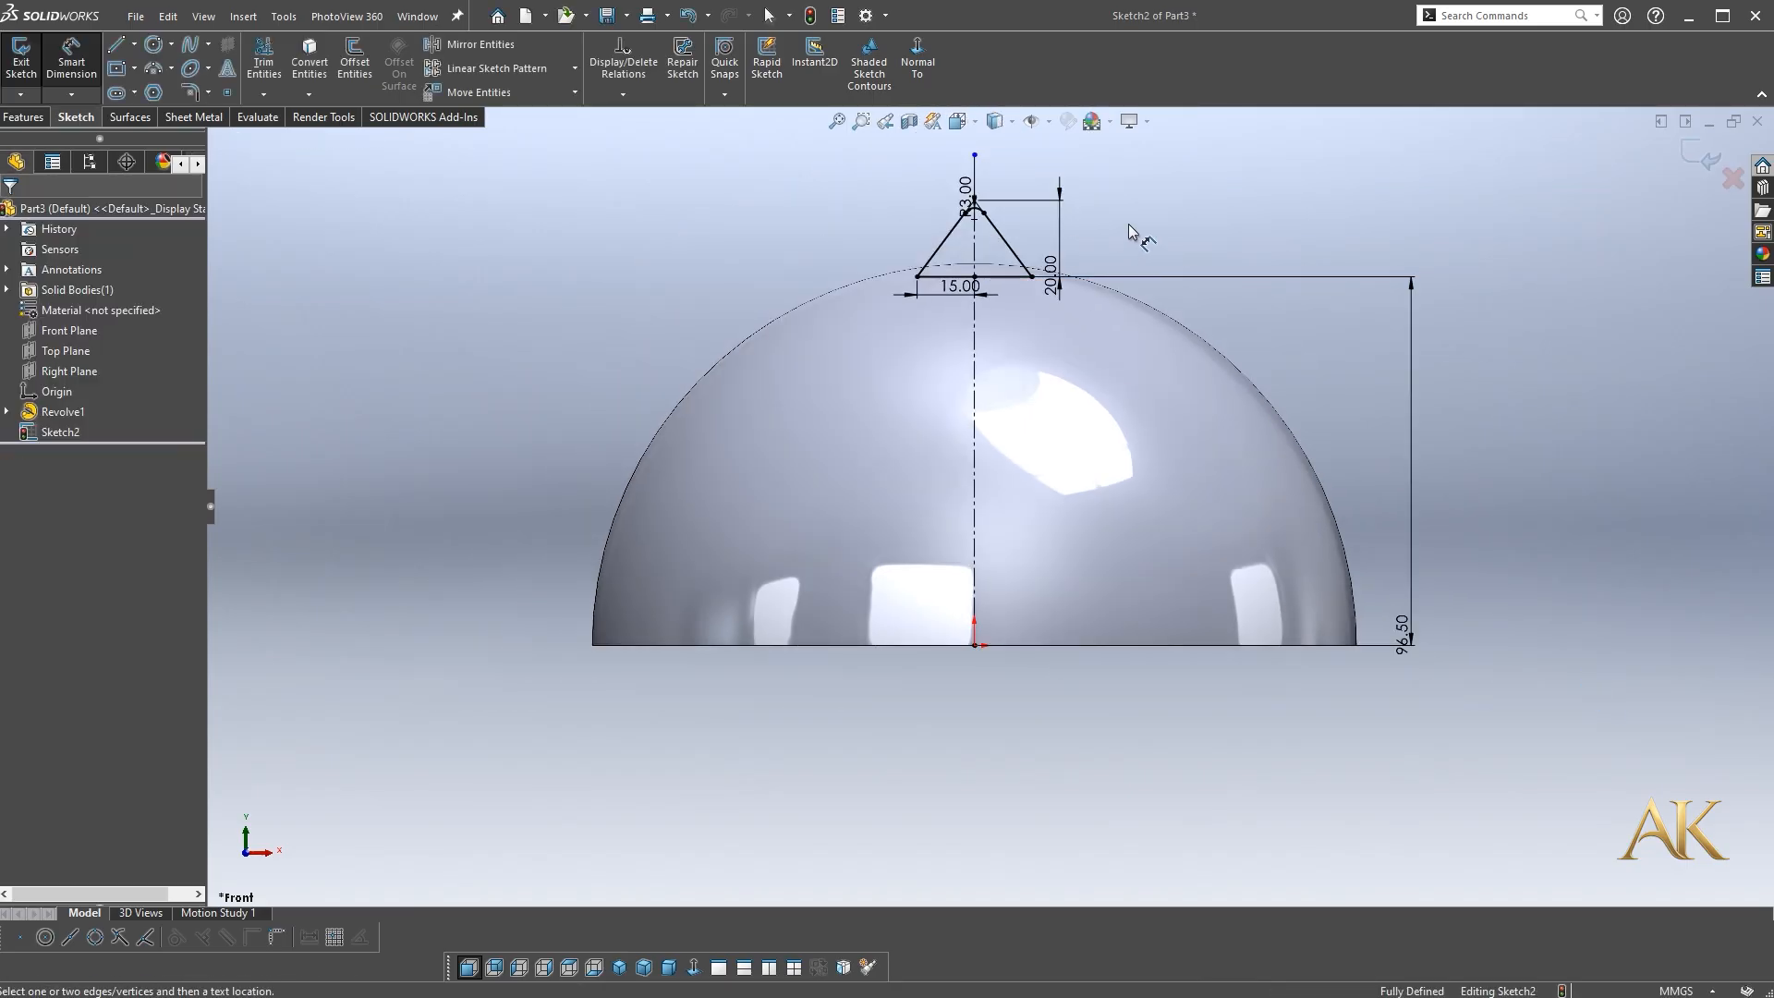
Trim away the triangle's right half, including its slanted side, base segment and the fillet arc beyond the centerline
{"action": "scroll", "coordinate": [1108, 206], "scroll_direction": "down", "scroll_amount": 3}
{"action": "right_click_drag", "start_coordinate": [1177, 280], "coordinate": [1143, 250]}
{"action": "mouse_move", "coordinate": [976, 322]}
{"action": "left_mouse_down"}
{"action": "mouse_move", "coordinate": [954, 332]}
{"action": "mouse_move", "coordinate": [937, 412]}
{"action": "left_mouse_up"}
{"action": "left_click_drag", "start_coordinate": [907, 293], "coordinate": [903, 266]}
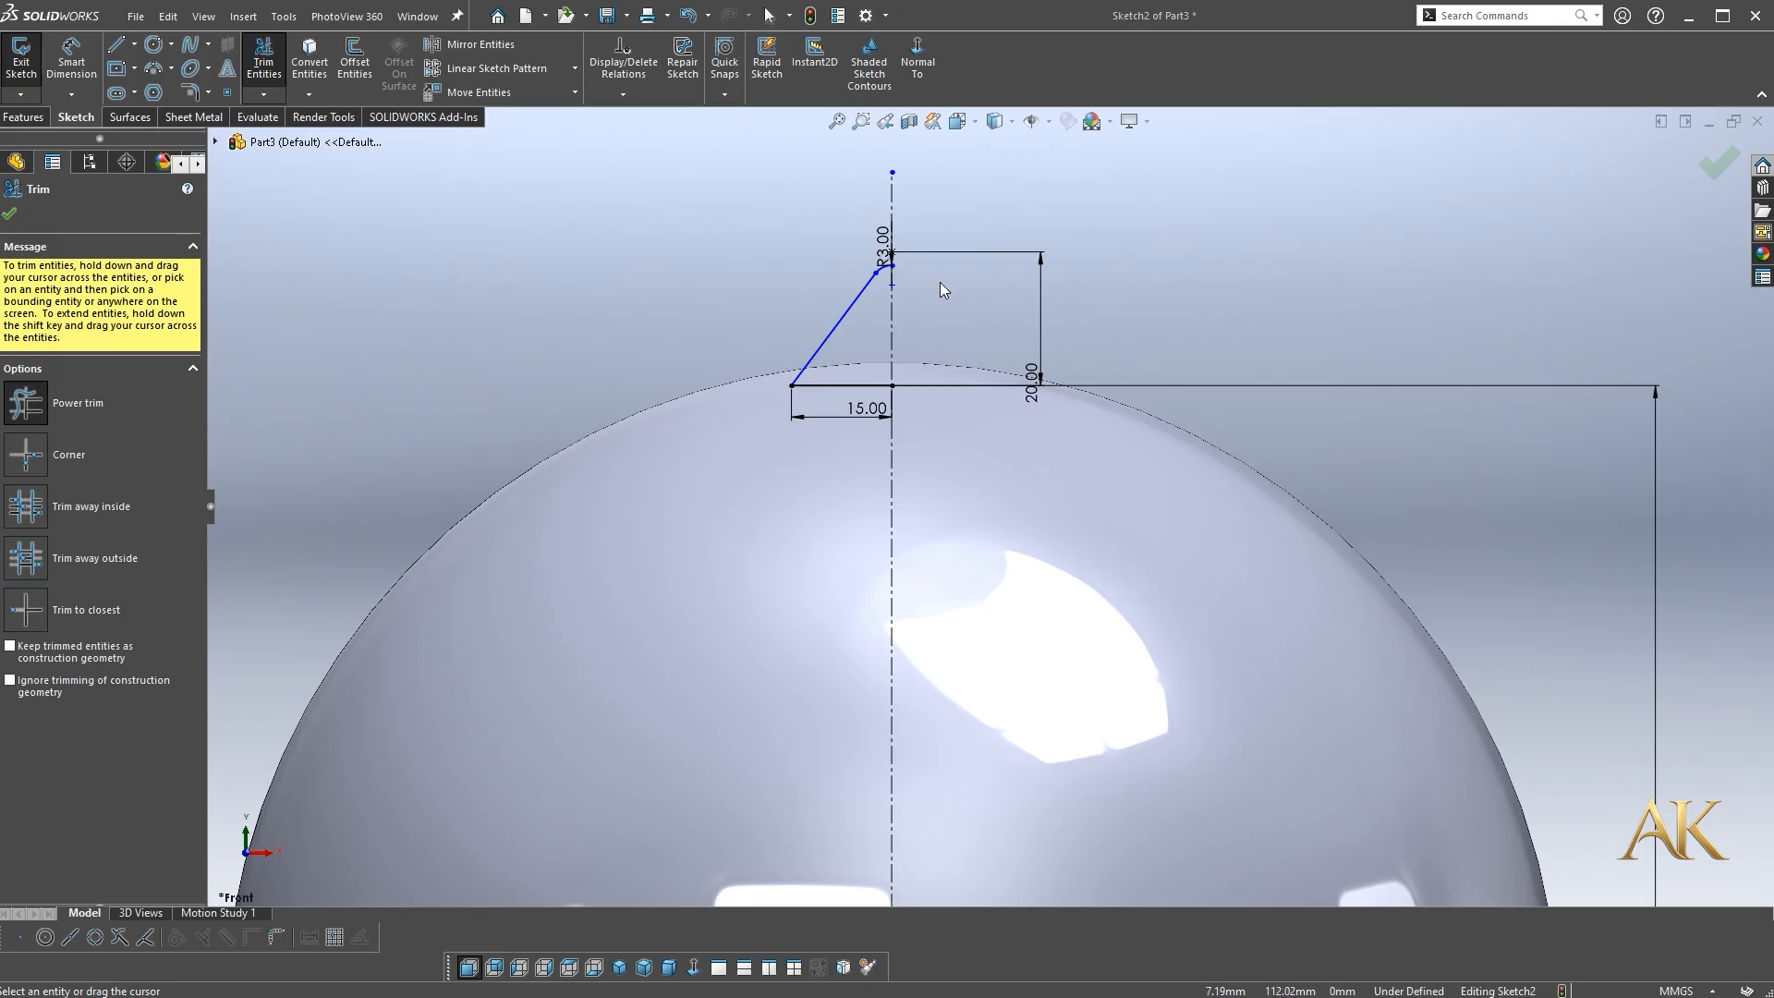
Close the half-profile with a vertical line along the centerline from the fillet arc's end to the base, and finish the sketch
{"action": "right_click_drag", "start_coordinate": [985, 174], "coordinate": [914, 173]}
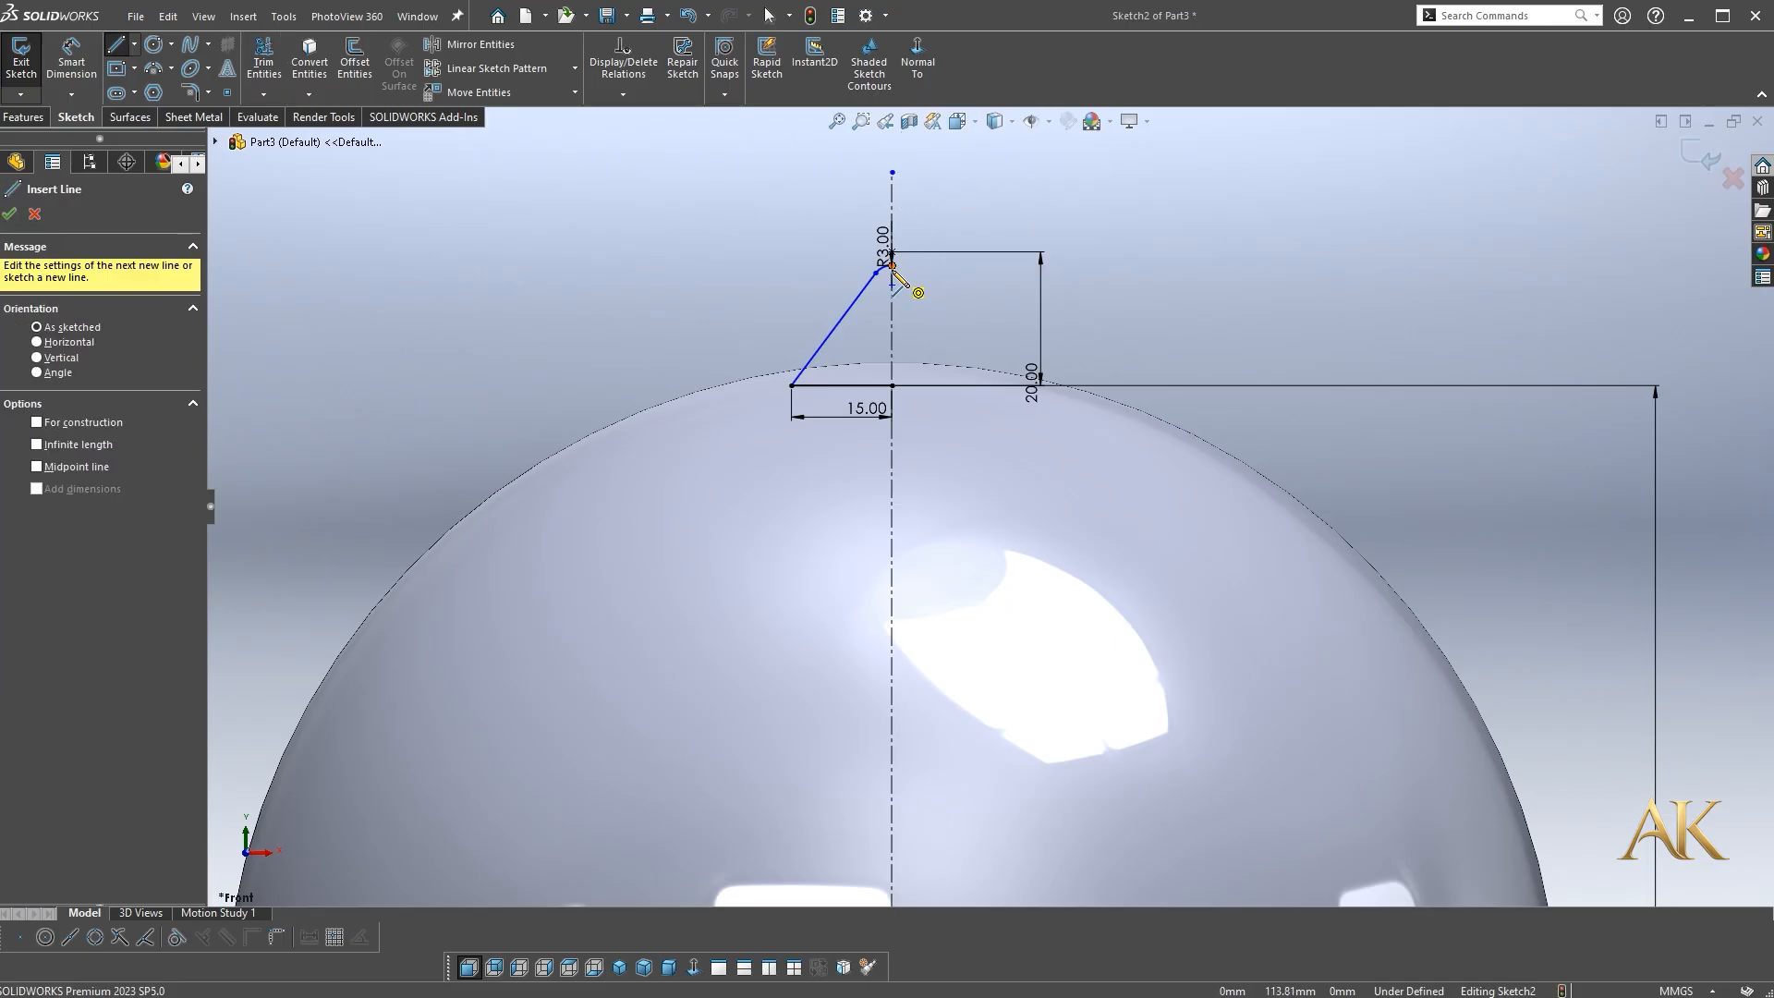
{"action": "left_click_drag", "start_coordinate": [891, 267], "coordinate": [892, 385]}
{"action": "key", "text": "Escape"}
{"action": "left_click_drag", "start_coordinate": [1247, 205], "coordinate": [527, 277]}
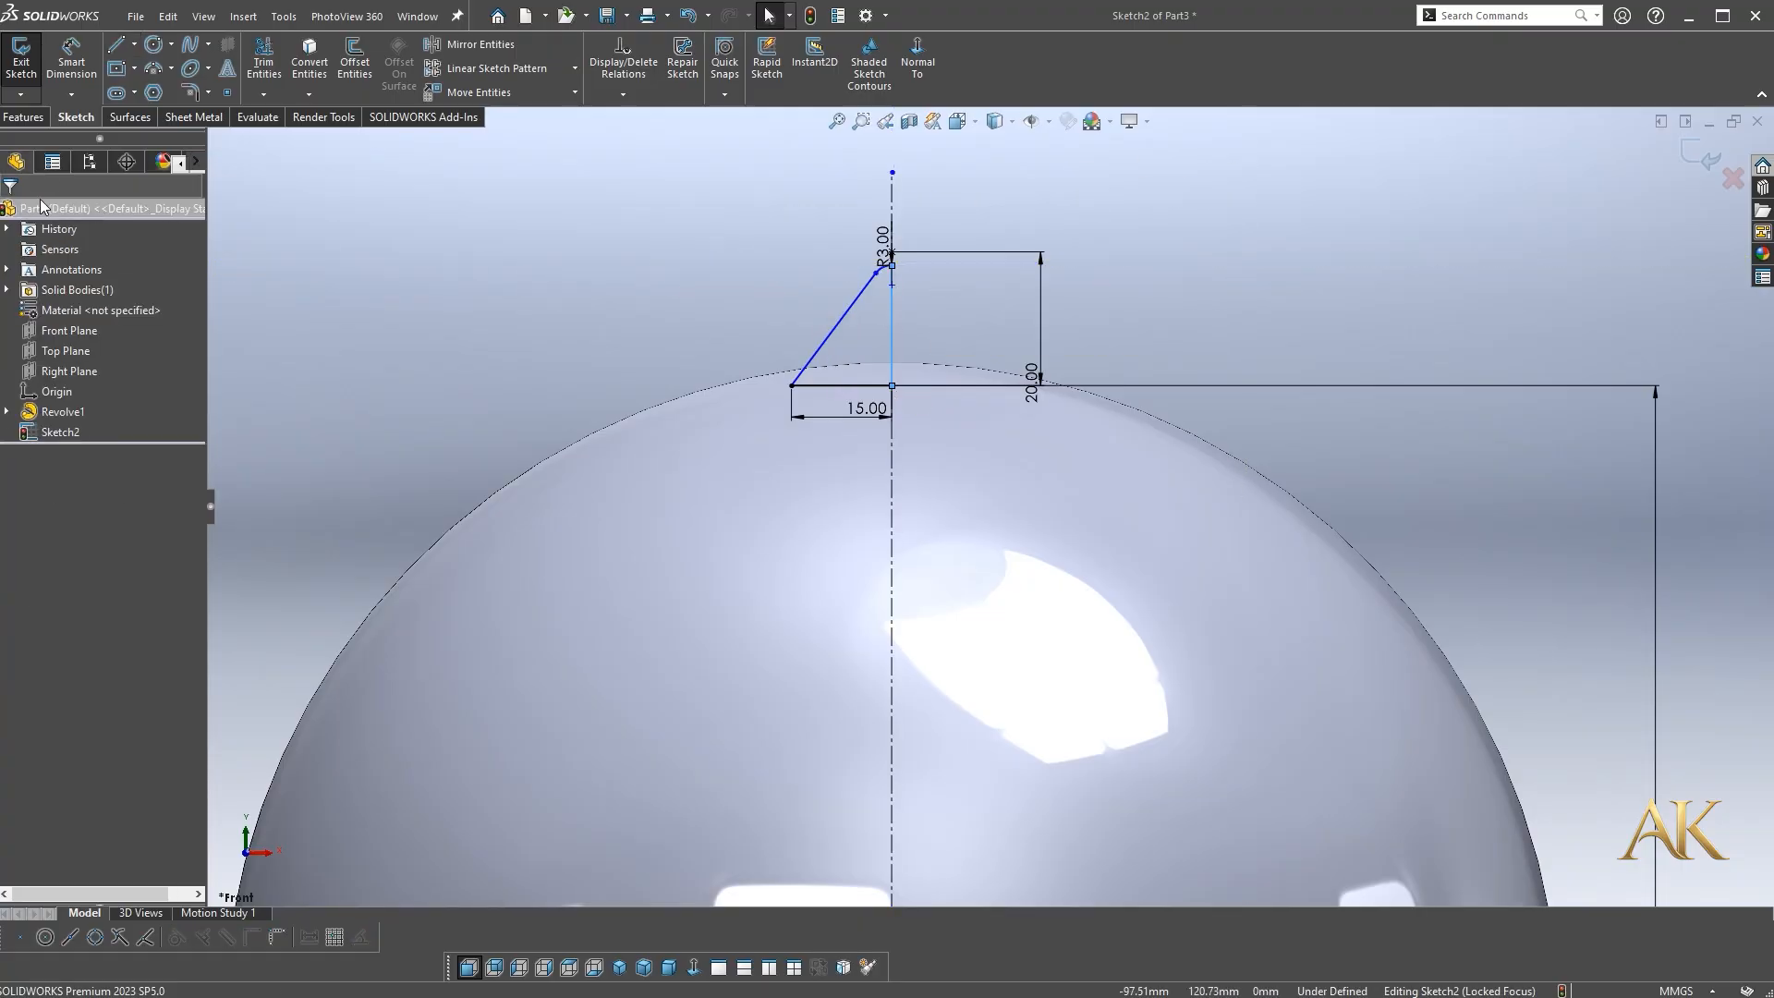
{"action": "key", "text": "Escape"}
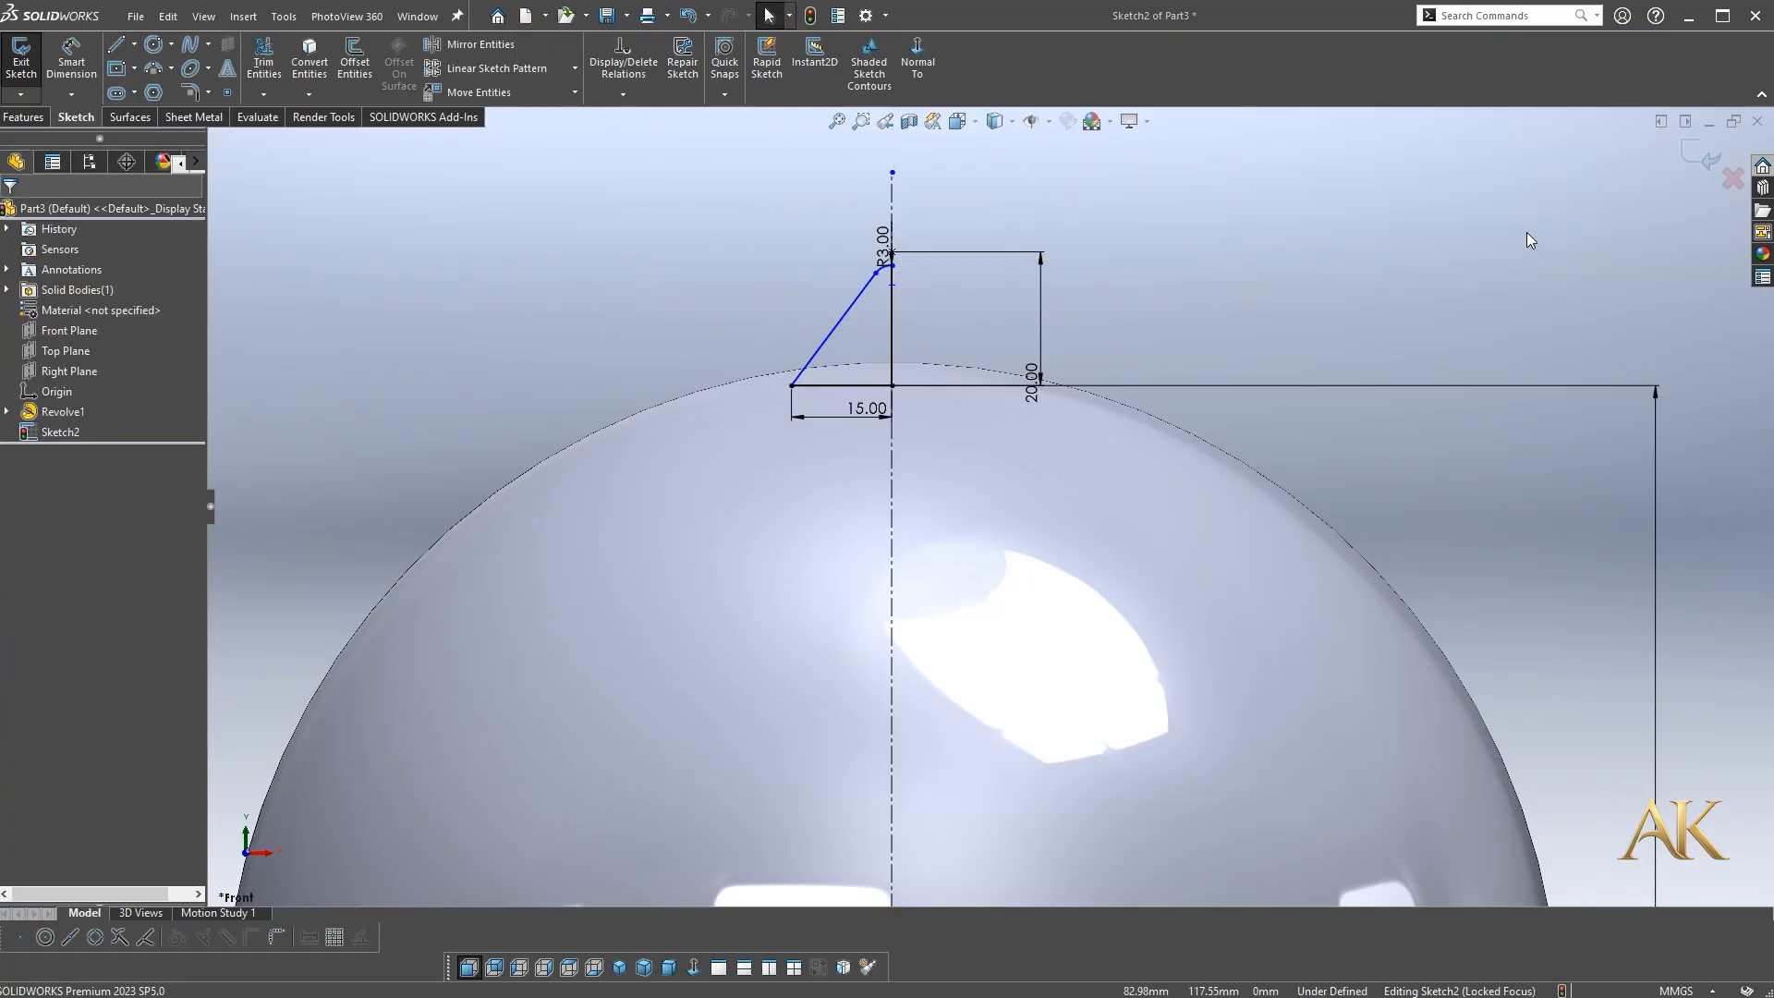
{"action": "left_click", "coordinate": [1700, 159]}
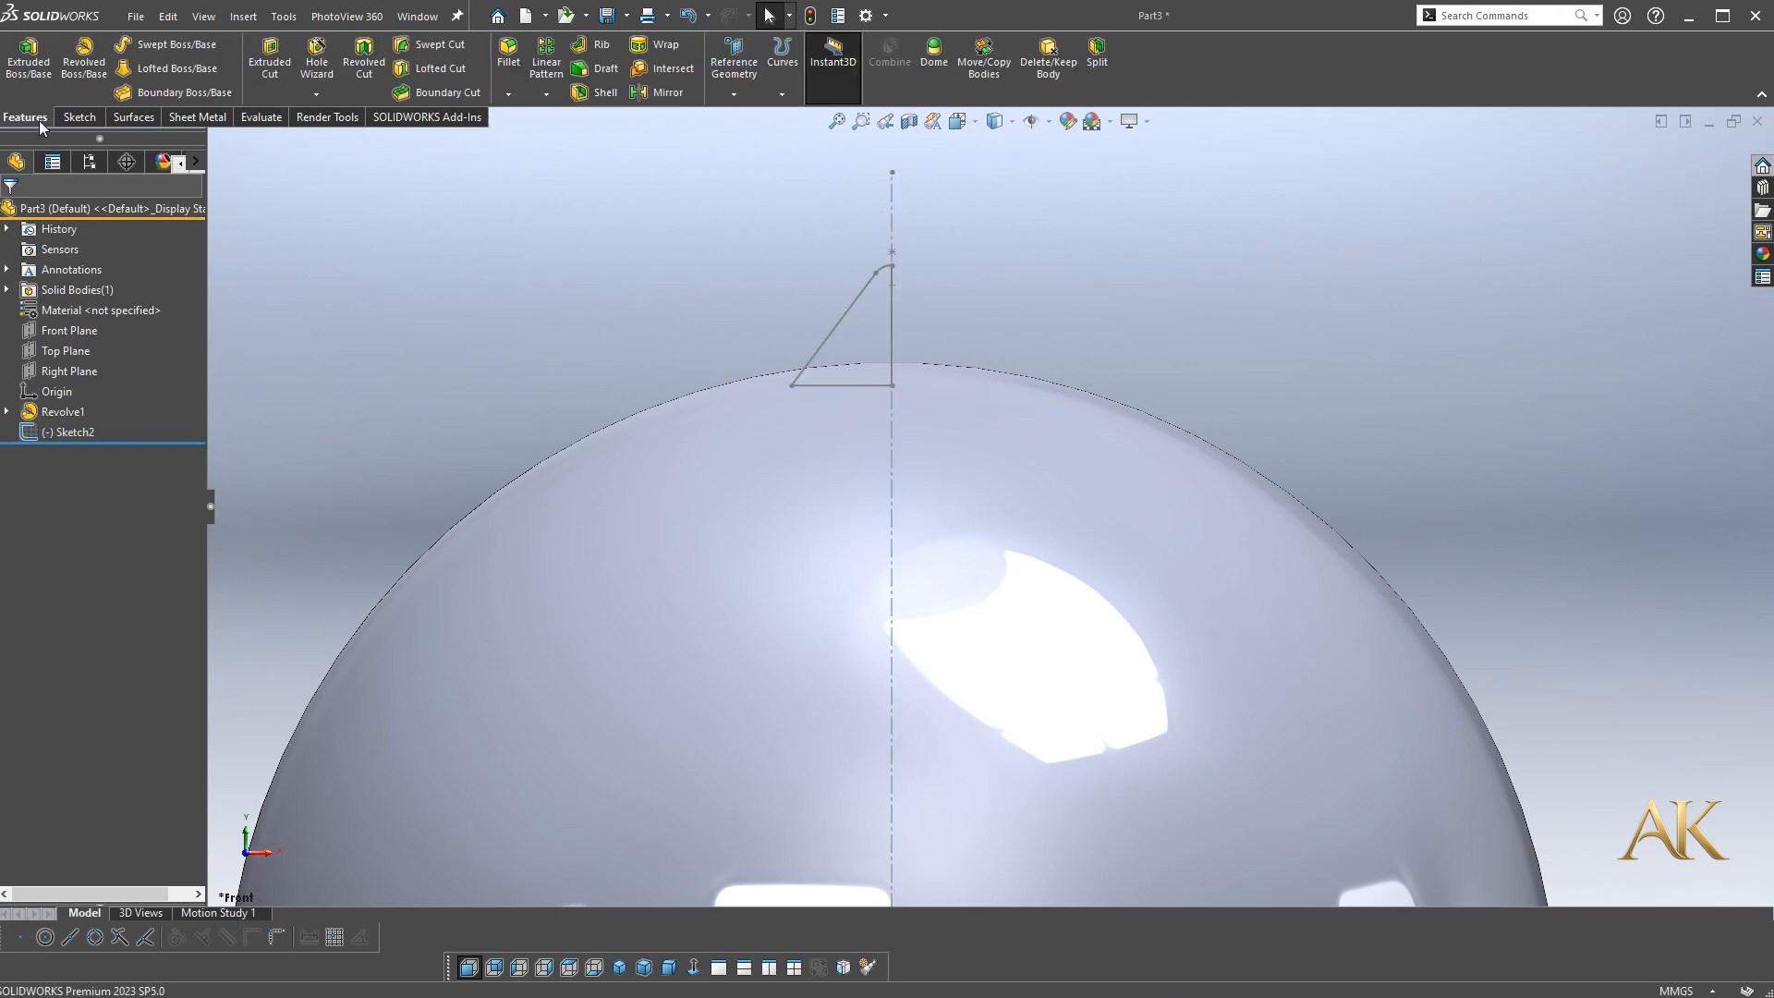
Revolve the closed half-profile 360° about its centerline into a cone merged with the dome
{"action": "left_click", "coordinate": [89, 69]}
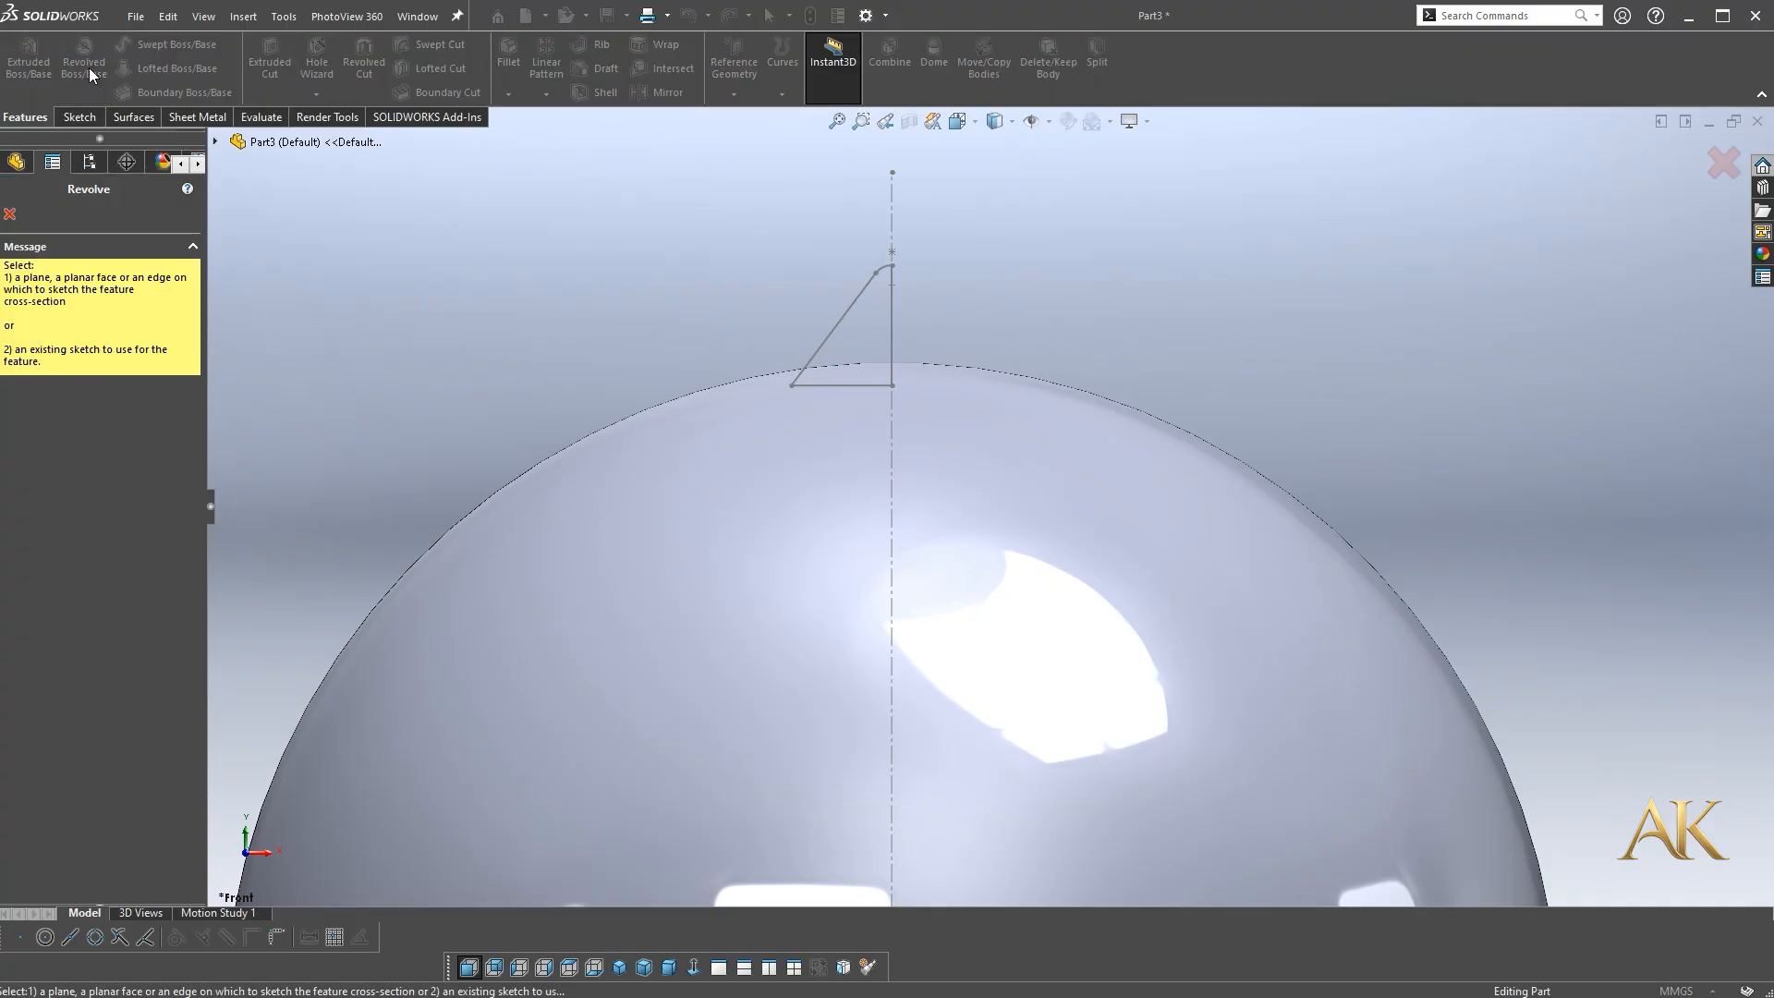
{"action": "left_click", "coordinate": [893, 342]}
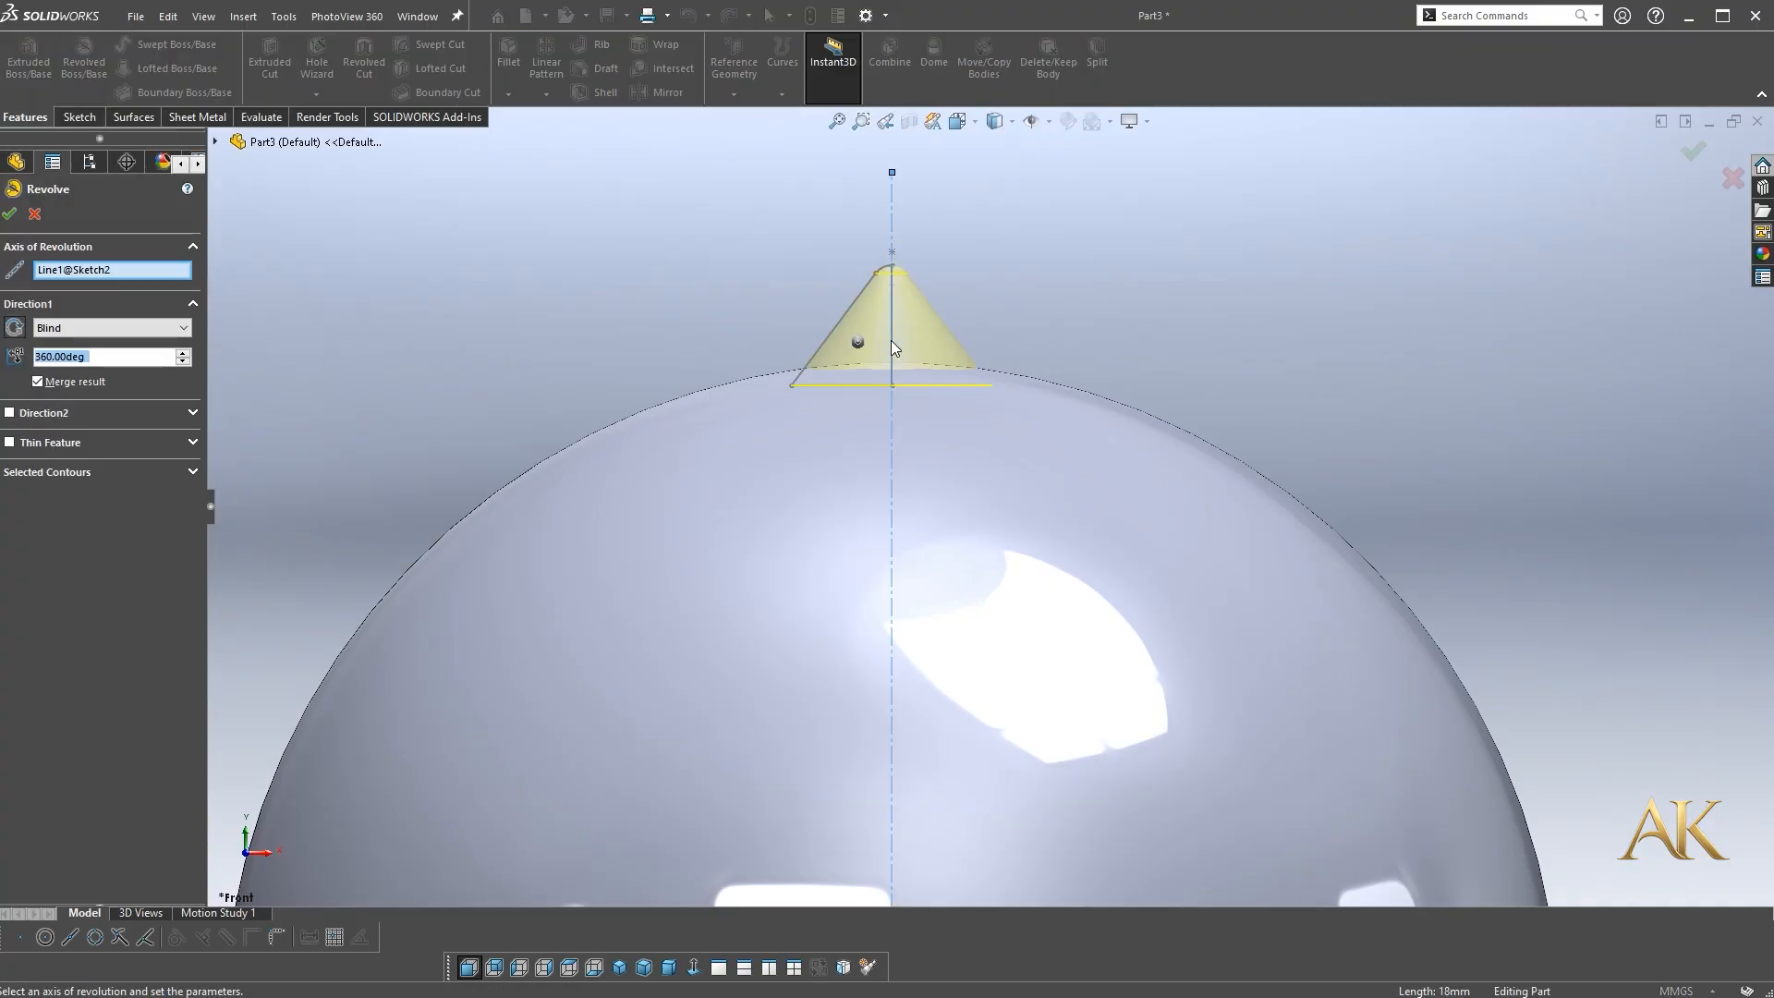
{"action": "left_click", "coordinate": [1693, 151]}
{"action": "scroll", "coordinate": [1126, 300], "scroll_direction": "up", "scroll_amount": 4}
{"action": "middle_click_drag", "start_coordinate": [1112, 302], "coordinate": [1099, 384]}
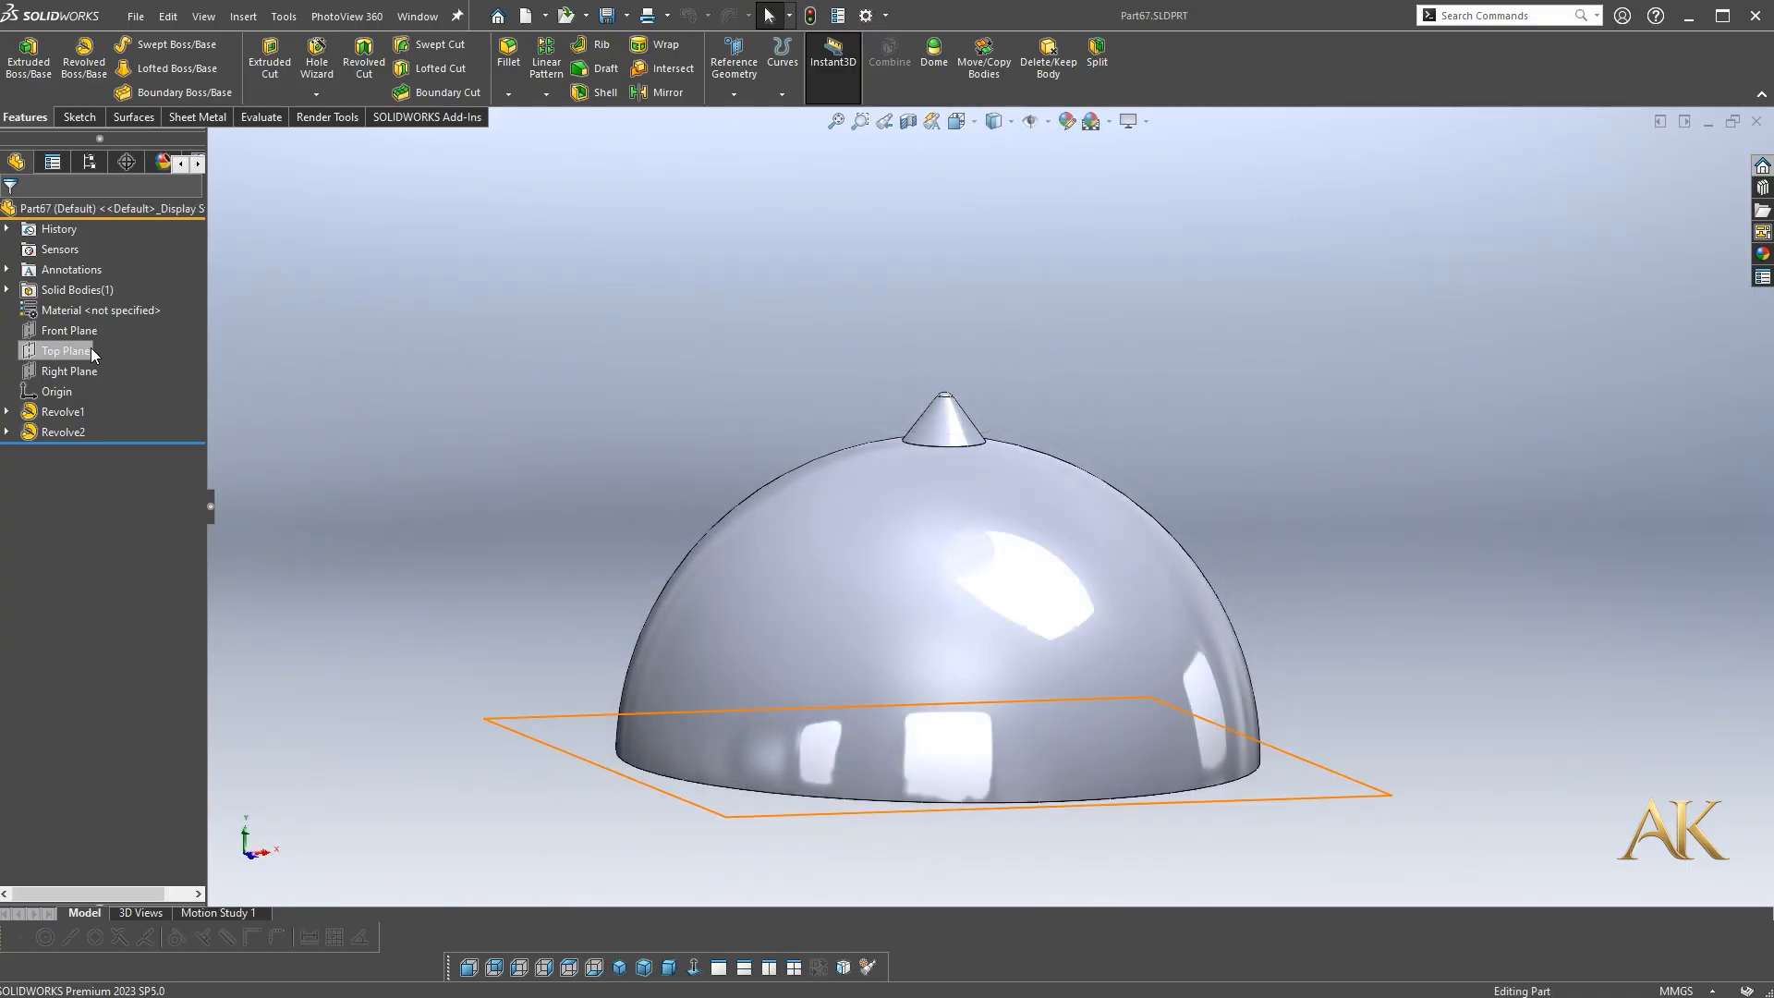
Sketch a circle with a radius of about 26.5 mm centered on the origin on the Front Plane
{"action": "left_click", "coordinate": [70, 330]}
{"action": "left_click", "coordinate": [90, 303]}
{"action": "right_click_drag", "start_coordinate": [1009, 632], "coordinate": [1109, 632]}
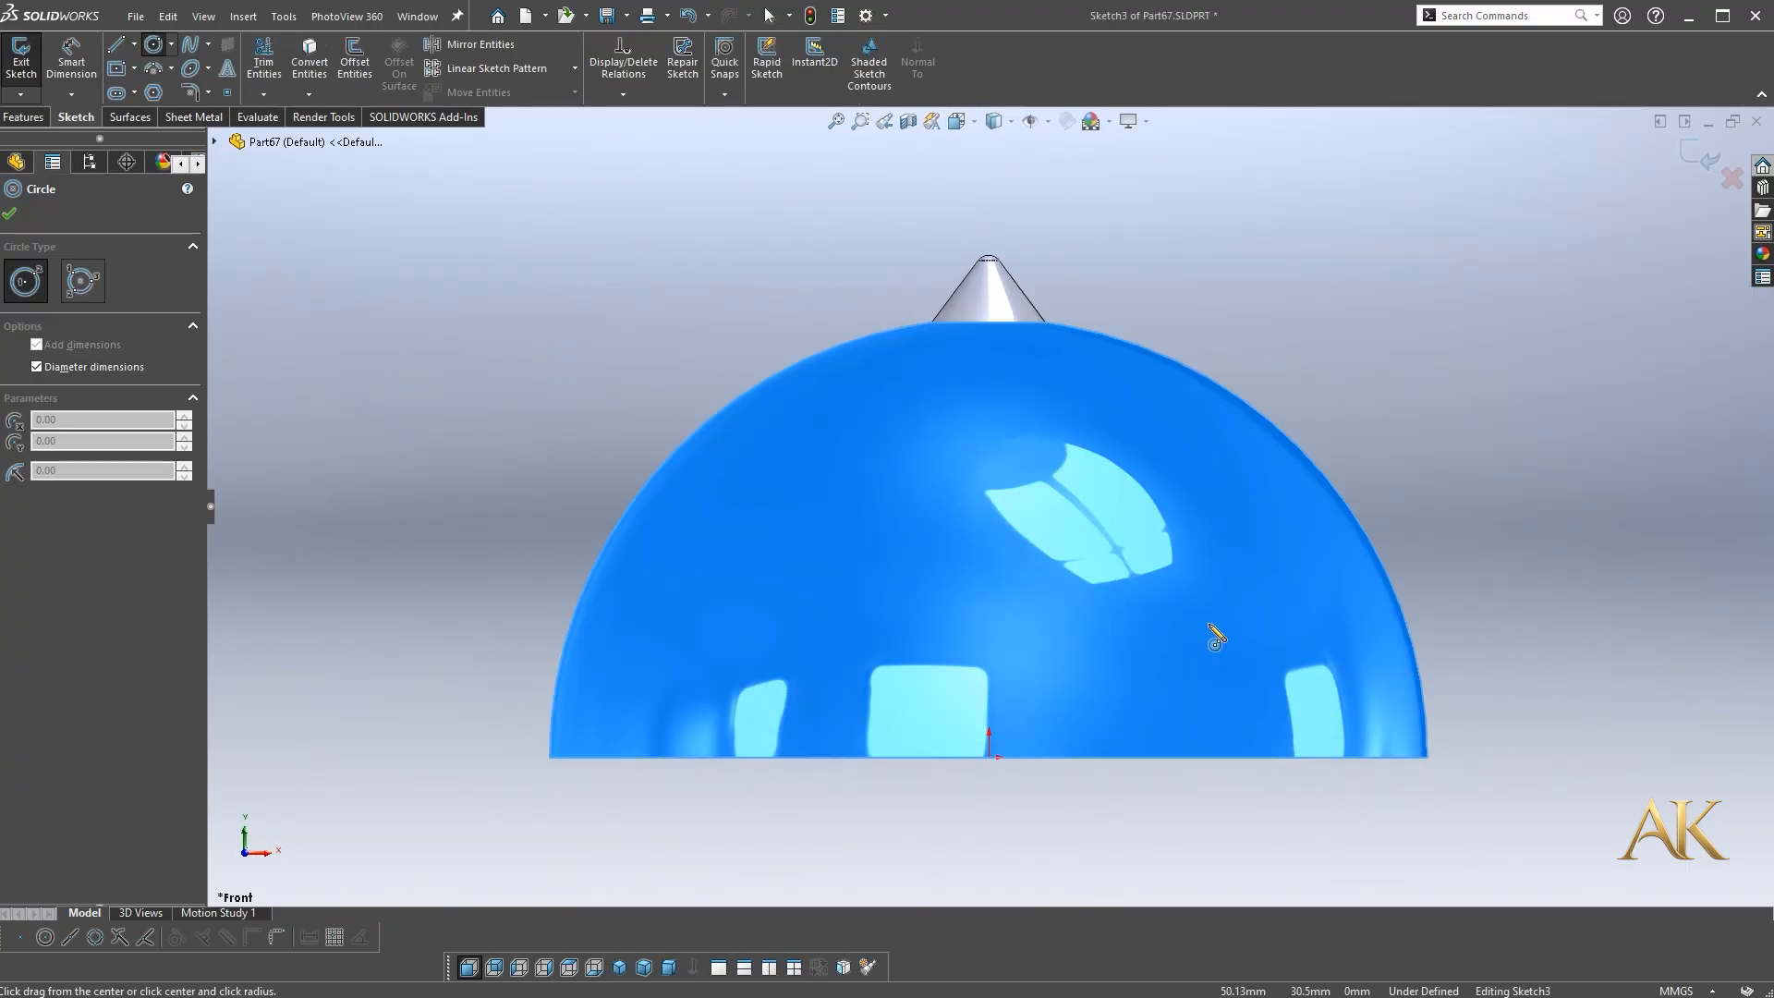
{"action": "left_click", "coordinate": [989, 757]}
{"action": "left_click", "coordinate": [1107, 785]}
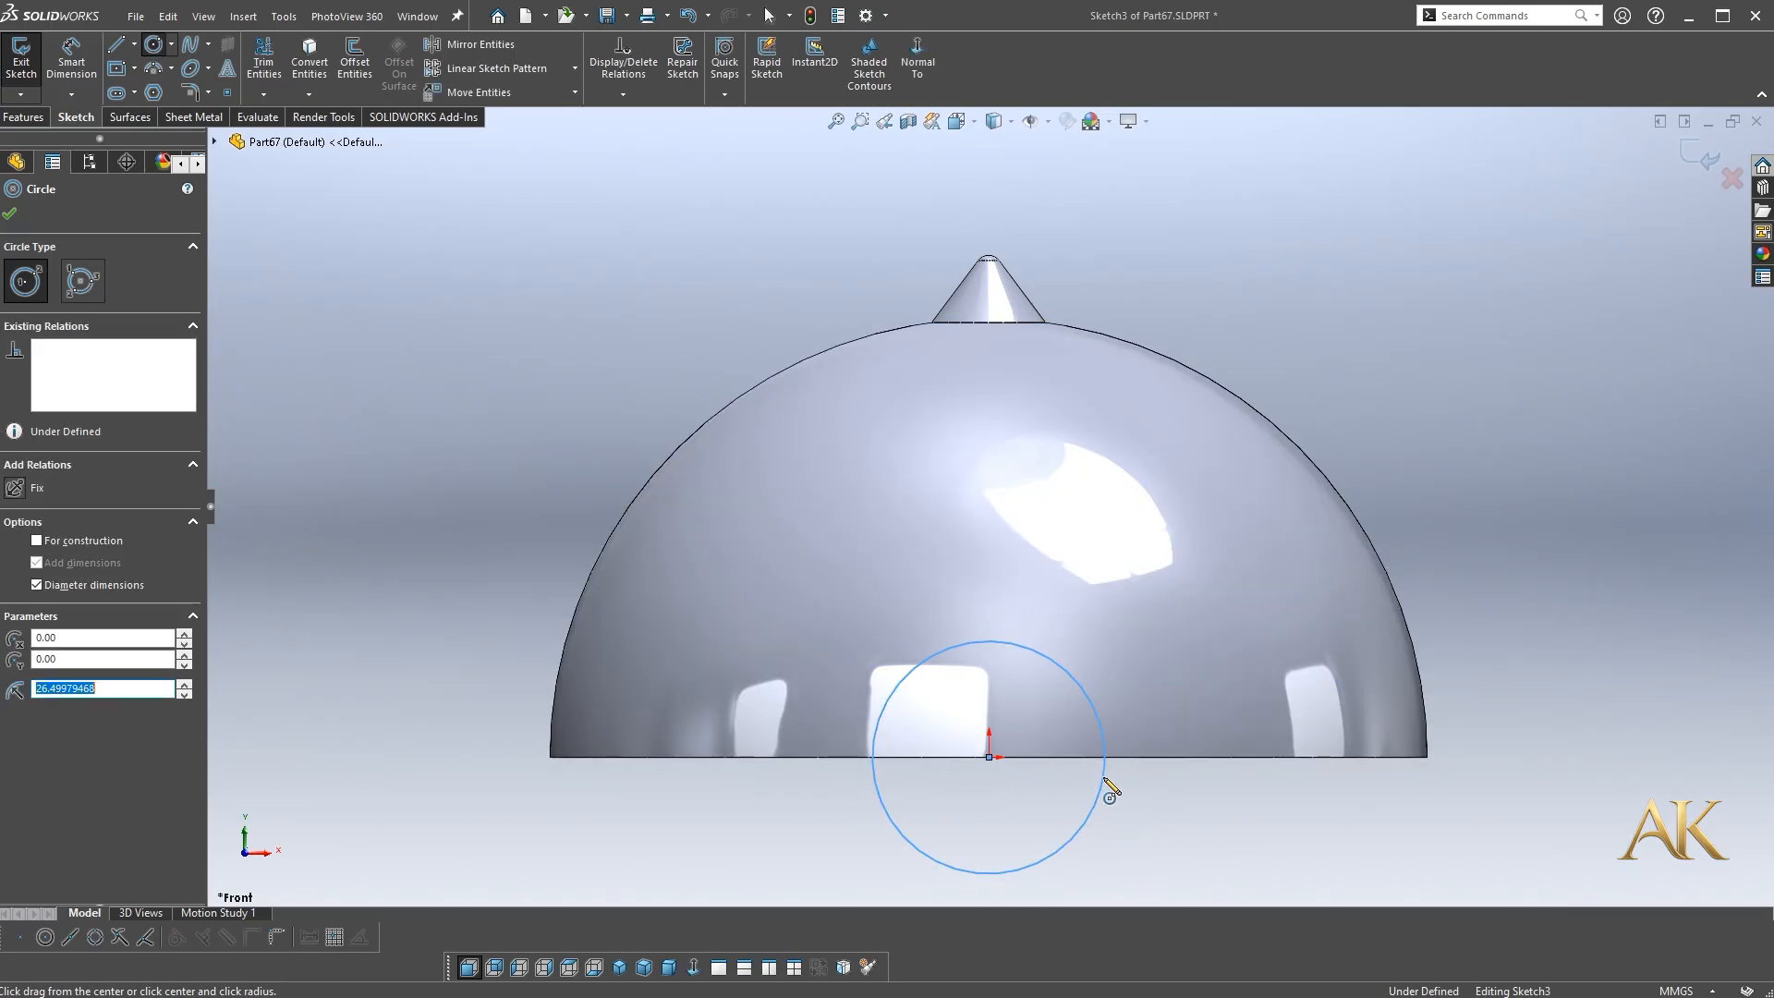
Extrude the circle 10 mm with the Mid Plane end condition and Merge result turned off
{"action": "left_click", "coordinate": [23, 117]}
{"action": "left_click", "coordinate": [28, 60]}
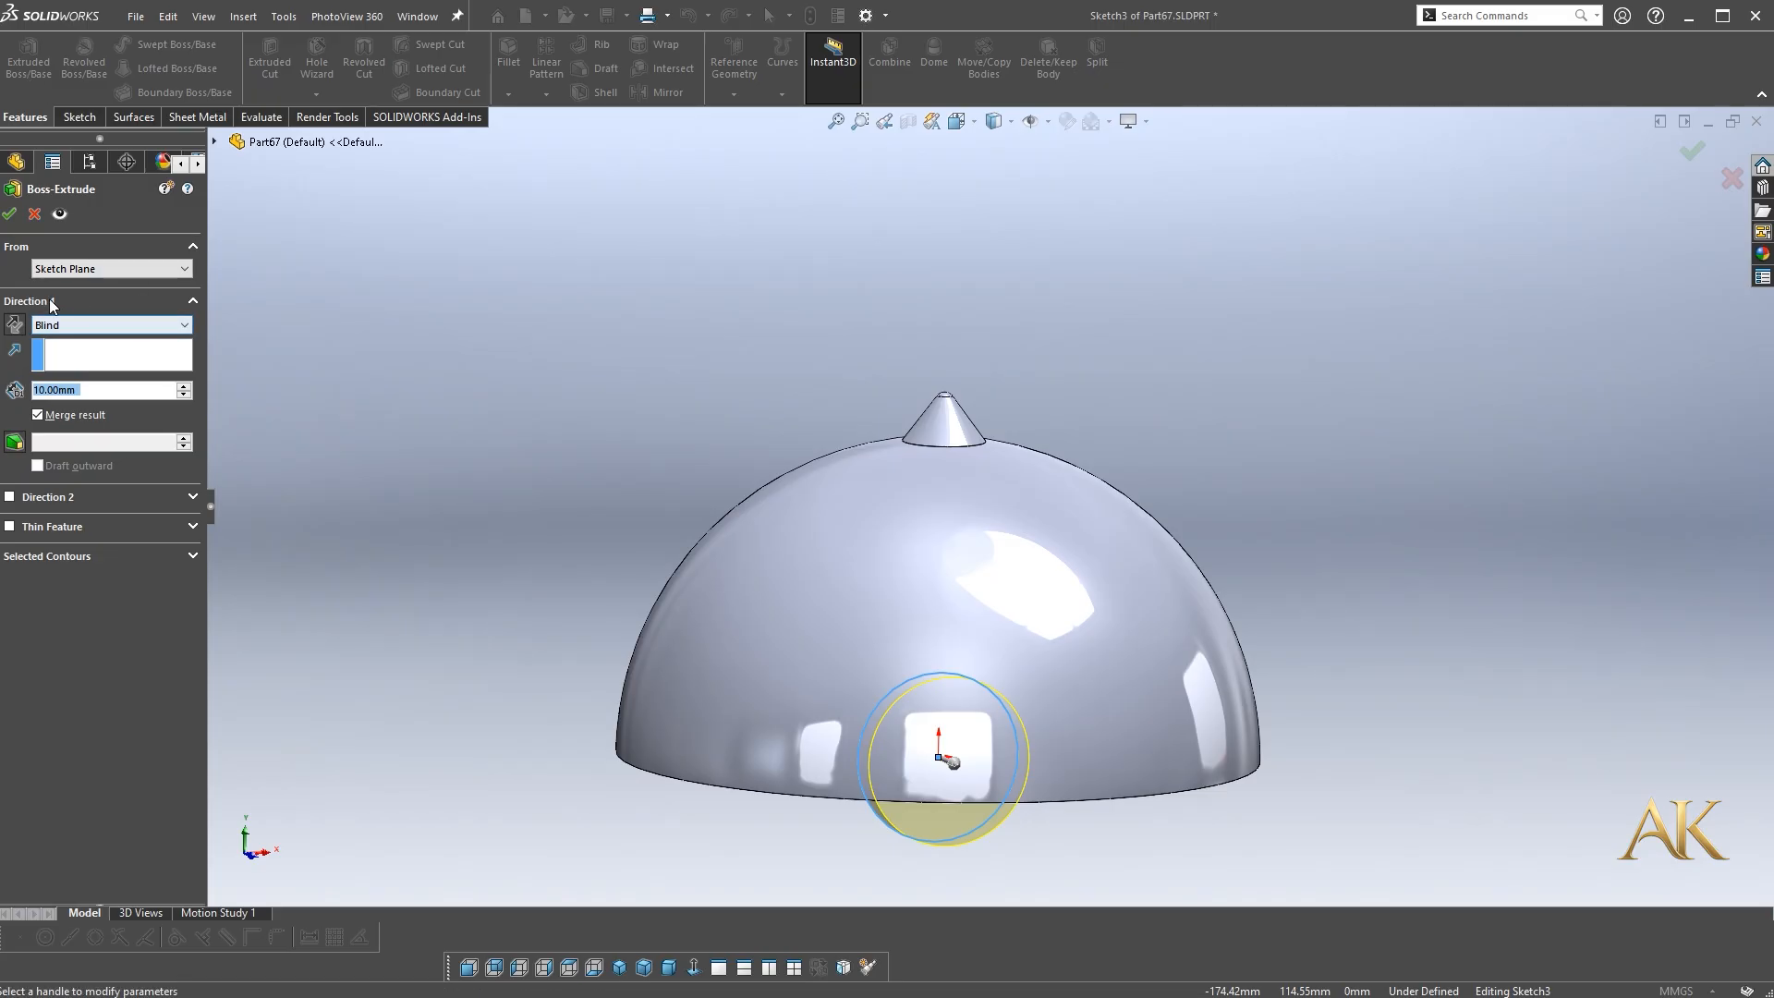
{"action": "left_click", "coordinate": [54, 418]}
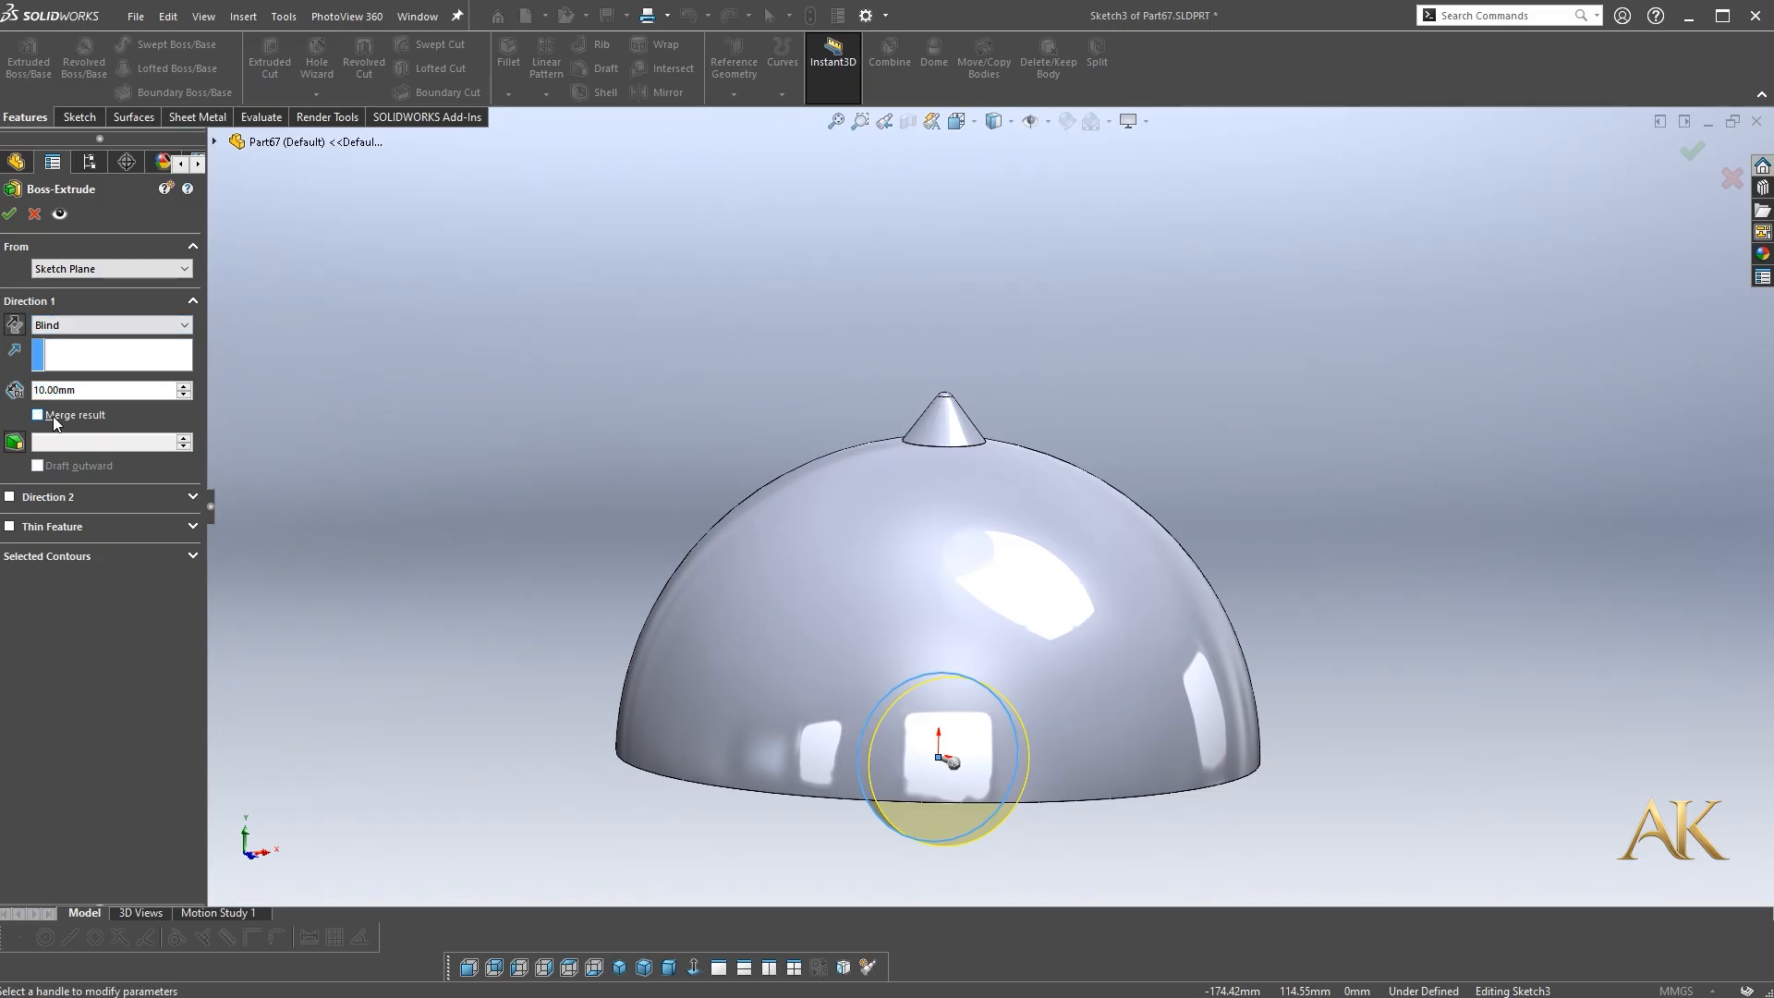
{"action": "left_click", "coordinate": [55, 325]}
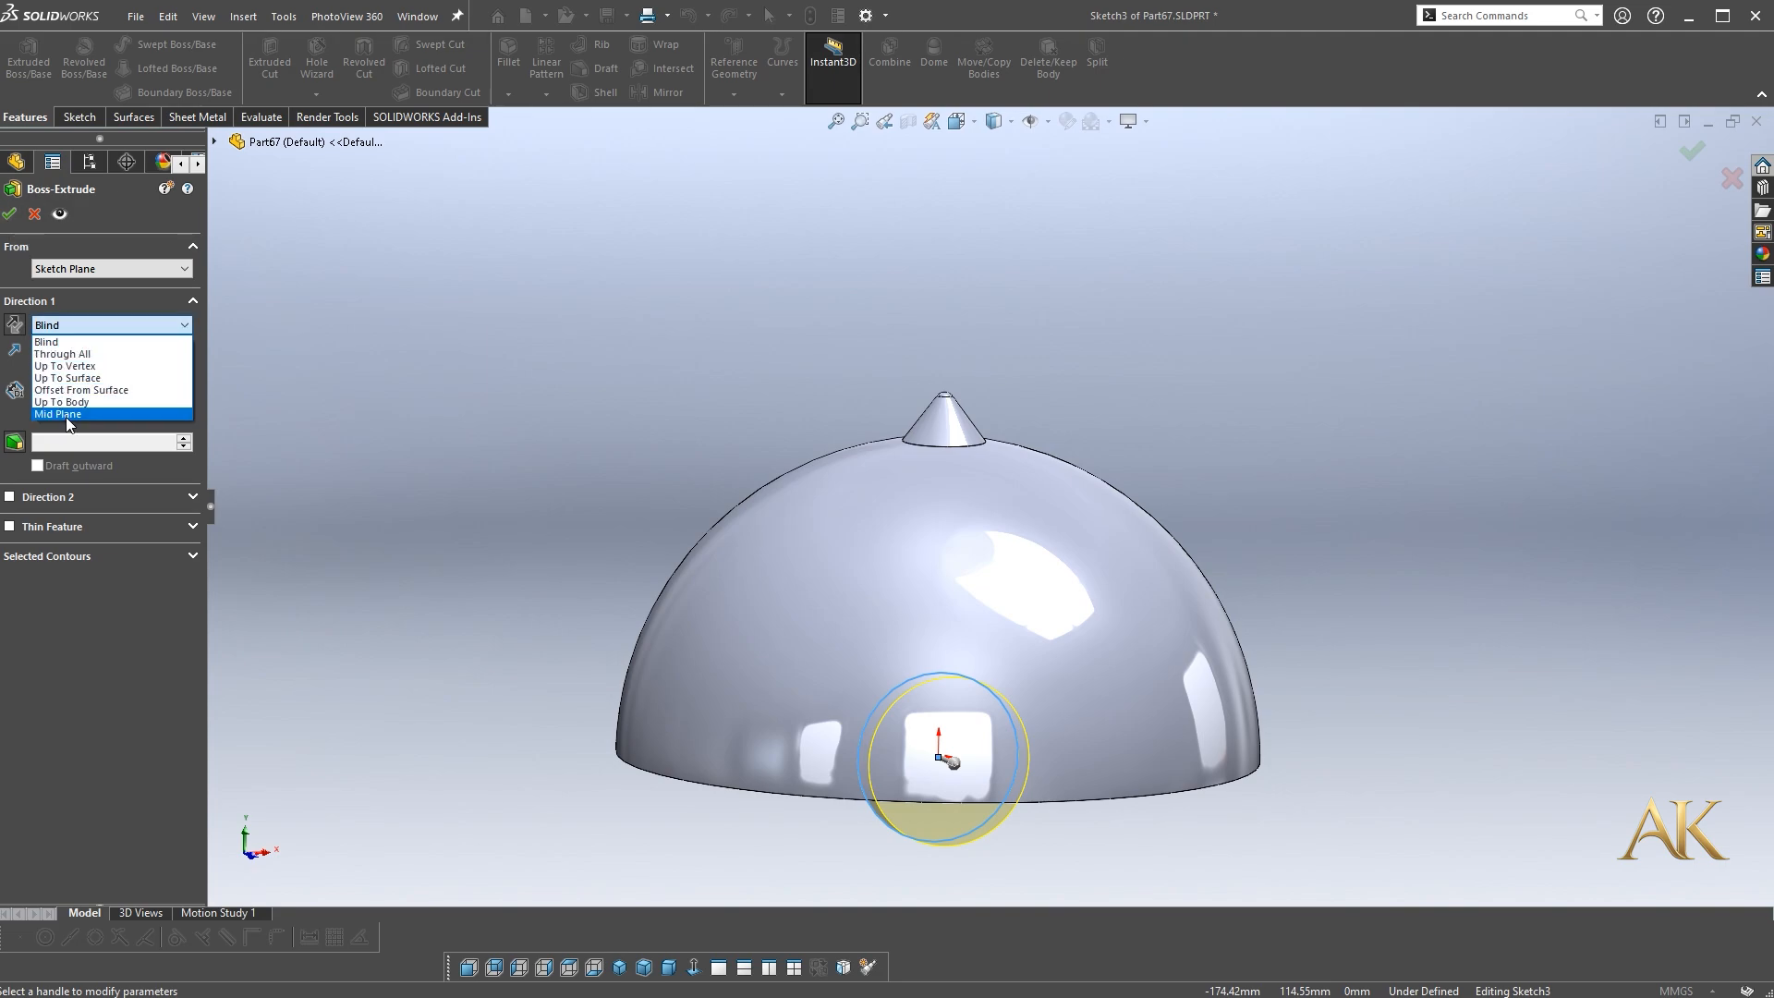
{"action": "left_click", "coordinate": [64, 414]}
{"action": "left_click", "coordinate": [9, 213]}
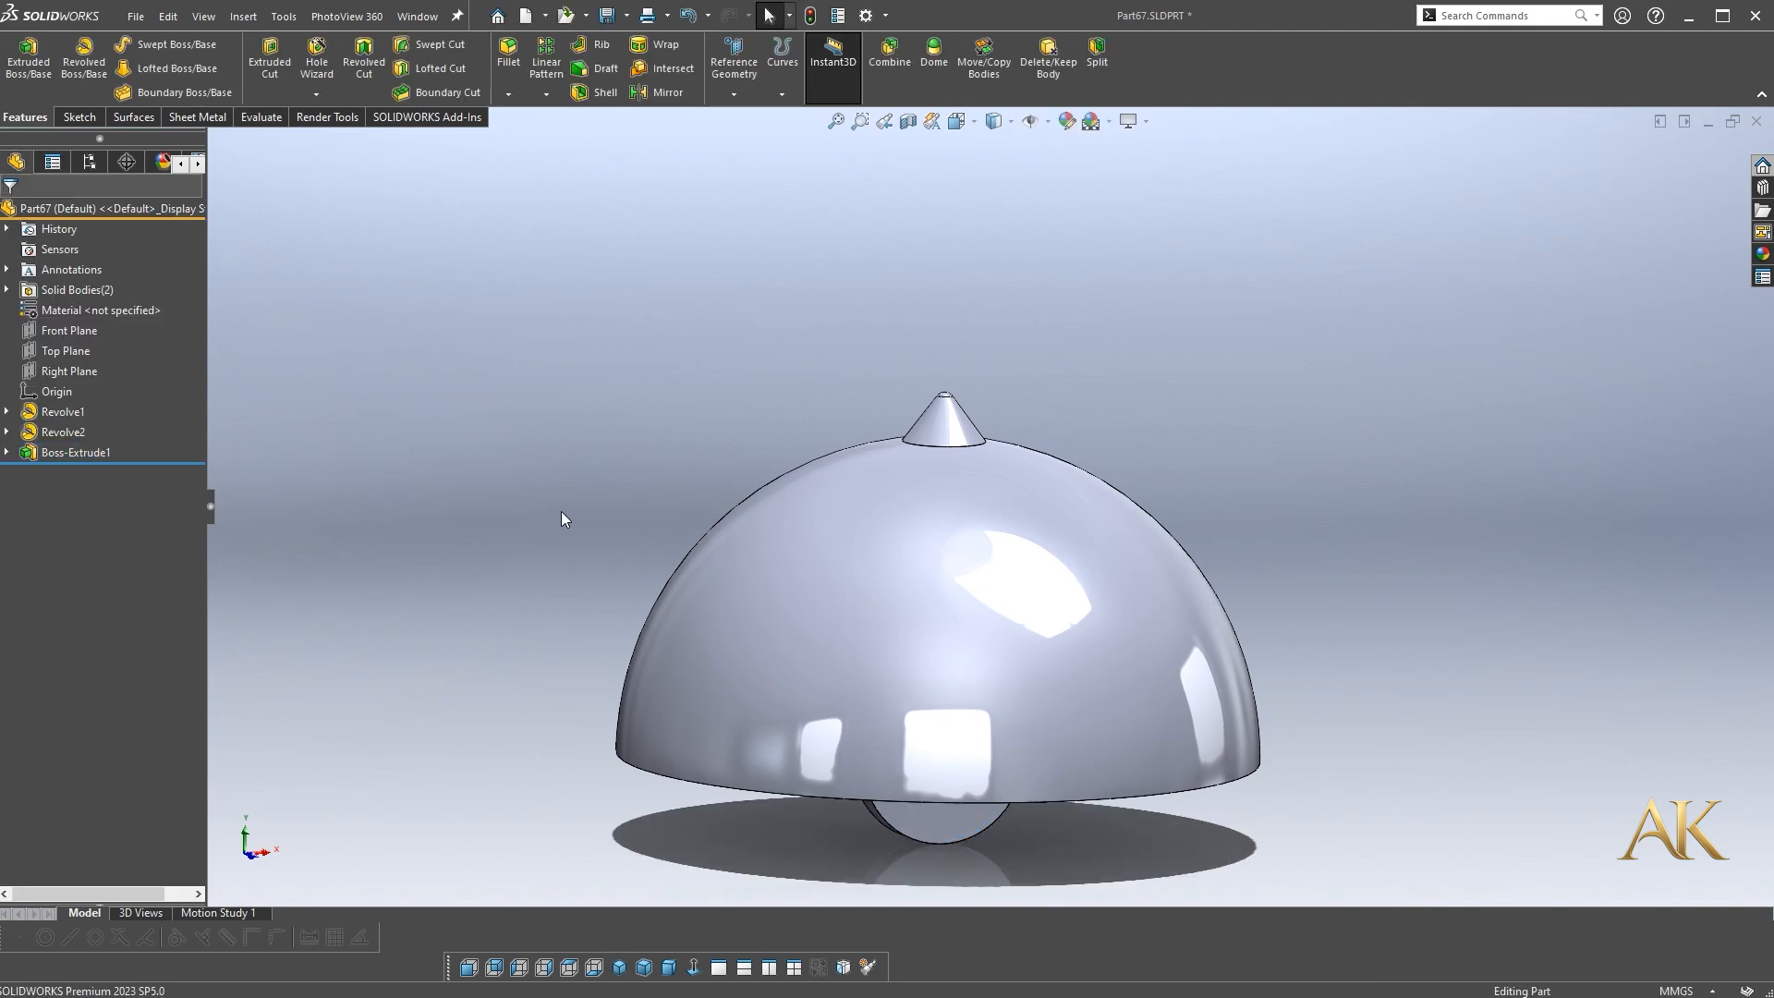
Start a circular pattern with 2 instances, using the extruded disc's cylindrical face as the rotation reference
{"action": "scroll", "coordinate": [1129, 881], "scroll_direction": "up", "scroll_amount": 3}
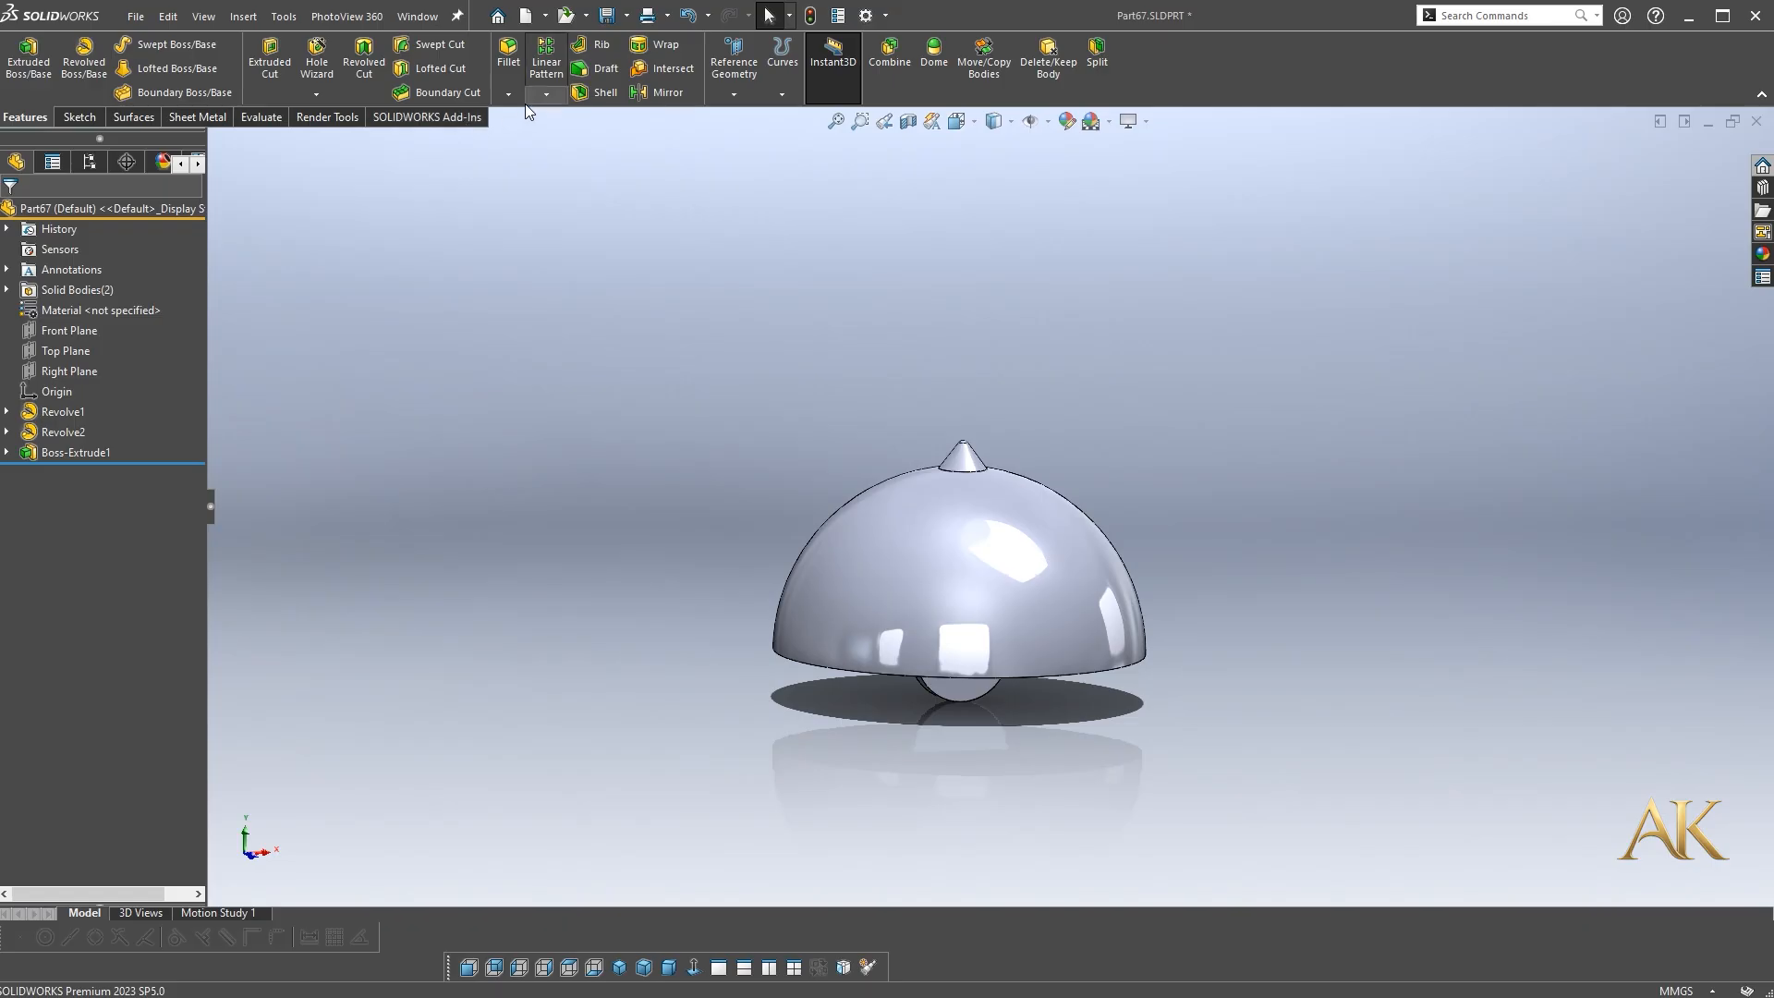
{"action": "left_click", "coordinate": [546, 94]}
{"action": "left_click", "coordinate": [552, 139]}
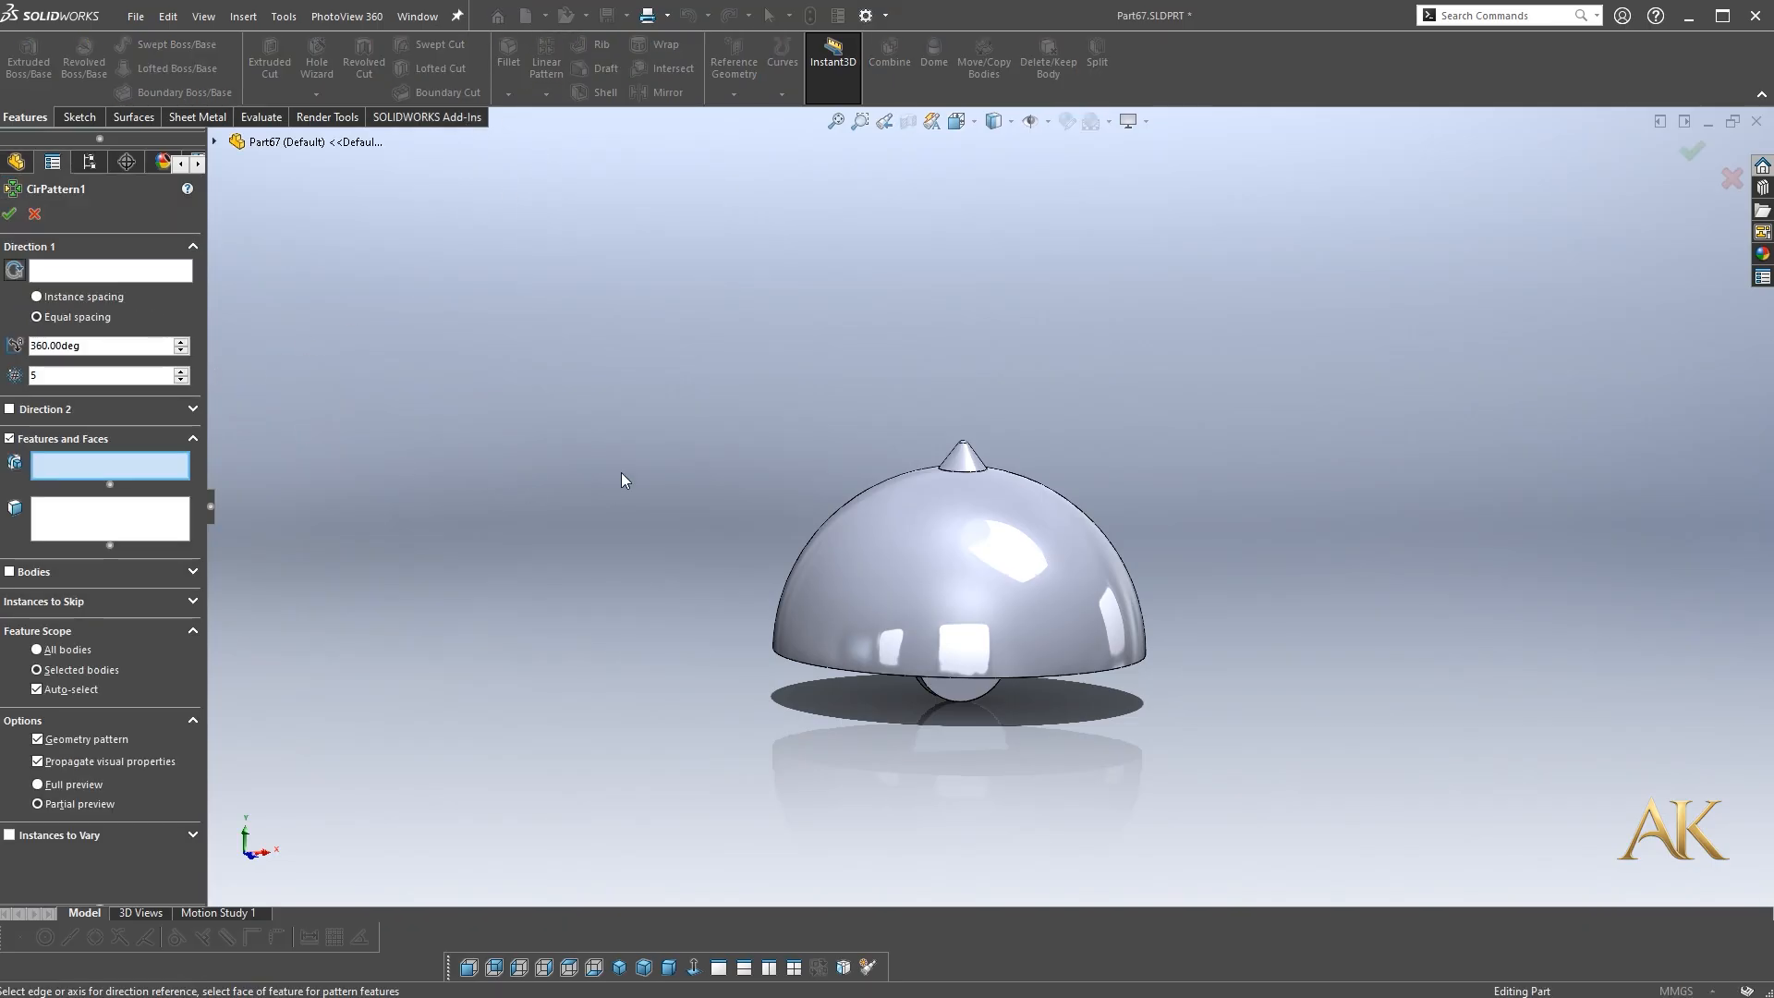
{"action": "left_click", "coordinate": [94, 375]}
{"action": "type", "text": "2"}
{"action": "middle_click_drag", "start_coordinate": [975, 767], "coordinate": [974, 696]}
{"action": "scroll", "coordinate": [938, 681], "scroll_direction": "down", "scroll_amount": 4}
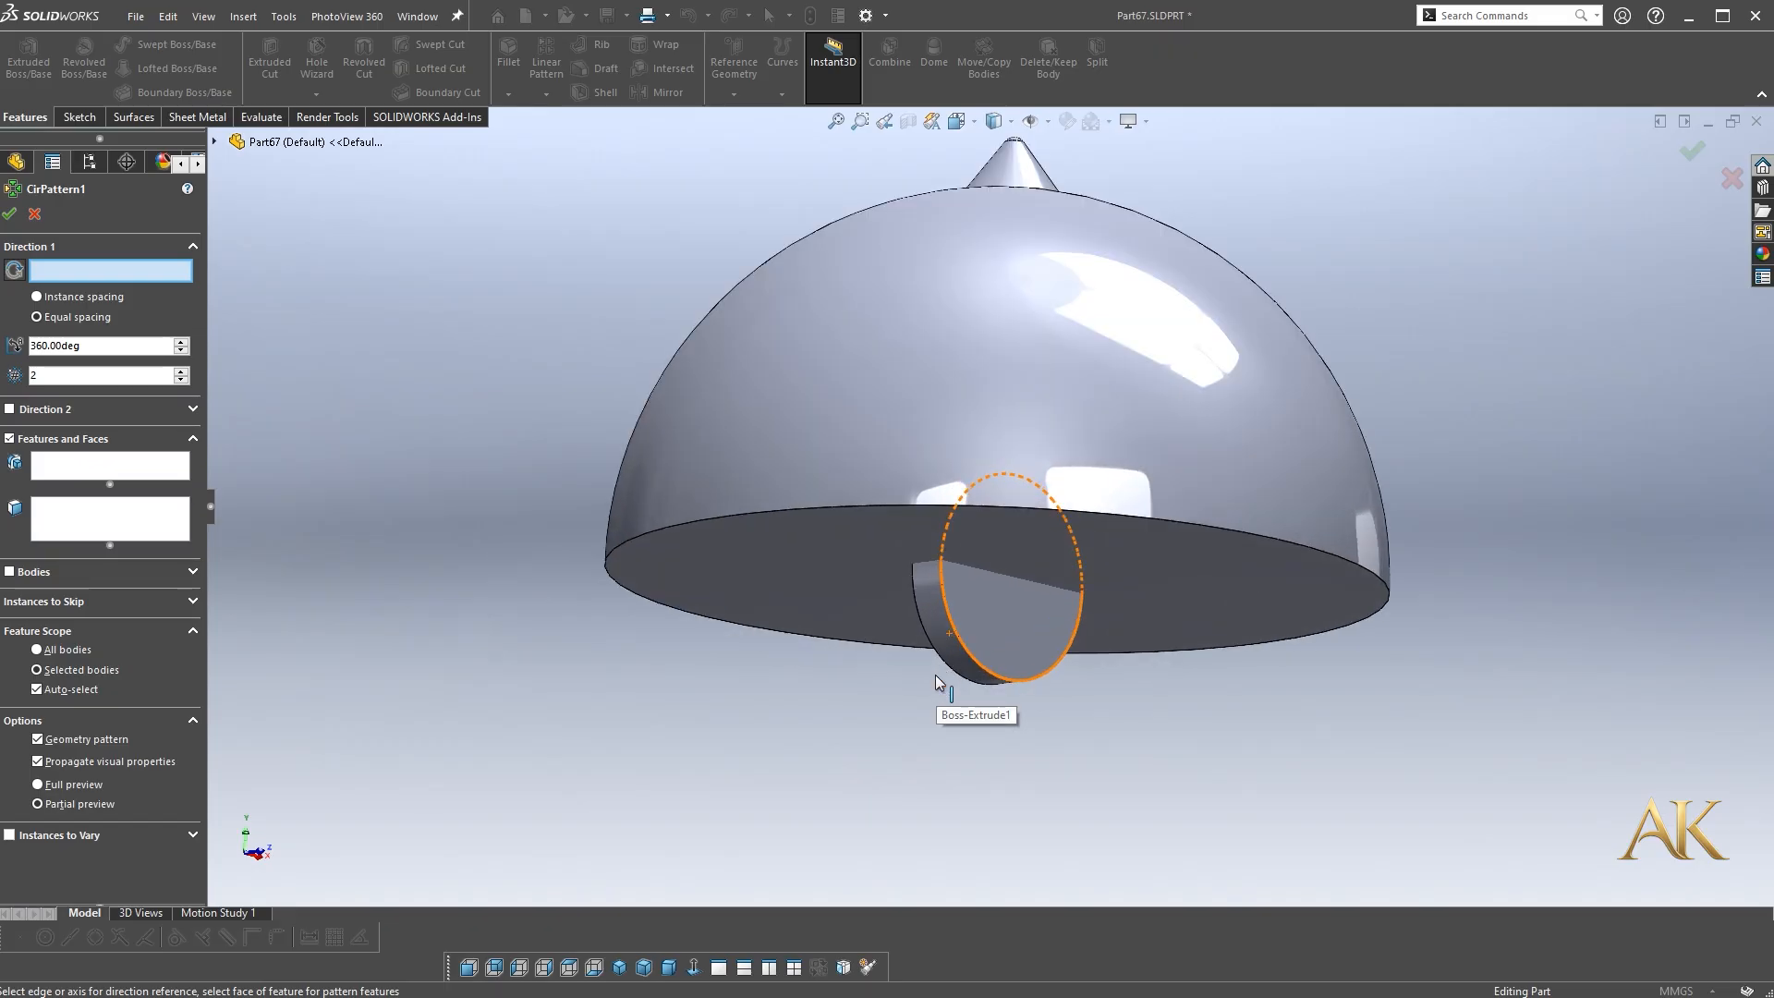
{"action": "left_click", "coordinate": [926, 630]}
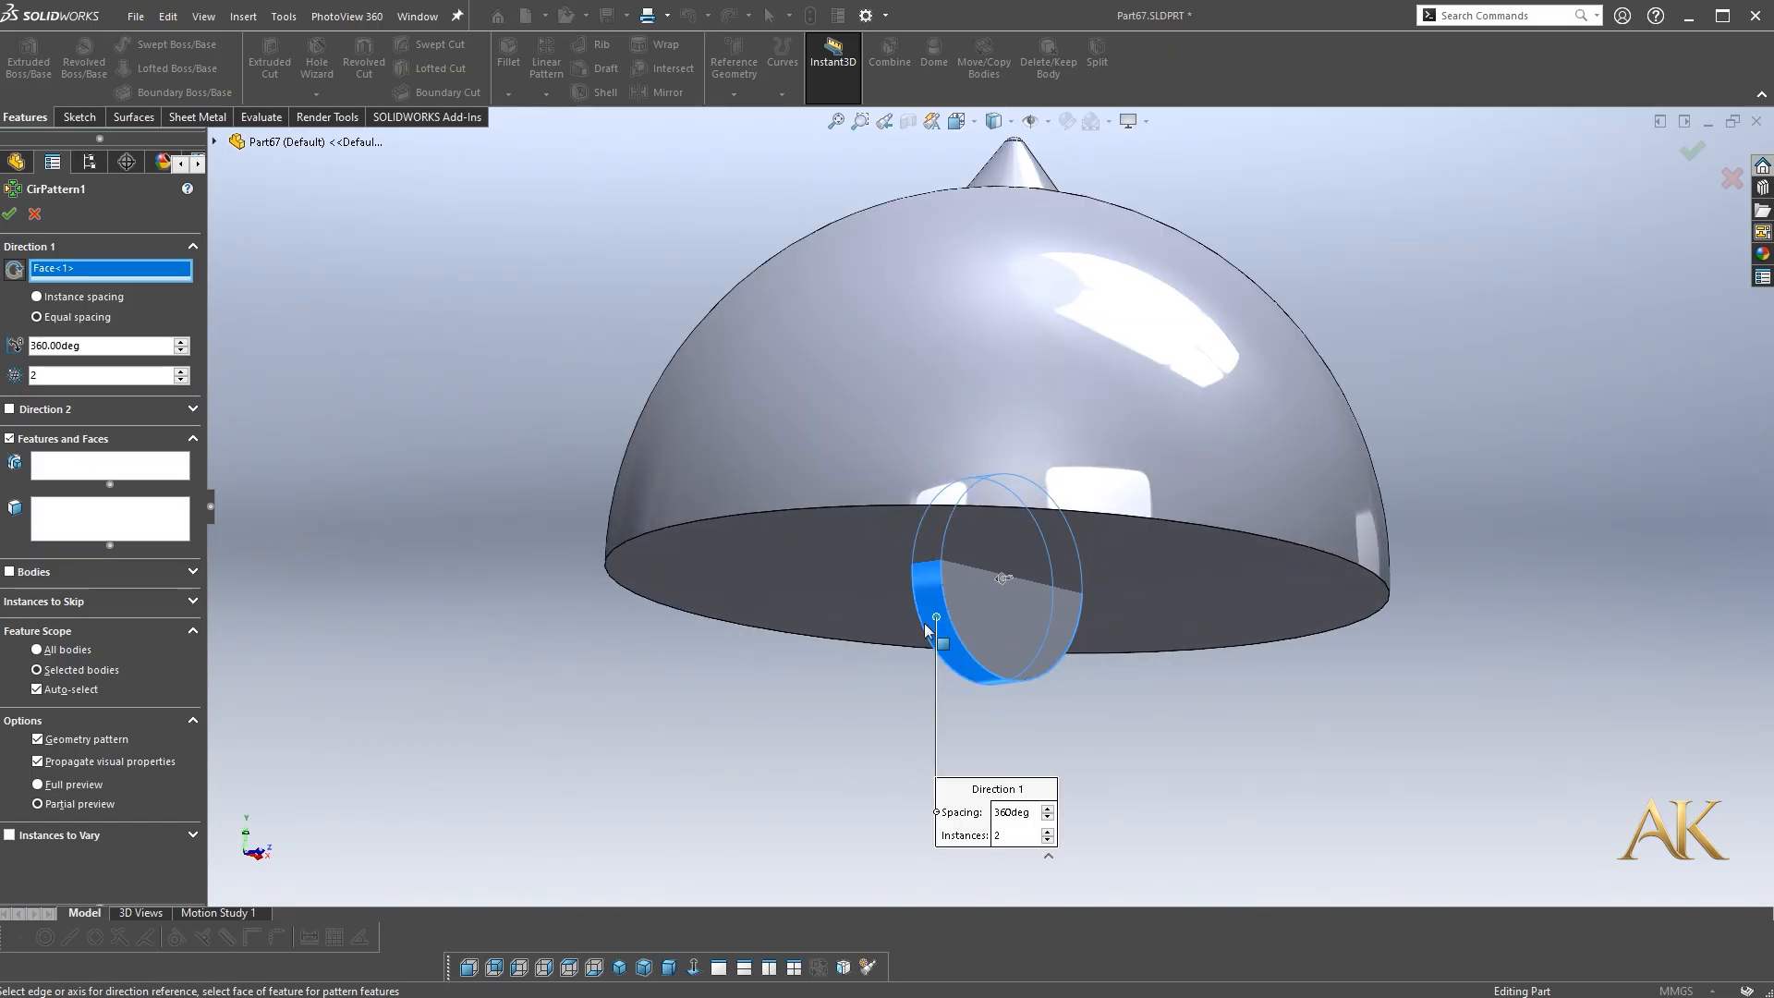
Pattern the cone on top of the dome with the angle set to 25°
{"action": "left_click", "coordinate": [102, 475]}
{"action": "middle_click_drag", "start_coordinate": [842, 390], "coordinate": [775, 480]}
{"action": "left_click", "coordinate": [1031, 200]}
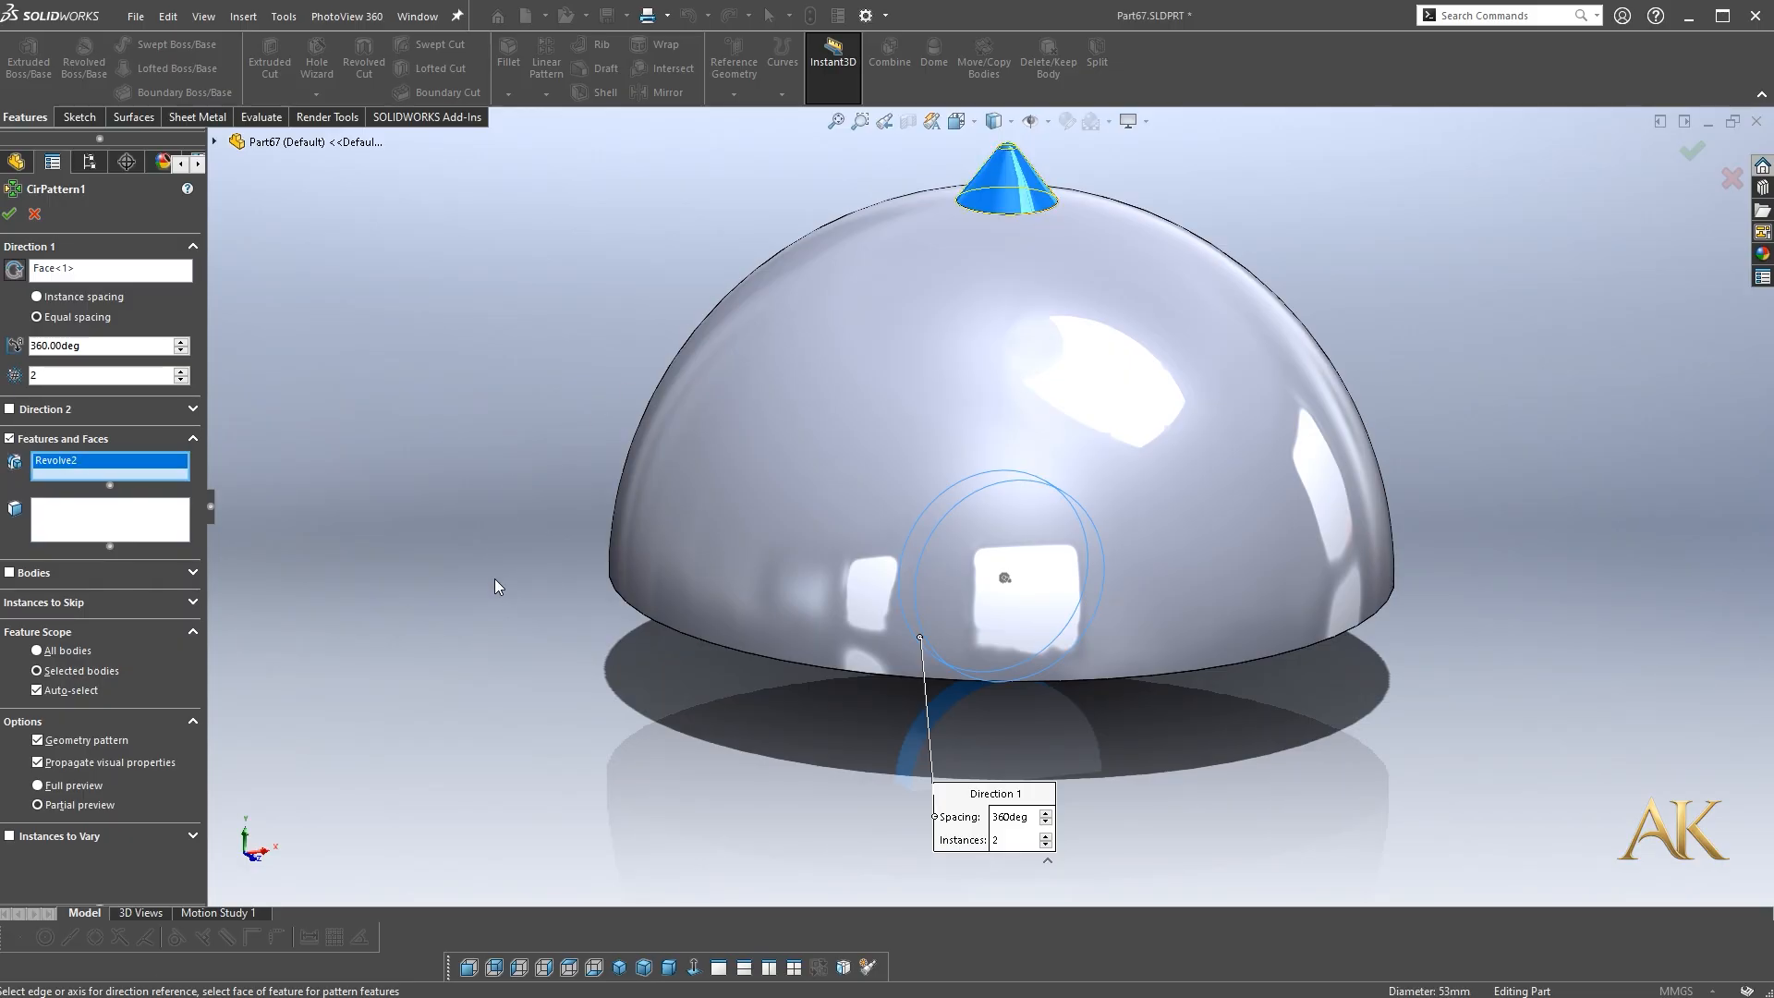
{"action": "middle_click_drag", "start_coordinate": [600, 501], "coordinate": [507, 621]}
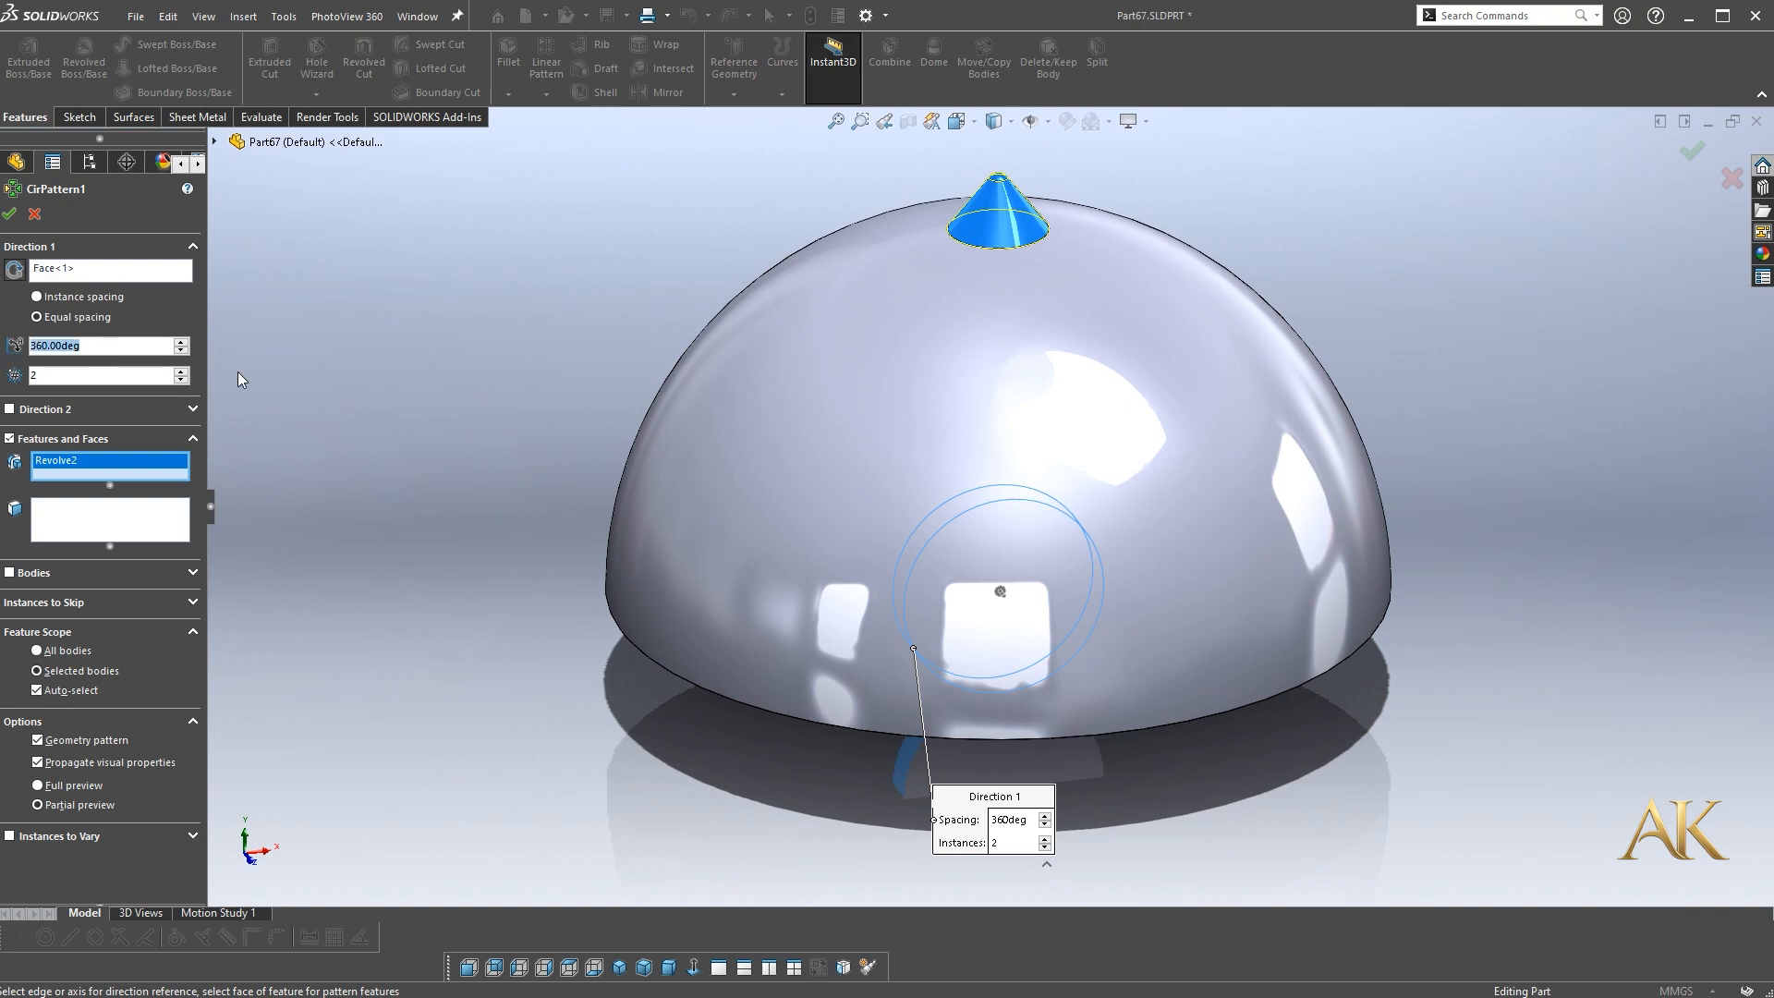
{"action": "type", "text": "25"}
{"action": "key", "text": "Return"}
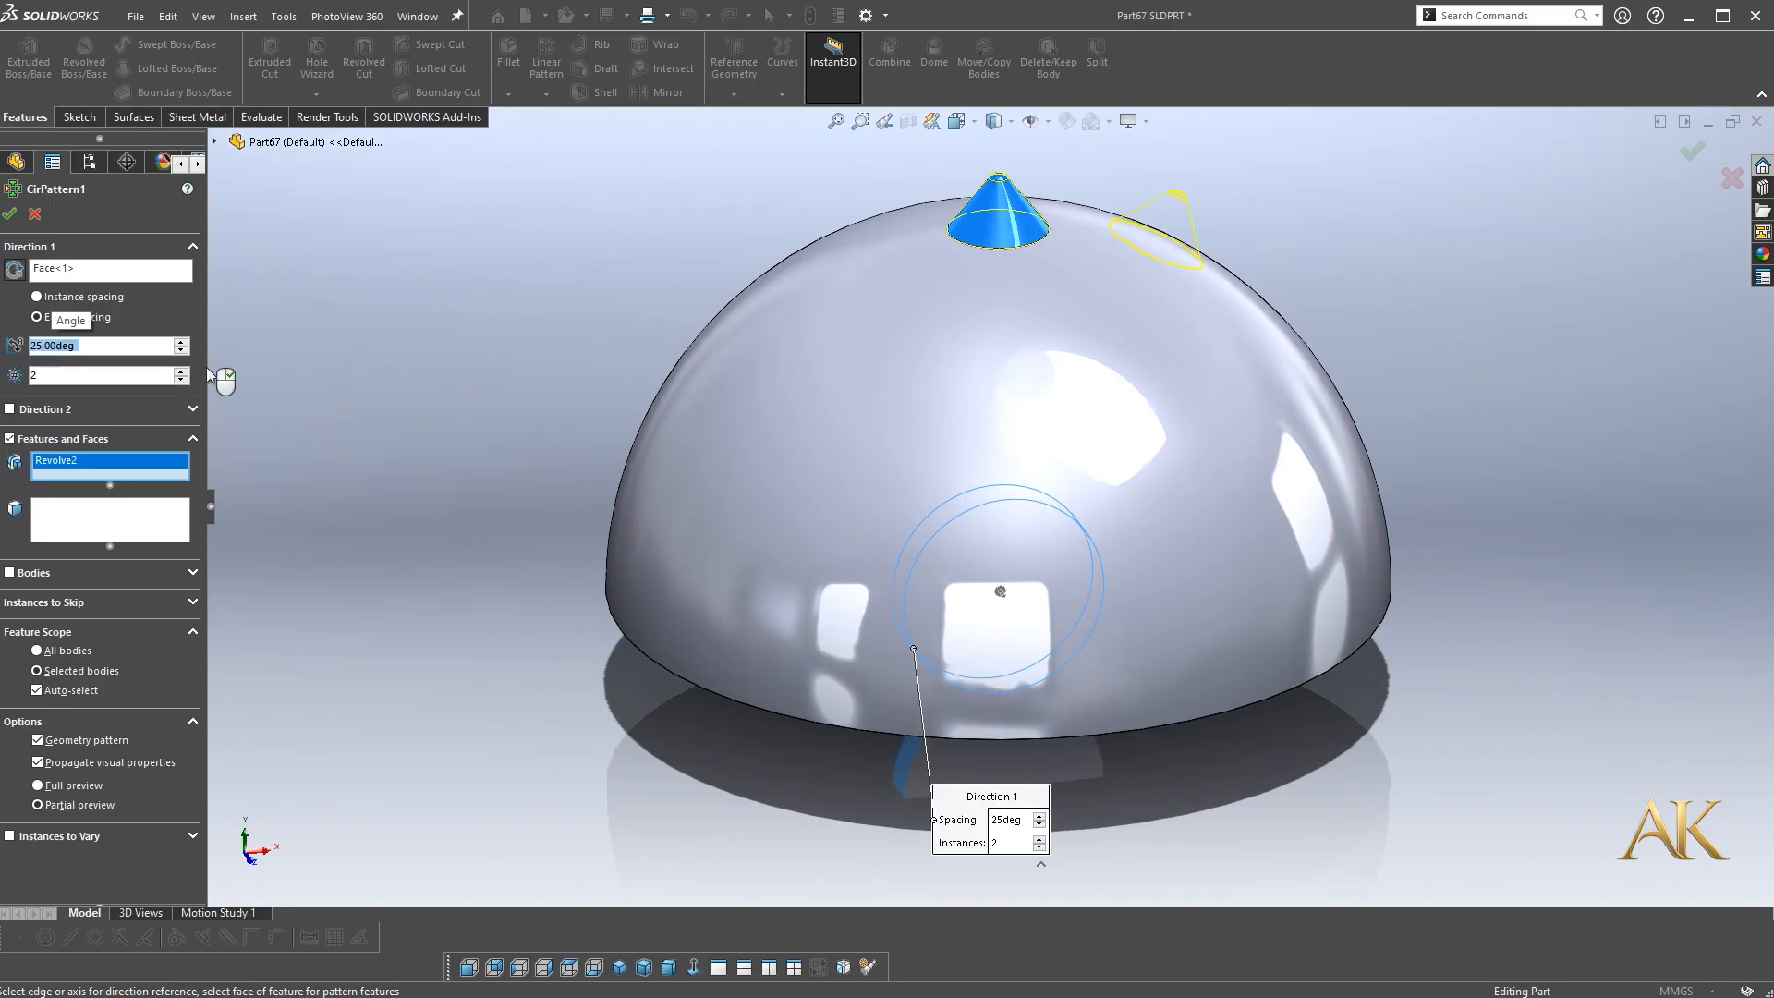
{"action": "left_click", "coordinate": [11, 214]}
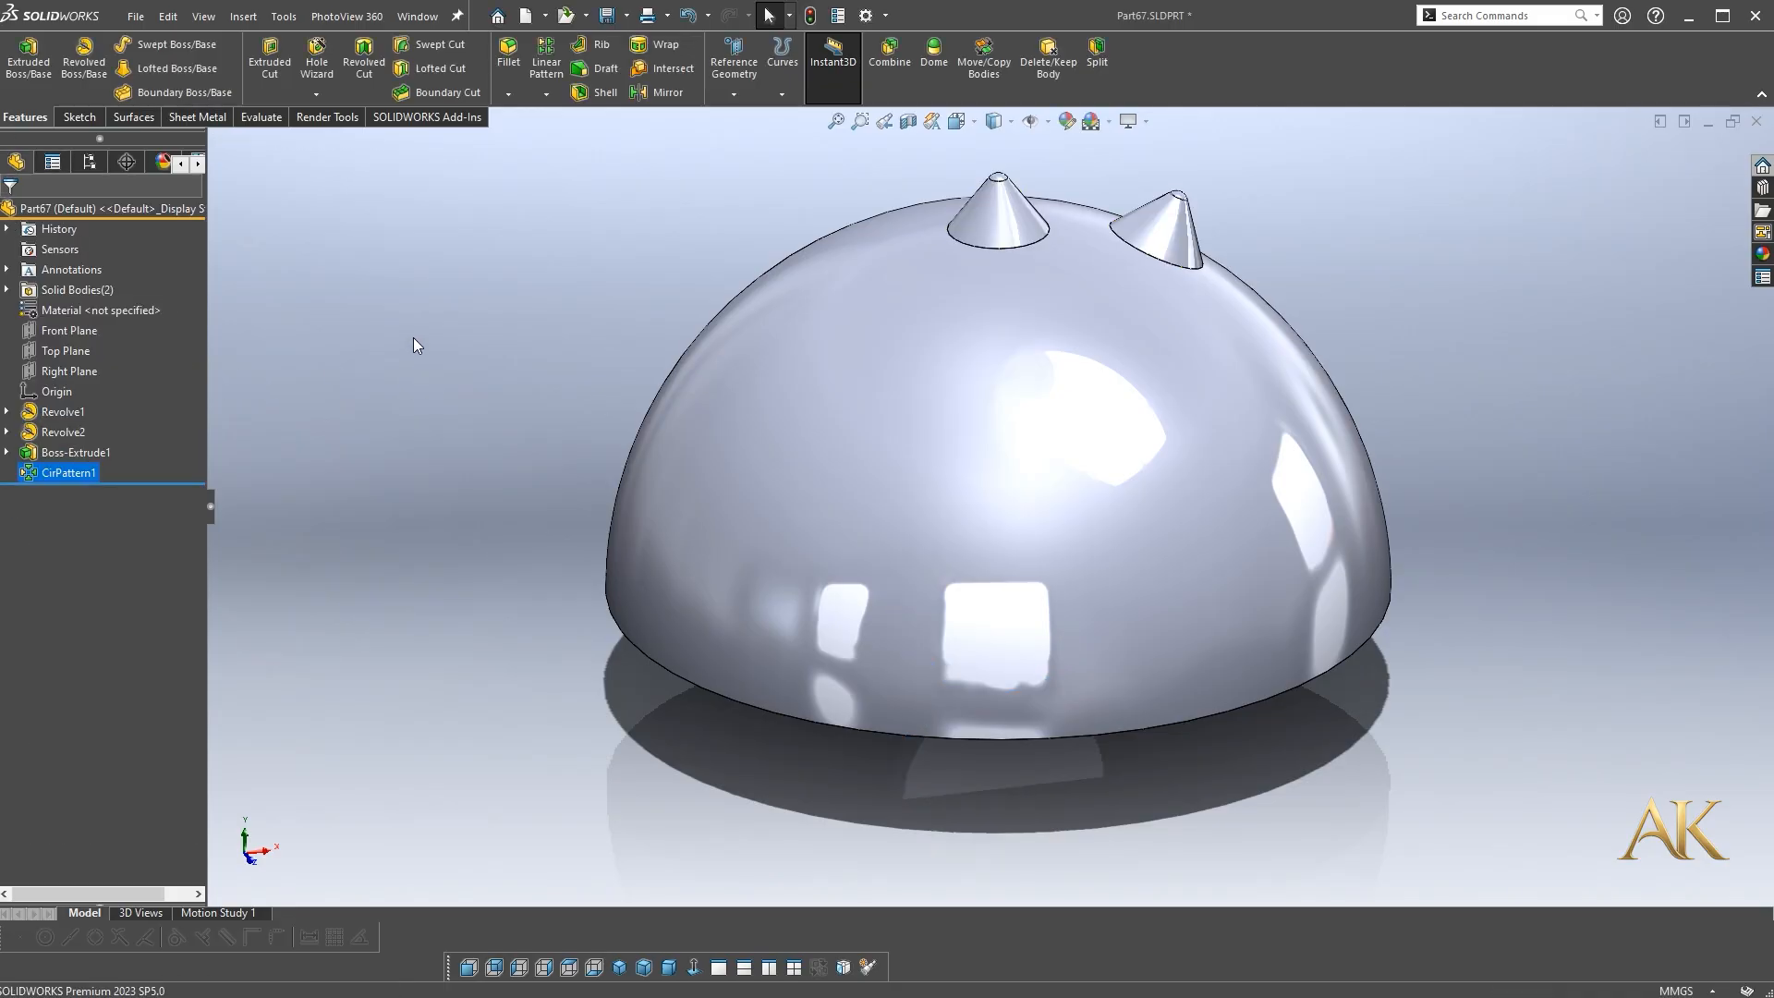
Set up a second circular pattern of the top cone about the extruded disc's cylindrical face
{"action": "middle_click_drag", "start_coordinate": [852, 516], "coordinate": [773, 497]}
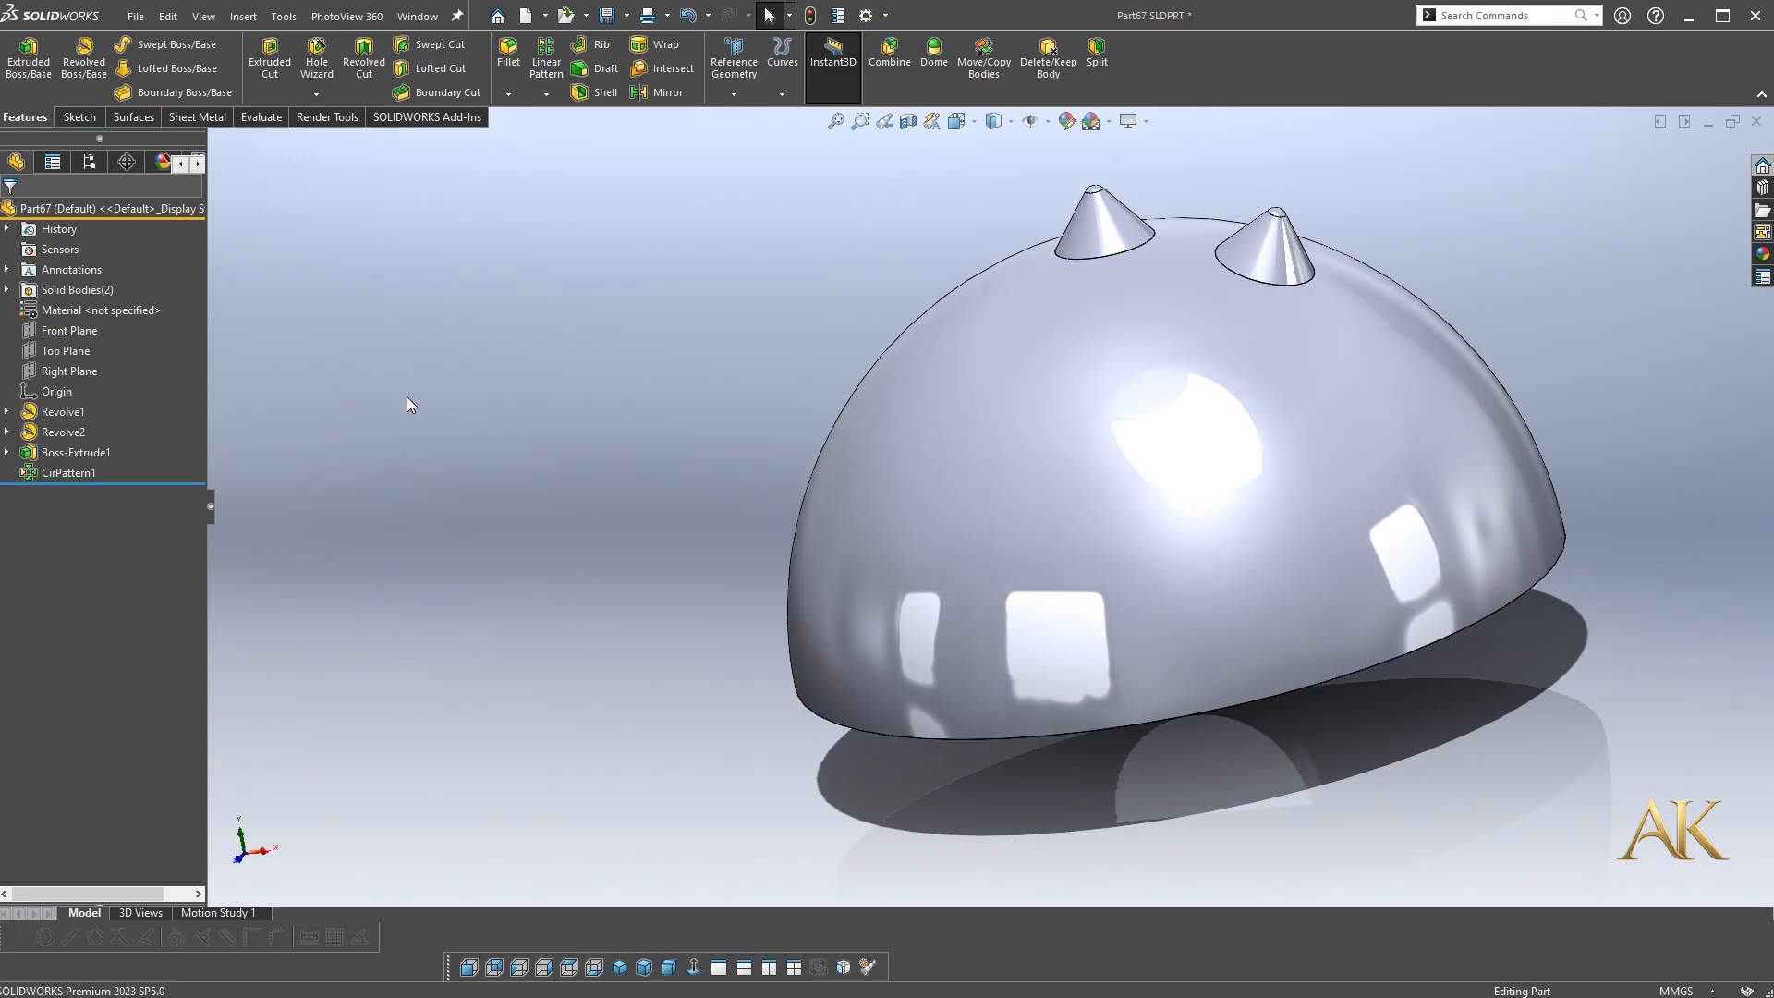
{"action": "left_click", "coordinate": [546, 93]}
{"action": "left_click", "coordinate": [554, 135]}
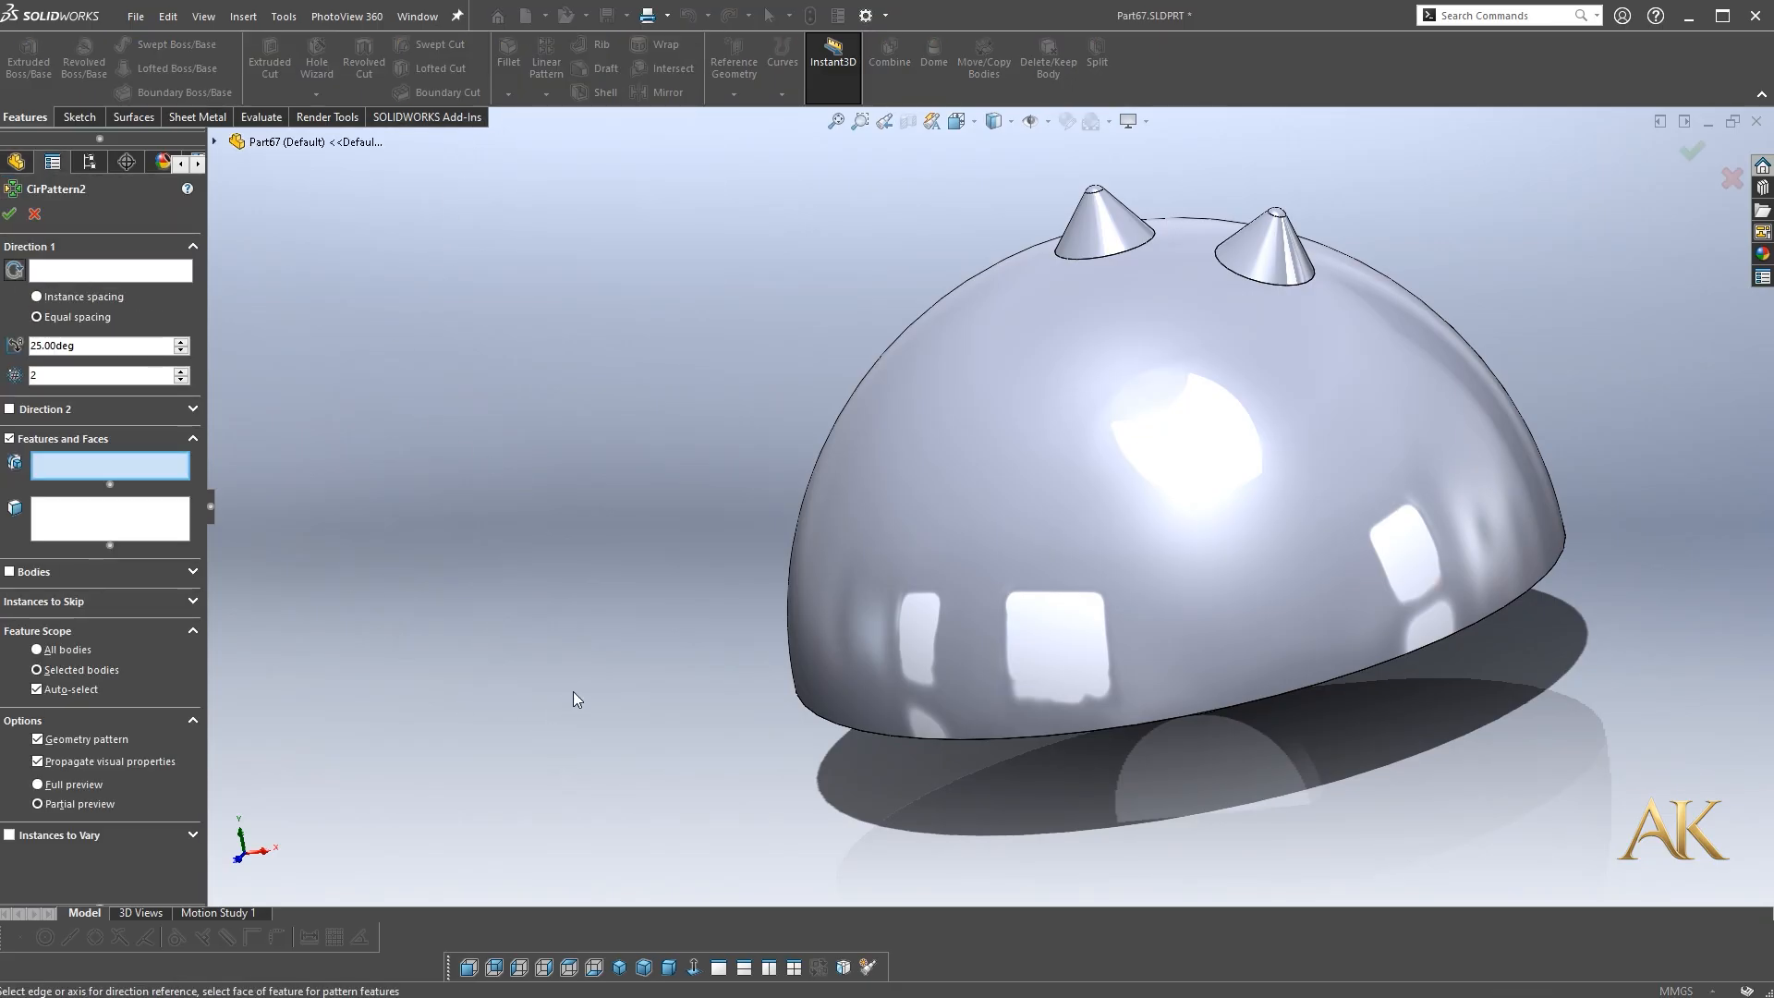
{"action": "left_click", "coordinate": [1127, 240]}
{"action": "middle_click_drag", "start_coordinate": [713, 611], "coordinate": [898, 500]}
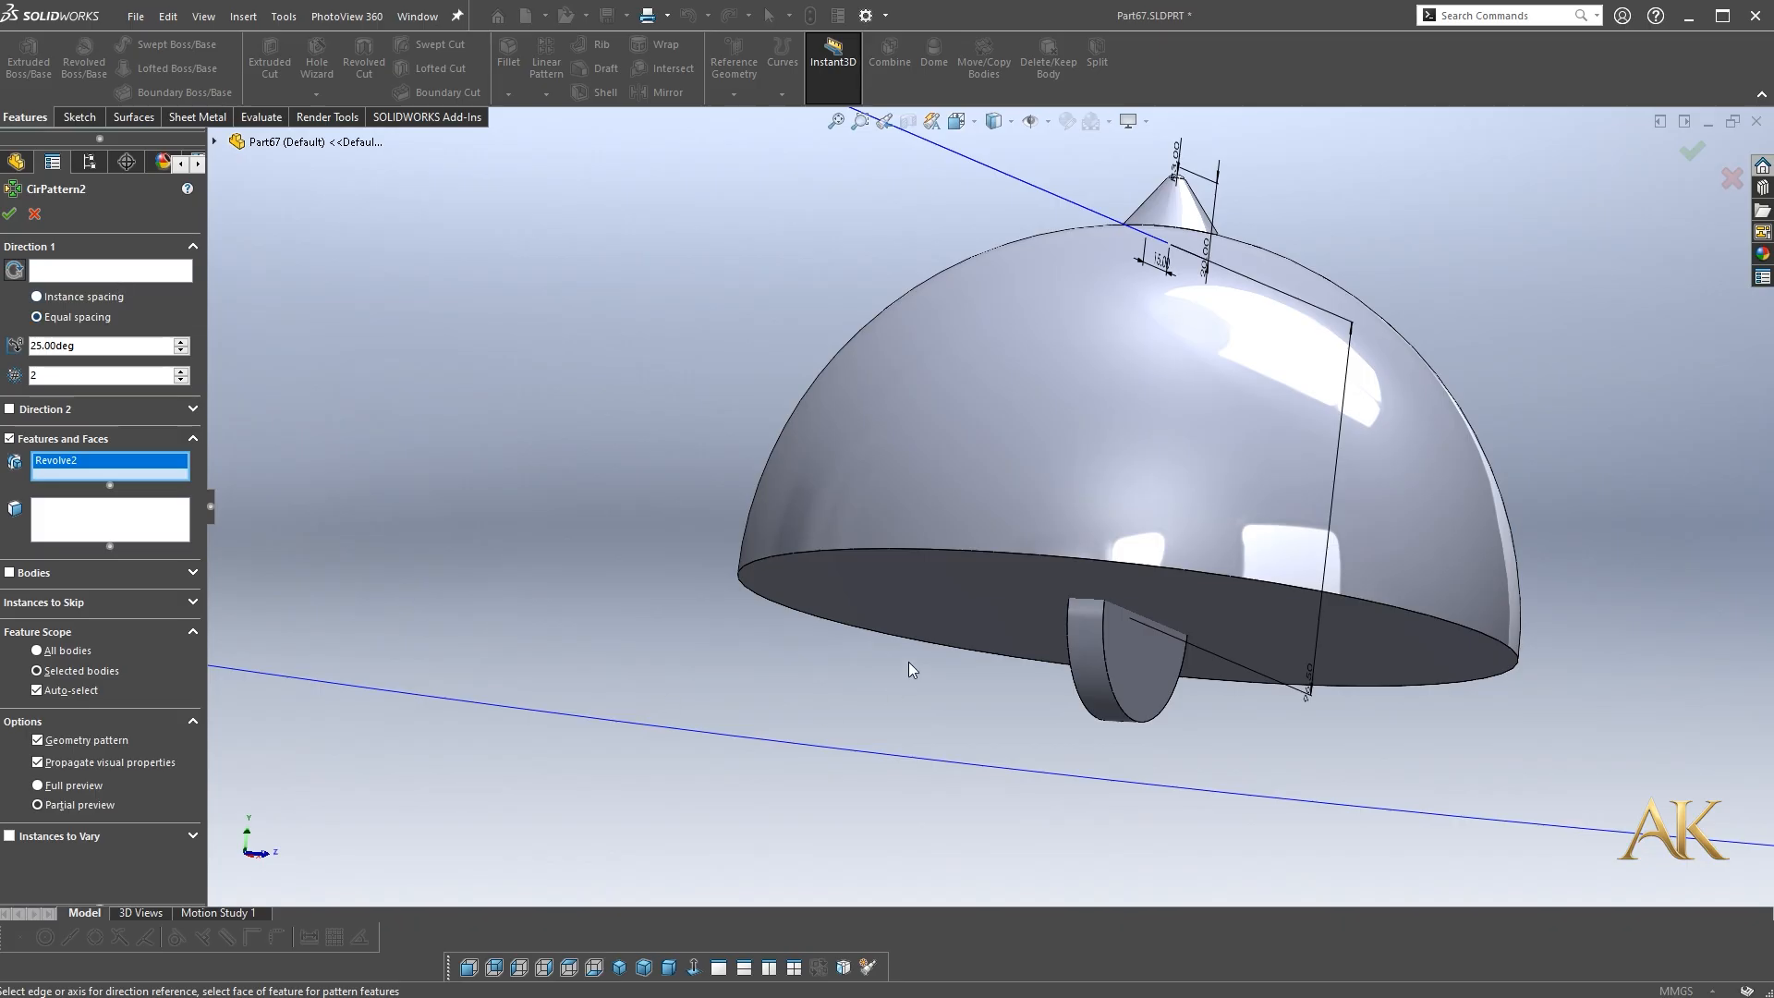
{"action": "left_click", "coordinate": [98, 269]}
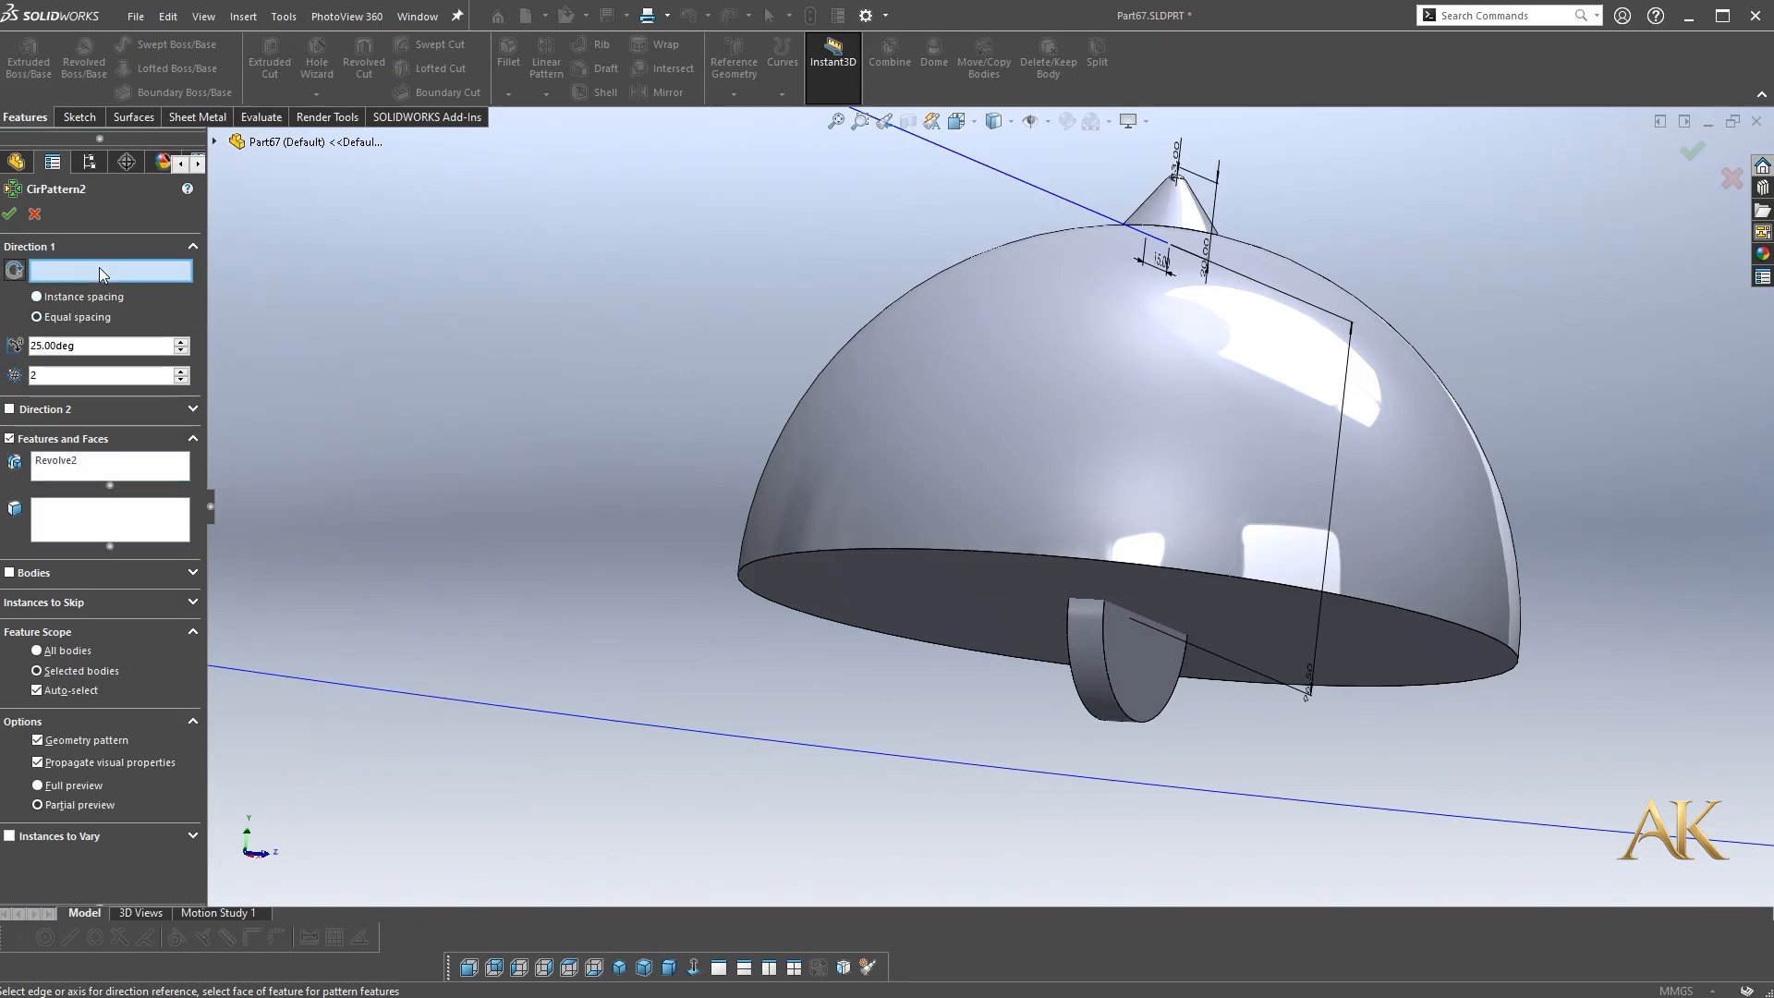
{"action": "left_click", "coordinate": [1095, 635]}
Set the second pattern's angle to 50° and create the cone copy
{"action": "middle_click_drag", "start_coordinate": [657, 595], "coordinate": [514, 753]}
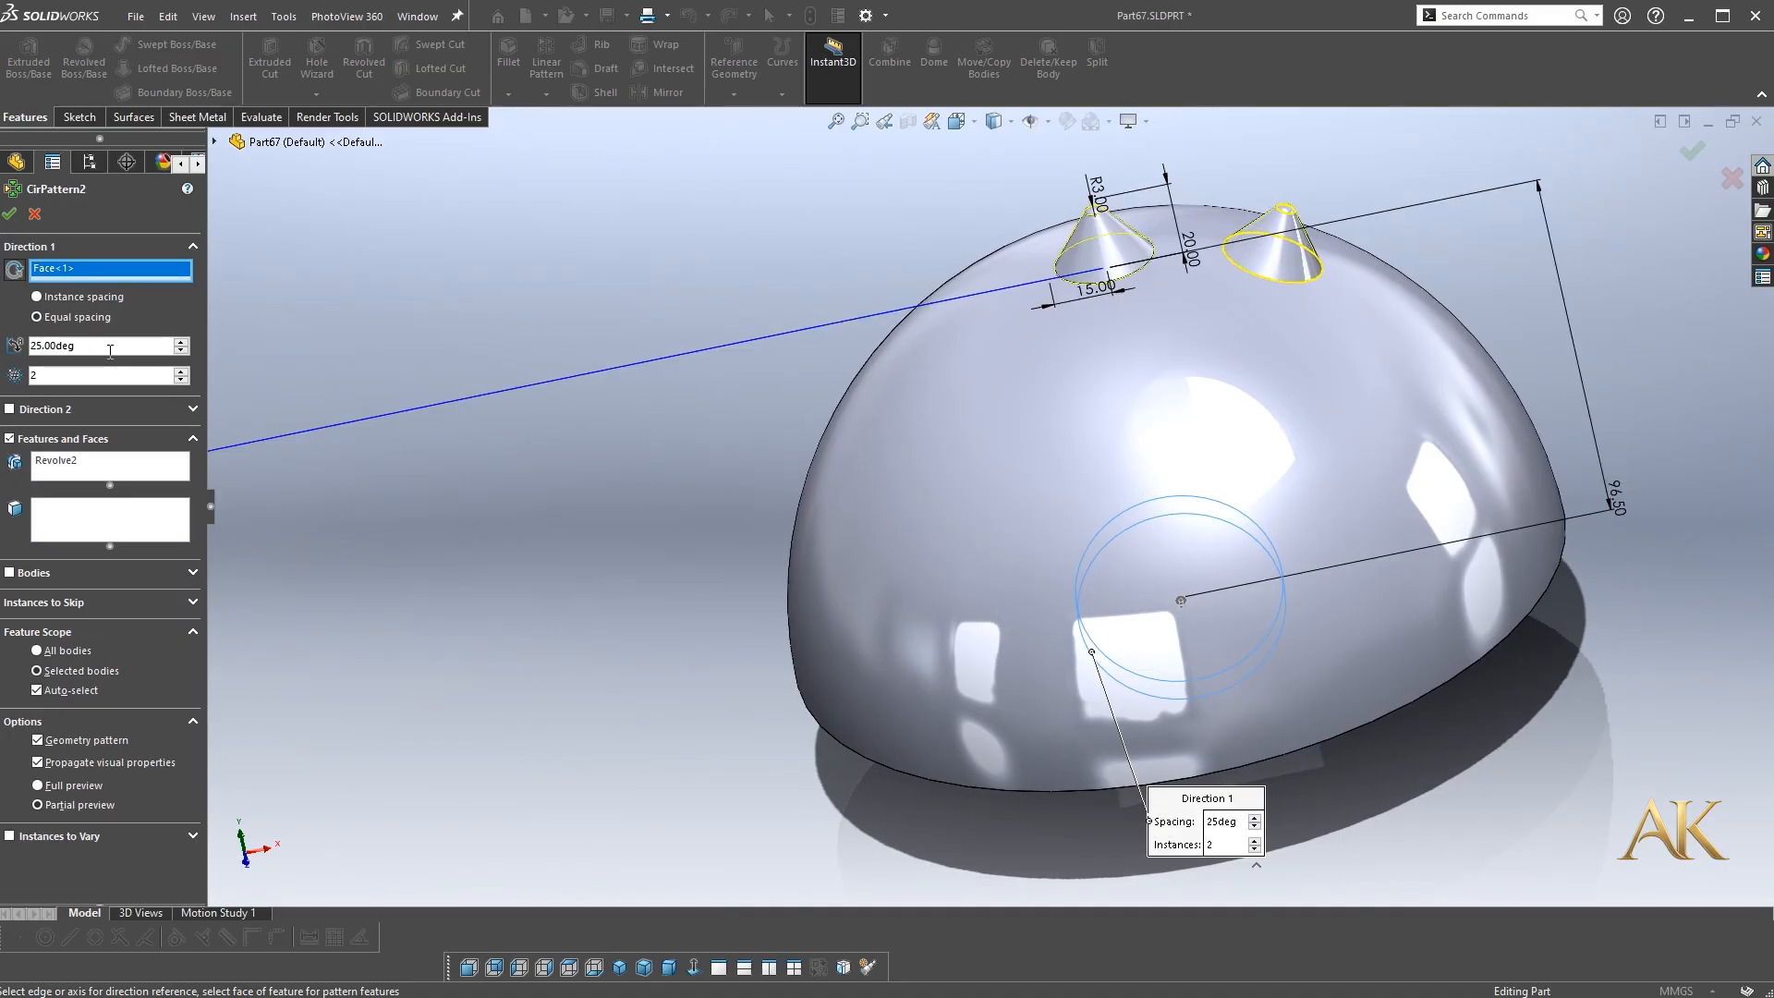
{"action": "type", "text": "50"}
{"action": "key", "text": "Return"}
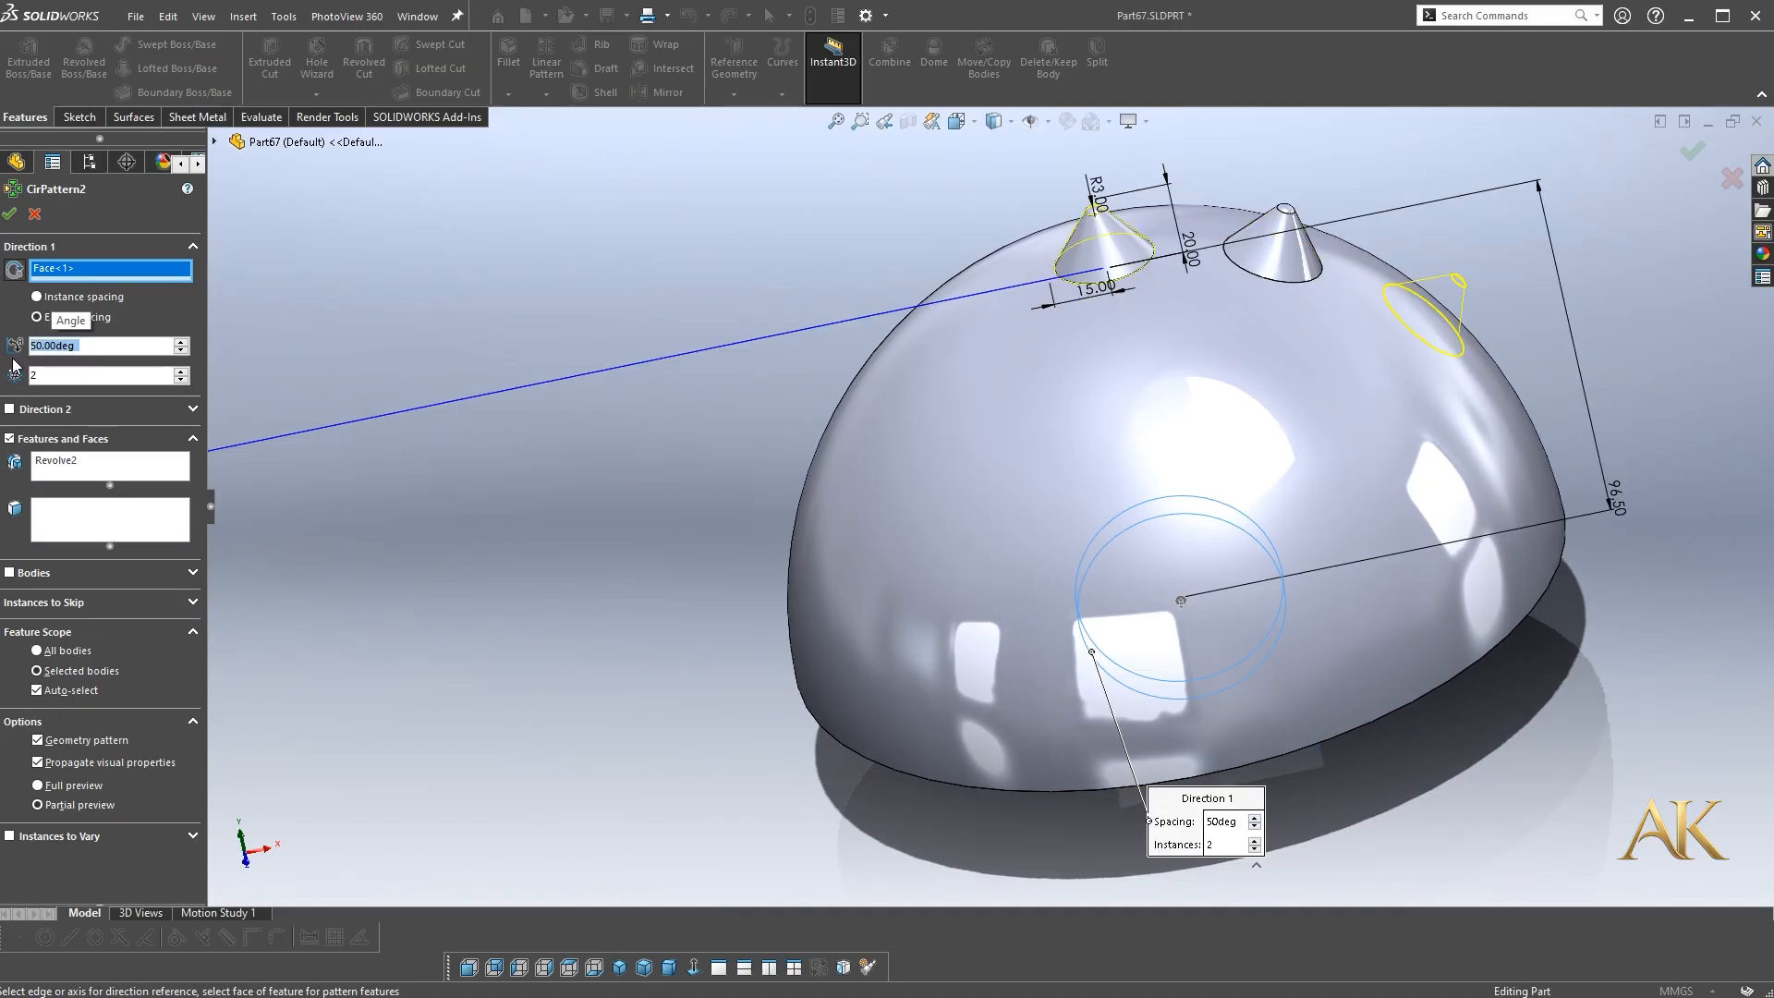
{"action": "left_click", "coordinate": [11, 214]}
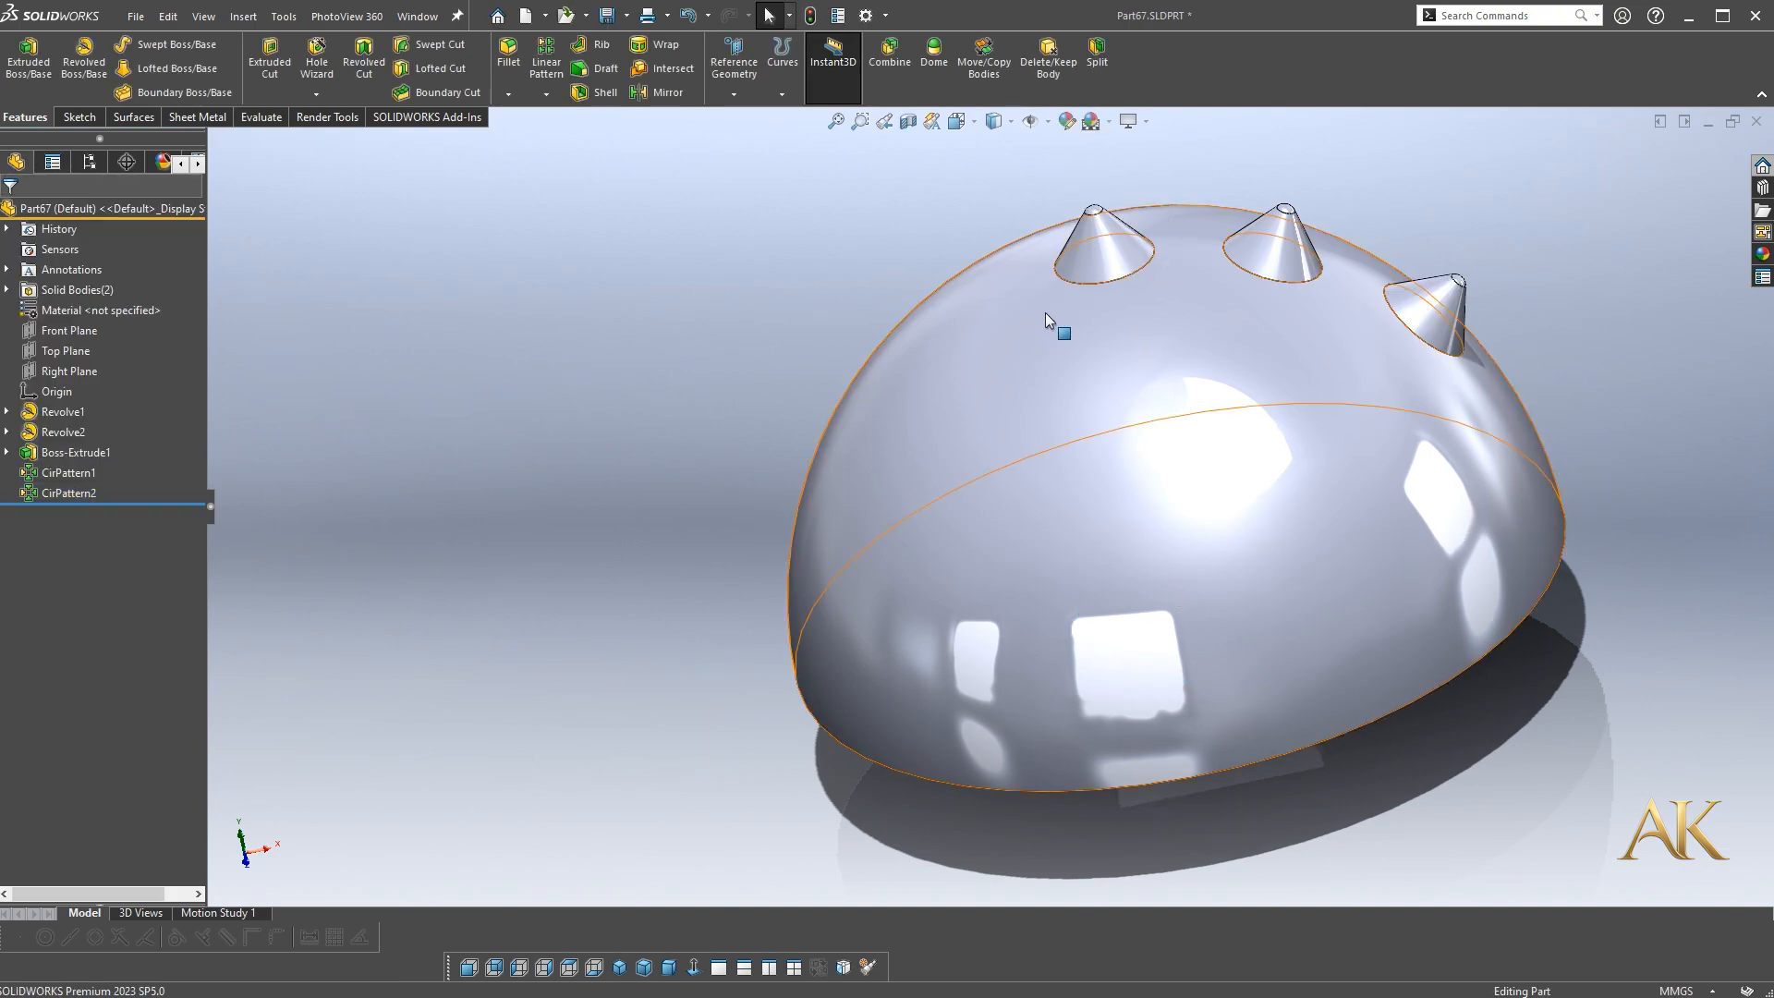
Start a third circular pattern of the top cone with 2 instances and an angle of 77°
{"action": "left_click", "coordinate": [1094, 248]}
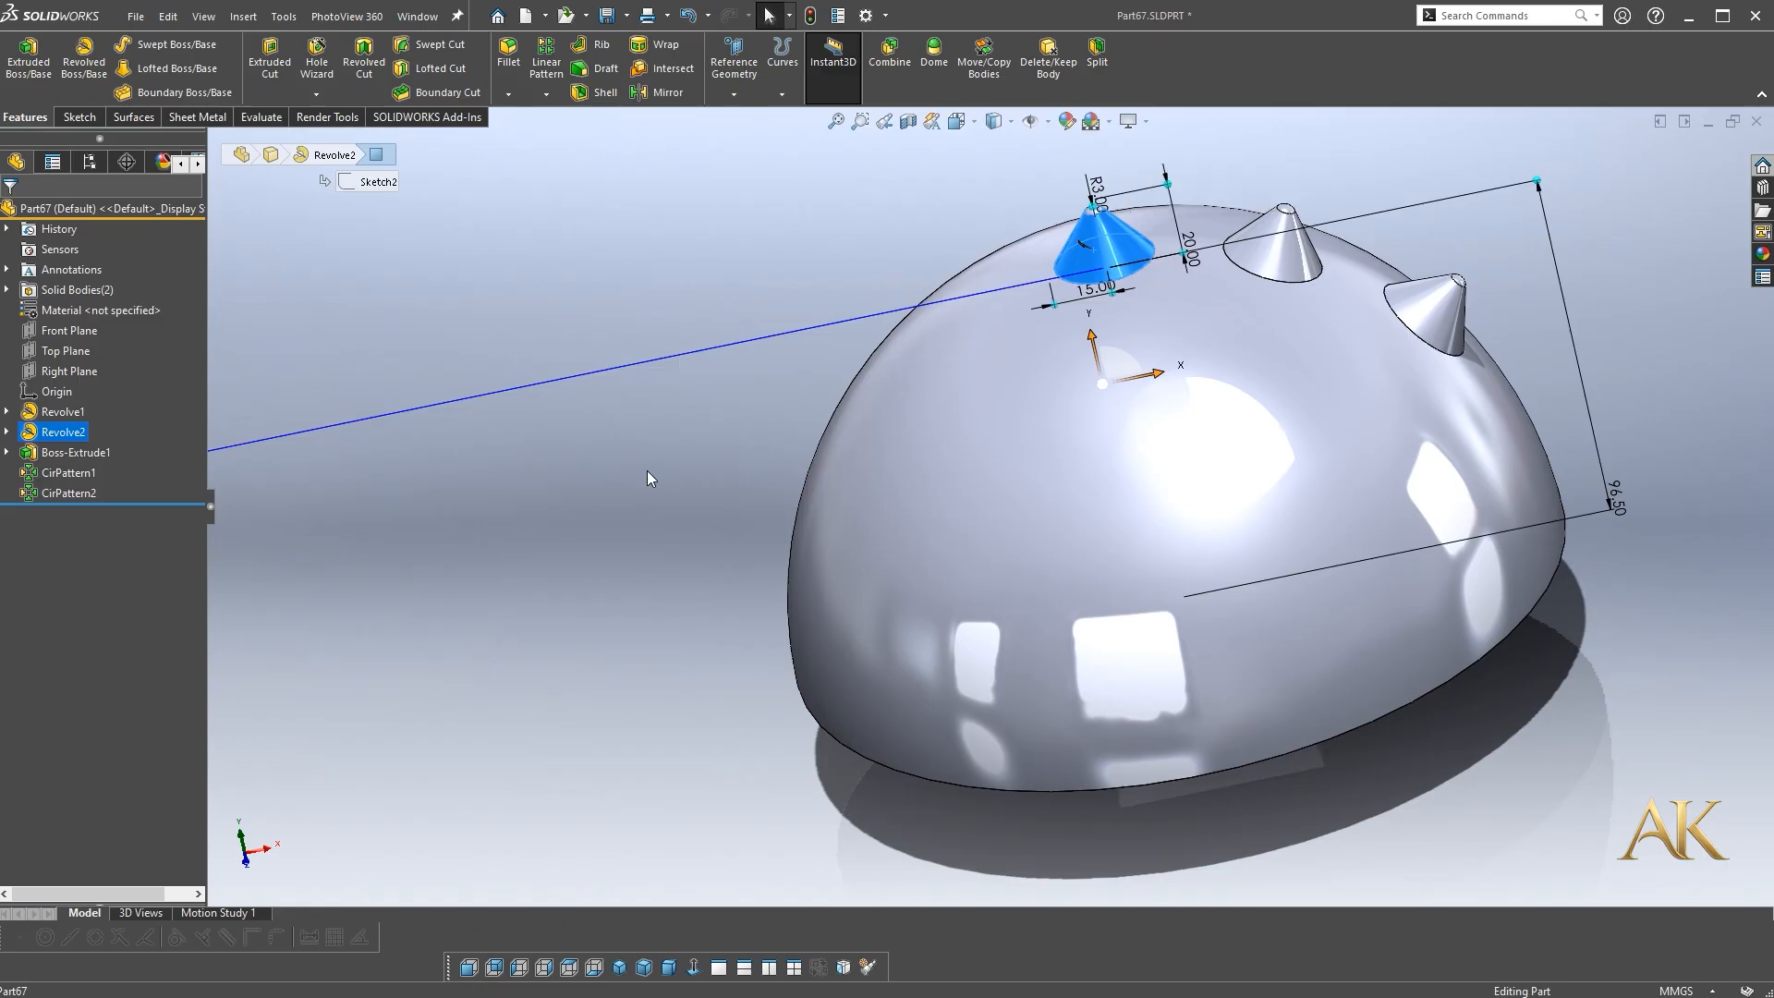
{"action": "left_click", "coordinate": [554, 97]}
{"action": "left_click", "coordinate": [569, 136]}
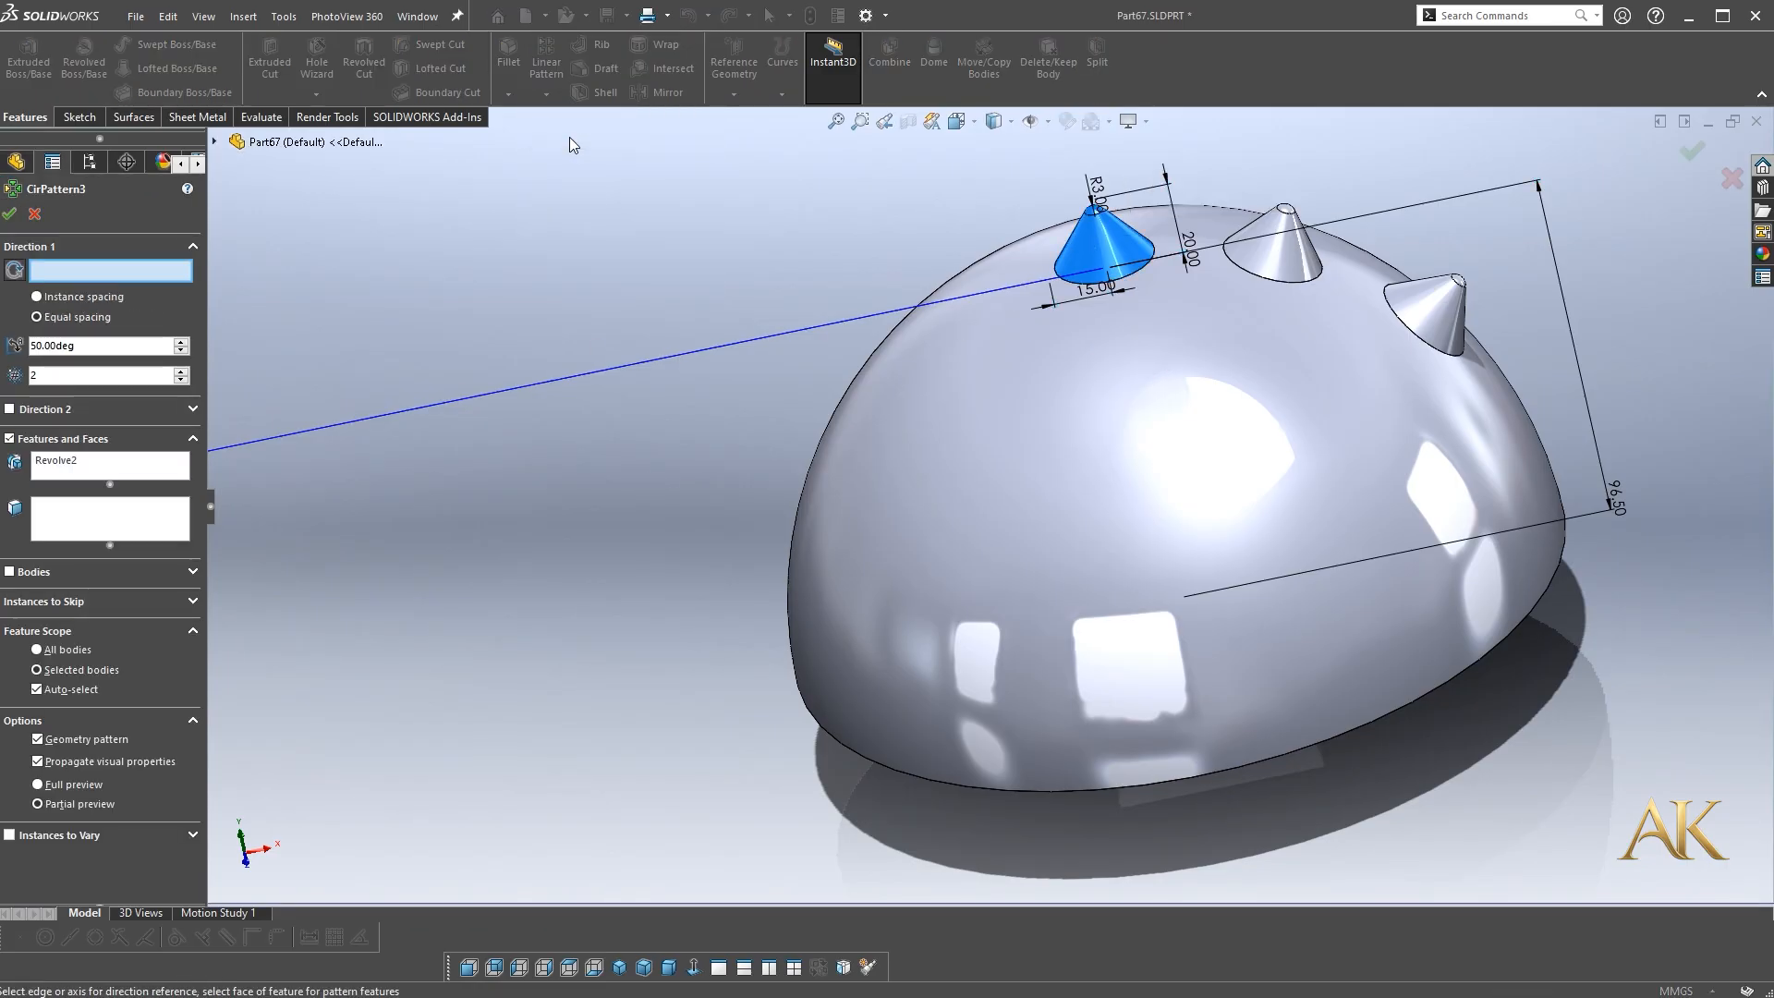
{"action": "double_click", "coordinate": [102, 347]}
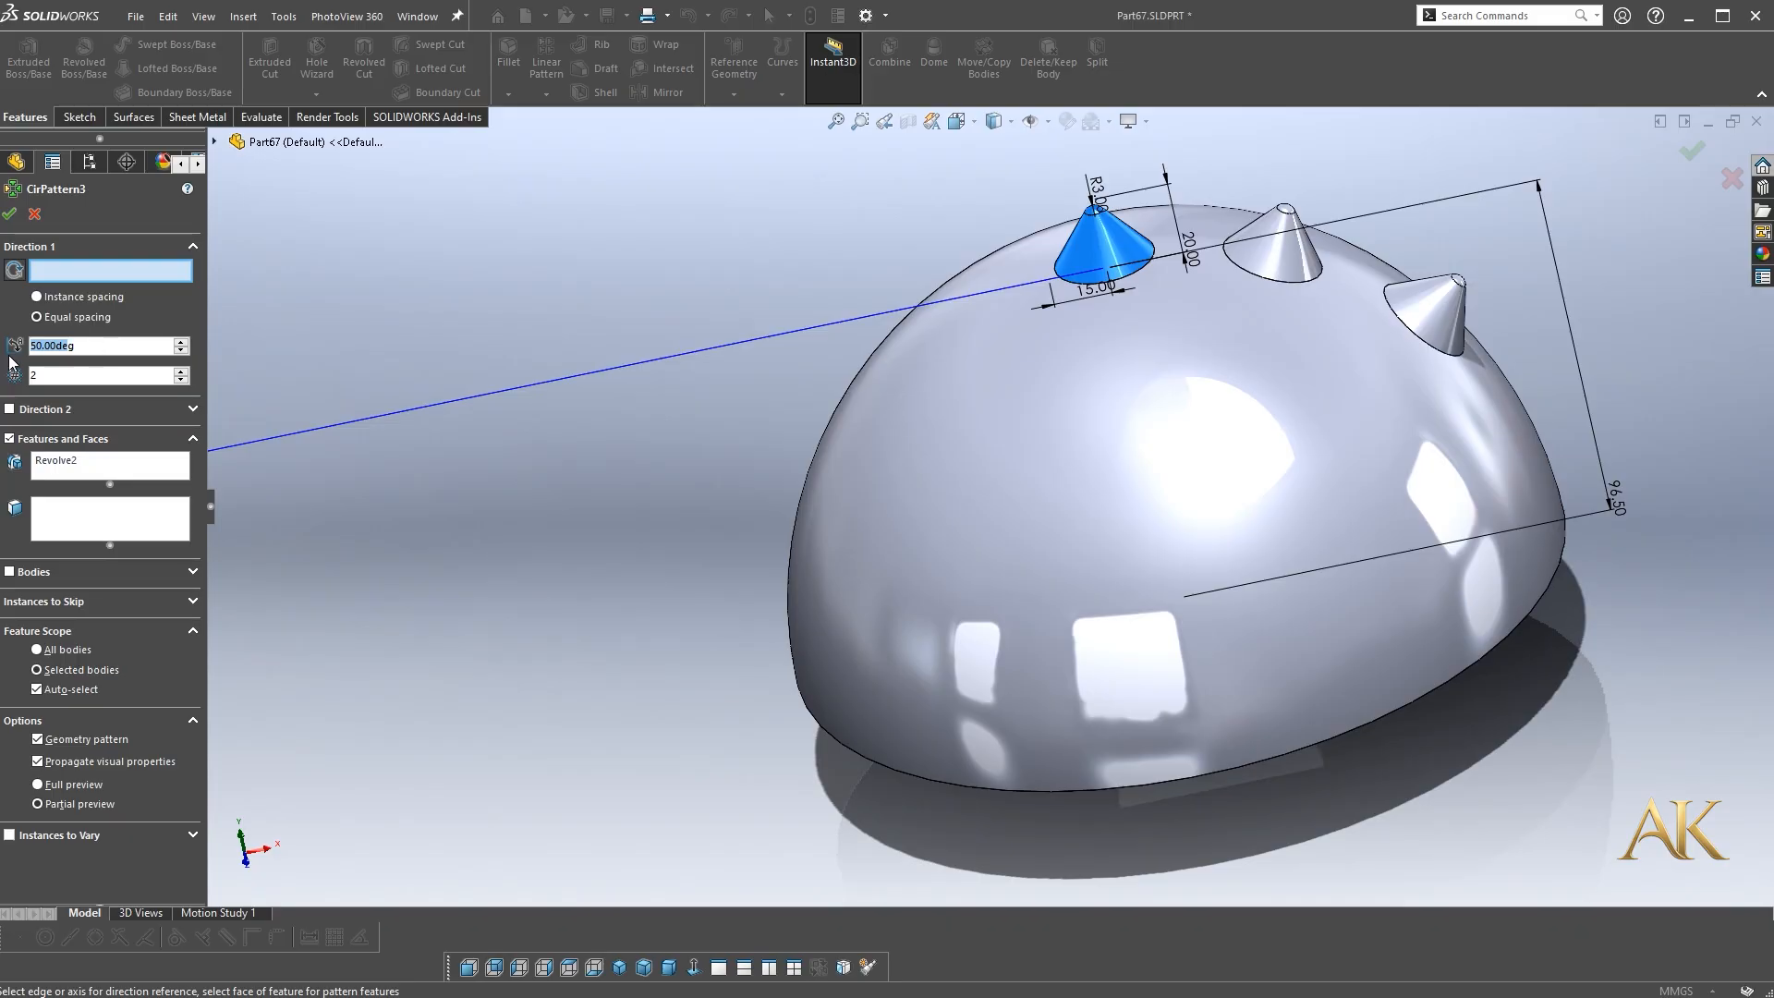
{"action": "type", "text": "77"}
{"action": "key", "text": "Return"}
Rotate the third pattern about the disc's cylindrical face, reverse its direction toward the existing cone copies, and create it
{"action": "middle_click_drag", "start_coordinate": [637, 652], "coordinate": [843, 772]}
{"action": "left_click", "coordinate": [844, 771]}
{"action": "middle_click_drag", "start_coordinate": [838, 574], "coordinate": [711, 635]}
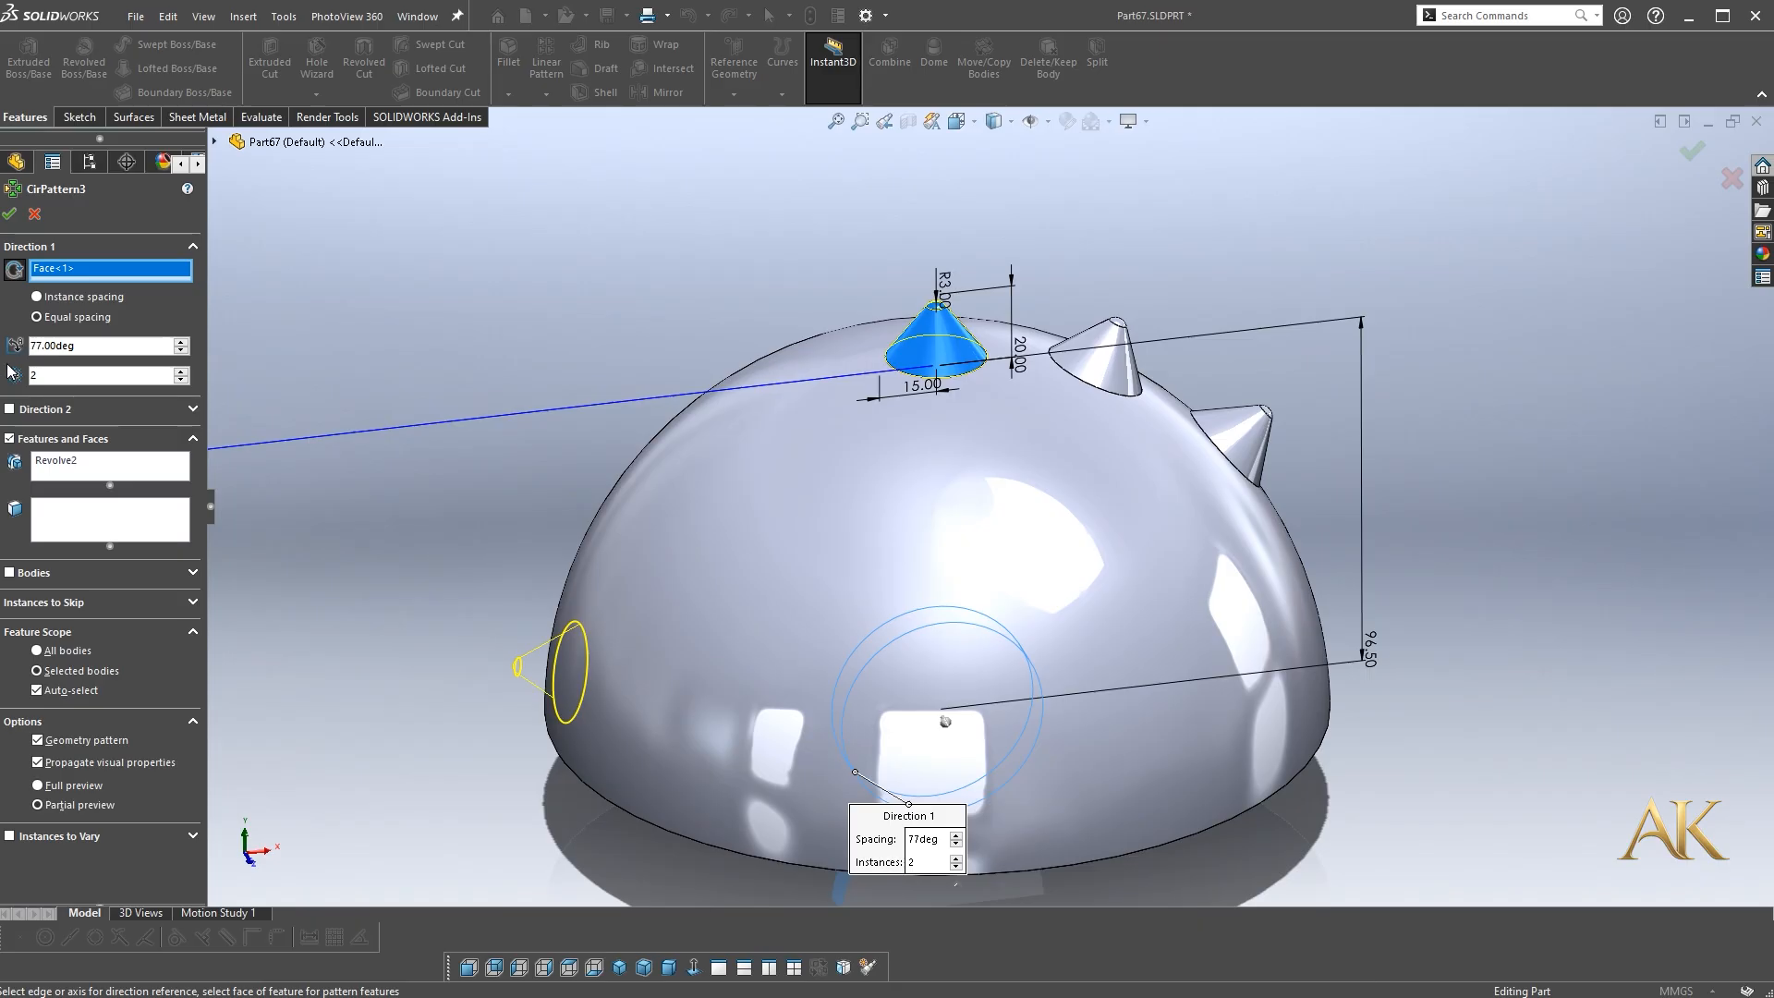
{"action": "left_click", "coordinate": [14, 275]}
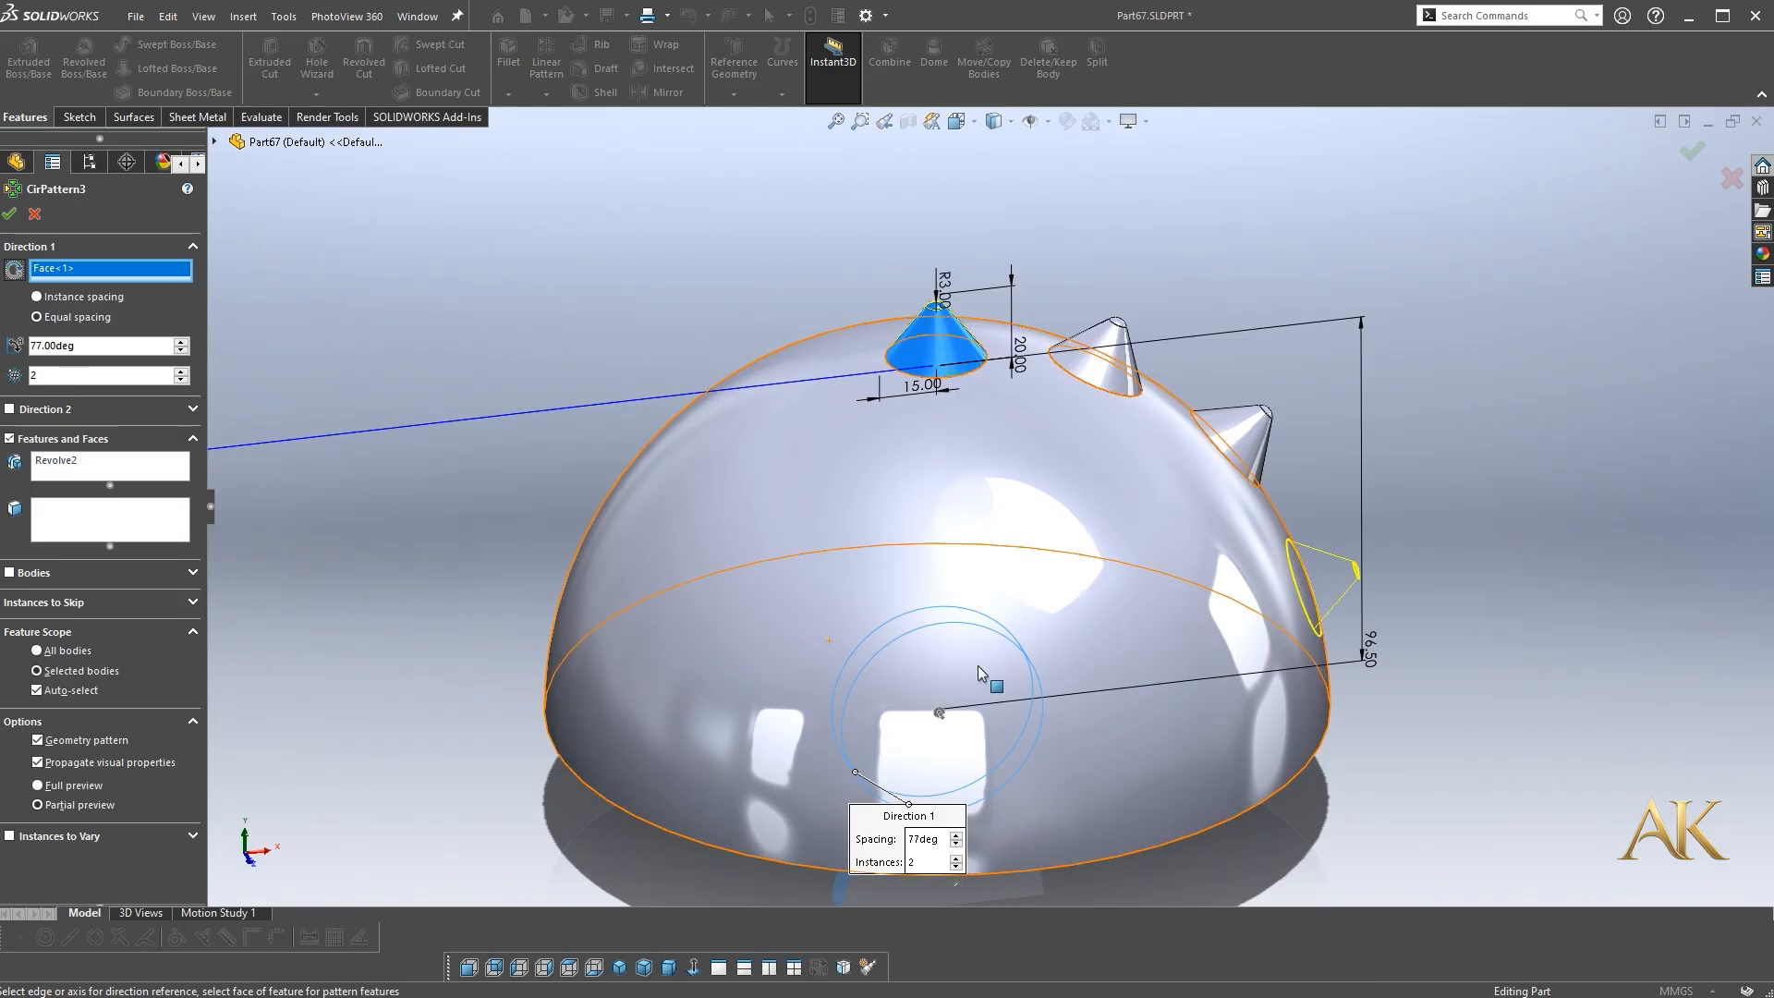
{"action": "middle_click_drag", "start_coordinate": [859, 647], "coordinate": [926, 665]}
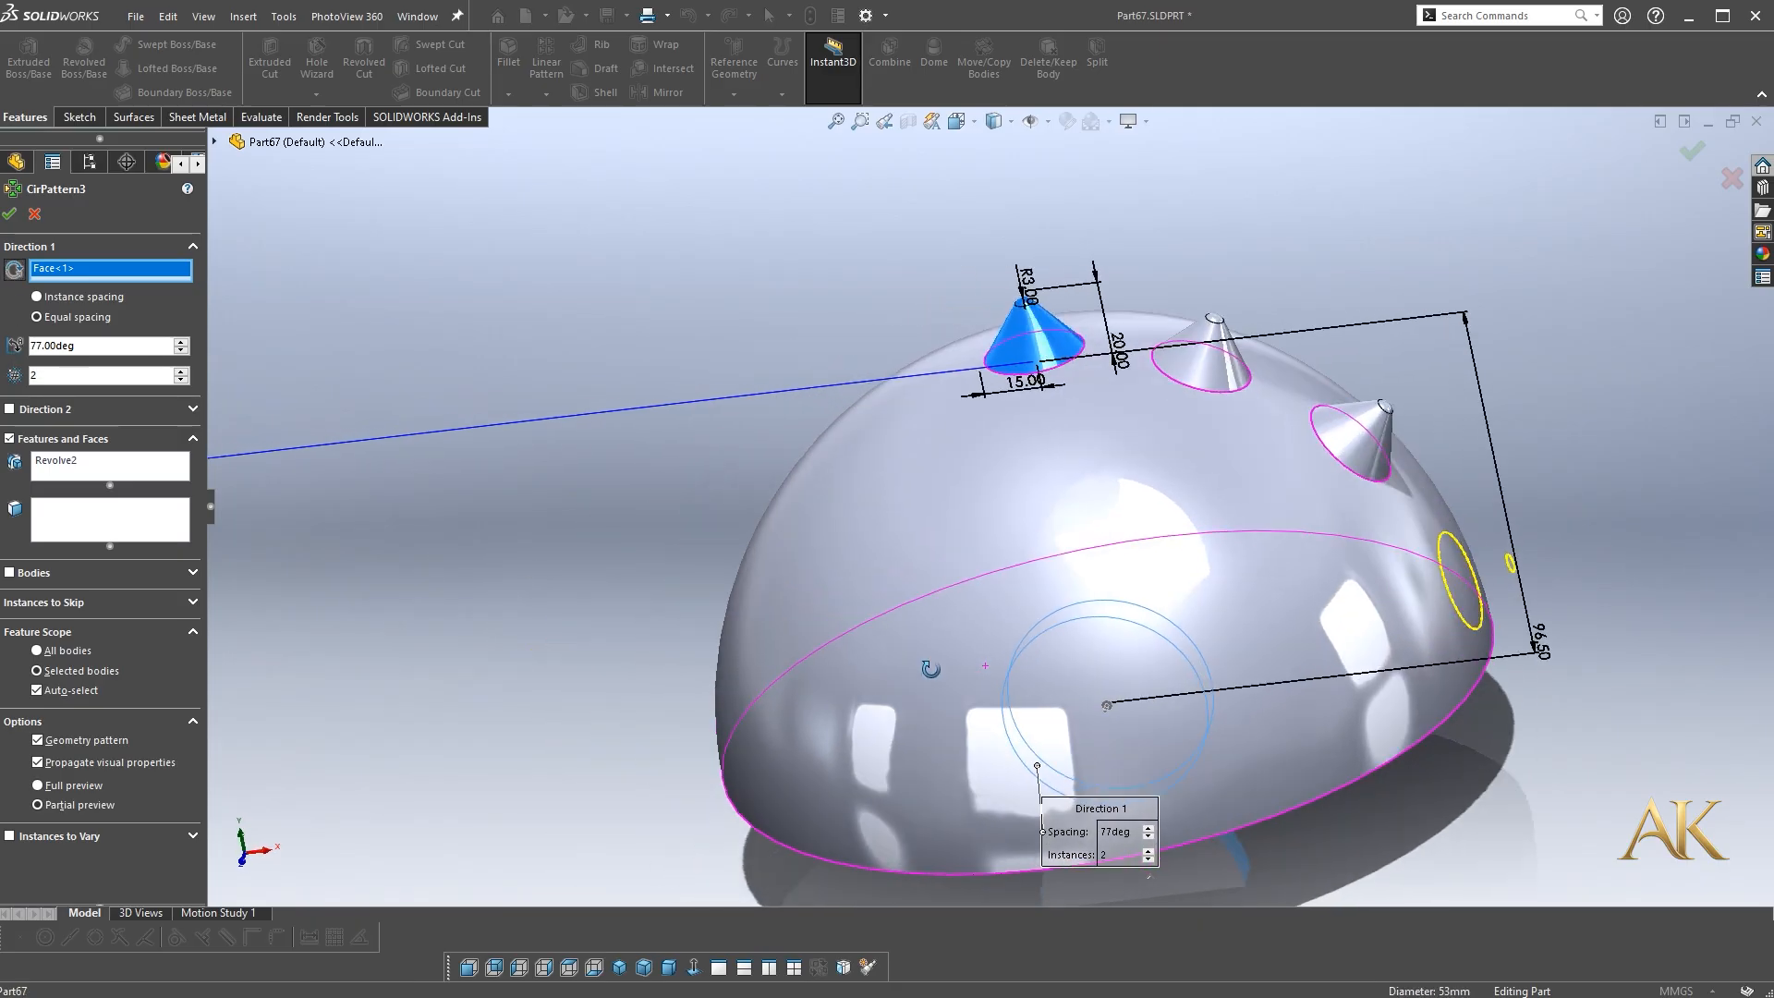
{"action": "left_click", "coordinate": [1692, 153]}
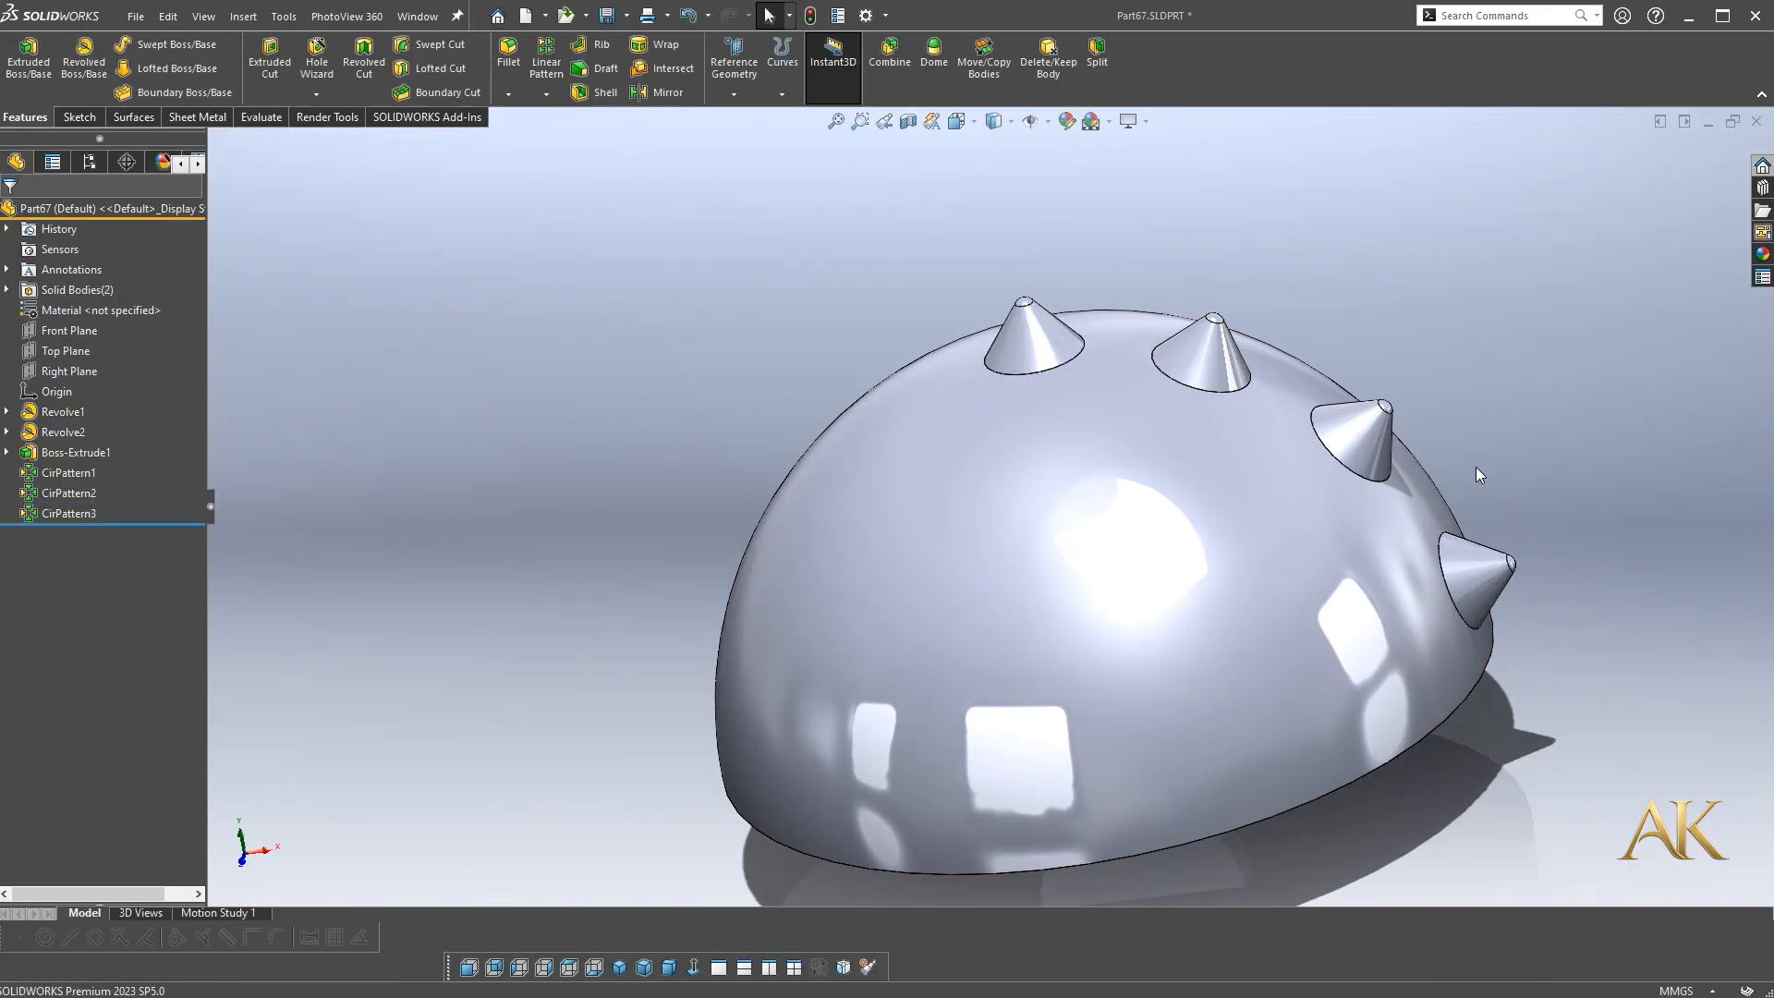
Hide the extruded disc body protruding below the dome
{"action": "middle_click_drag", "start_coordinate": [464, 340], "coordinate": [956, 736]}
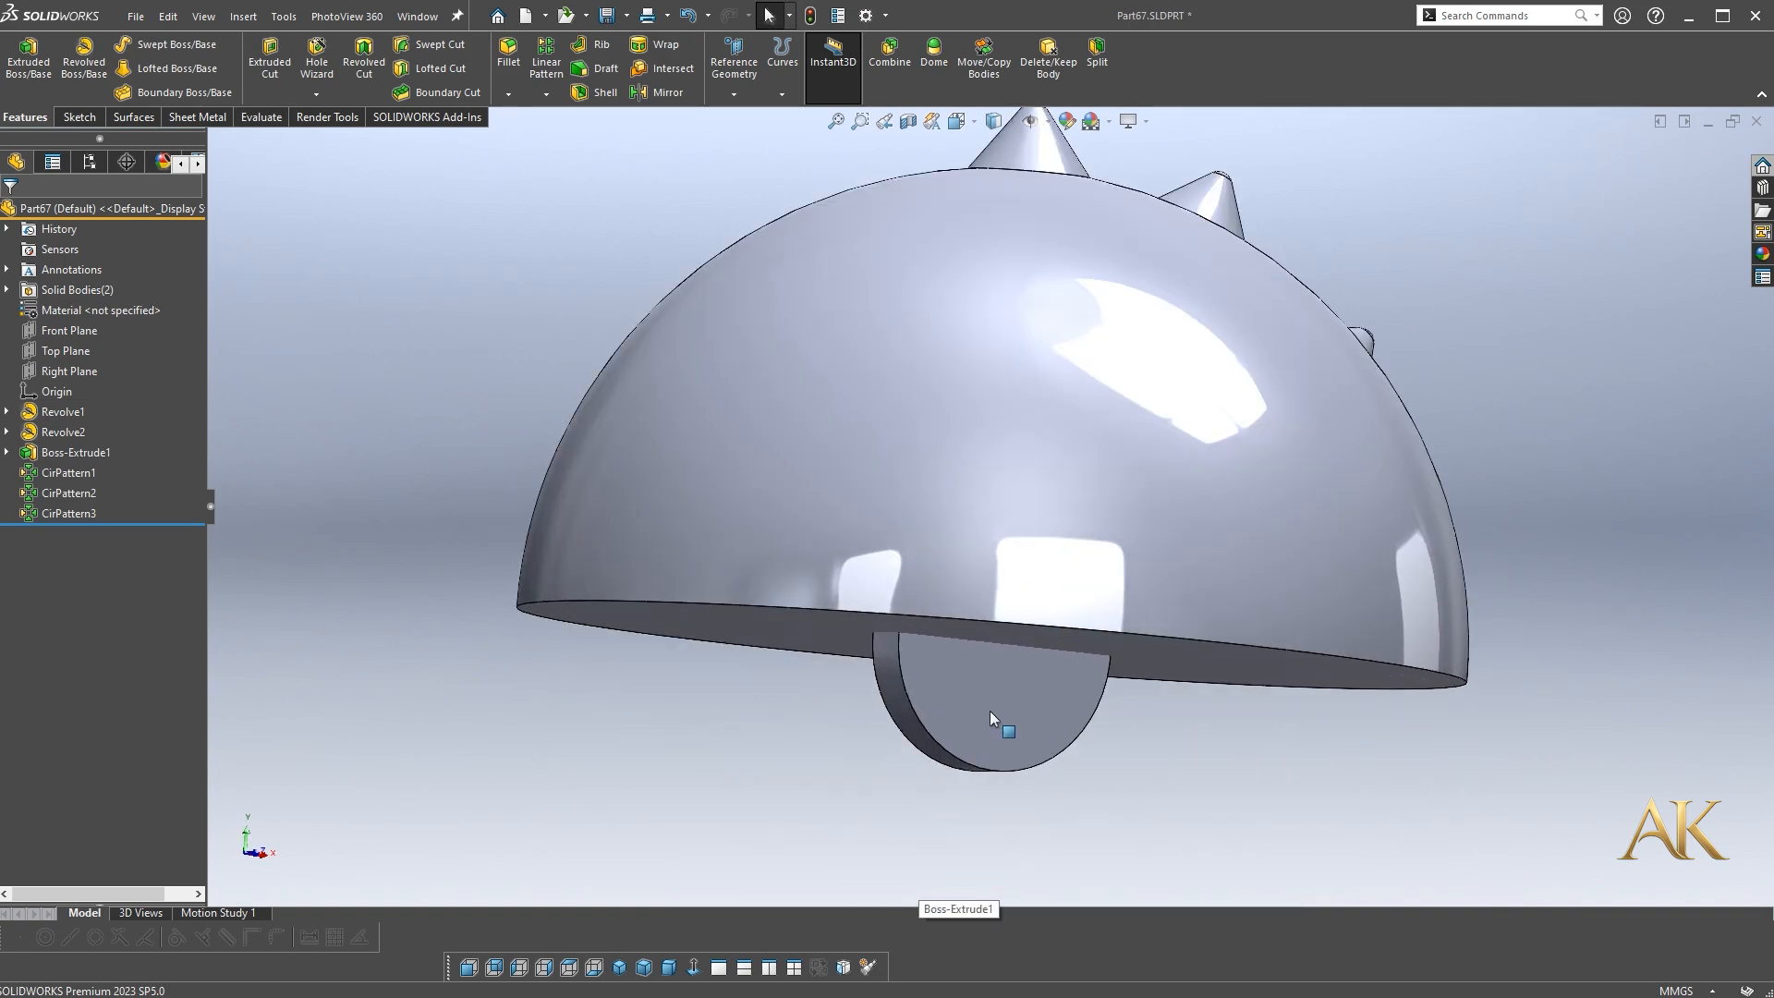
{"action": "right_click", "coordinate": [989, 711]}
{"action": "left_click", "coordinate": [1062, 686]}
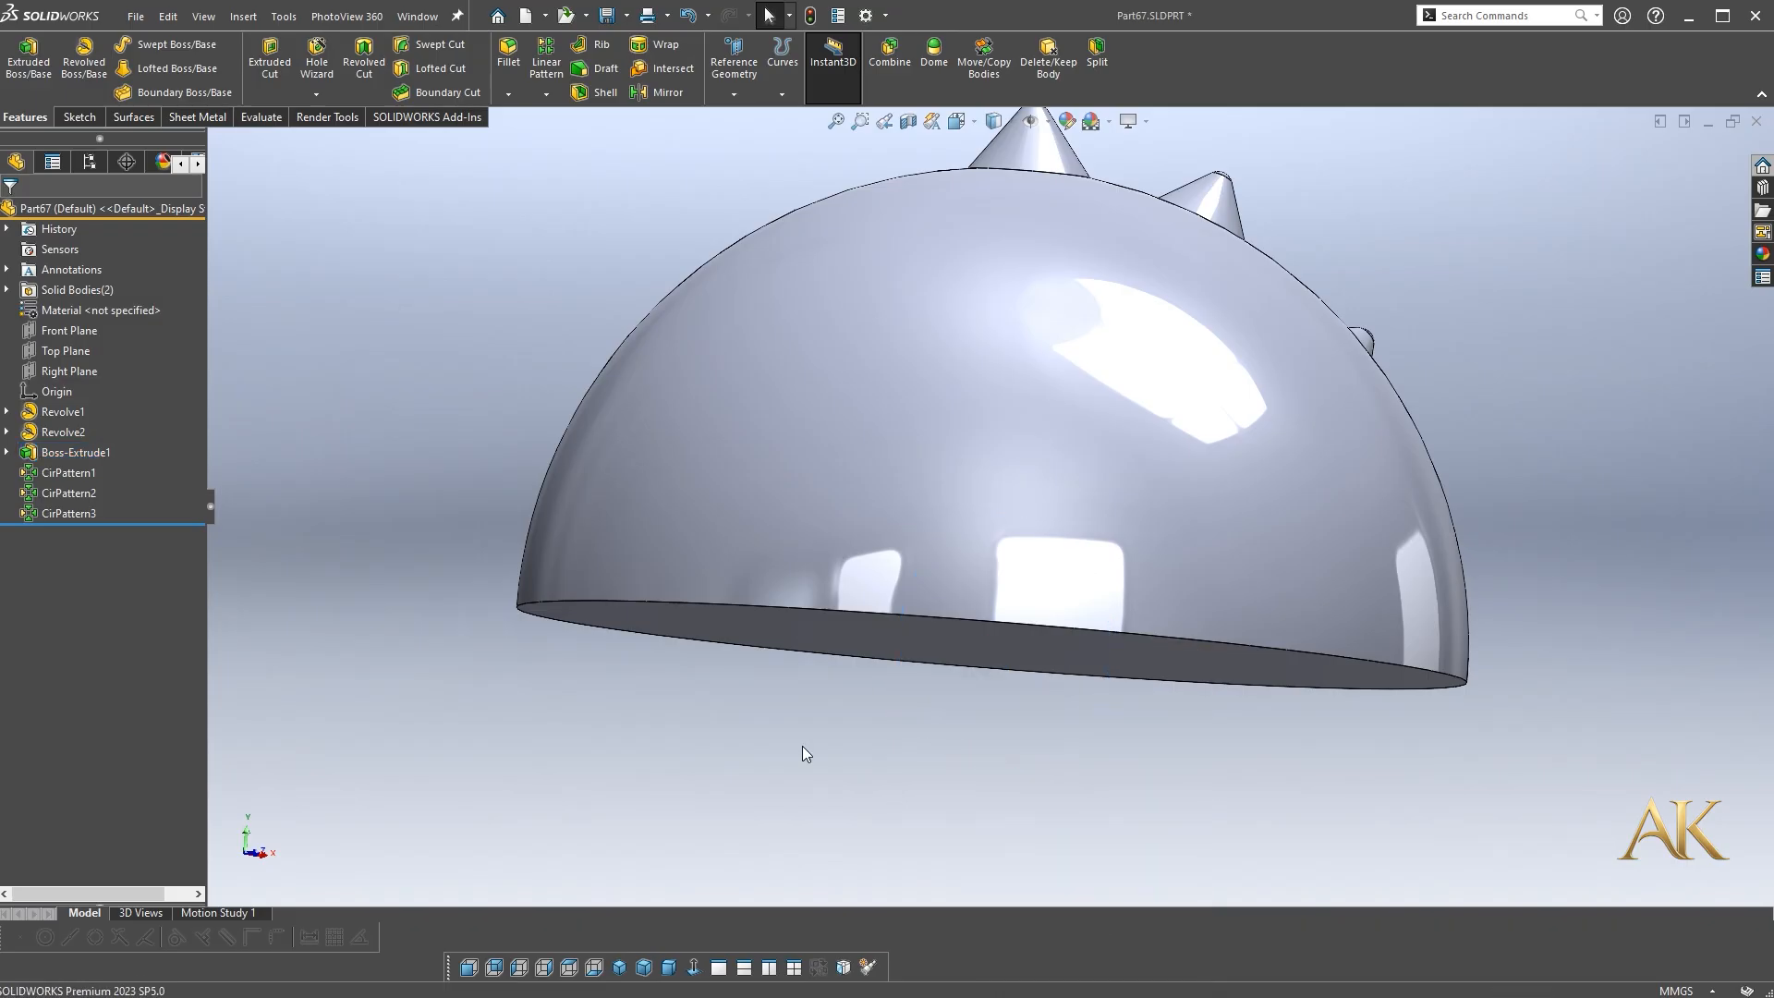
{"action": "middle_click_drag", "start_coordinate": [736, 459], "coordinate": [682, 589]}
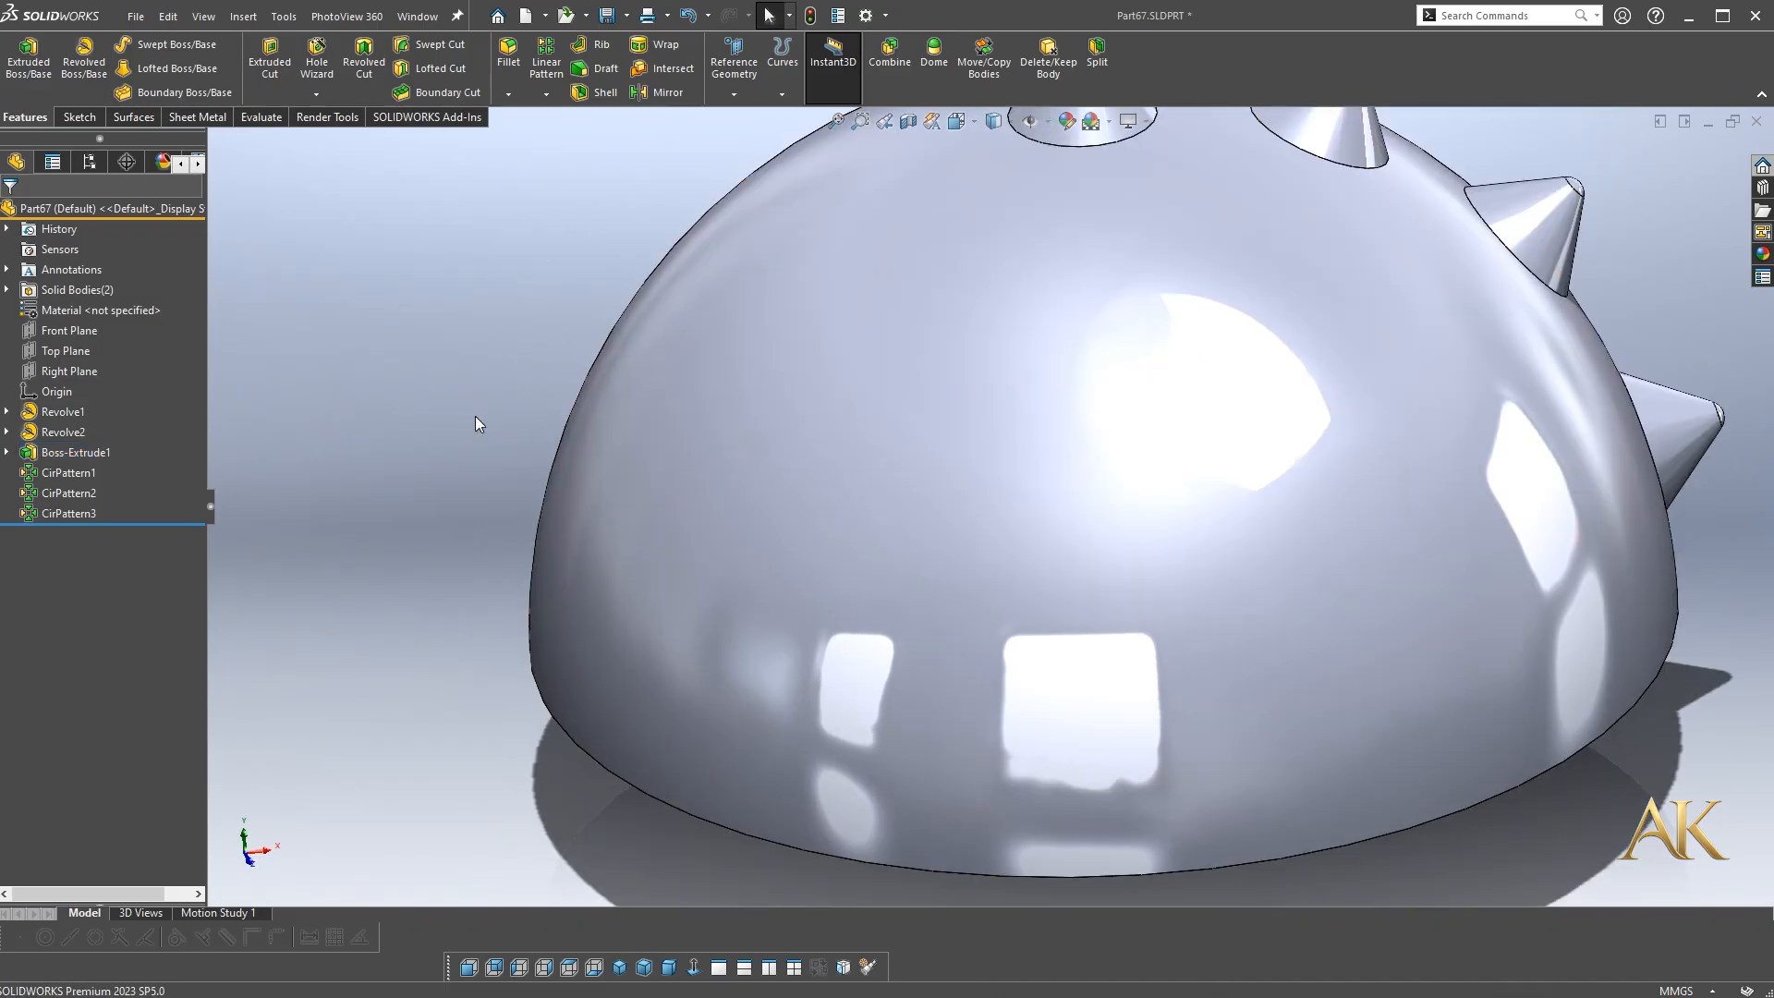
{"action": "scroll", "coordinate": [456, 408], "scroll_direction": "down", "scroll_amount": 2}
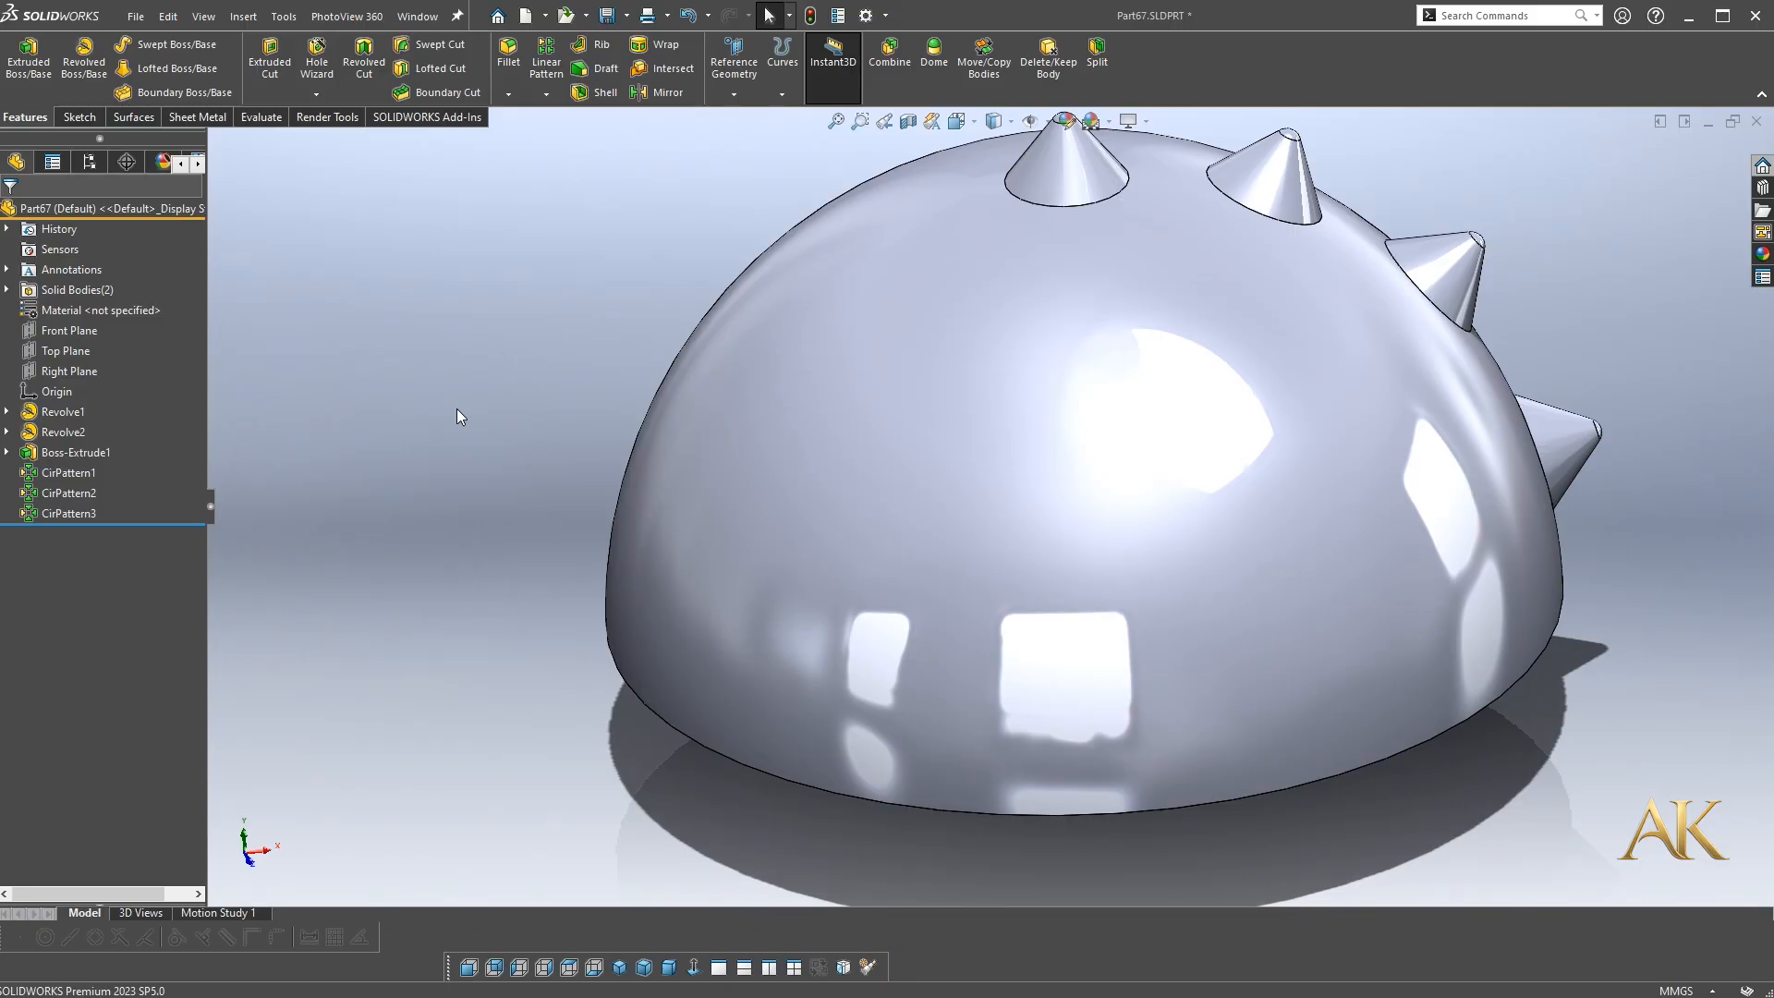
Start a circular pattern about the dome's flat base face
{"action": "left_click", "coordinate": [546, 93]}
{"action": "left_click", "coordinate": [560, 138]}
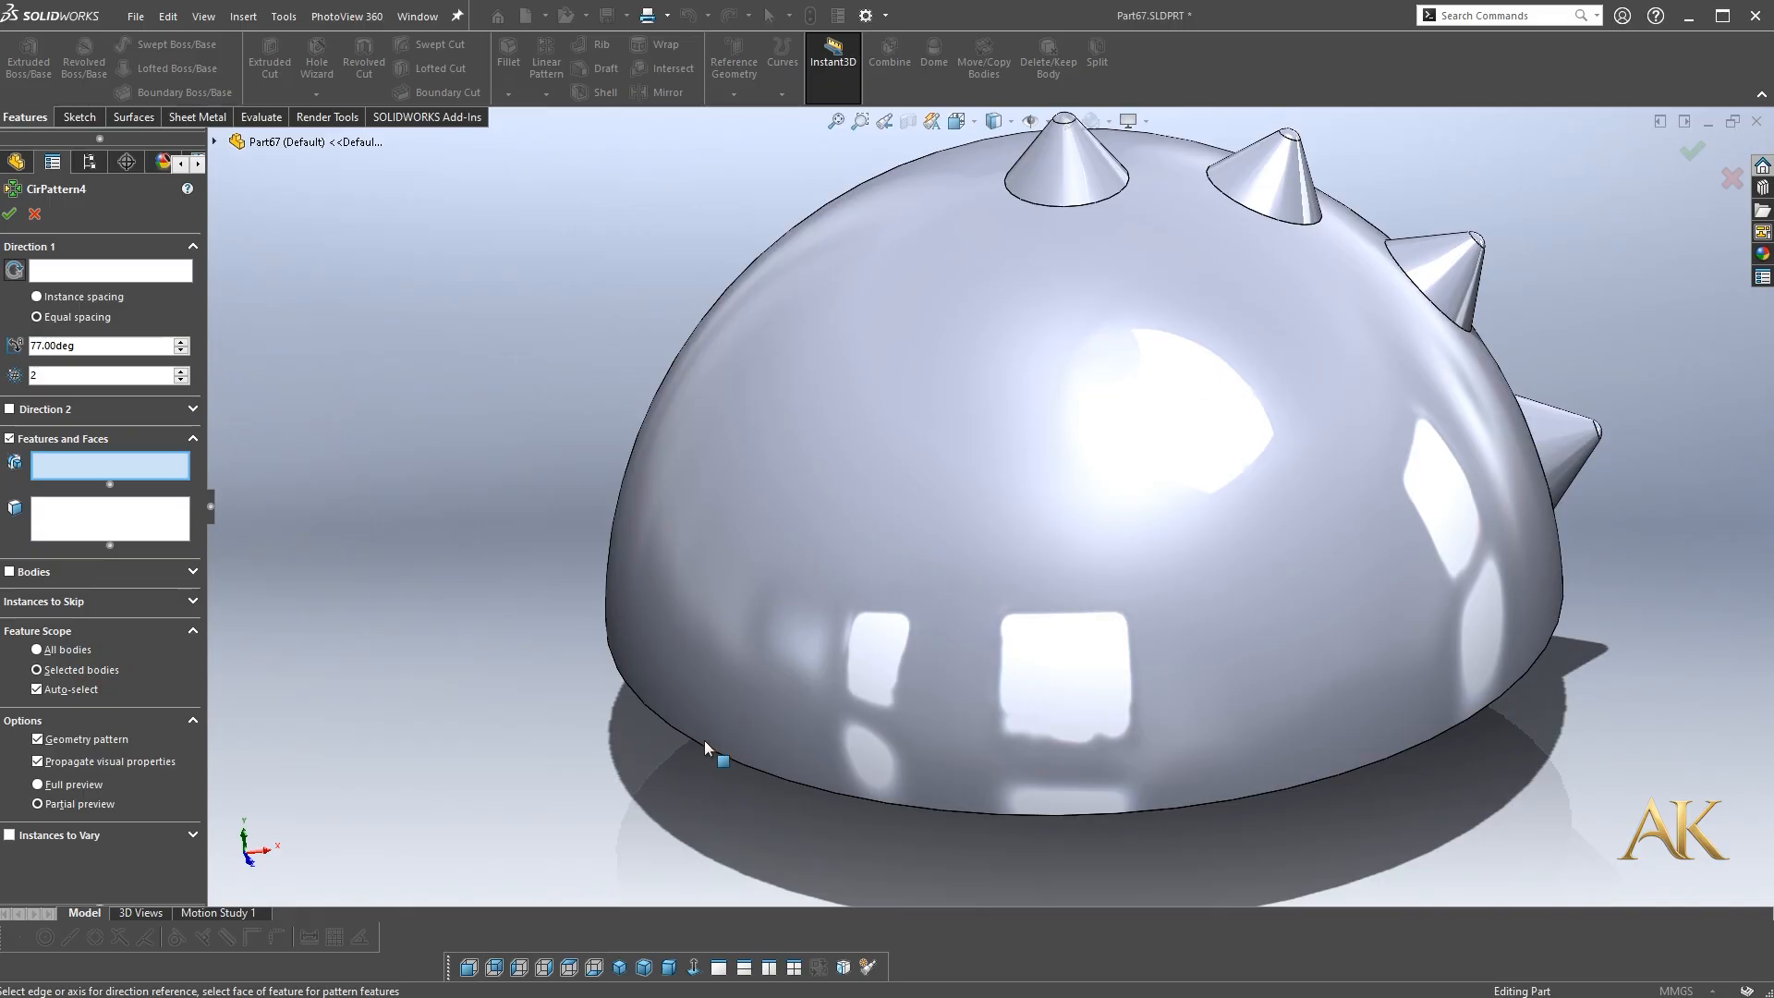
{"action": "left_click", "coordinate": [146, 271]}
{"action": "middle_click_drag", "start_coordinate": [615, 747], "coordinate": [785, 804]}
{"action": "left_click", "coordinate": [781, 785]}
{"action": "middle_click_drag", "start_coordinate": [575, 471], "coordinate": [565, 631]}
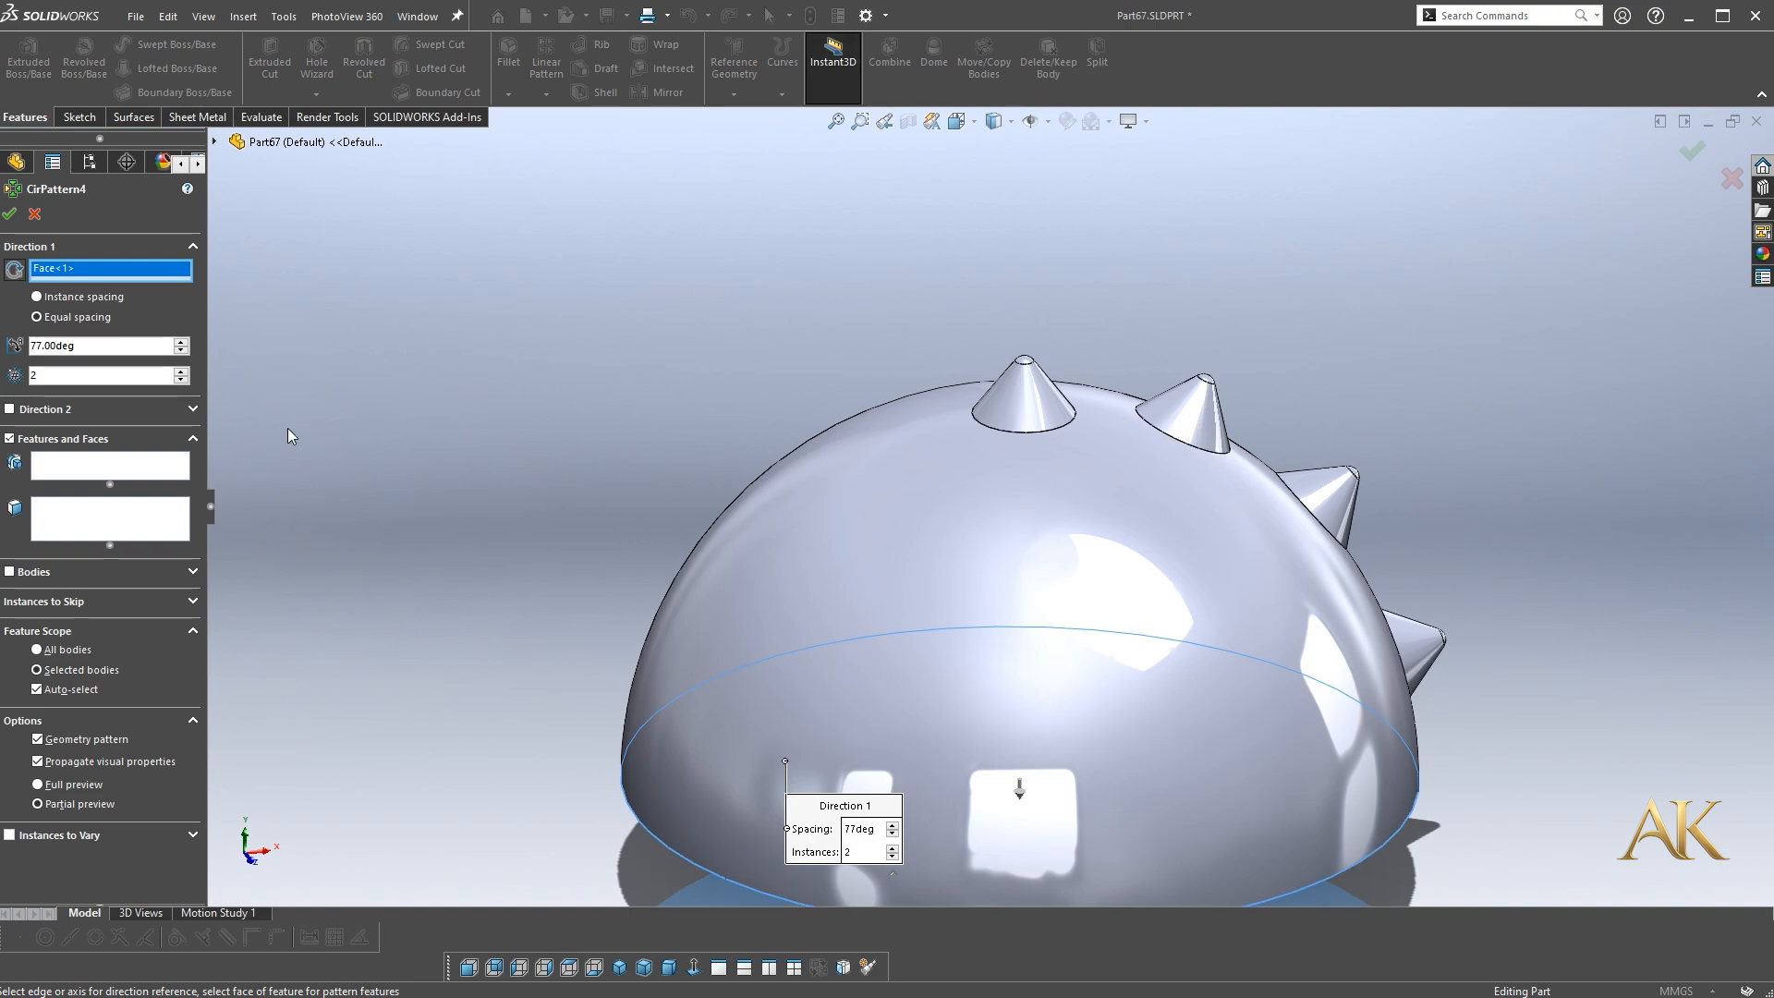
Pattern the side cone nearest the top with 8 equally spaced instances over 360° to form the upper ring
{"action": "left_click", "coordinate": [162, 464]}
{"action": "left_click", "coordinate": [1203, 409]}
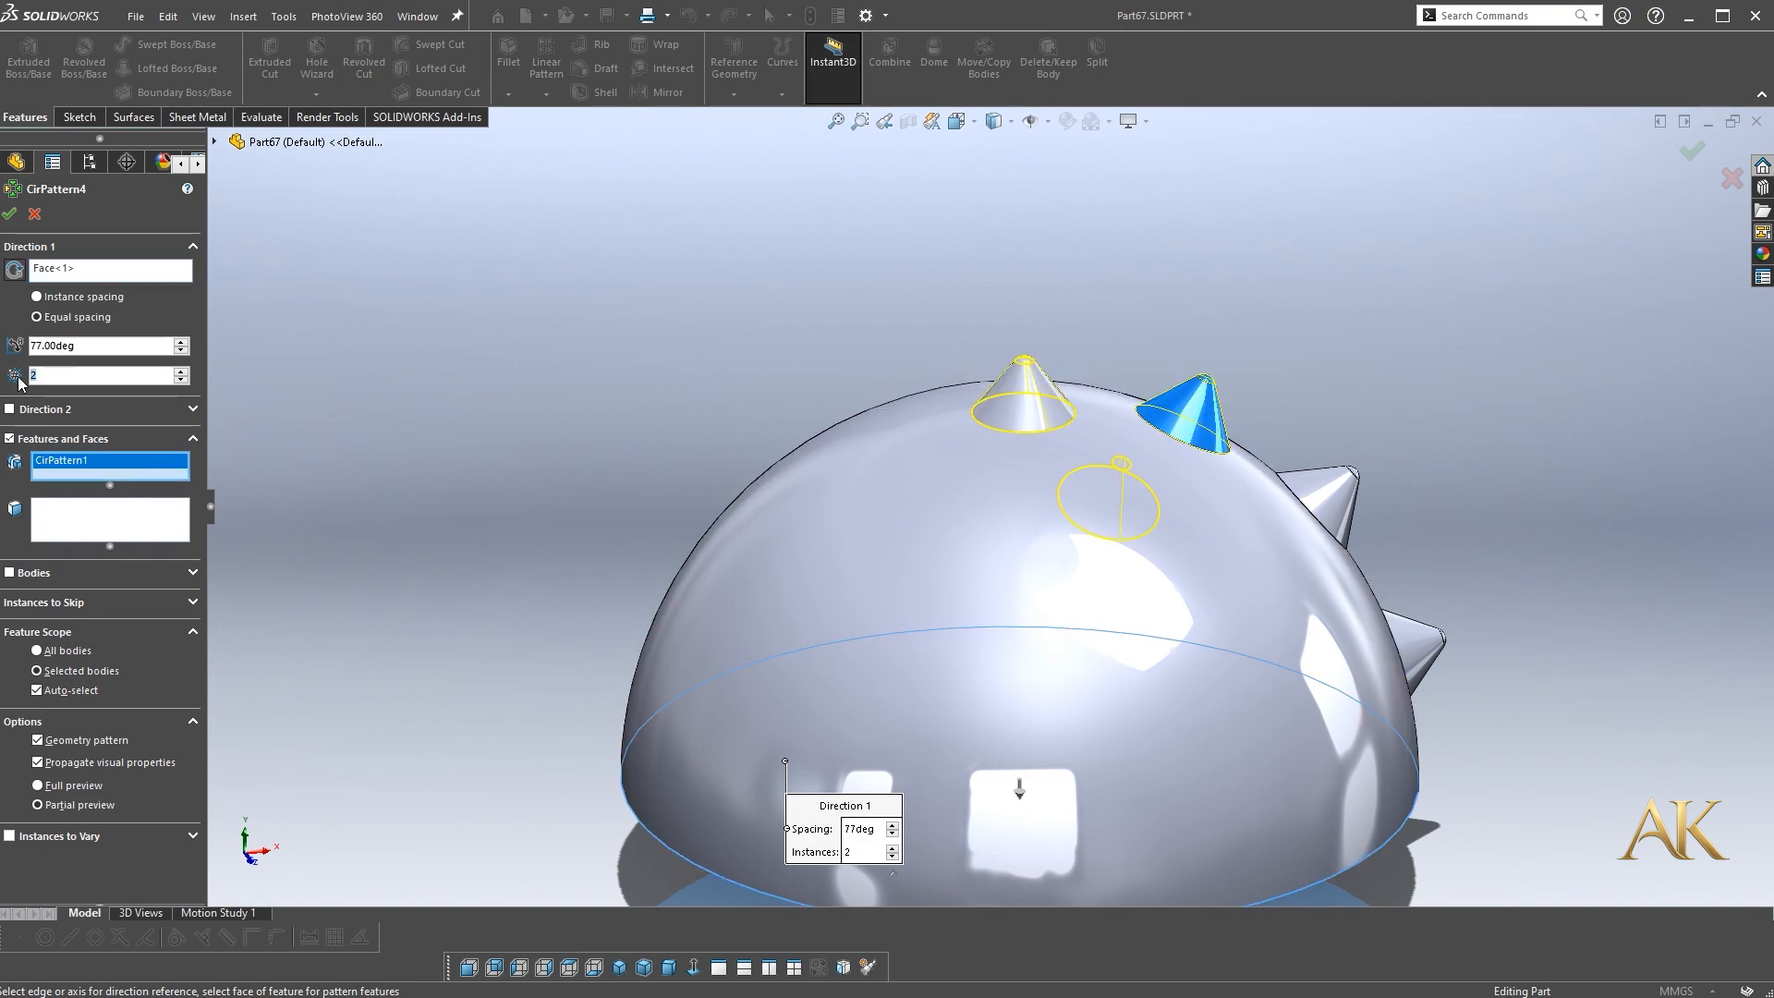
{"action": "type", "text": "8"}
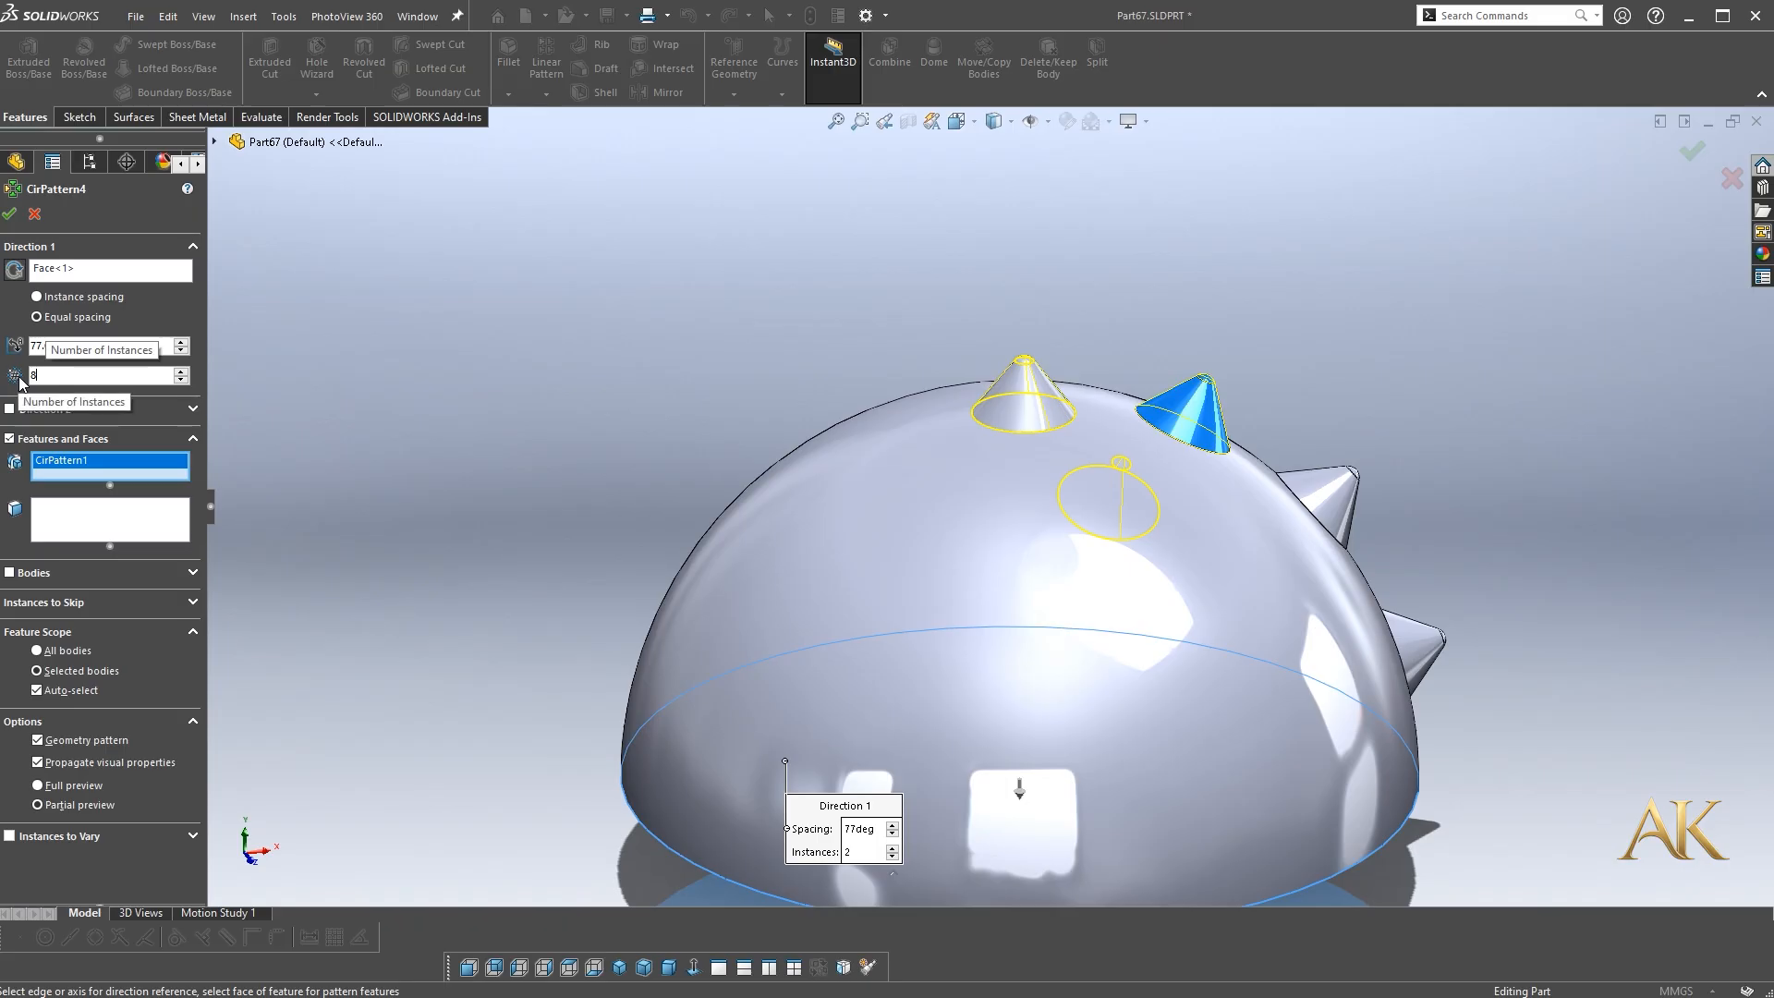
{"action": "double_click", "coordinate": [43, 349]}
{"action": "type", "text": "3"}
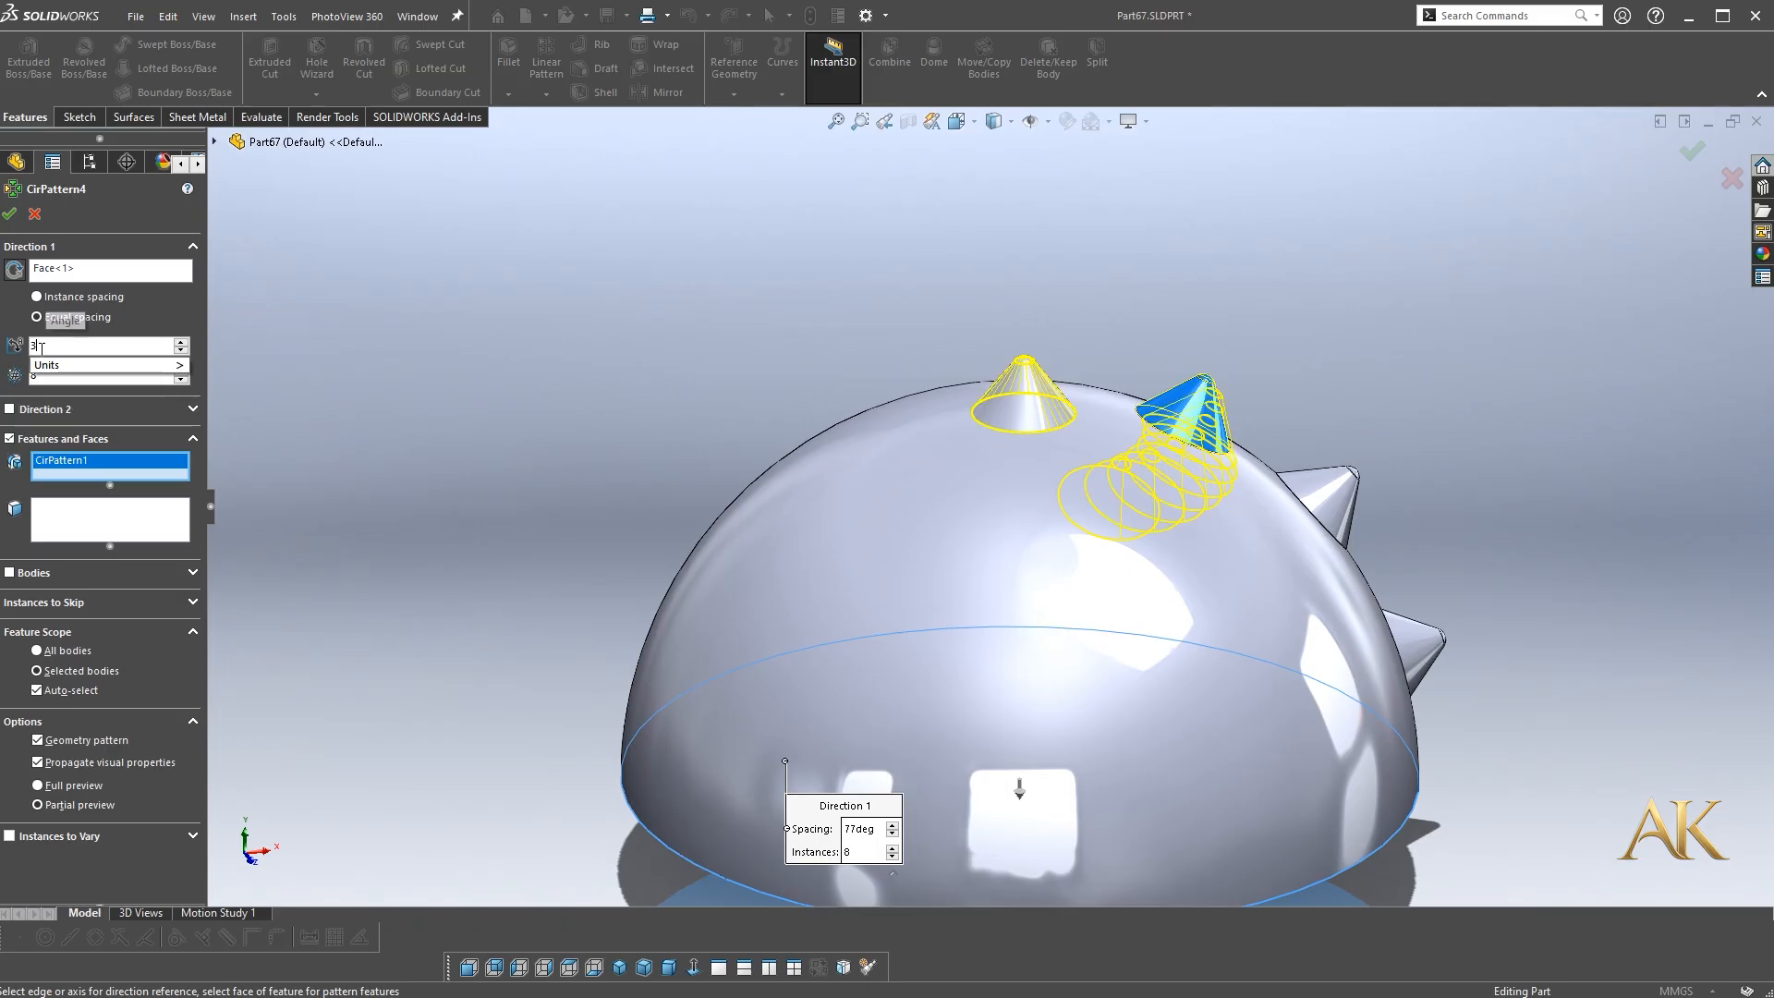
{"action": "type", "text": "60"}
{"action": "key", "text": "Return"}
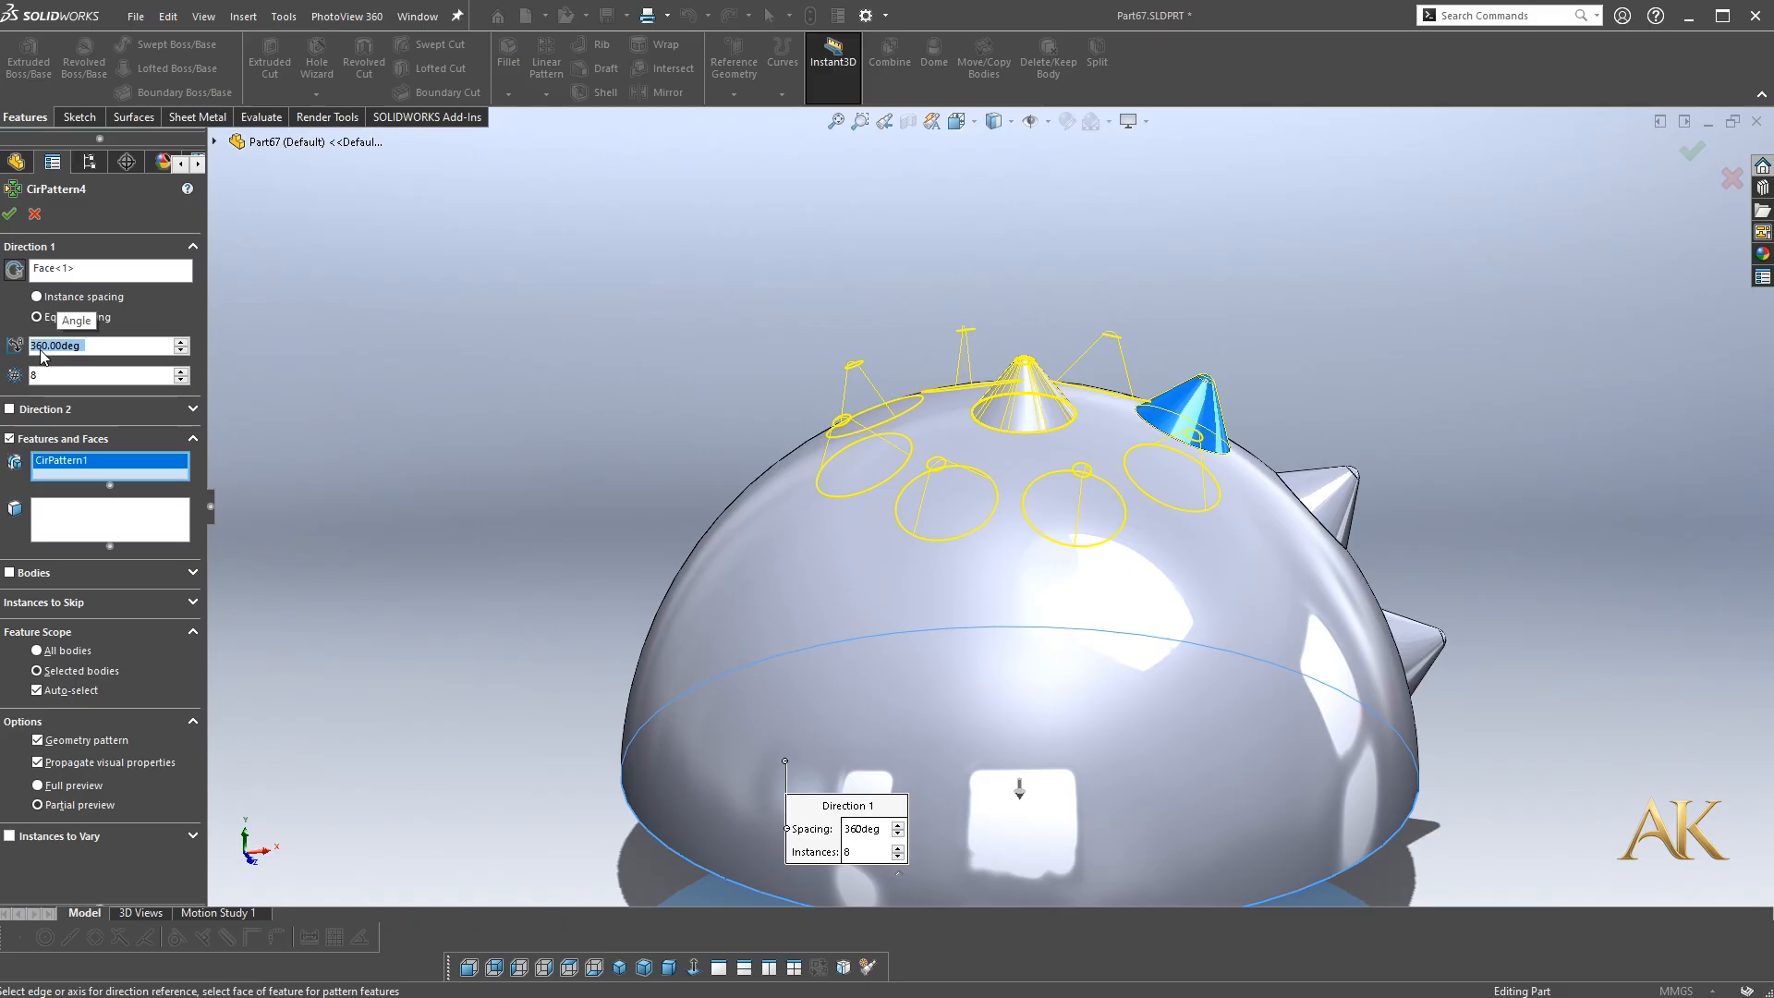
{"action": "left_click", "coordinate": [1691, 150]}
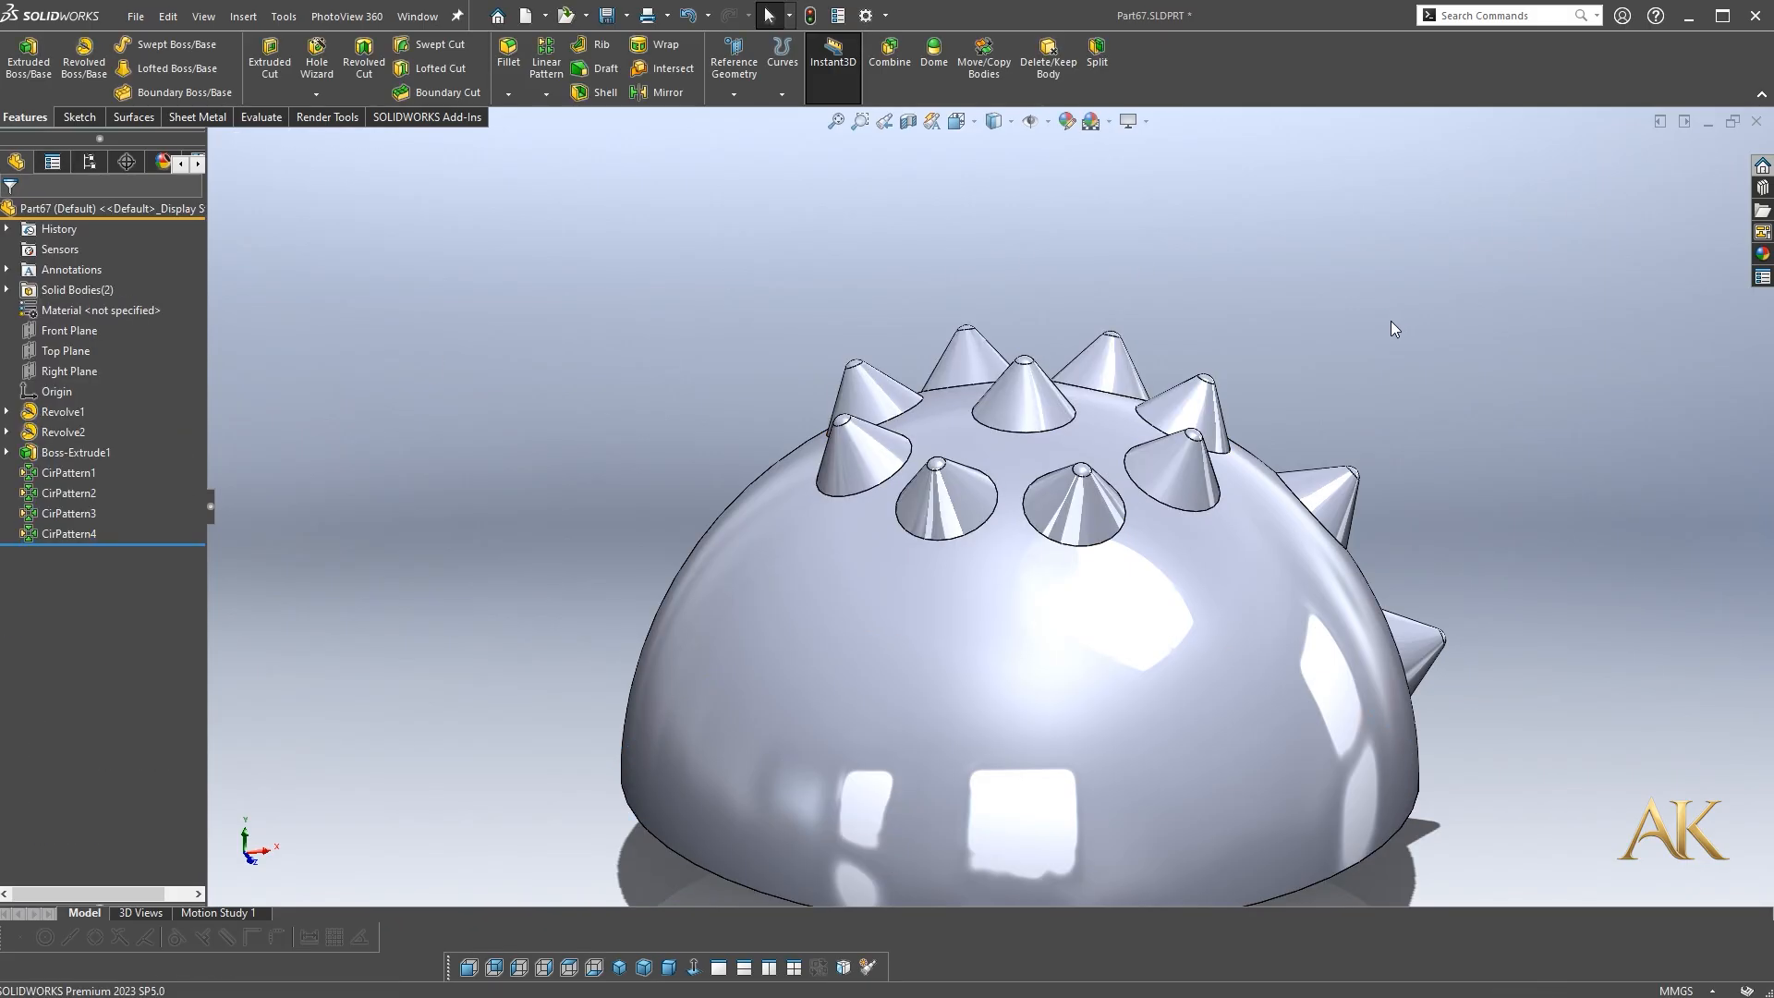
Start another circular pattern about the dome's base face for the middle ring of cones
{"action": "left_click", "coordinate": [545, 93]}
{"action": "left_click", "coordinate": [563, 135]}
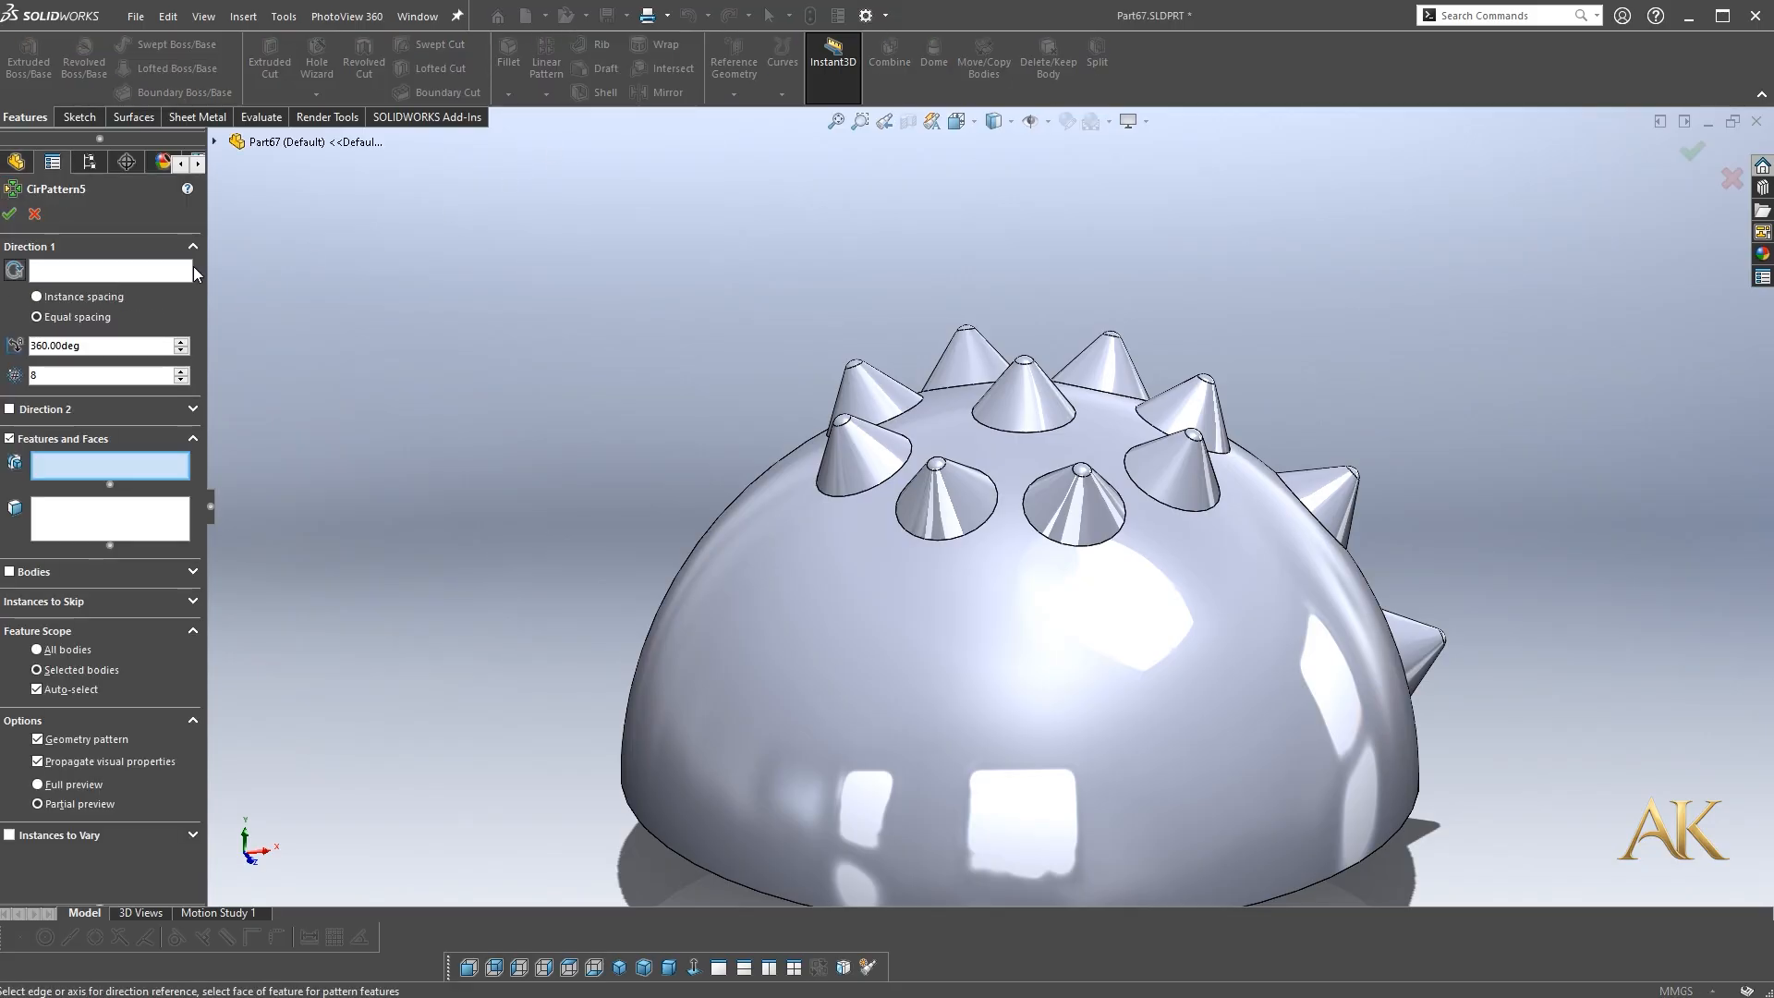
{"action": "left_click", "coordinate": [192, 270]}
{"action": "middle_click_drag", "start_coordinate": [942, 717], "coordinate": [970, 515]}
{"action": "left_click", "coordinate": [884, 739]}
{"action": "mouse_move", "coordinate": [884, 739]}
{"action": "middle_mouse_down"}
{"action": "mouse_move", "coordinate": [927, 546]}
{"action": "mouse_move", "coordinate": [871, 712]}
{"action": "middle_mouse_up"}
Pattern the middle side cone with 15 equally spaced instances over 360° and create the ring
{"action": "left_click", "coordinate": [127, 474]}
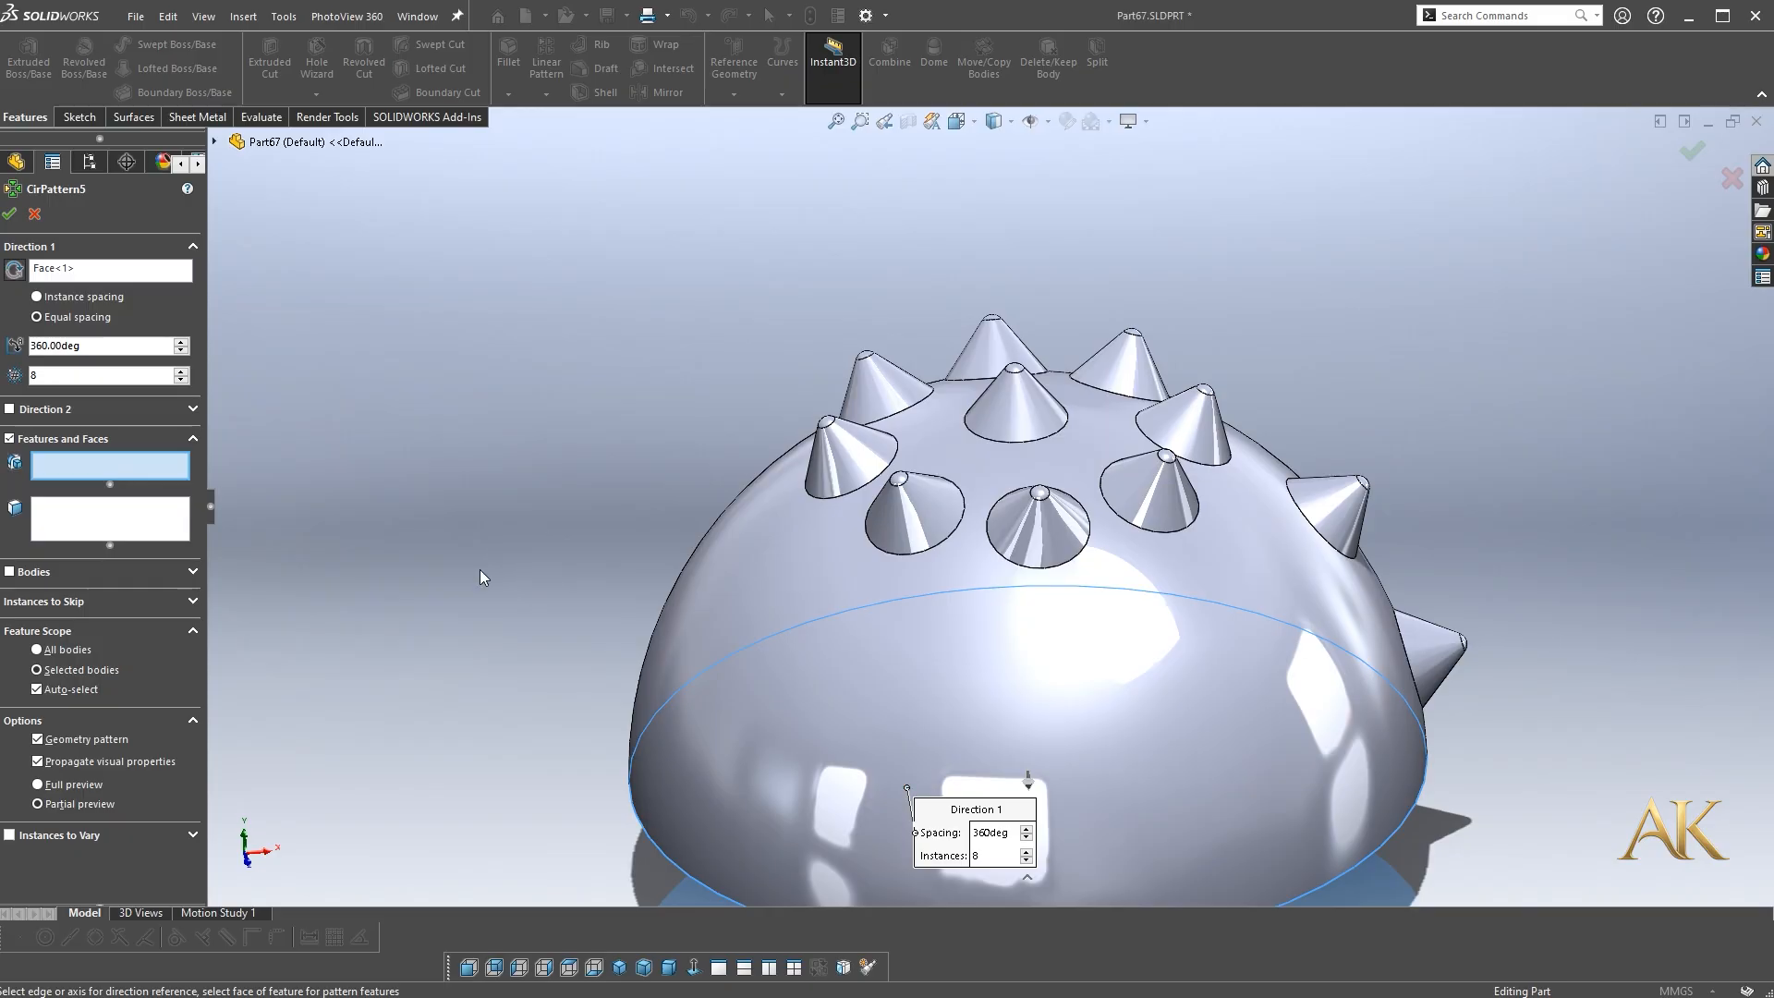
{"action": "left_click", "coordinate": [1330, 508]}
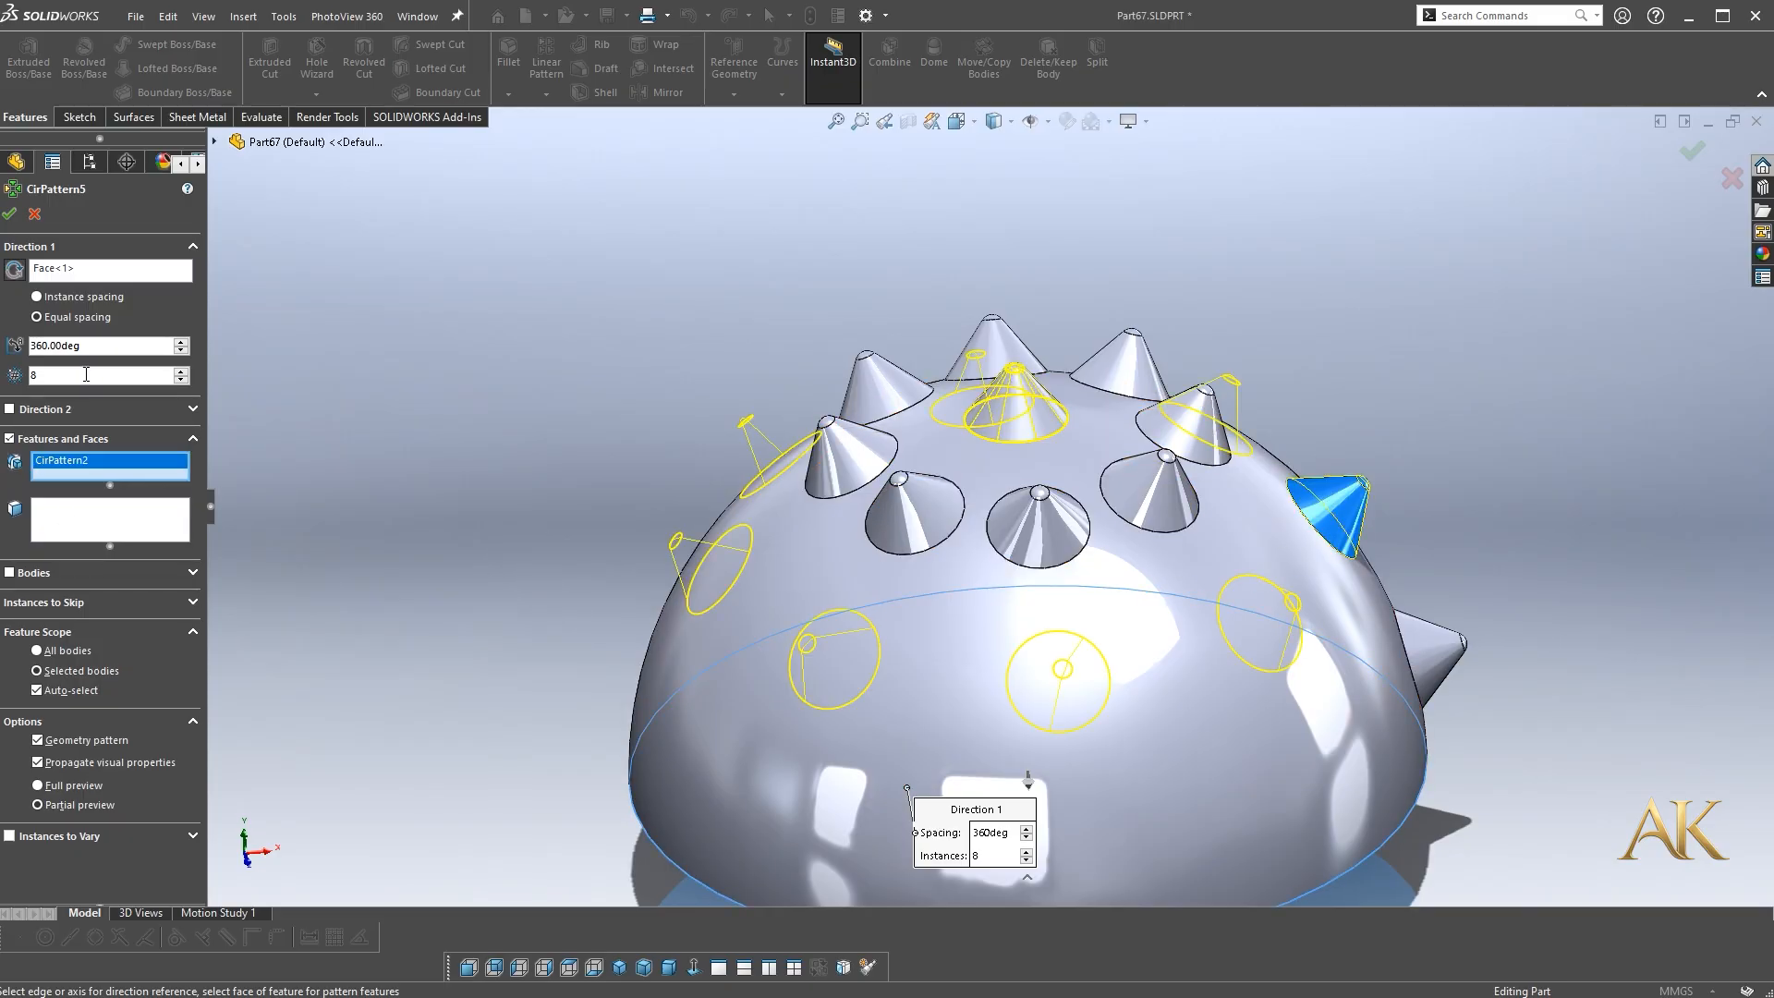
{"action": "type", "text": "15"}
{"action": "key", "text": "Return"}
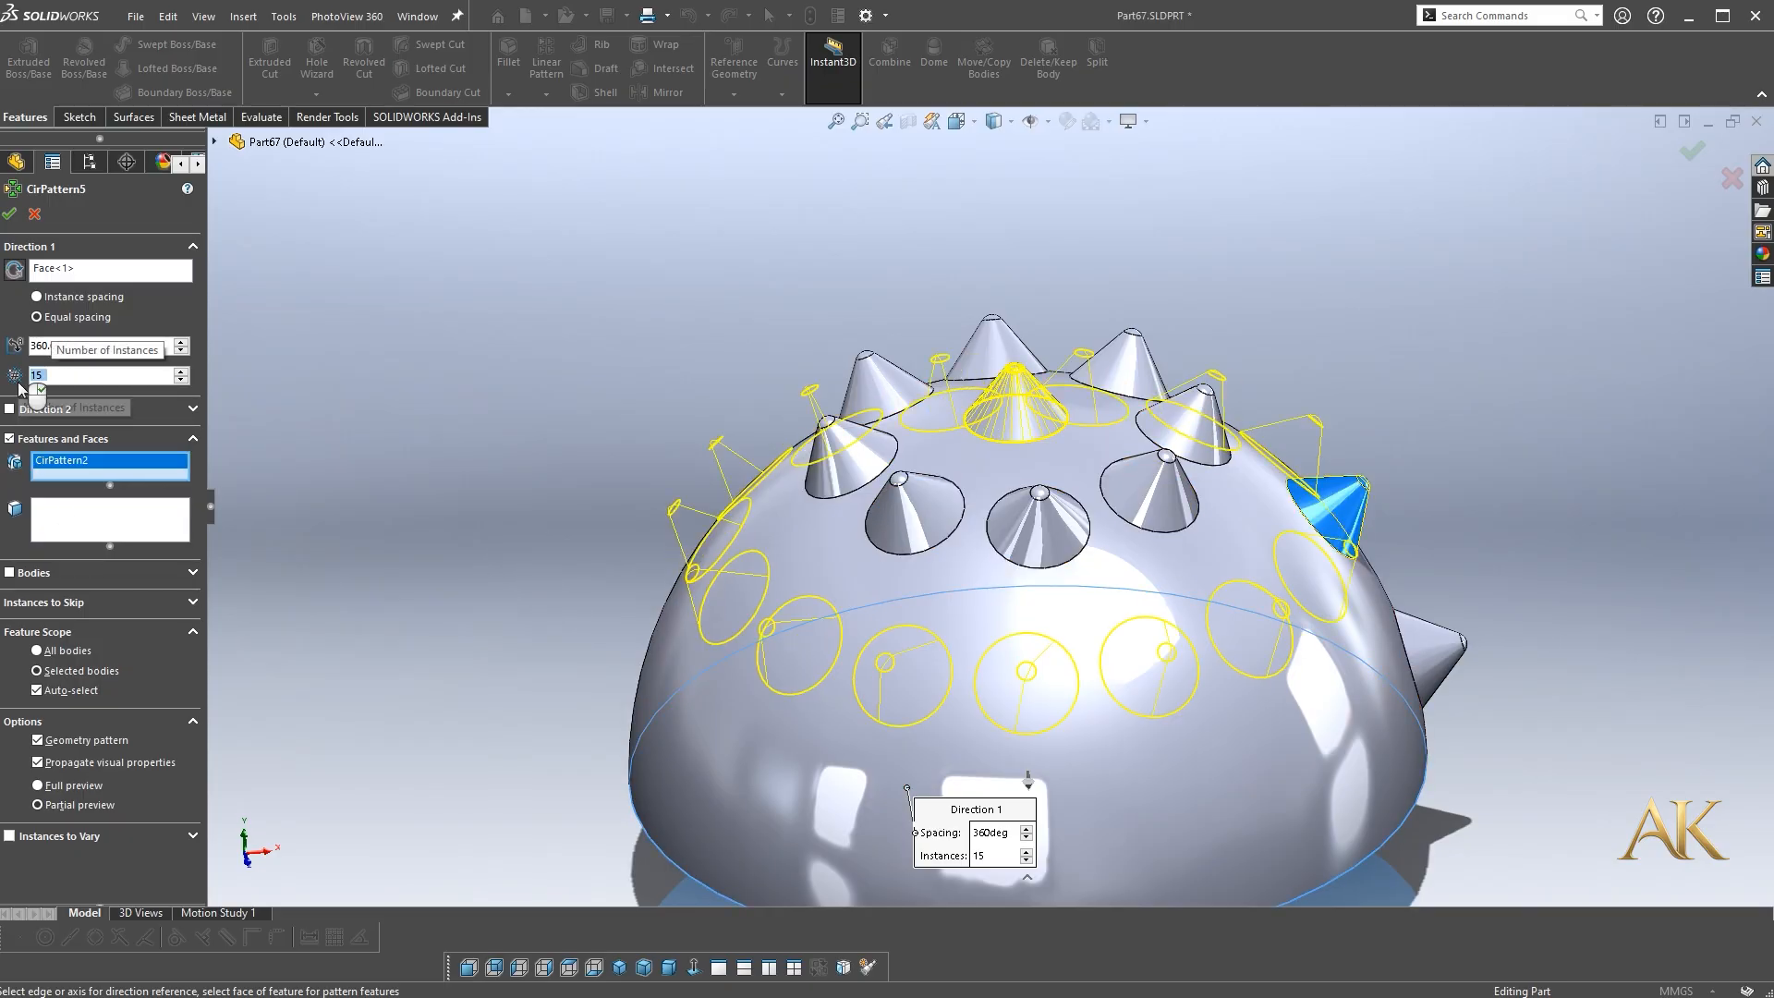
{"action": "left_click", "coordinate": [9, 213]}
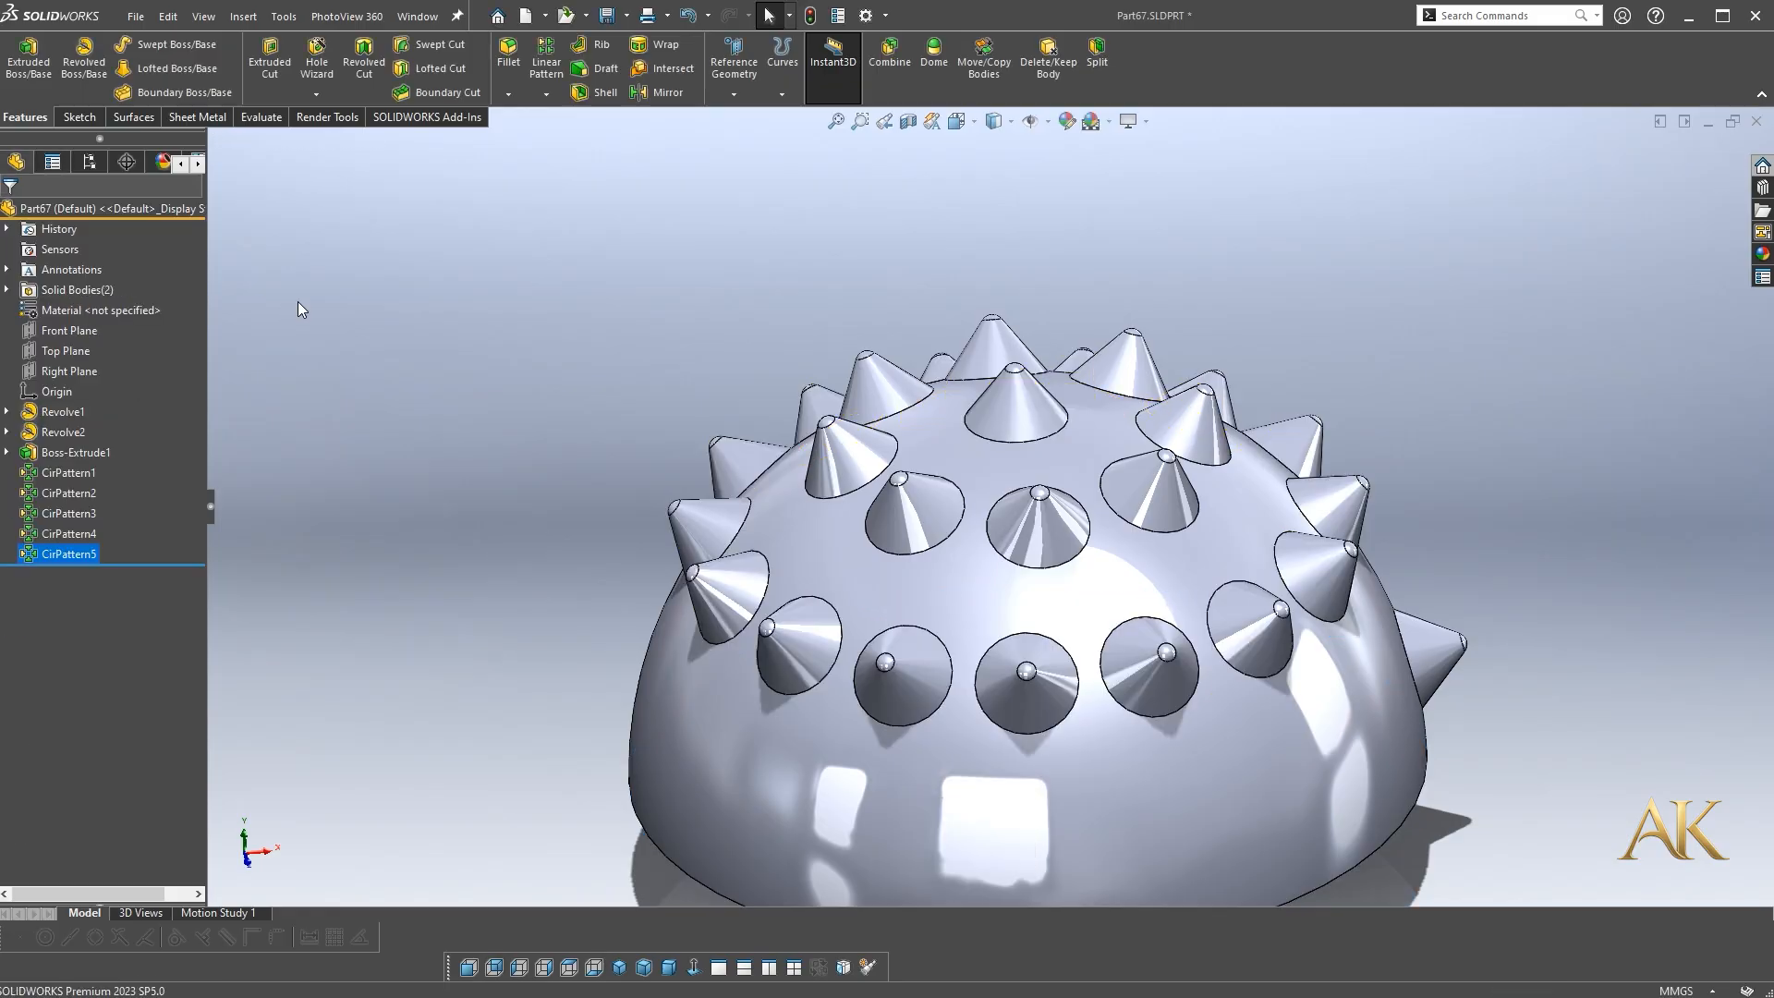
Start a circular pattern about the dome's base face for the lowest ring of cones
{"action": "left_click", "coordinate": [546, 94]}
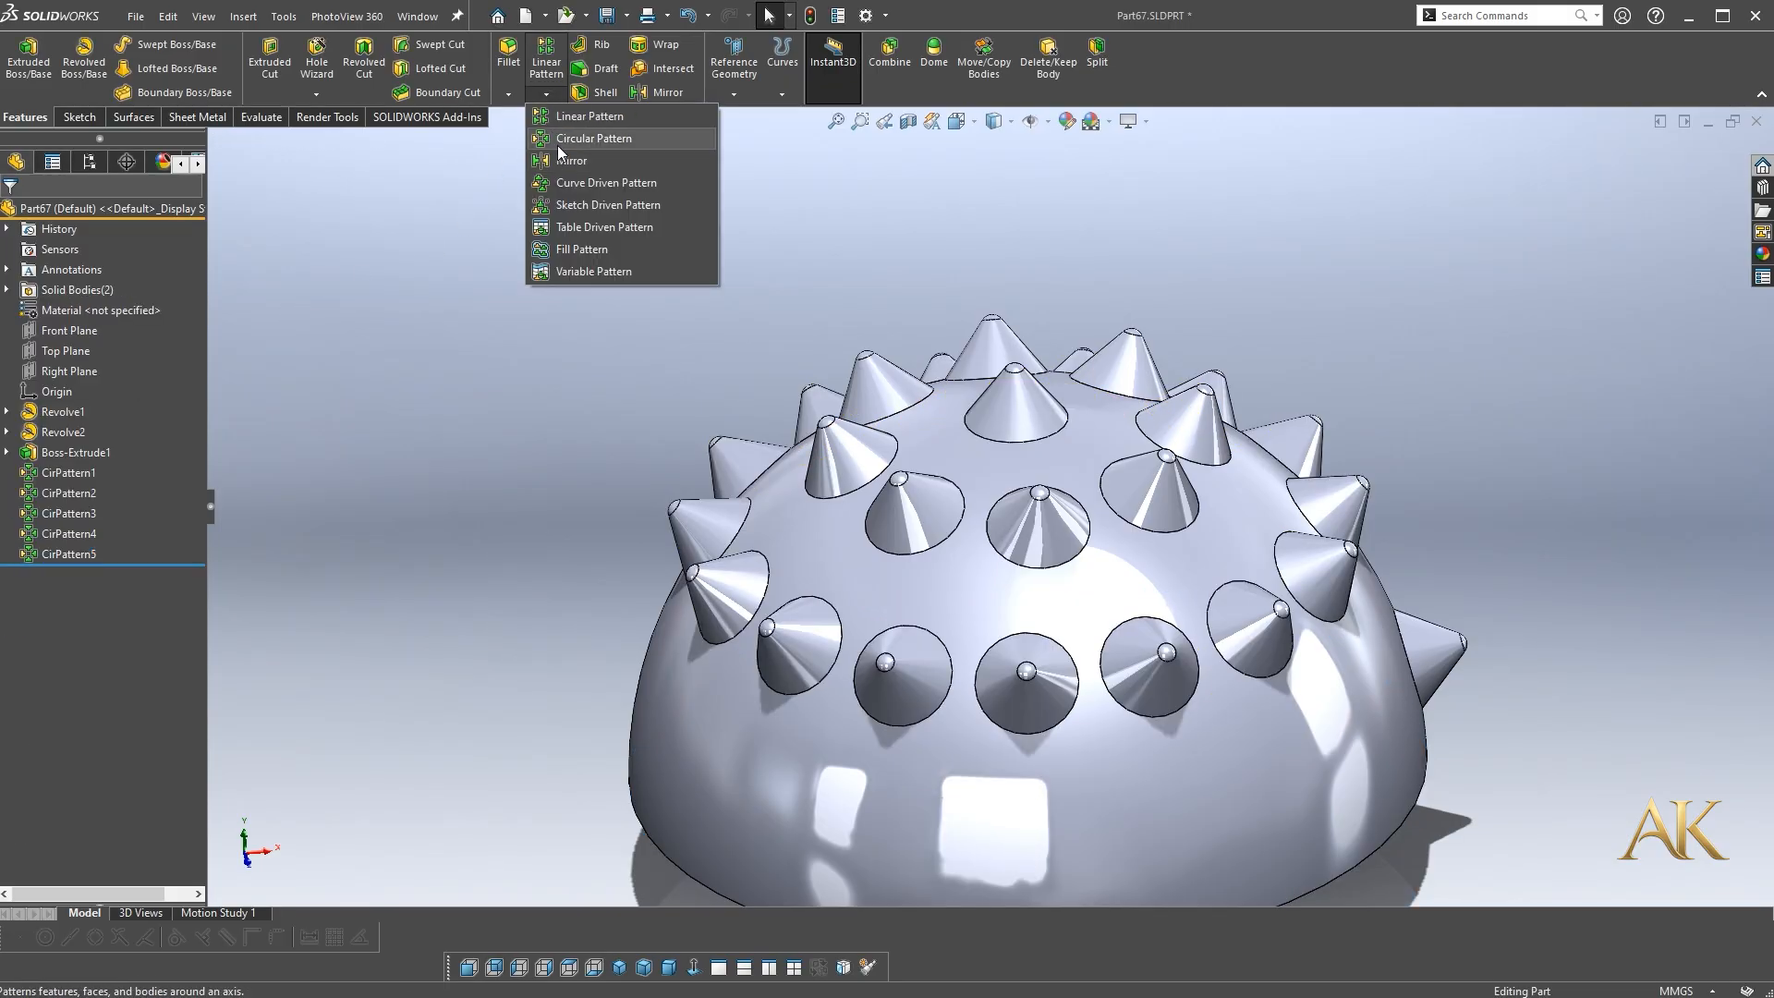
{"action": "left_click", "coordinate": [557, 143]}
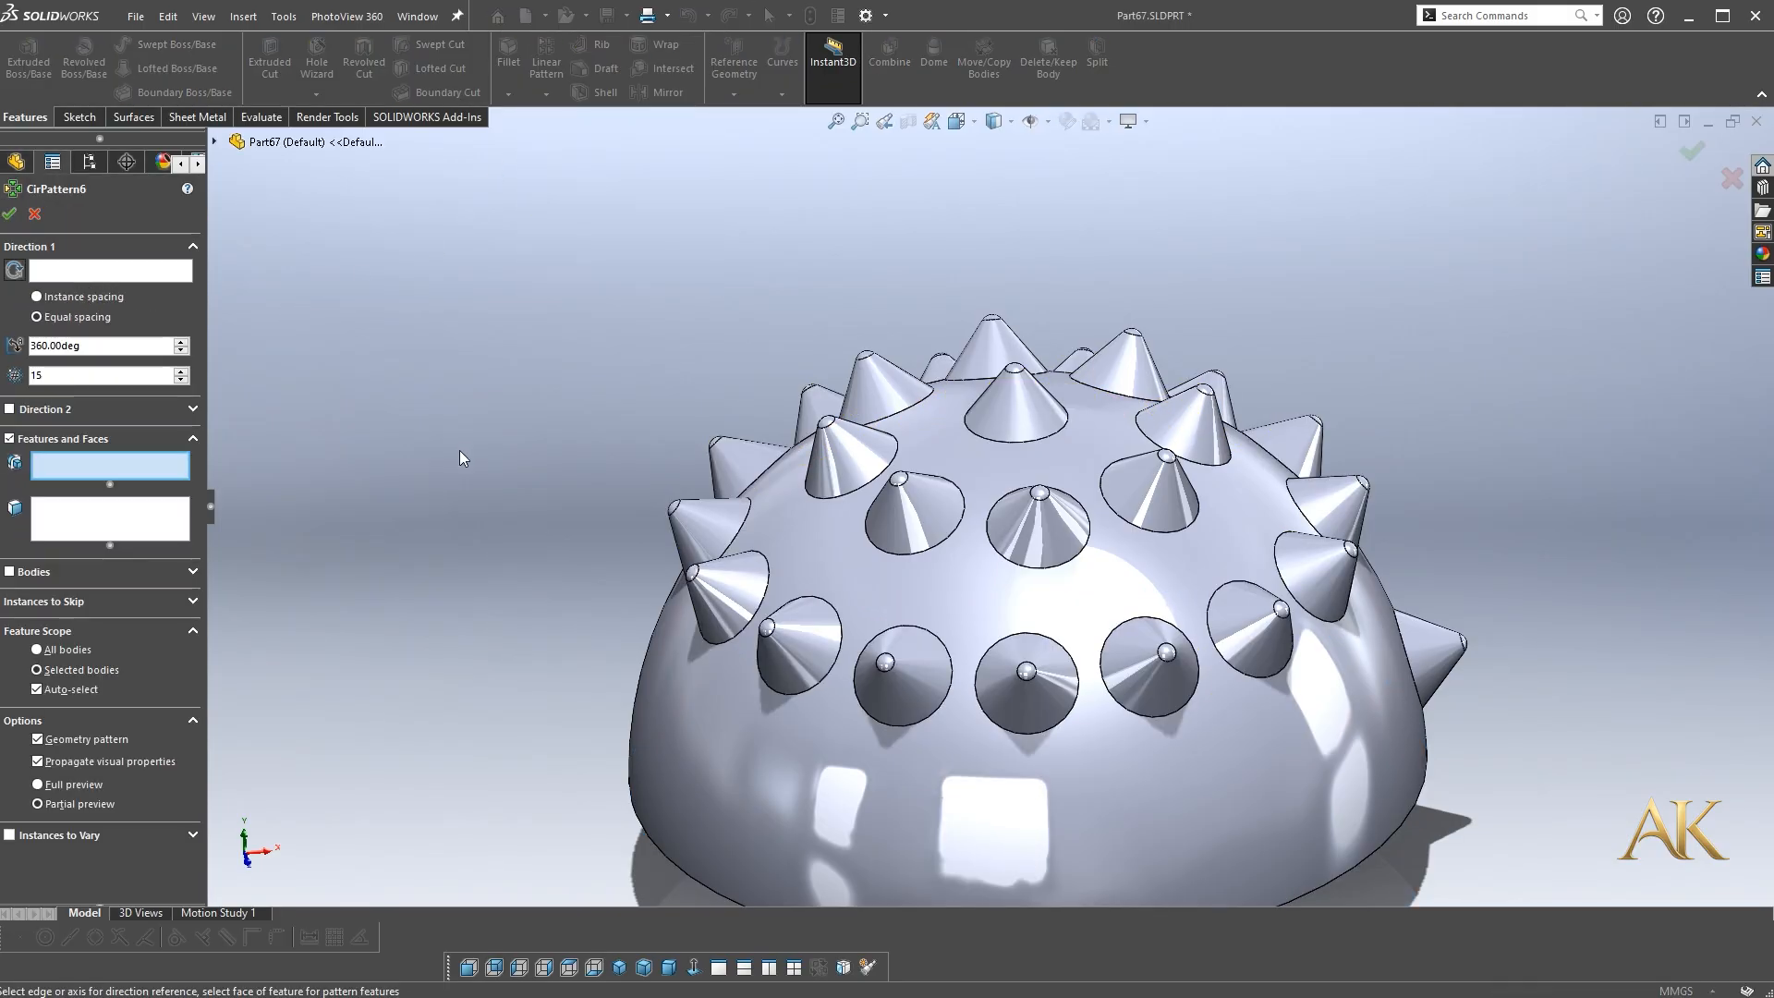
{"action": "left_click", "coordinate": [181, 276]}
{"action": "middle_click_drag", "start_coordinate": [997, 819], "coordinate": [1031, 607]}
{"action": "left_click", "coordinate": [998, 694]}
{"action": "middle_click_drag", "start_coordinate": [998, 695], "coordinate": [1026, 794]}
Pattern the lowest side cone with 19 equally spaced instances over 360° and create the ring
{"action": "left_click", "coordinate": [130, 465]}
{"action": "left_click", "coordinate": [1427, 640]}
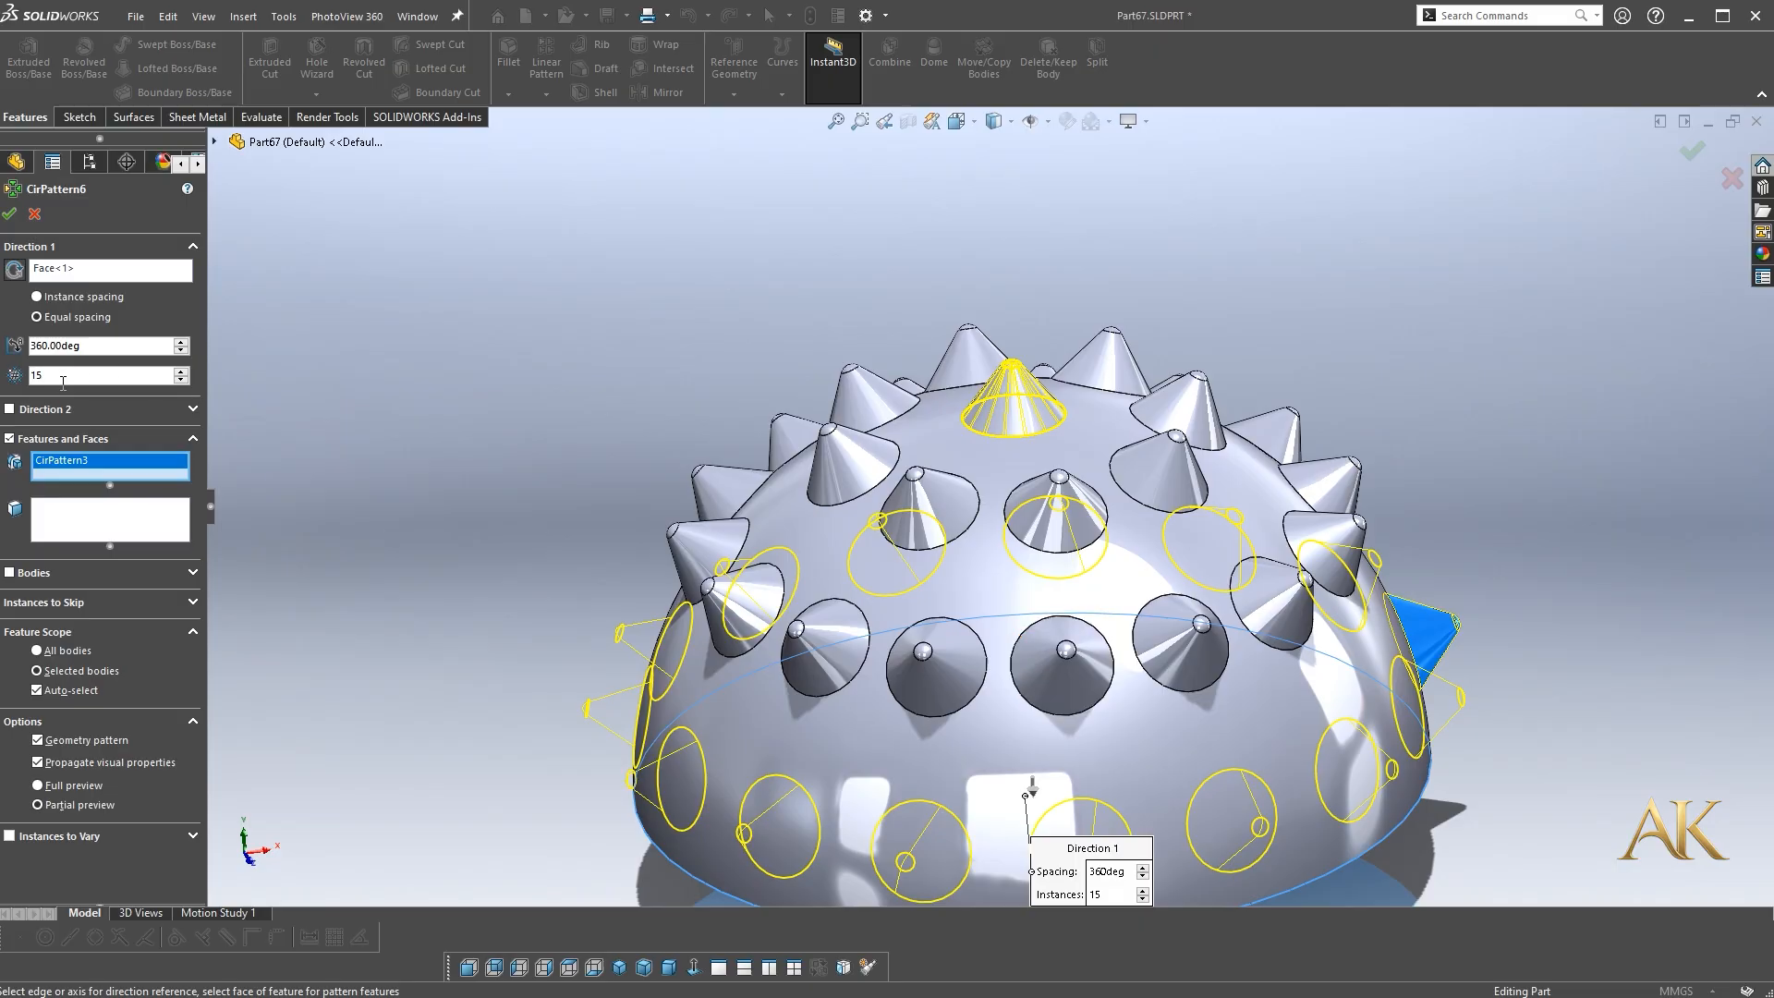
{"action": "type", "text": "9"}
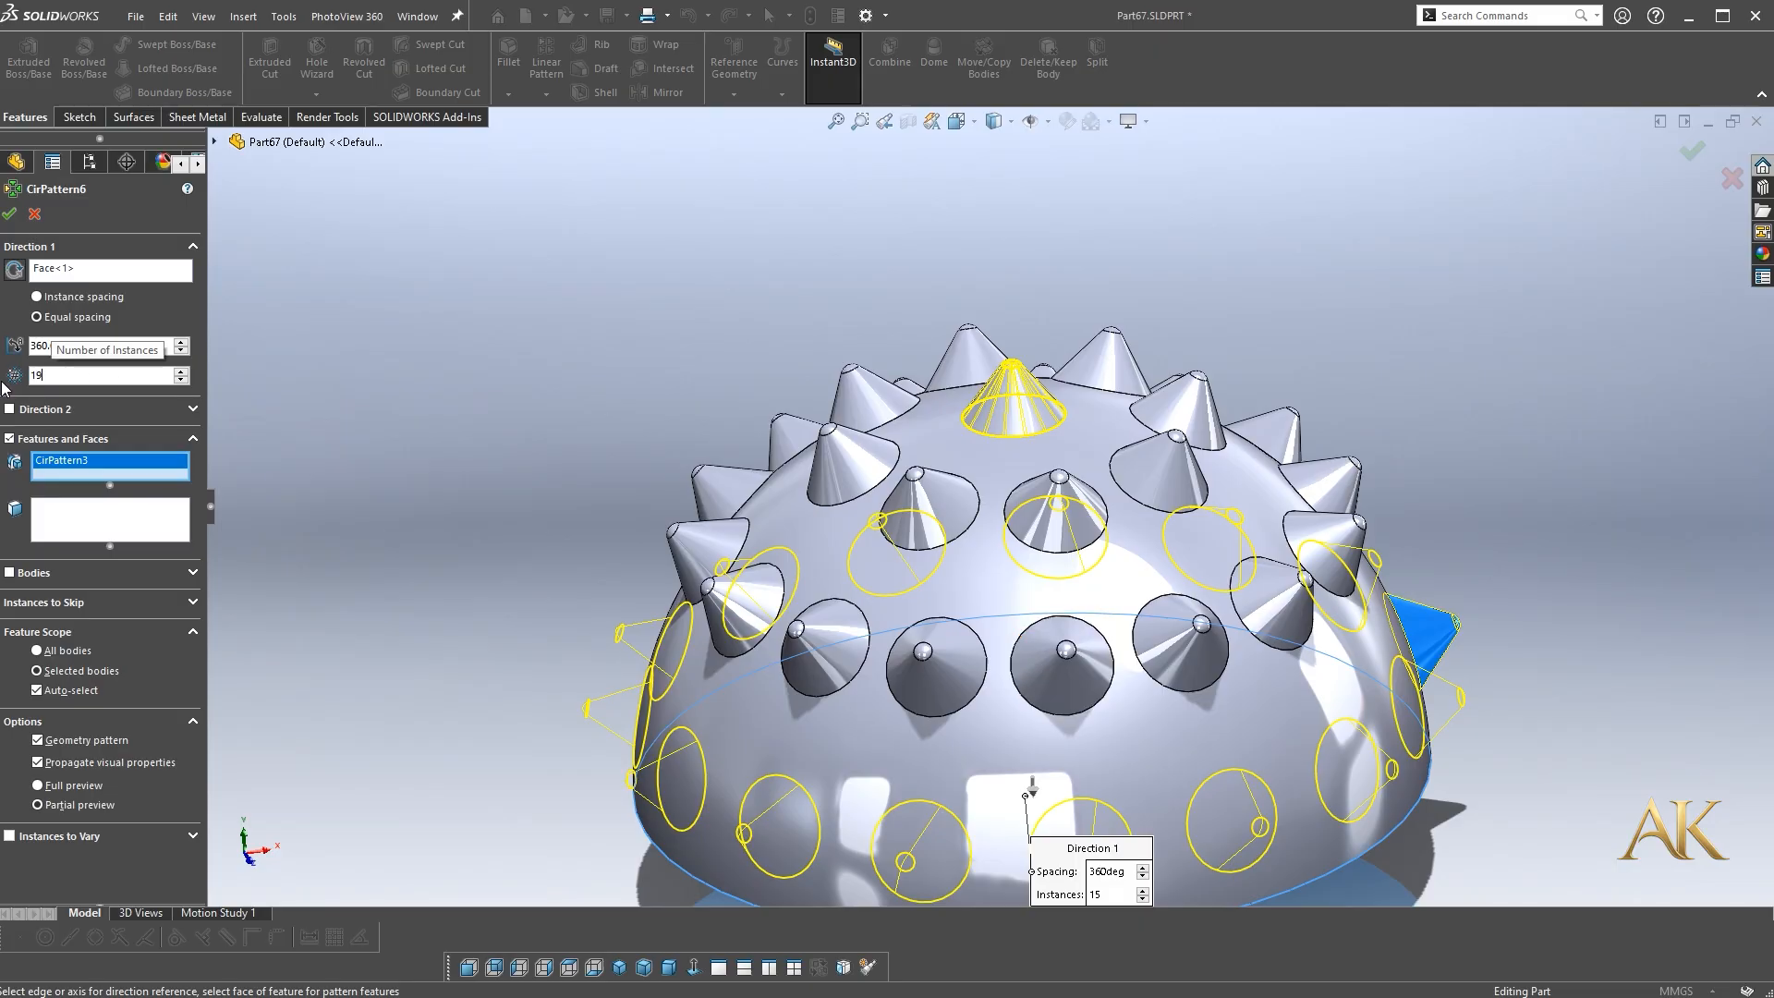
{"action": "key", "text": "Return"}
{"action": "left_click", "coordinate": [10, 214]}
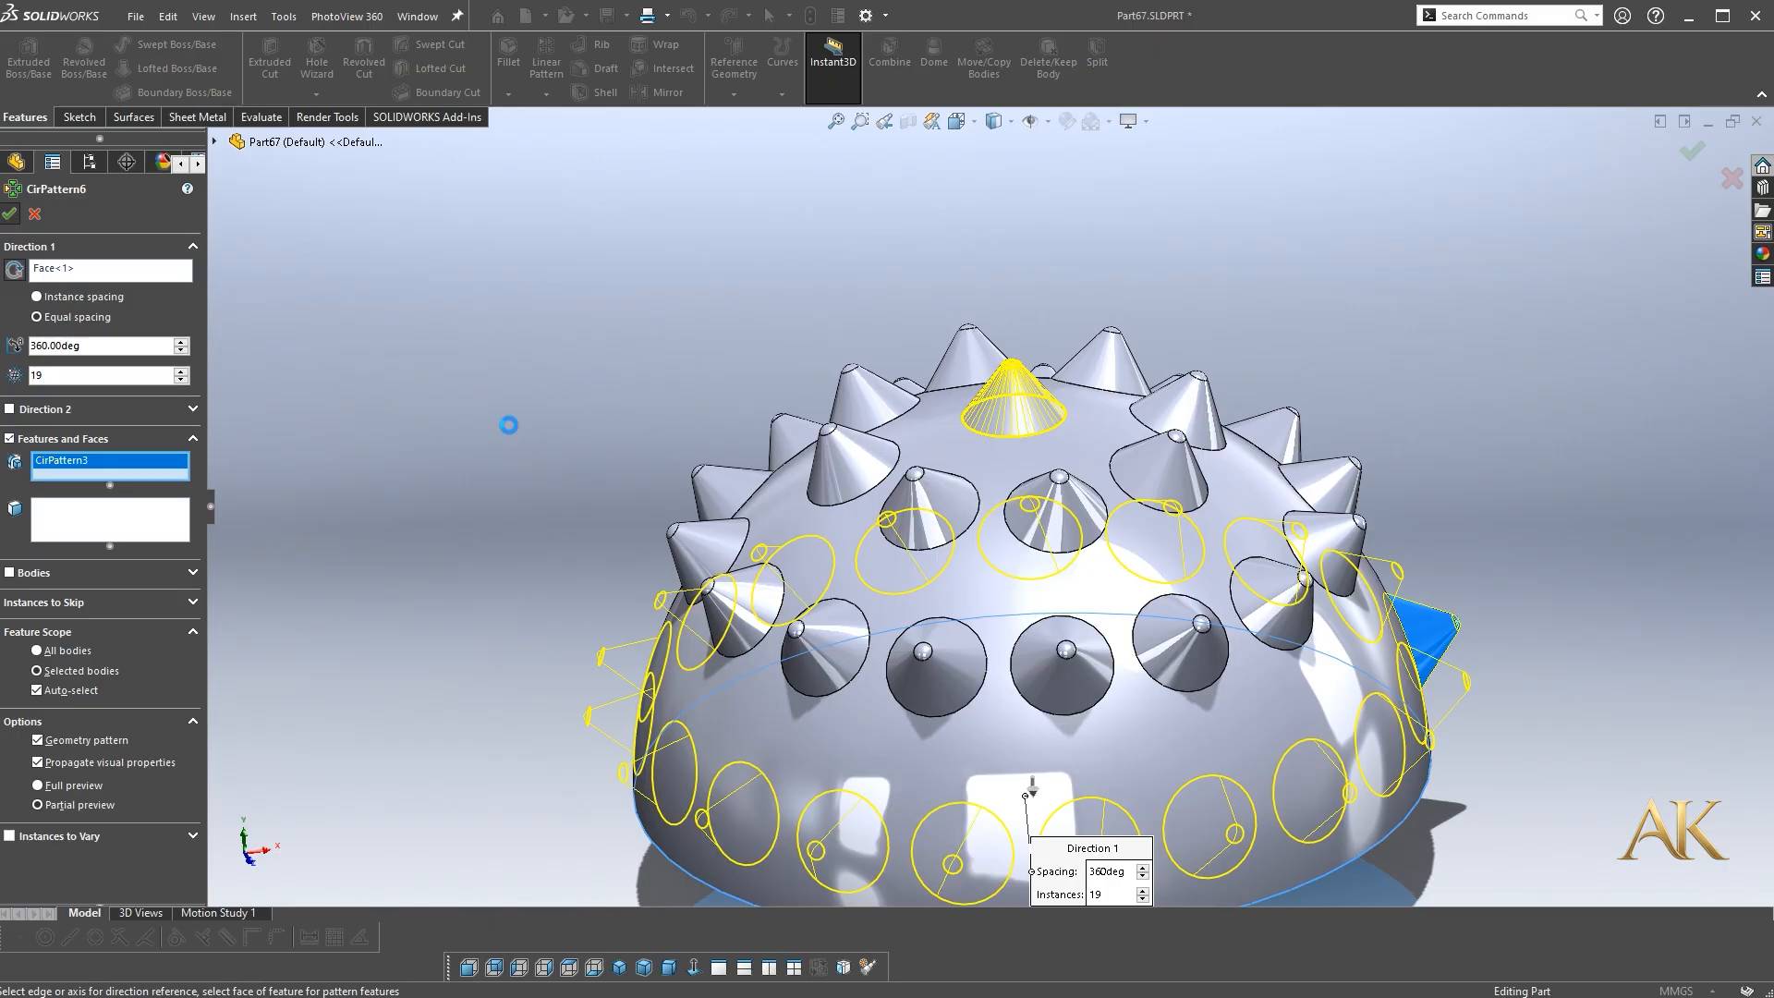
Start a Mirror feature using the dome's flat base face as the mirror plane
{"action": "scroll", "coordinate": [1030, 635], "scroll_direction": "up", "scroll_amount": 3}
{"action": "middle_click_drag", "start_coordinate": [1028, 635], "coordinate": [1022, 513]}
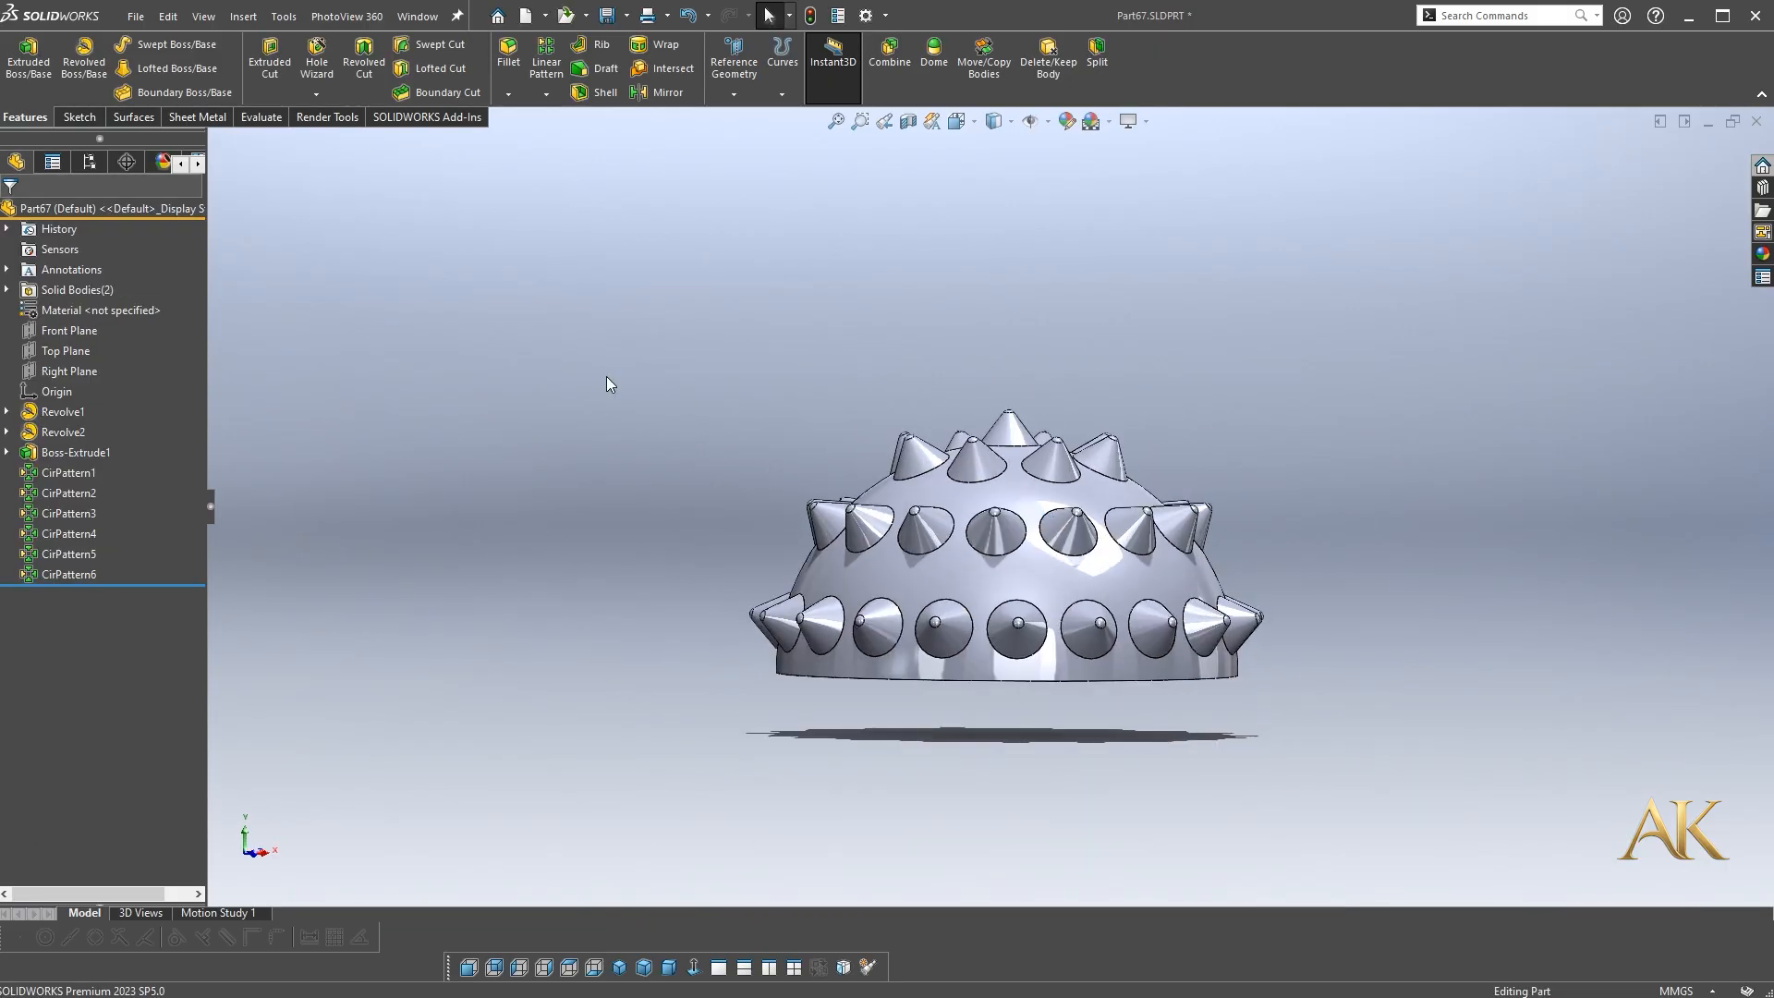
{"action": "left_click", "coordinate": [546, 94]}
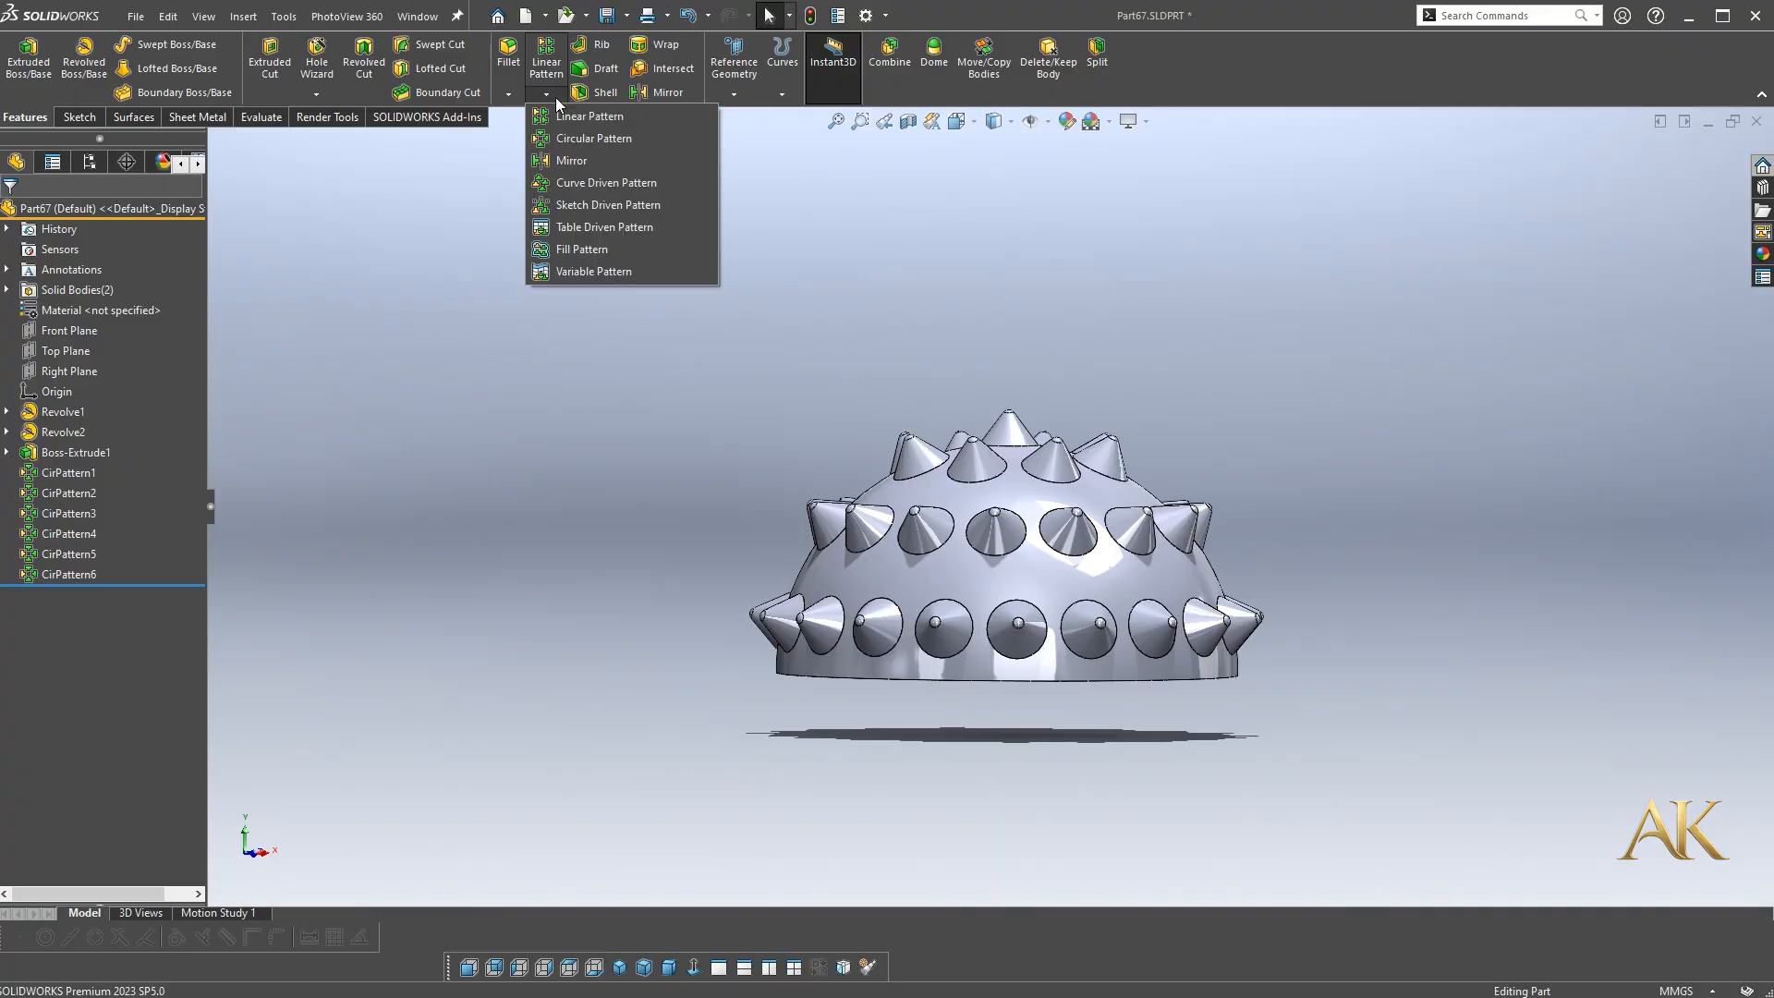
{"action": "left_click", "coordinate": [656, 90]}
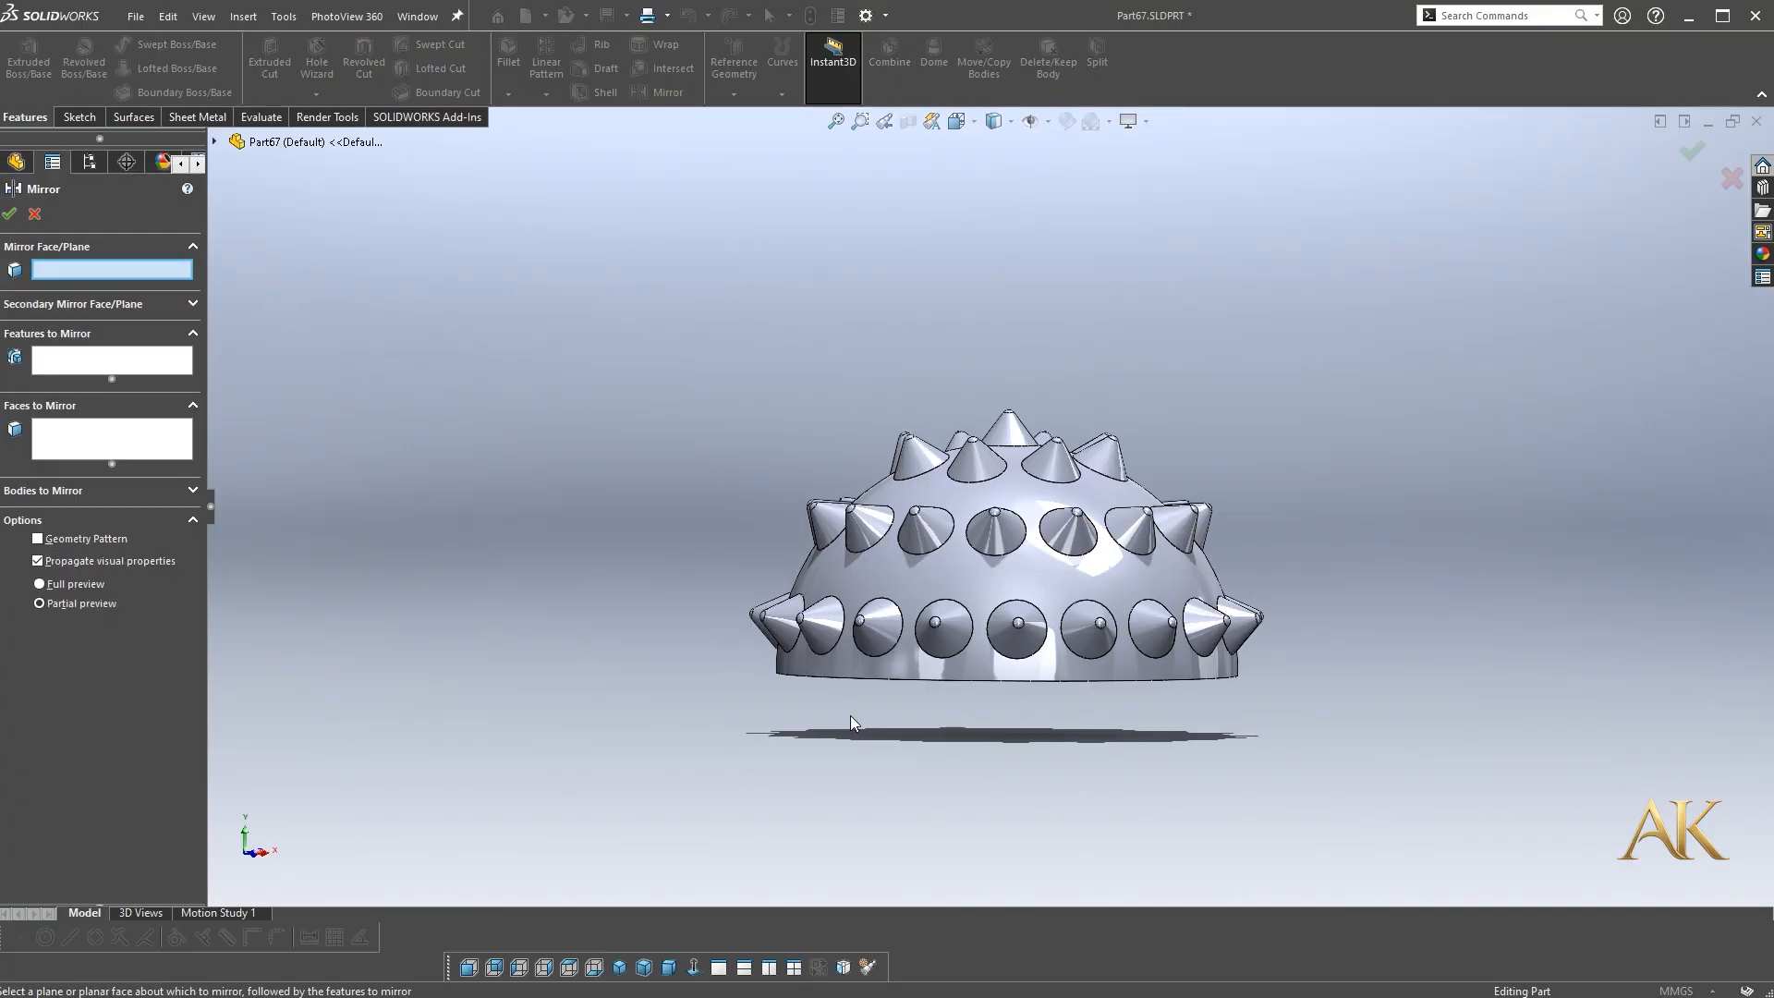
{"action": "middle_click_drag", "start_coordinate": [850, 724], "coordinate": [845, 637]}
{"action": "left_click", "coordinate": [831, 674]}
{"action": "middle_click_drag", "start_coordinate": [729, 455], "coordinate": [705, 581]}
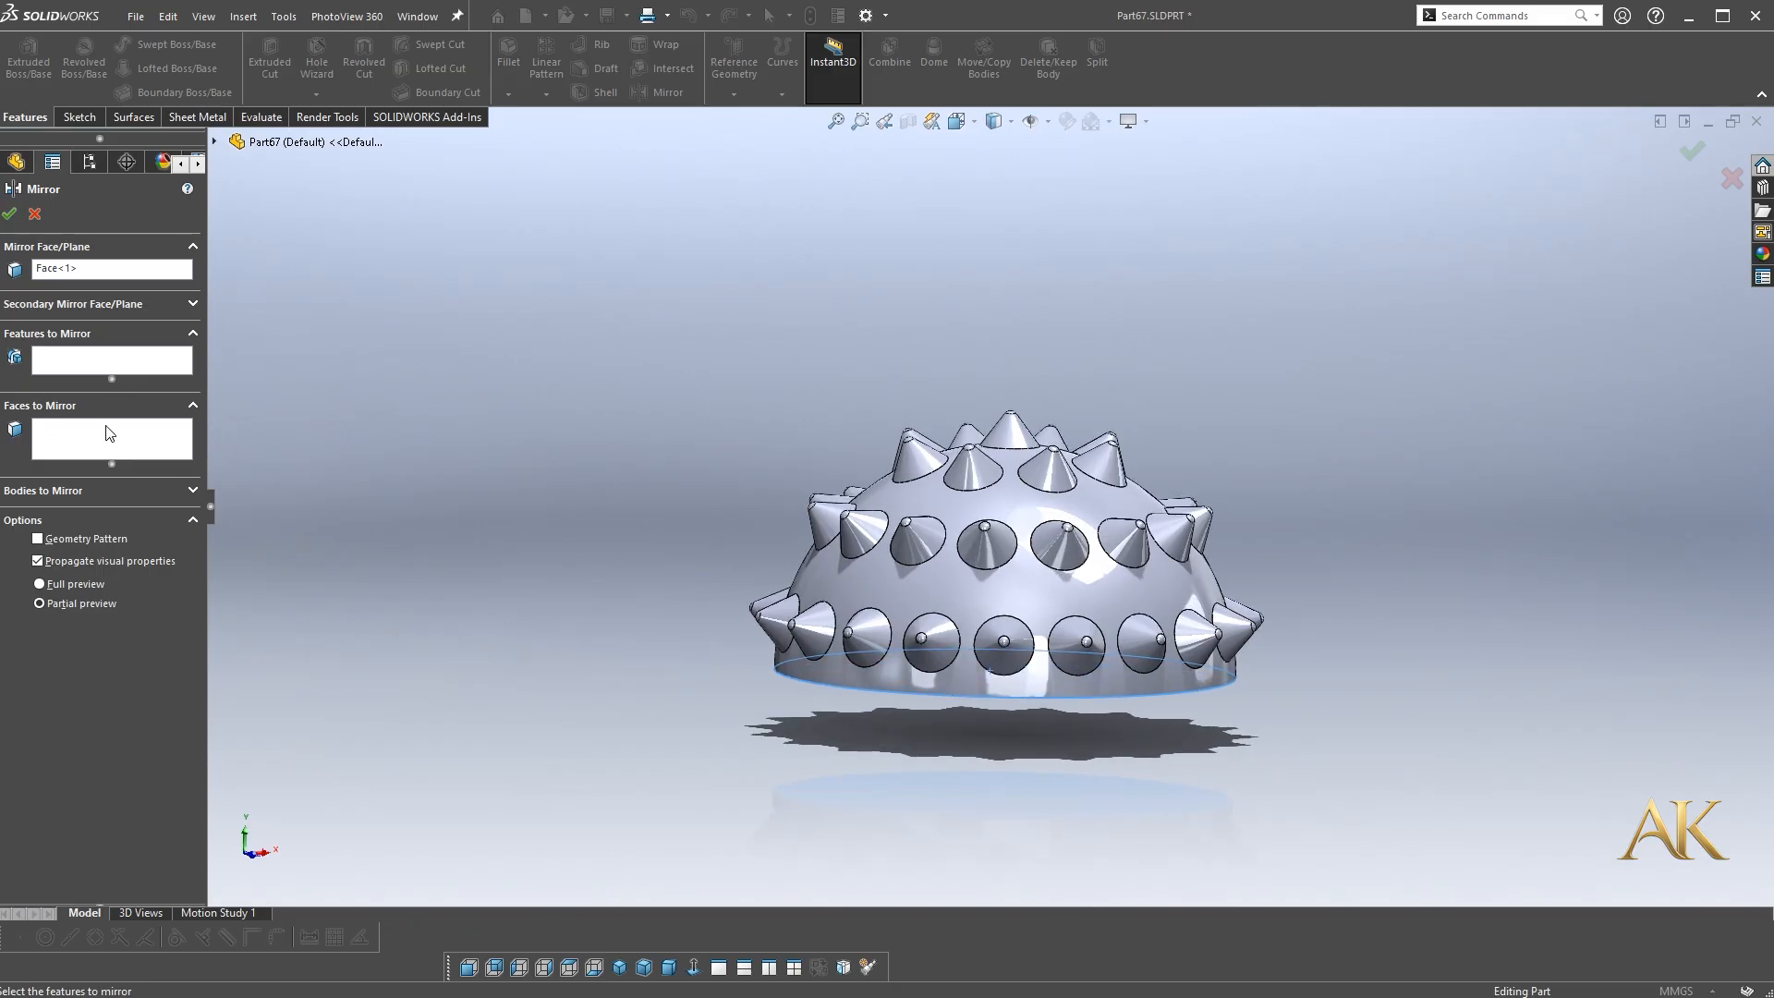
Mirror the spiked dome as a solid body, without merging solids, to form the lower half of the ball
{"action": "left_click", "coordinate": [61, 491]}
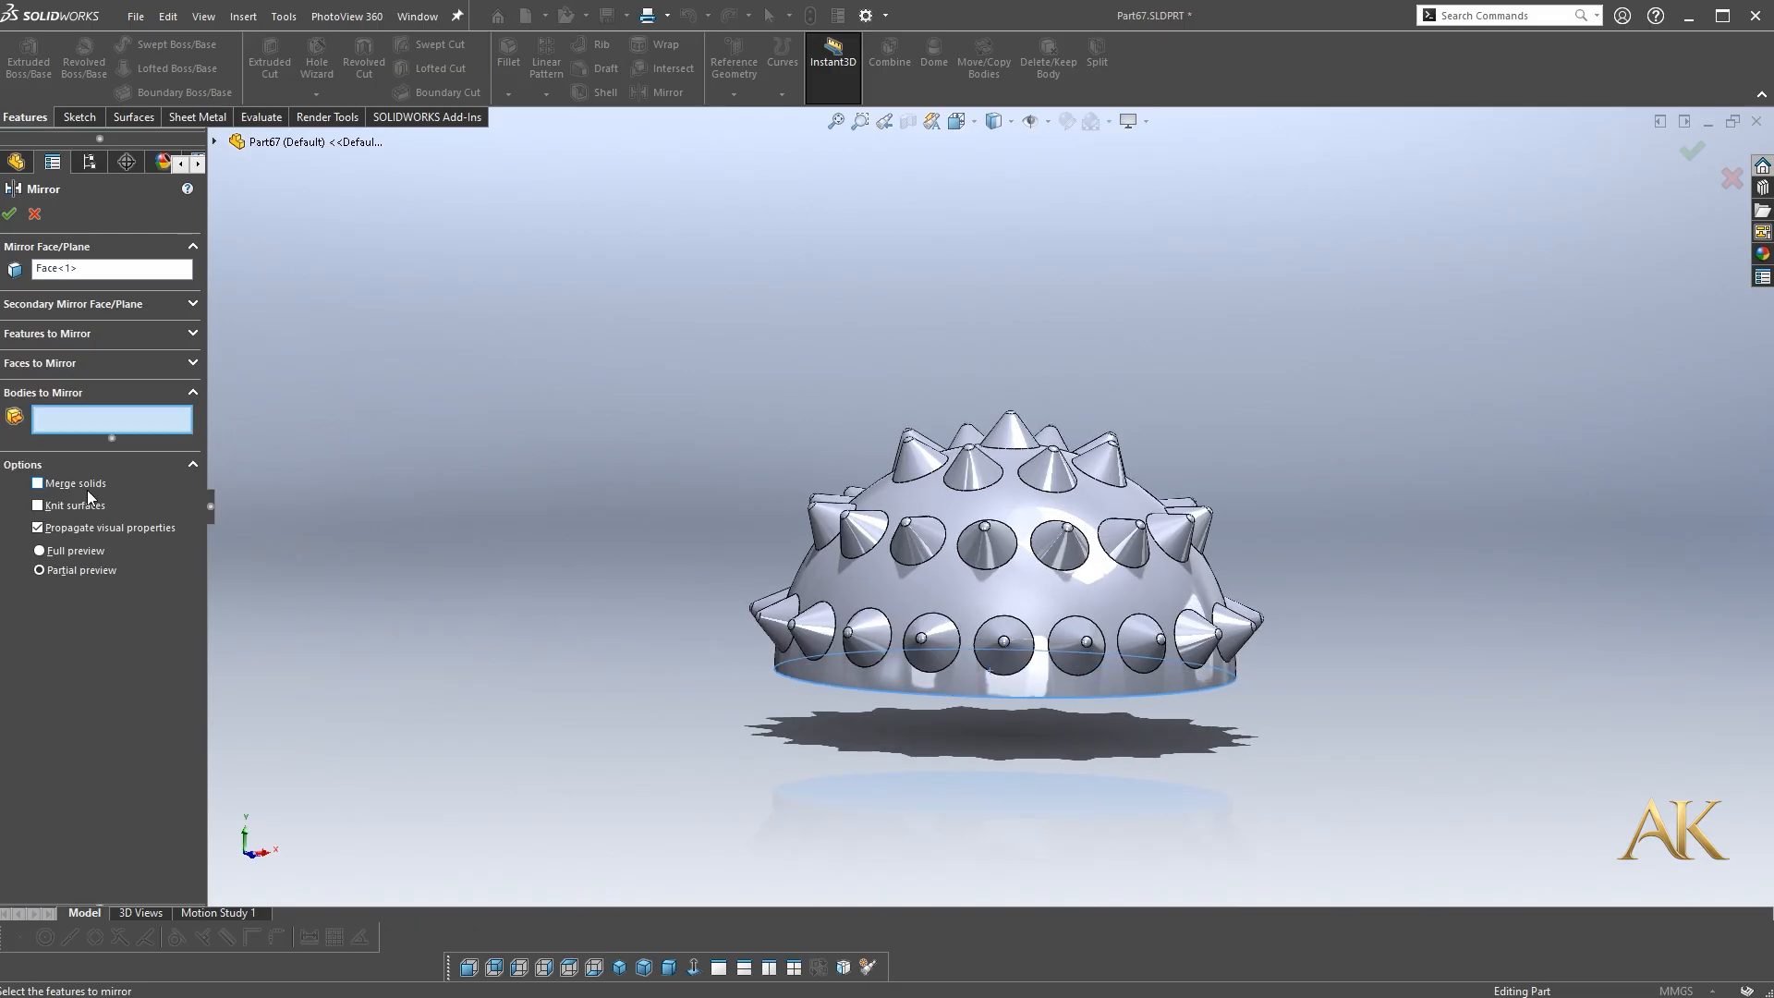
{"action": "left_click", "coordinate": [214, 140]}
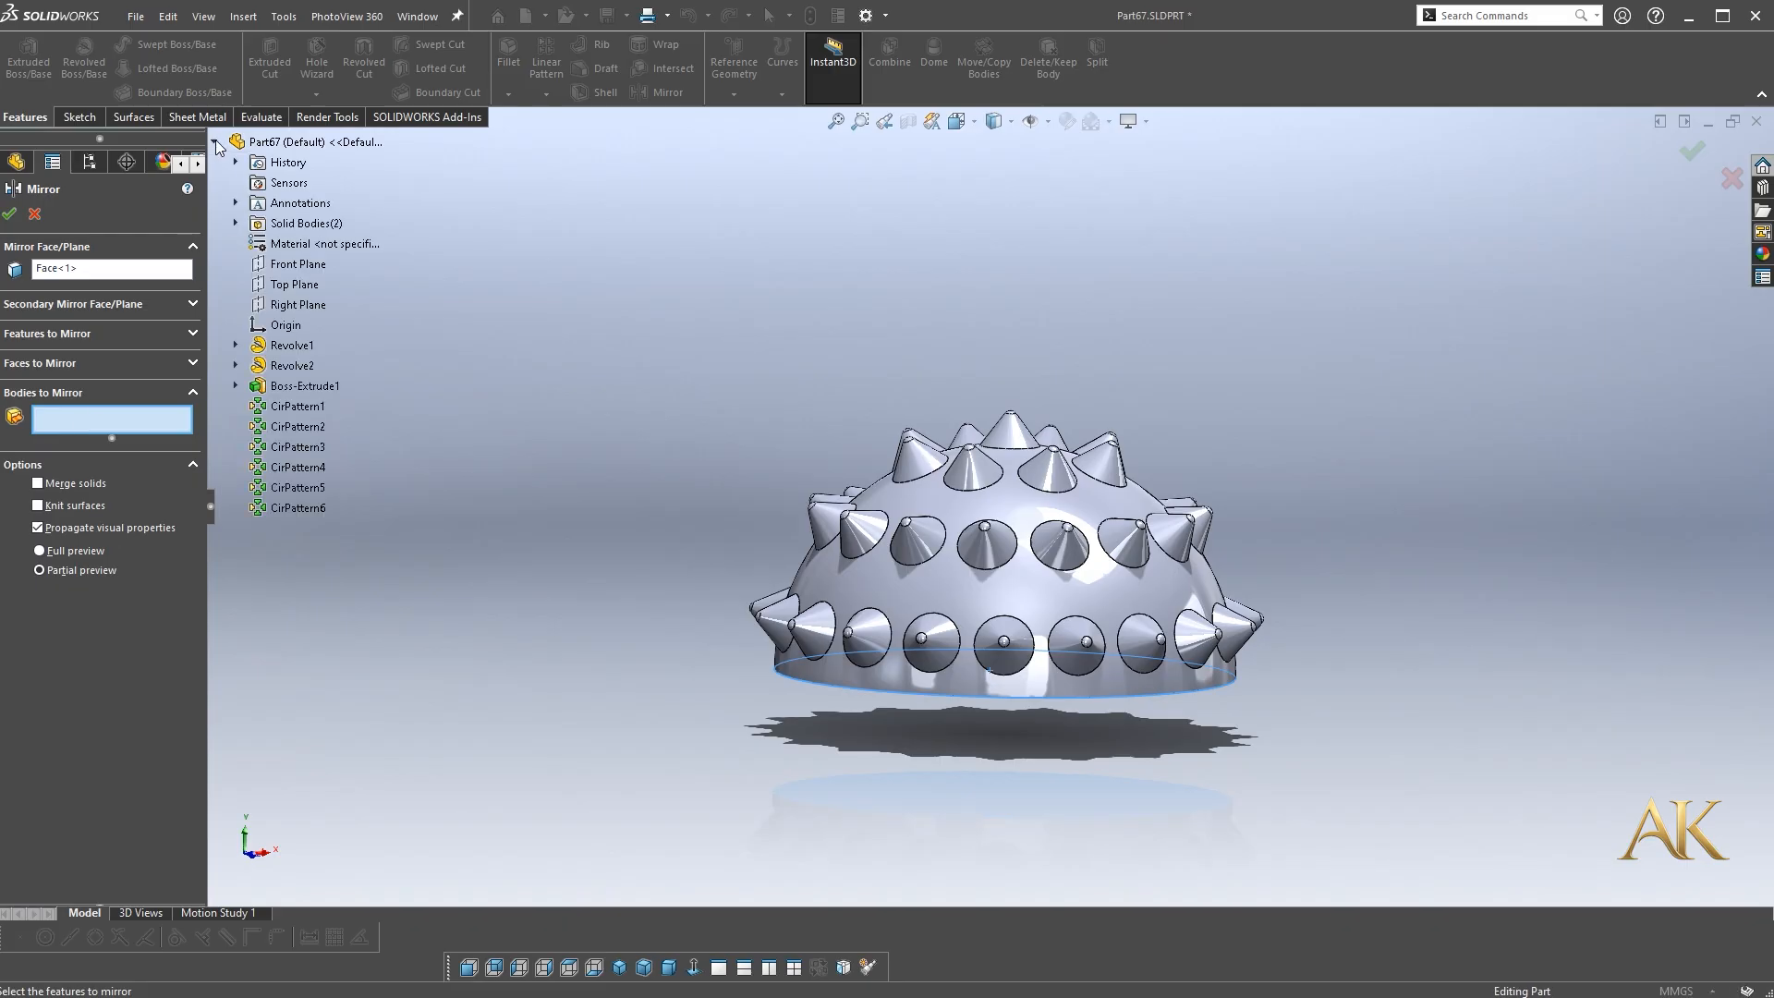
{"action": "left_click", "coordinate": [237, 223]}
{"action": "left_click", "coordinate": [314, 264]}
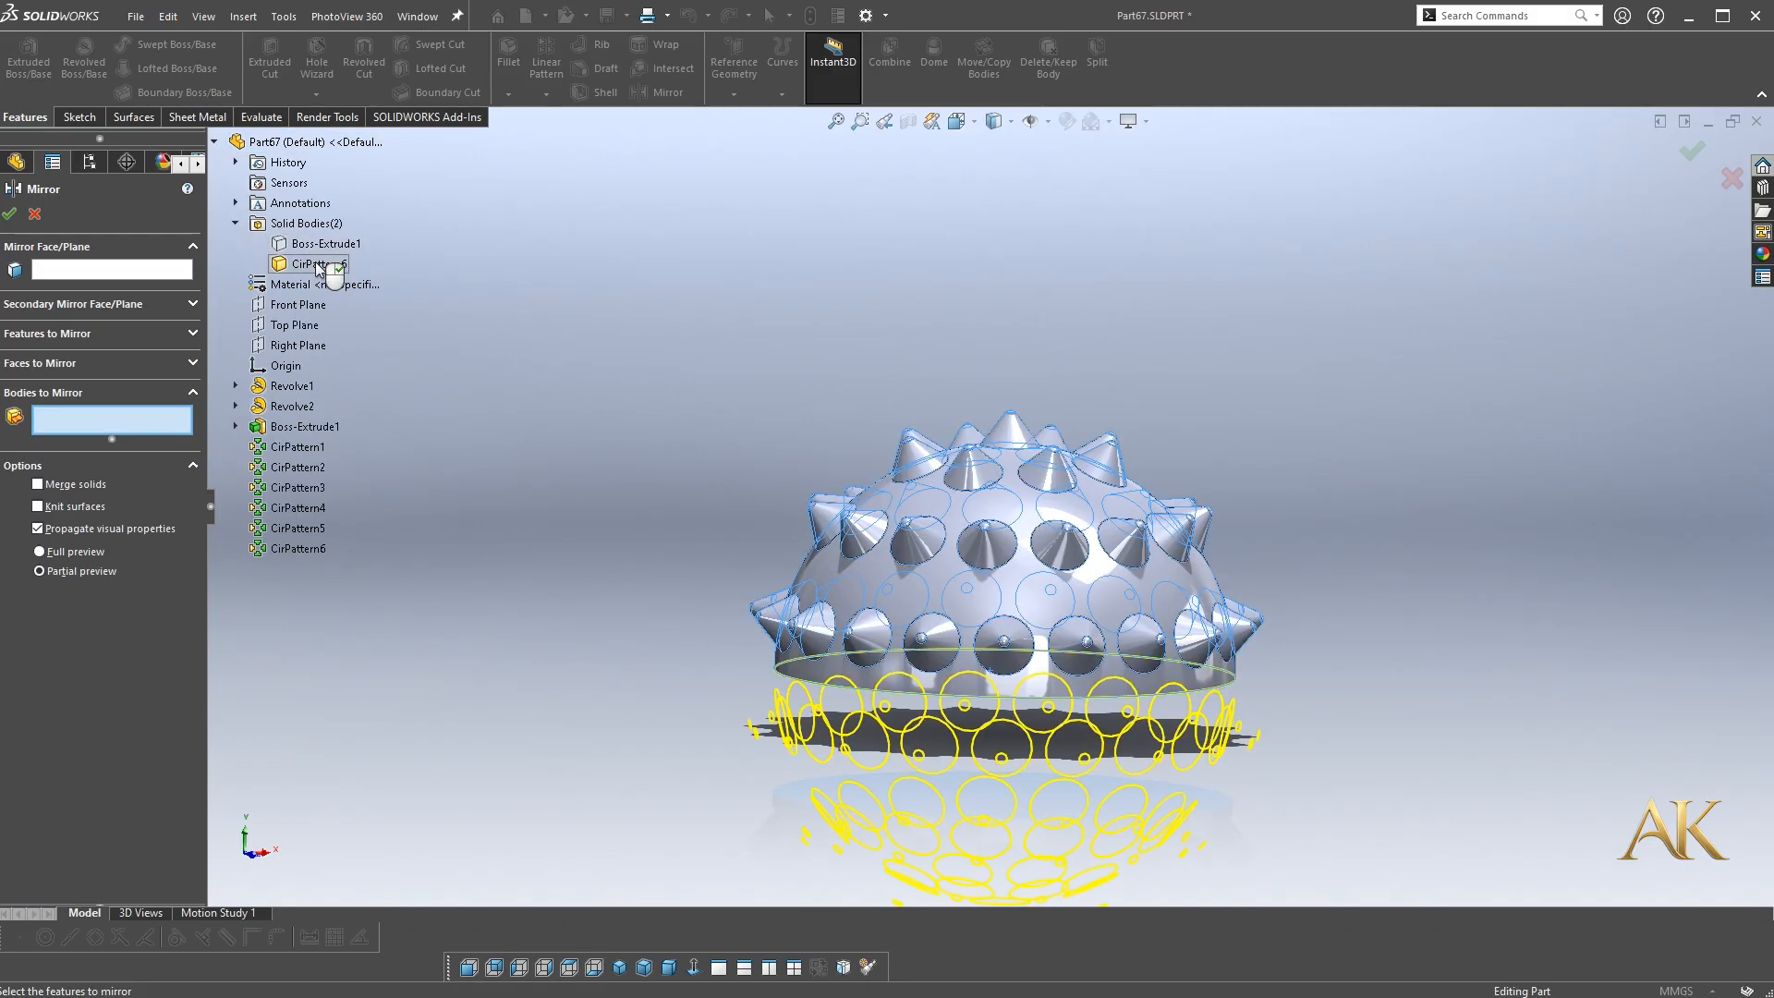
{"action": "left_click", "coordinate": [9, 213]}
{"action": "left_click", "coordinate": [605, 451]}
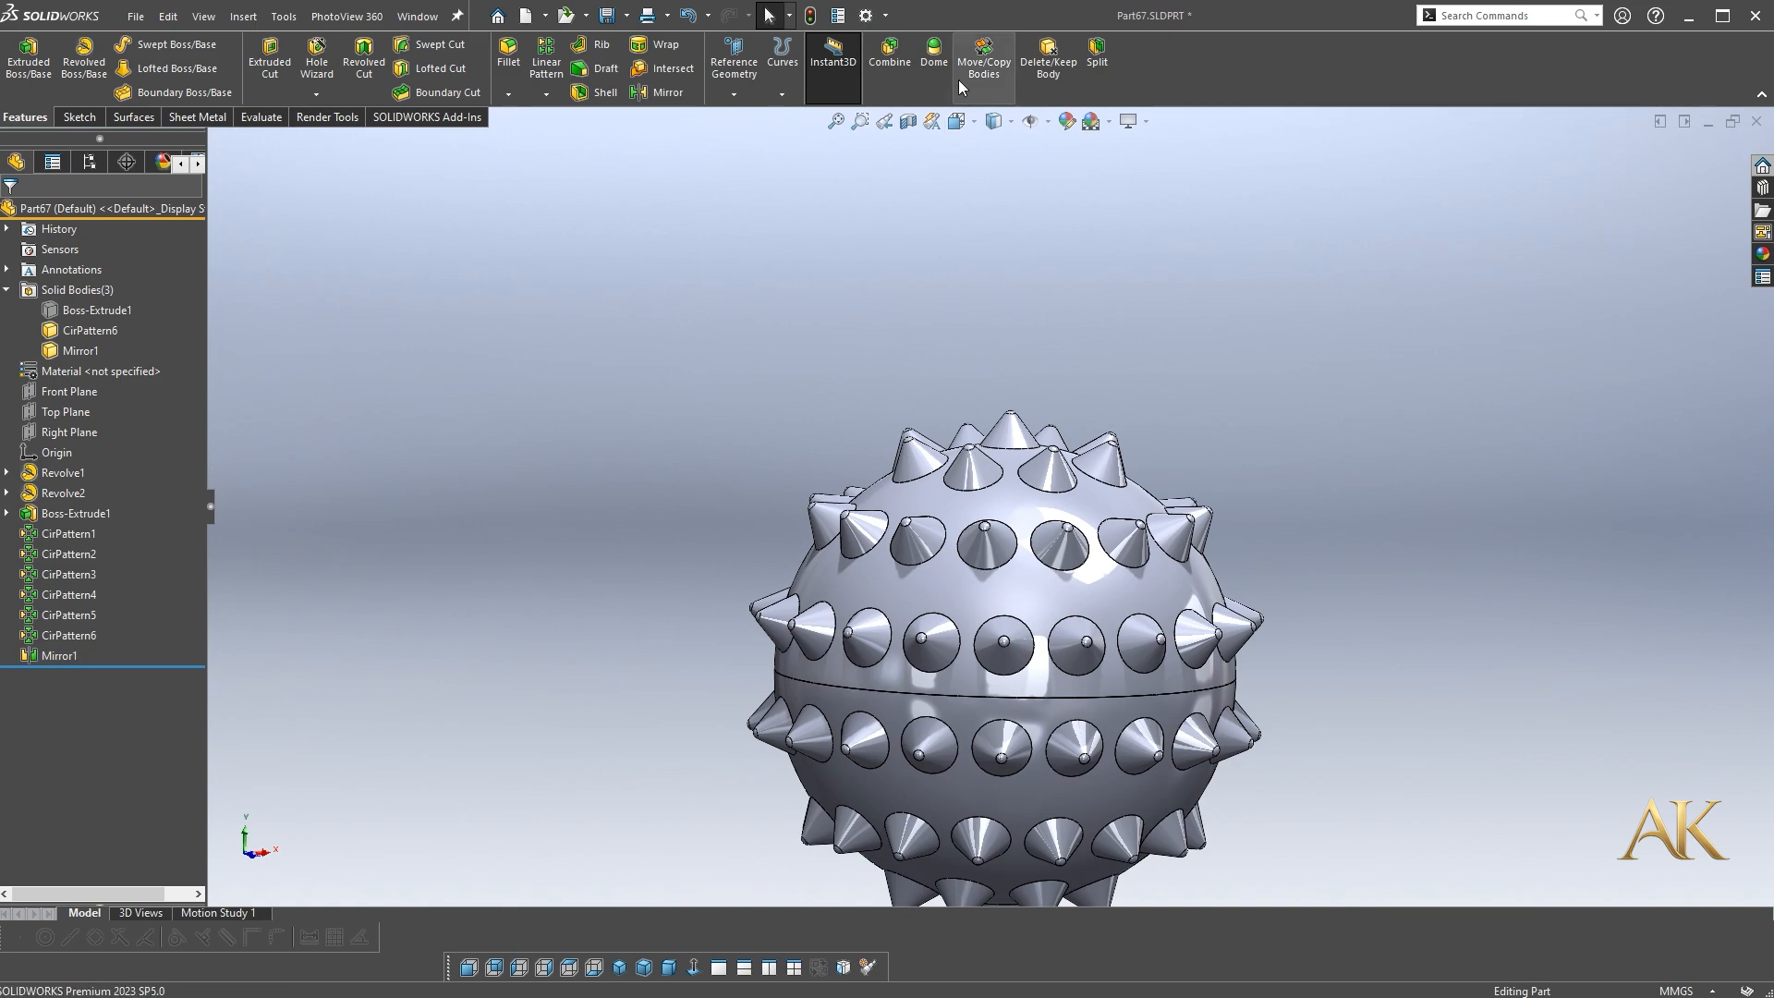
Combine the spiked dome and its mirrored body into one solid with the Add operation
{"action": "left_click", "coordinate": [879, 65]}
{"action": "scroll", "coordinate": [848, 295], "scroll_direction": "up", "scroll_amount": 2}
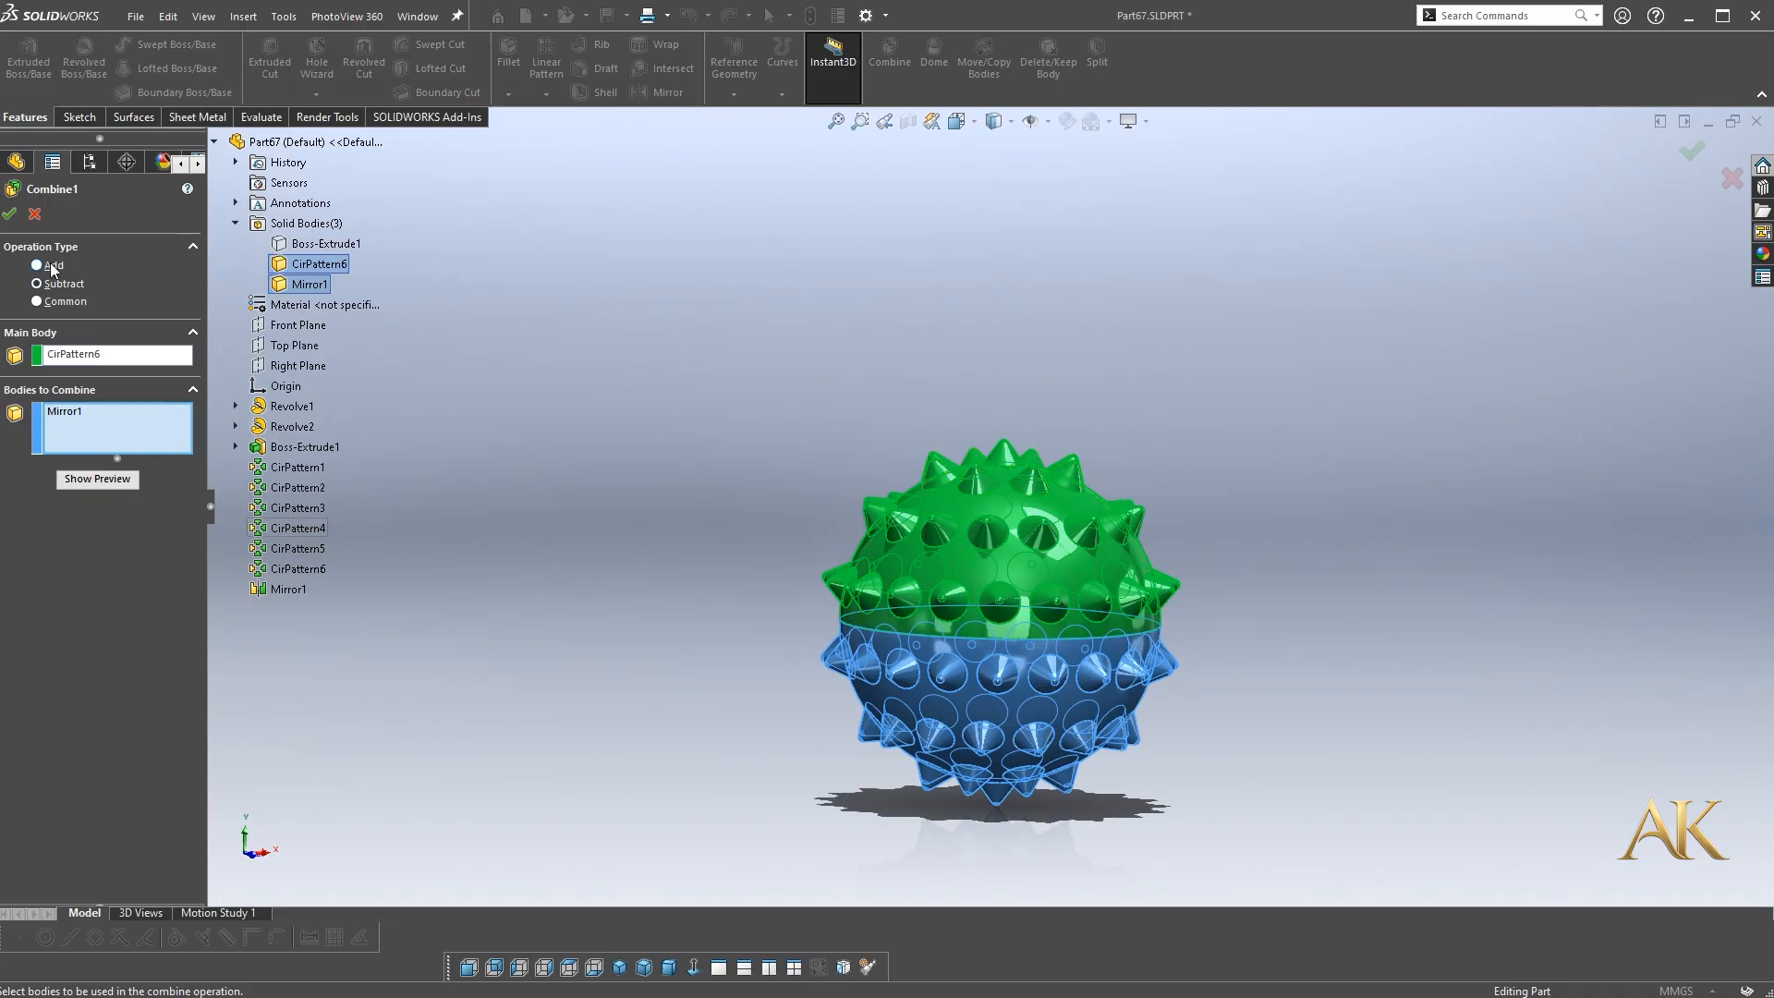
{"action": "left_click", "coordinate": [37, 265]}
{"action": "left_click_drag", "start_coordinate": [730, 396], "coordinate": [1247, 823]}
{"action": "left_click_drag", "start_coordinate": [812, 541], "coordinate": [1239, 847]}
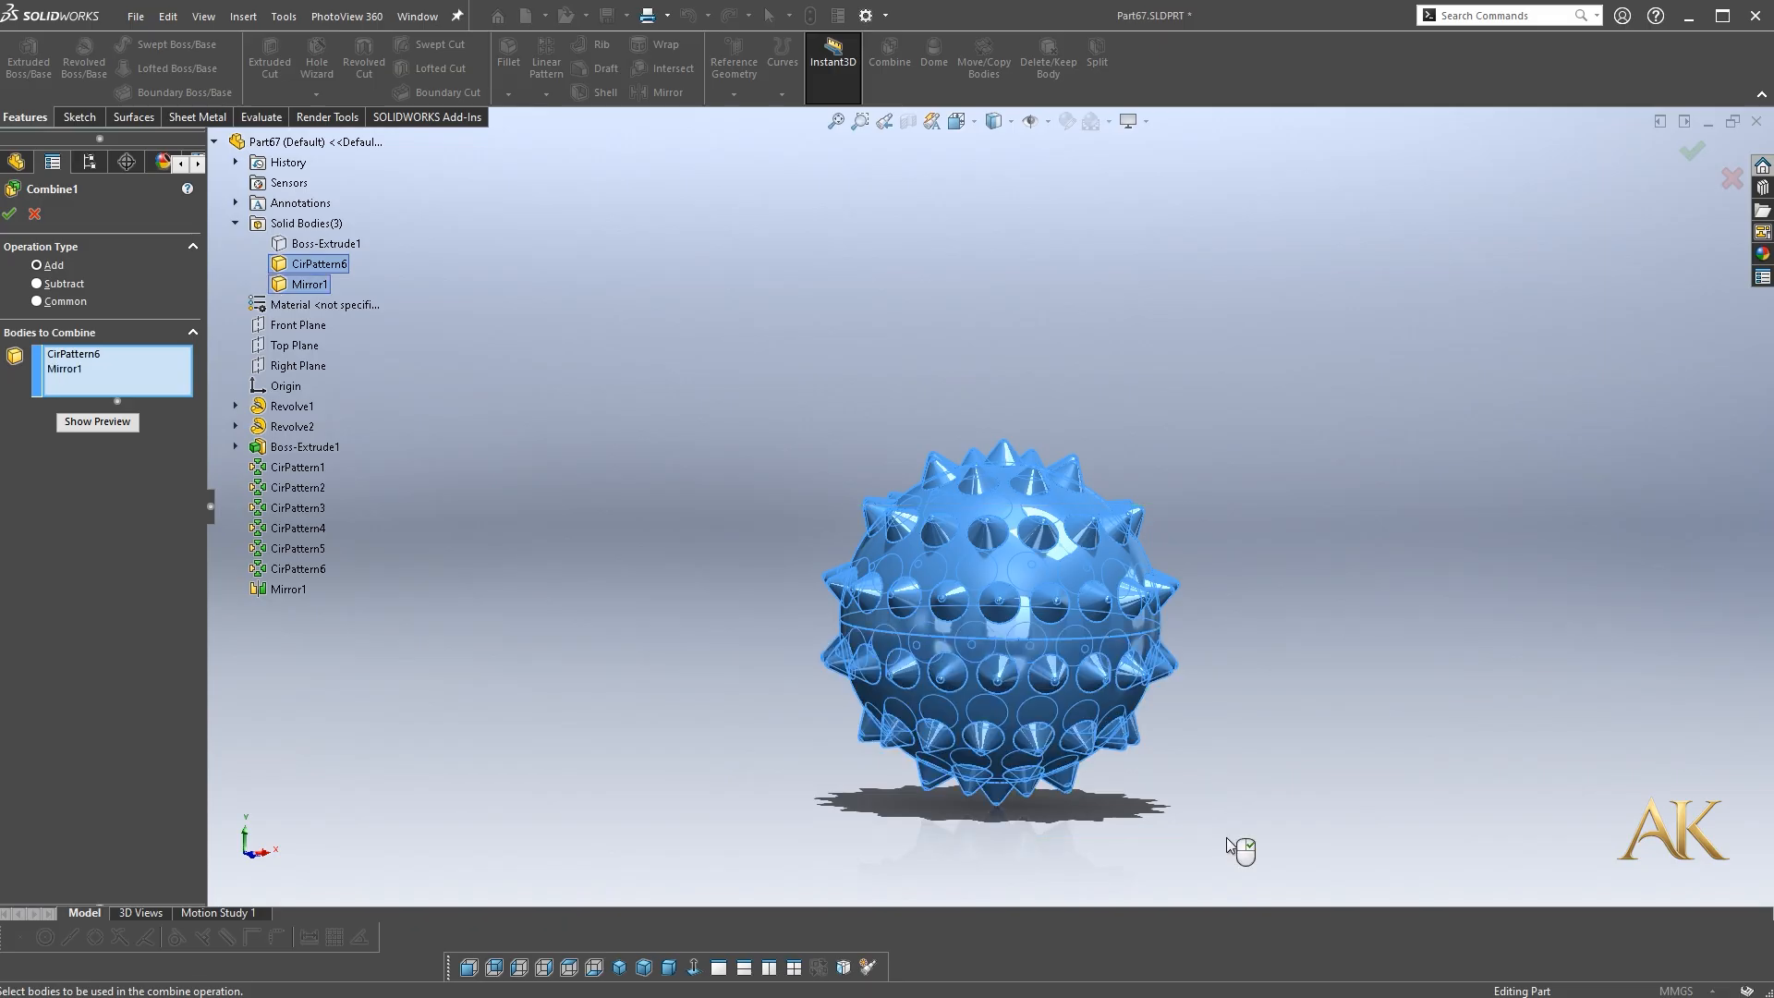
{"action": "left_click", "coordinate": [8, 217]}
{"action": "left_click", "coordinate": [558, 388]}
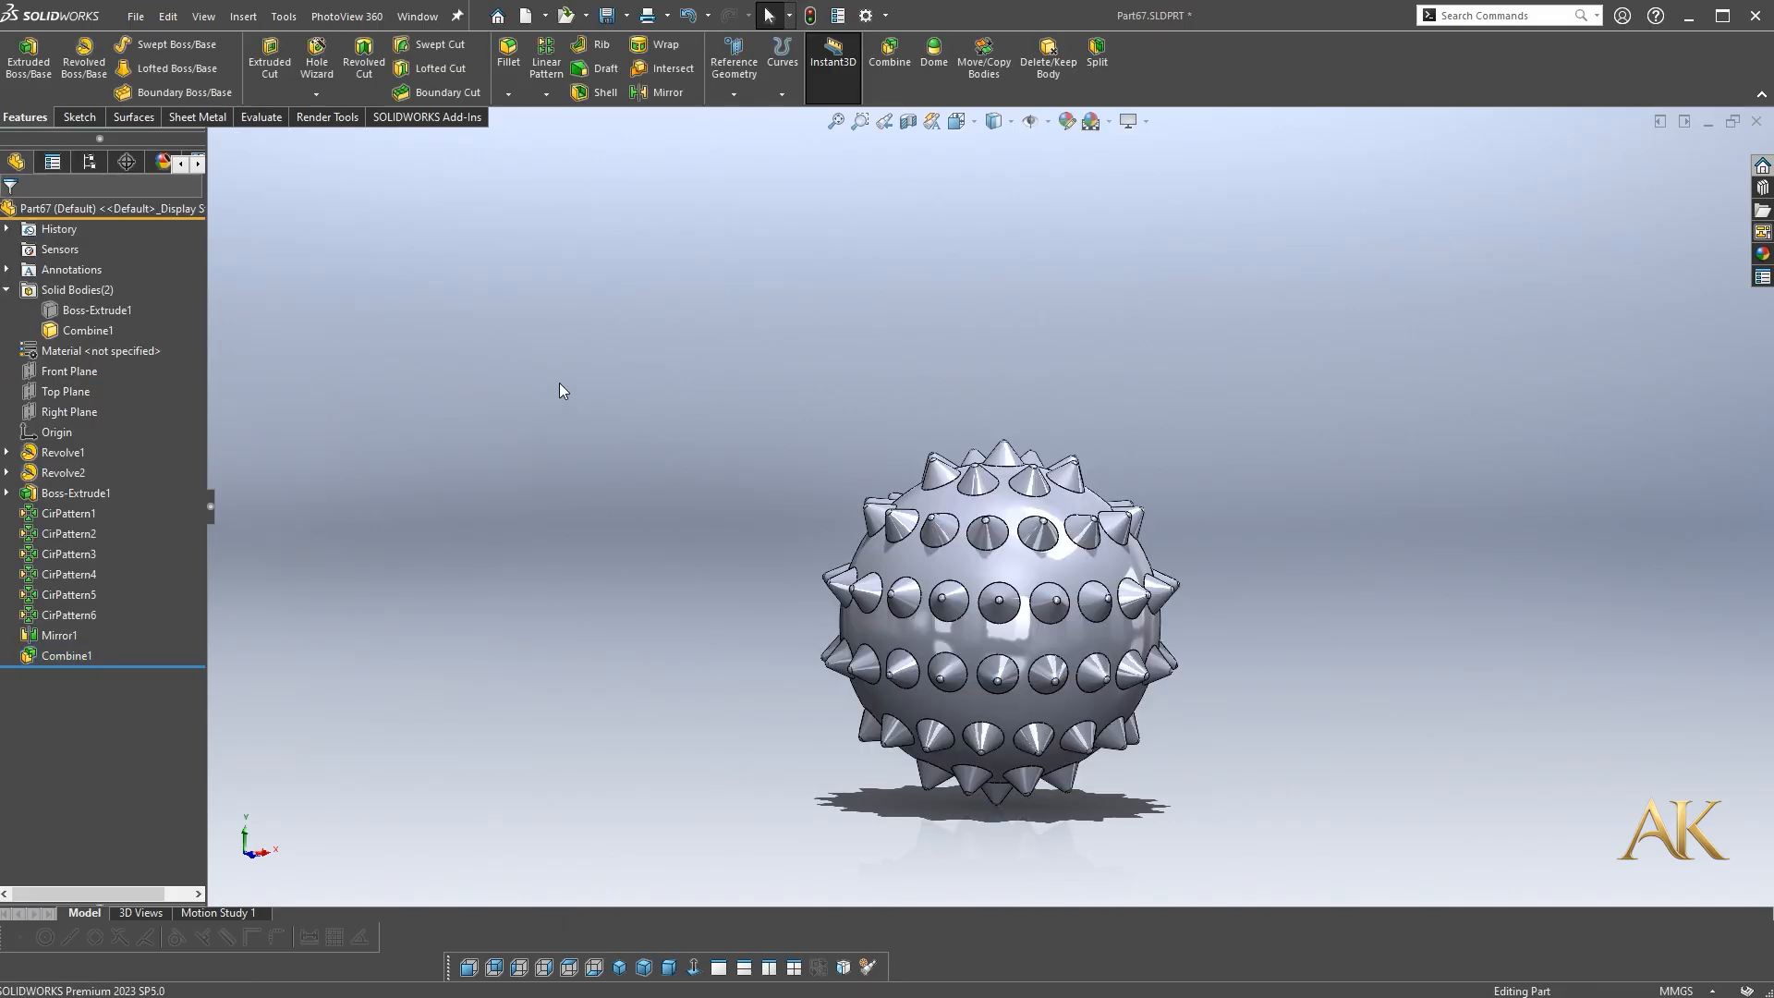
{"action": "mouse_move", "coordinate": [1007, 605]}
{"action": "middle_mouse_down"}
{"action": "mouse_move", "coordinate": [1092, 566]}
{"action": "mouse_move", "coordinate": [1004, 607]}
{"action": "middle_mouse_up"}
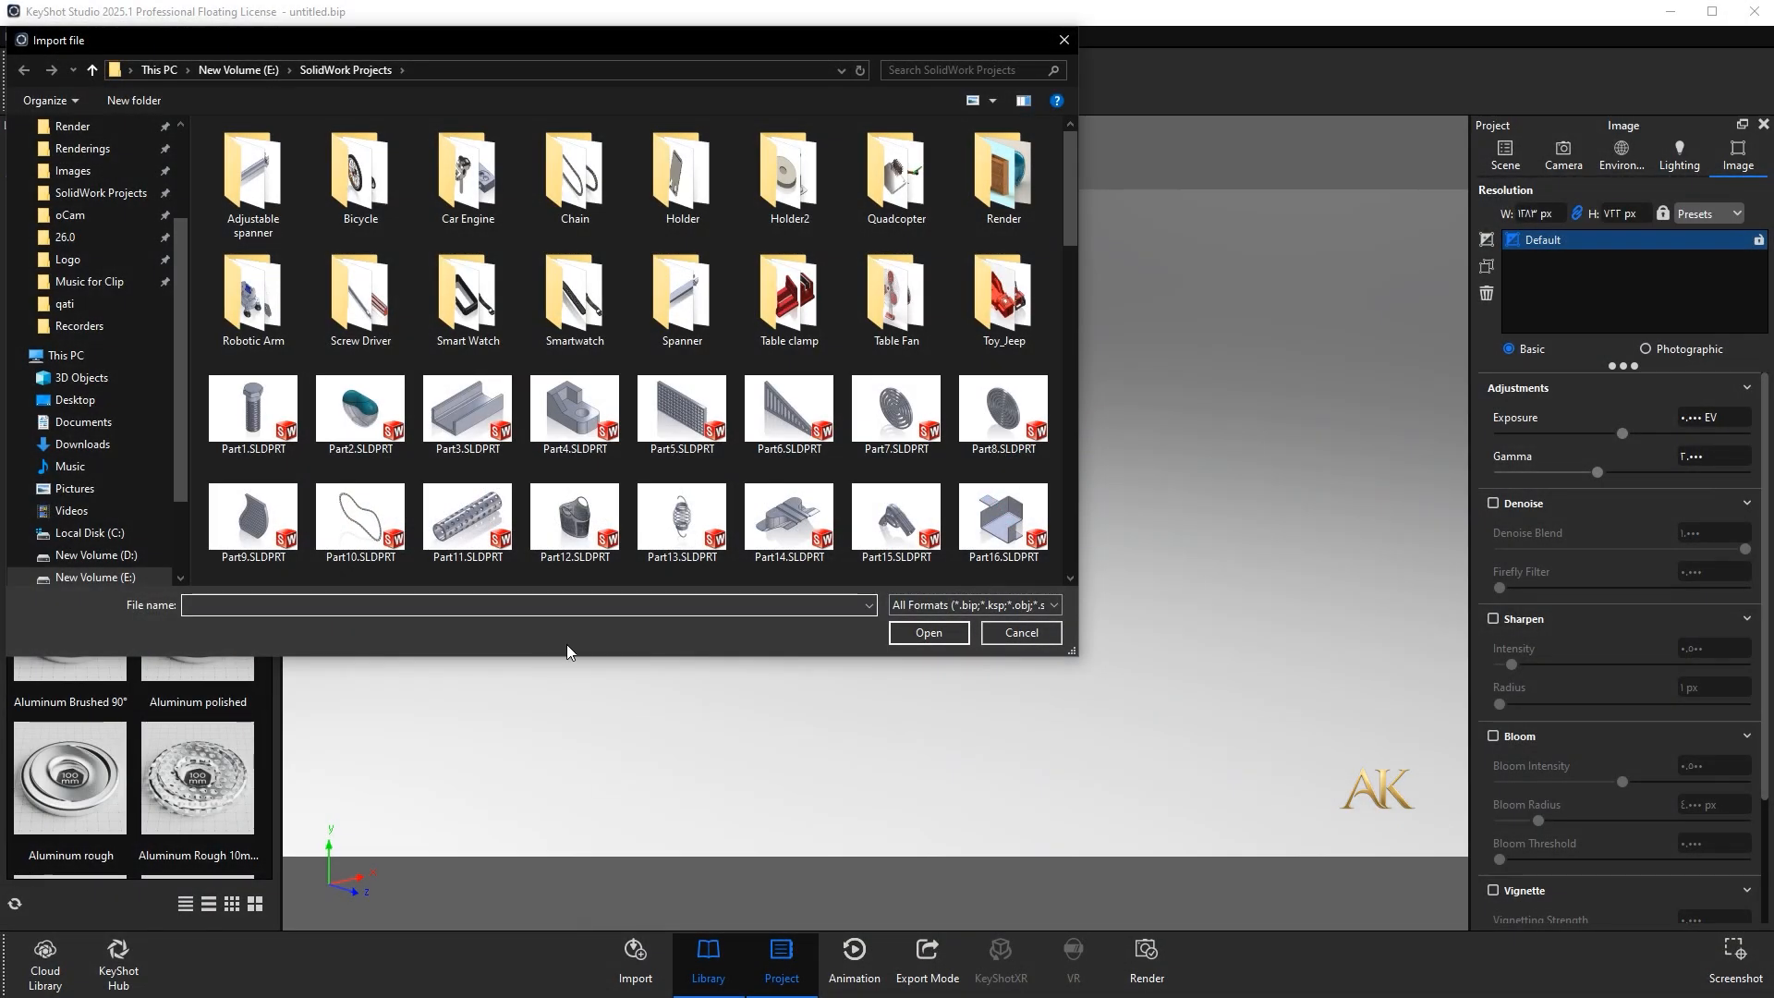
Import Part67.SLDPRT from the SolidWork Projects folder into the scene with the default import settings
{"action": "scroll", "coordinate": [569, 439], "scroll_direction": "down", "scroll_amount": 5}
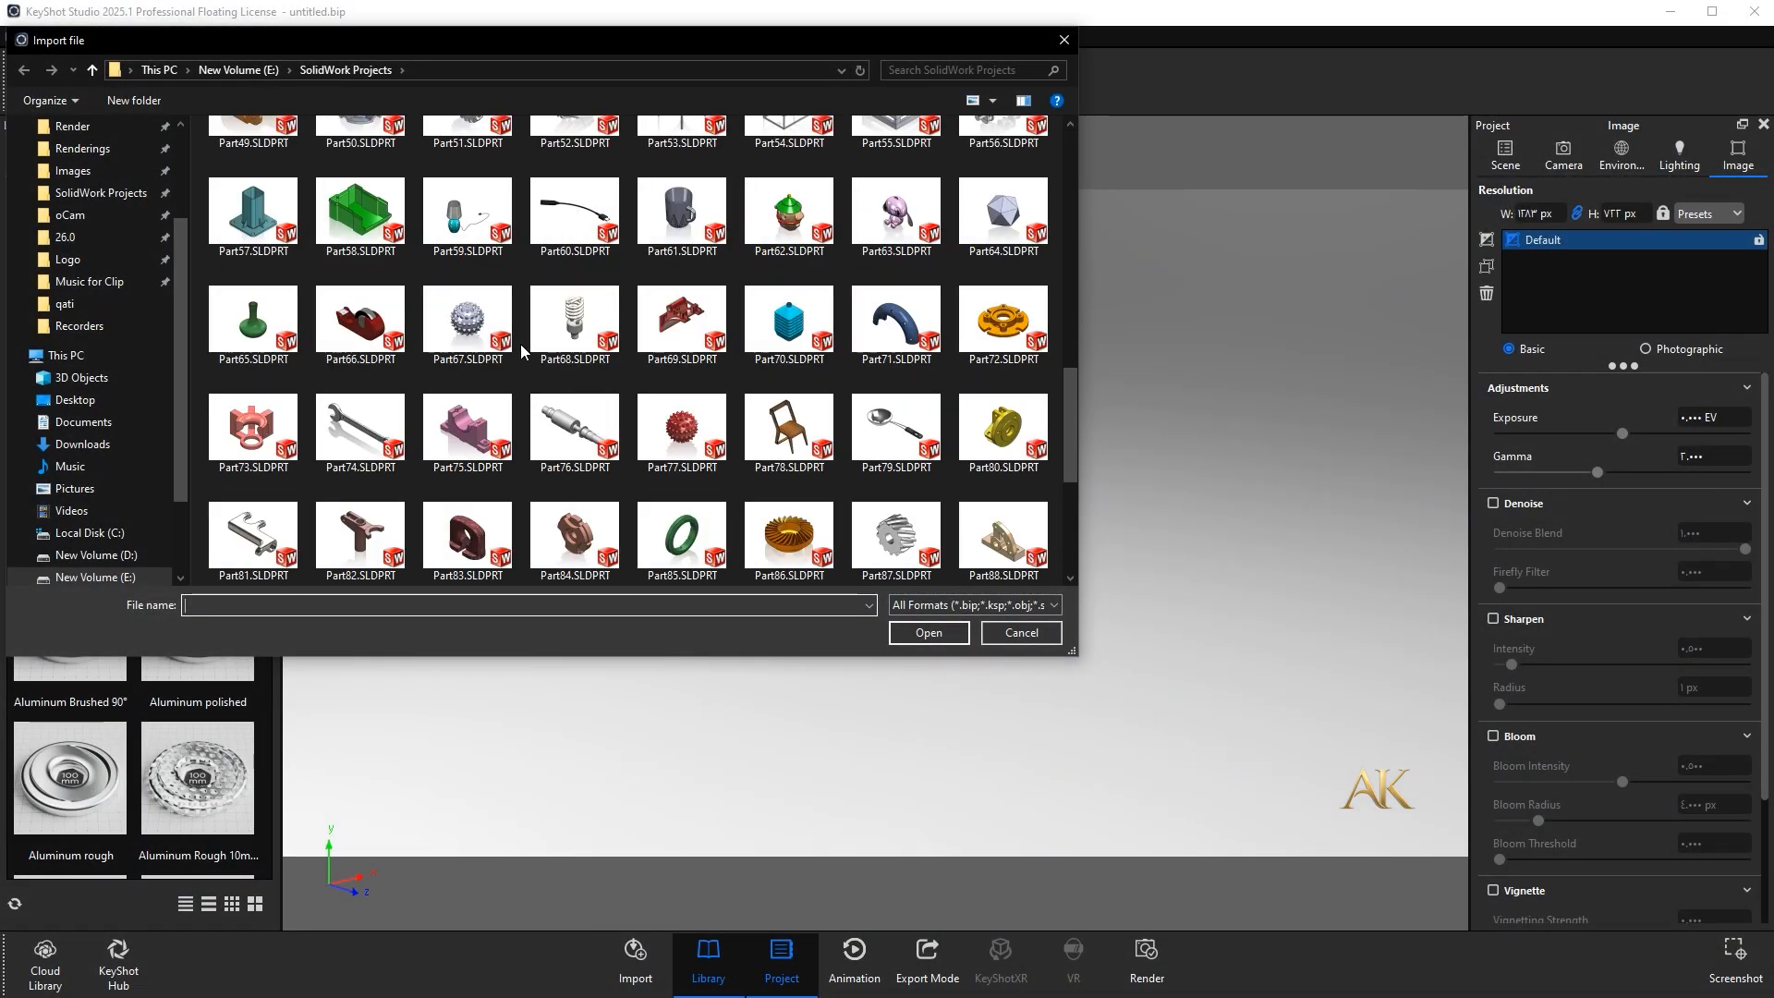
{"action": "left_click", "coordinate": [467, 309]}
{"action": "left_click", "coordinate": [927, 633]}
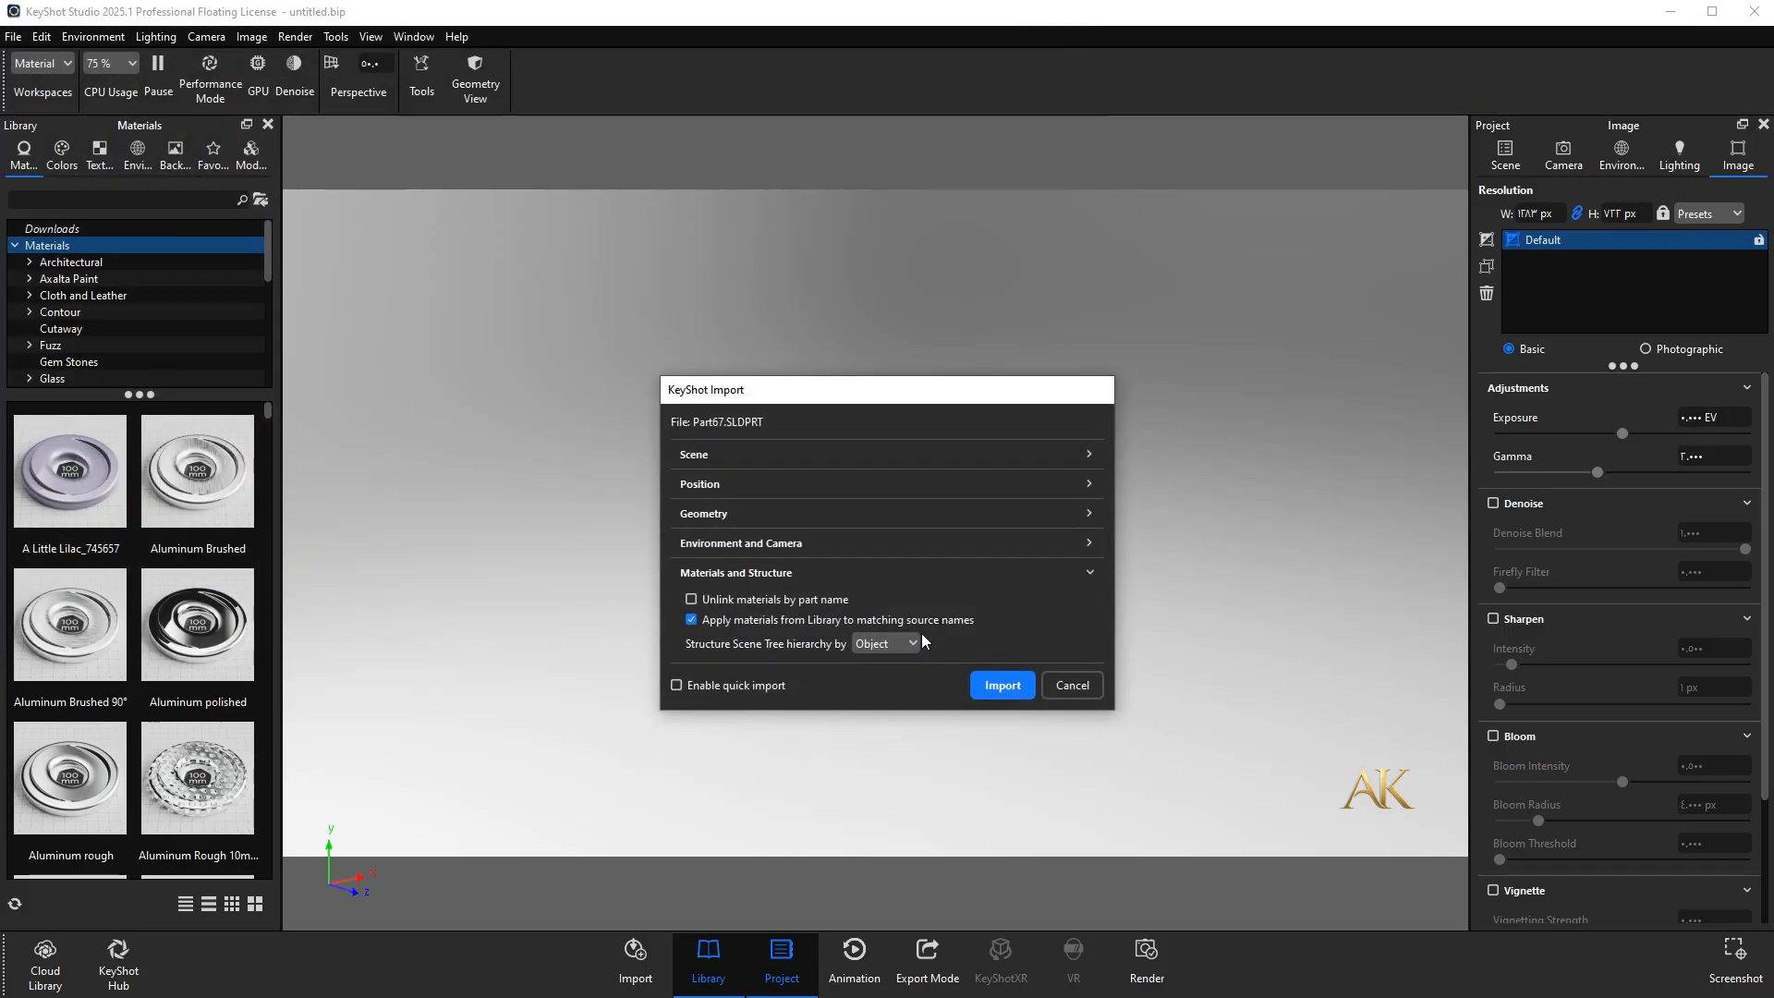
{"action": "left_click", "coordinate": [999, 682]}
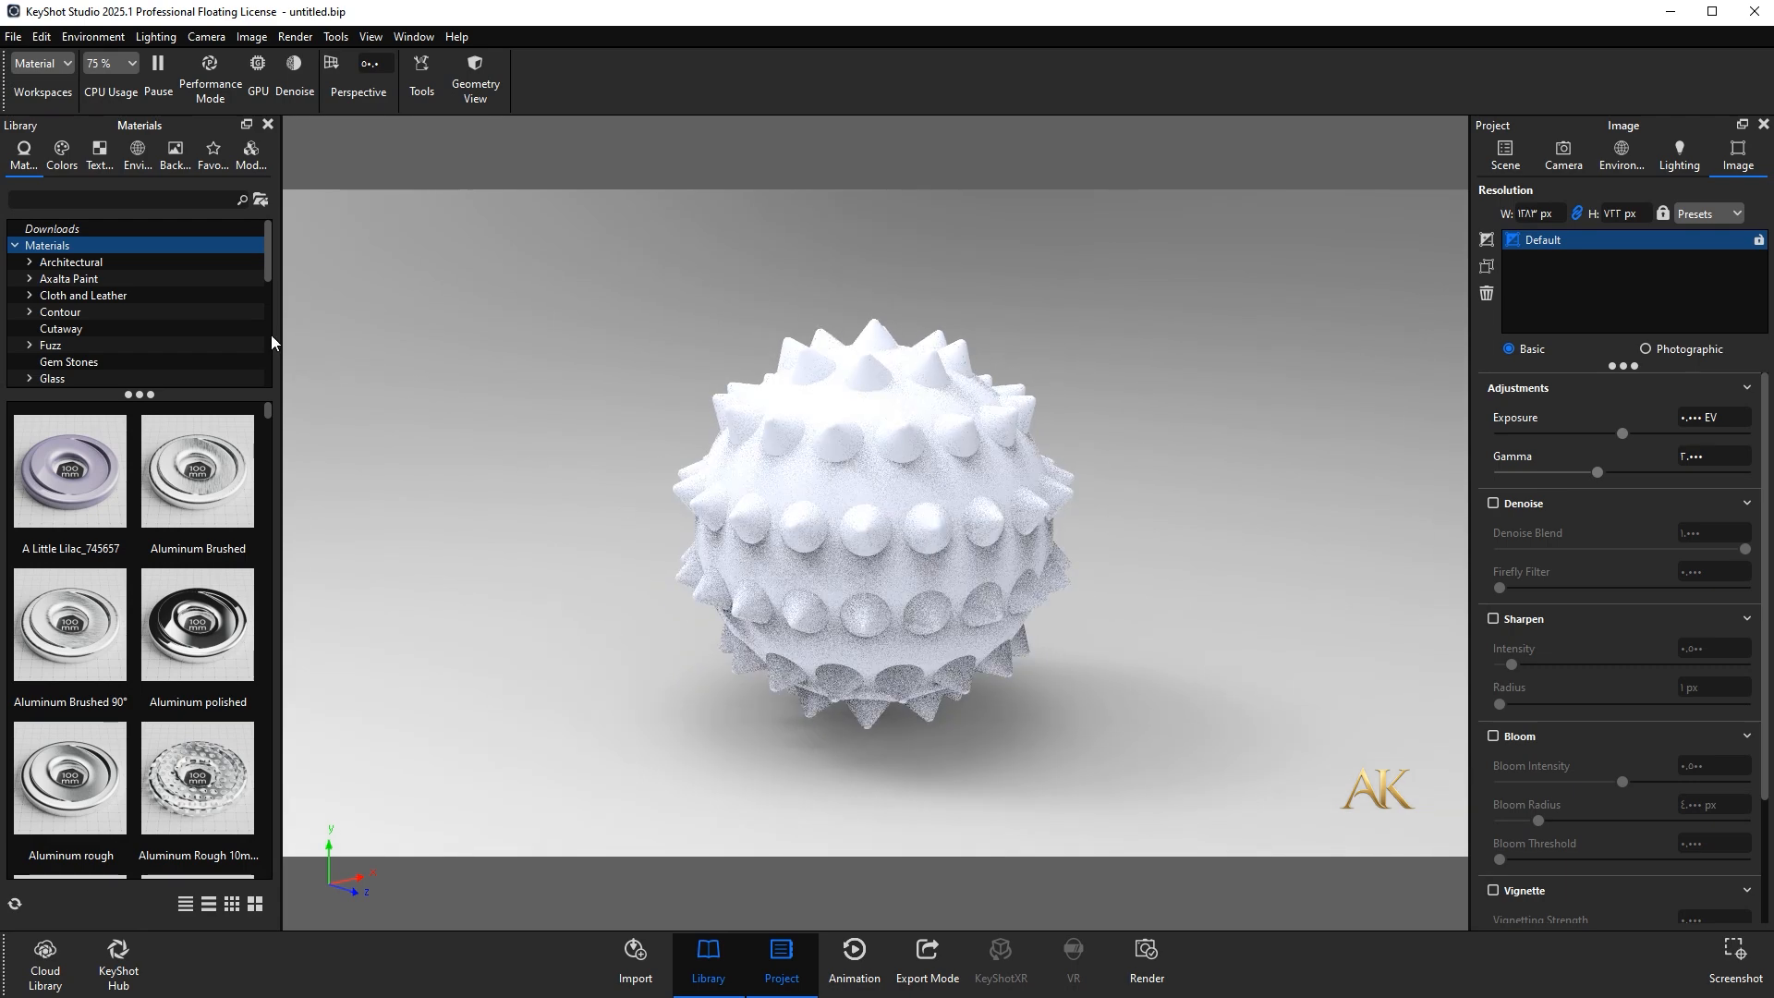
Apply the Plastic Cloudy Shiny Blue 3mm material from the library to the spiked ball
{"action": "scroll", "coordinate": [68, 268], "scroll_direction": "down", "scroll_amount": 1}
{"action": "left_click", "coordinate": [69, 312]}
{"action": "scroll", "coordinate": [66, 318], "scroll_direction": "down", "scroll_amount": 4}
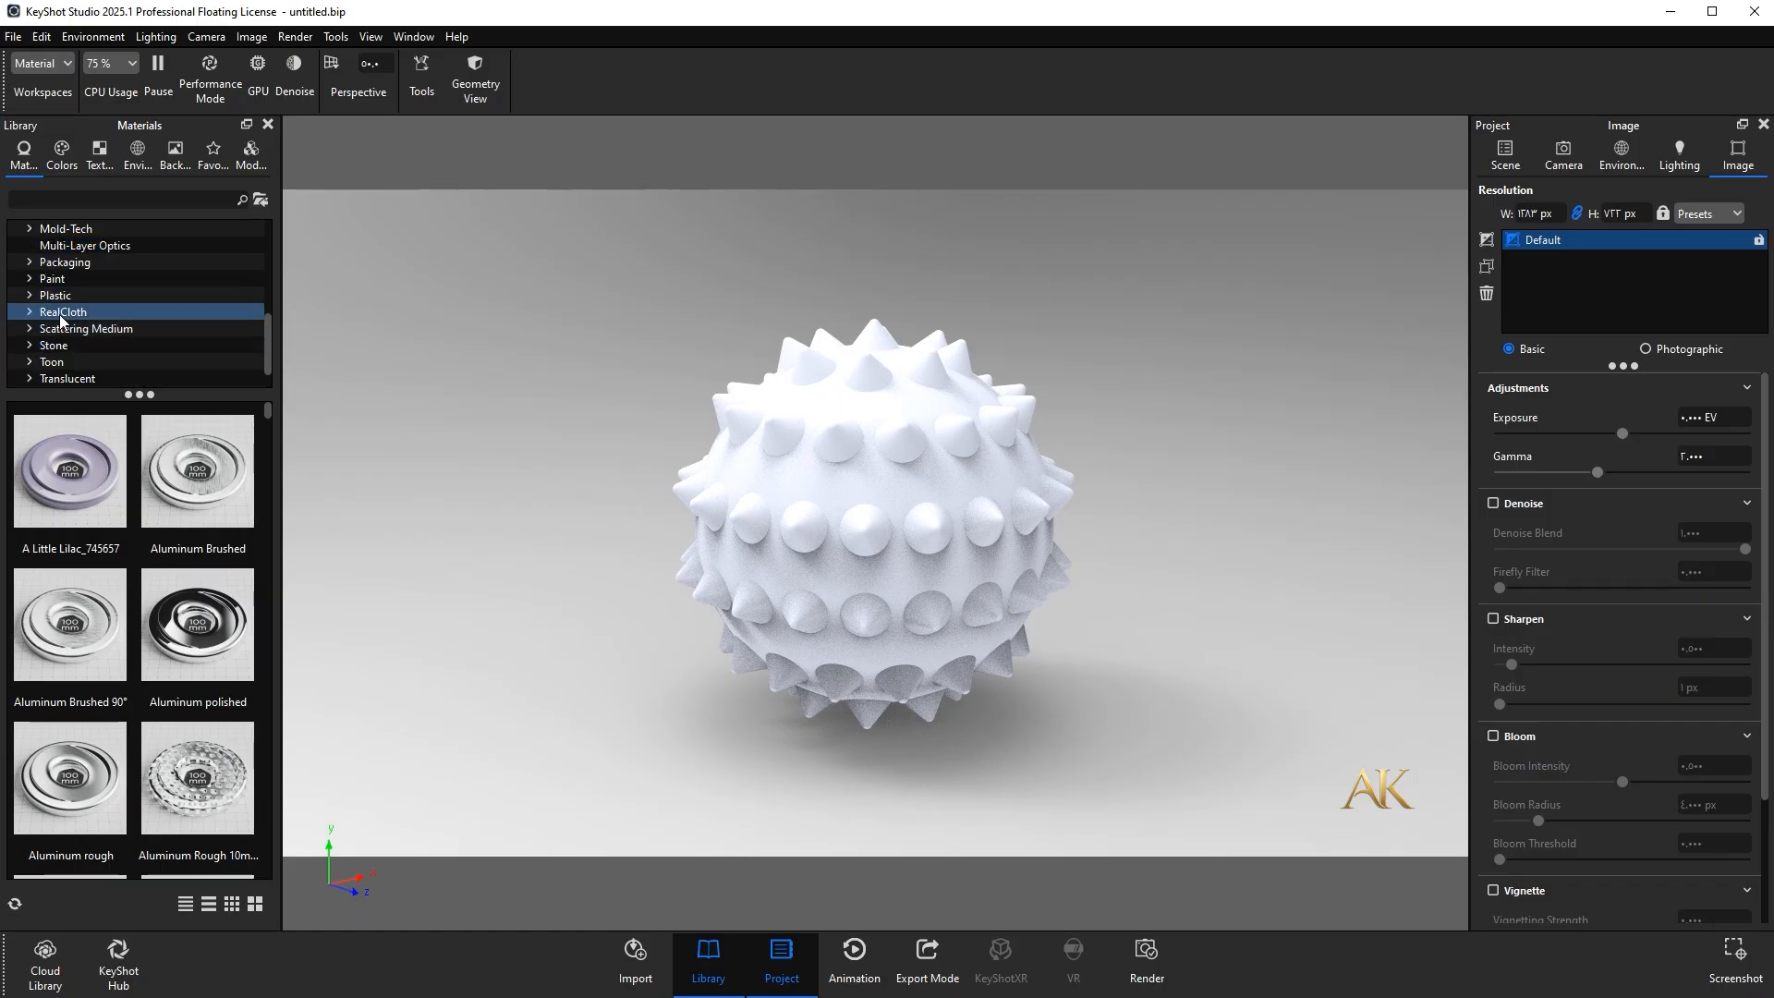
{"action": "left_click", "coordinate": [58, 297]}
{"action": "left_click", "coordinate": [28, 295]}
{"action": "left_click", "coordinate": [100, 311]}
{"action": "left_click", "coordinate": [93, 329]}
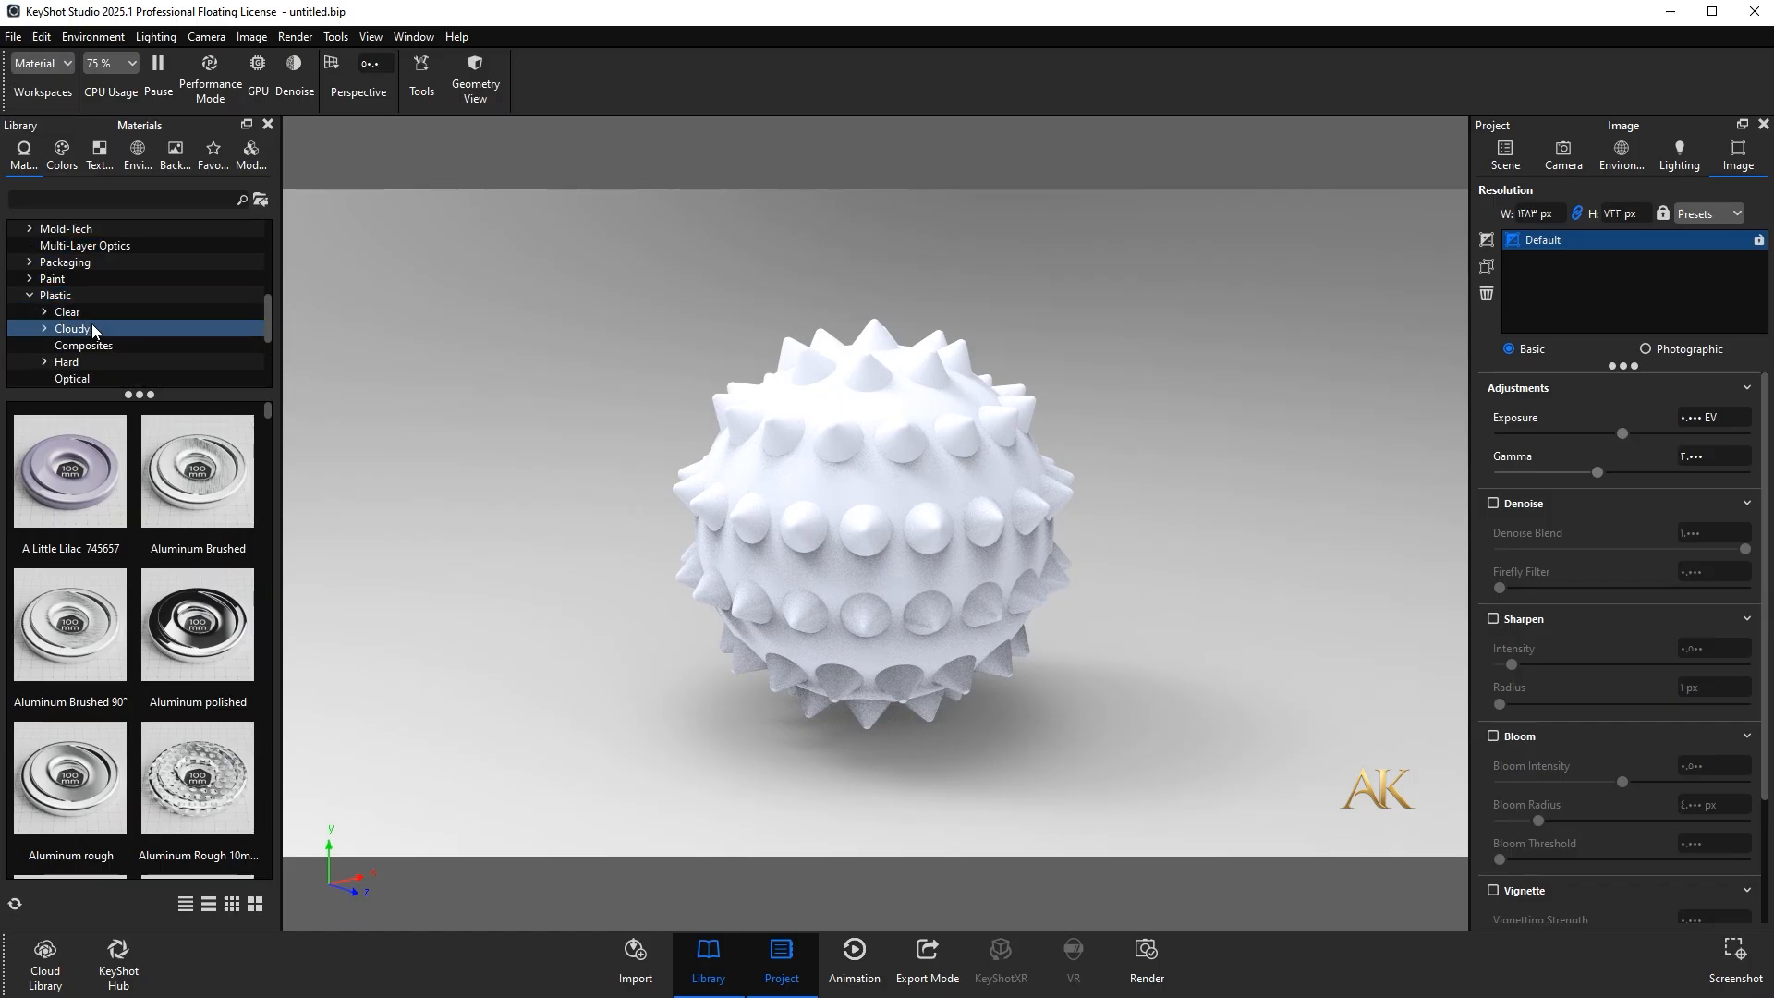
{"action": "left_click", "coordinate": [95, 347]}
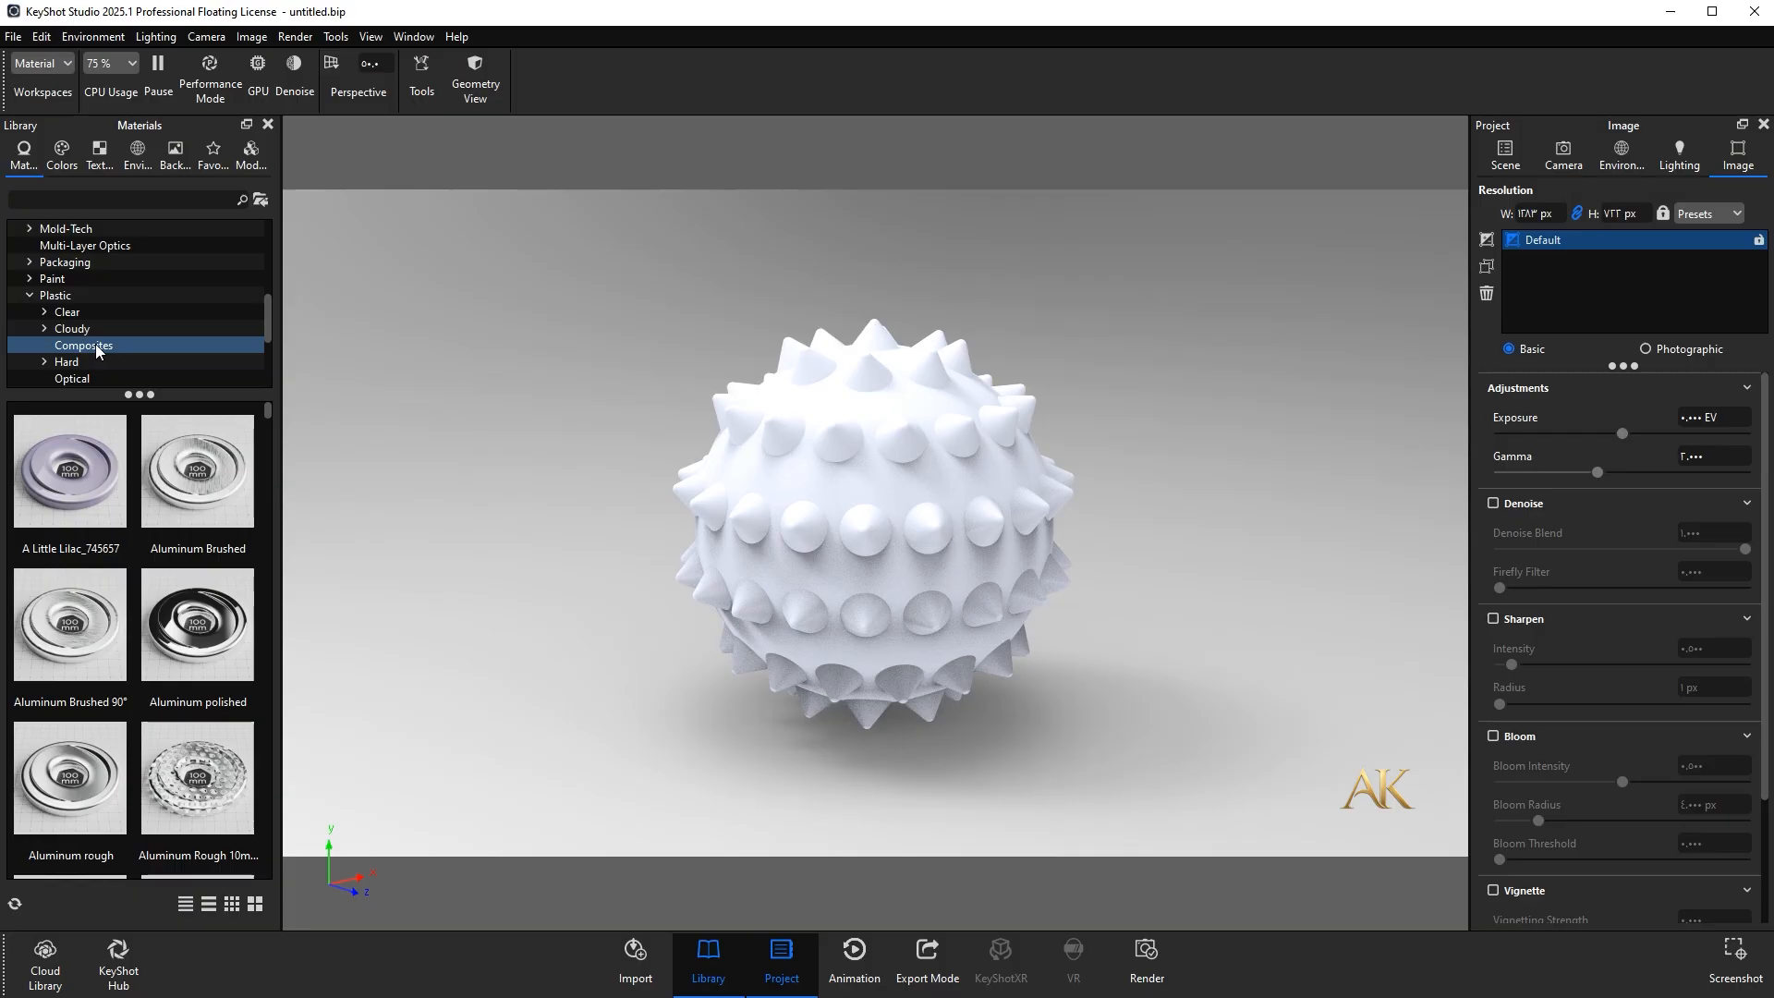
{"action": "left_click", "coordinate": [68, 330]}
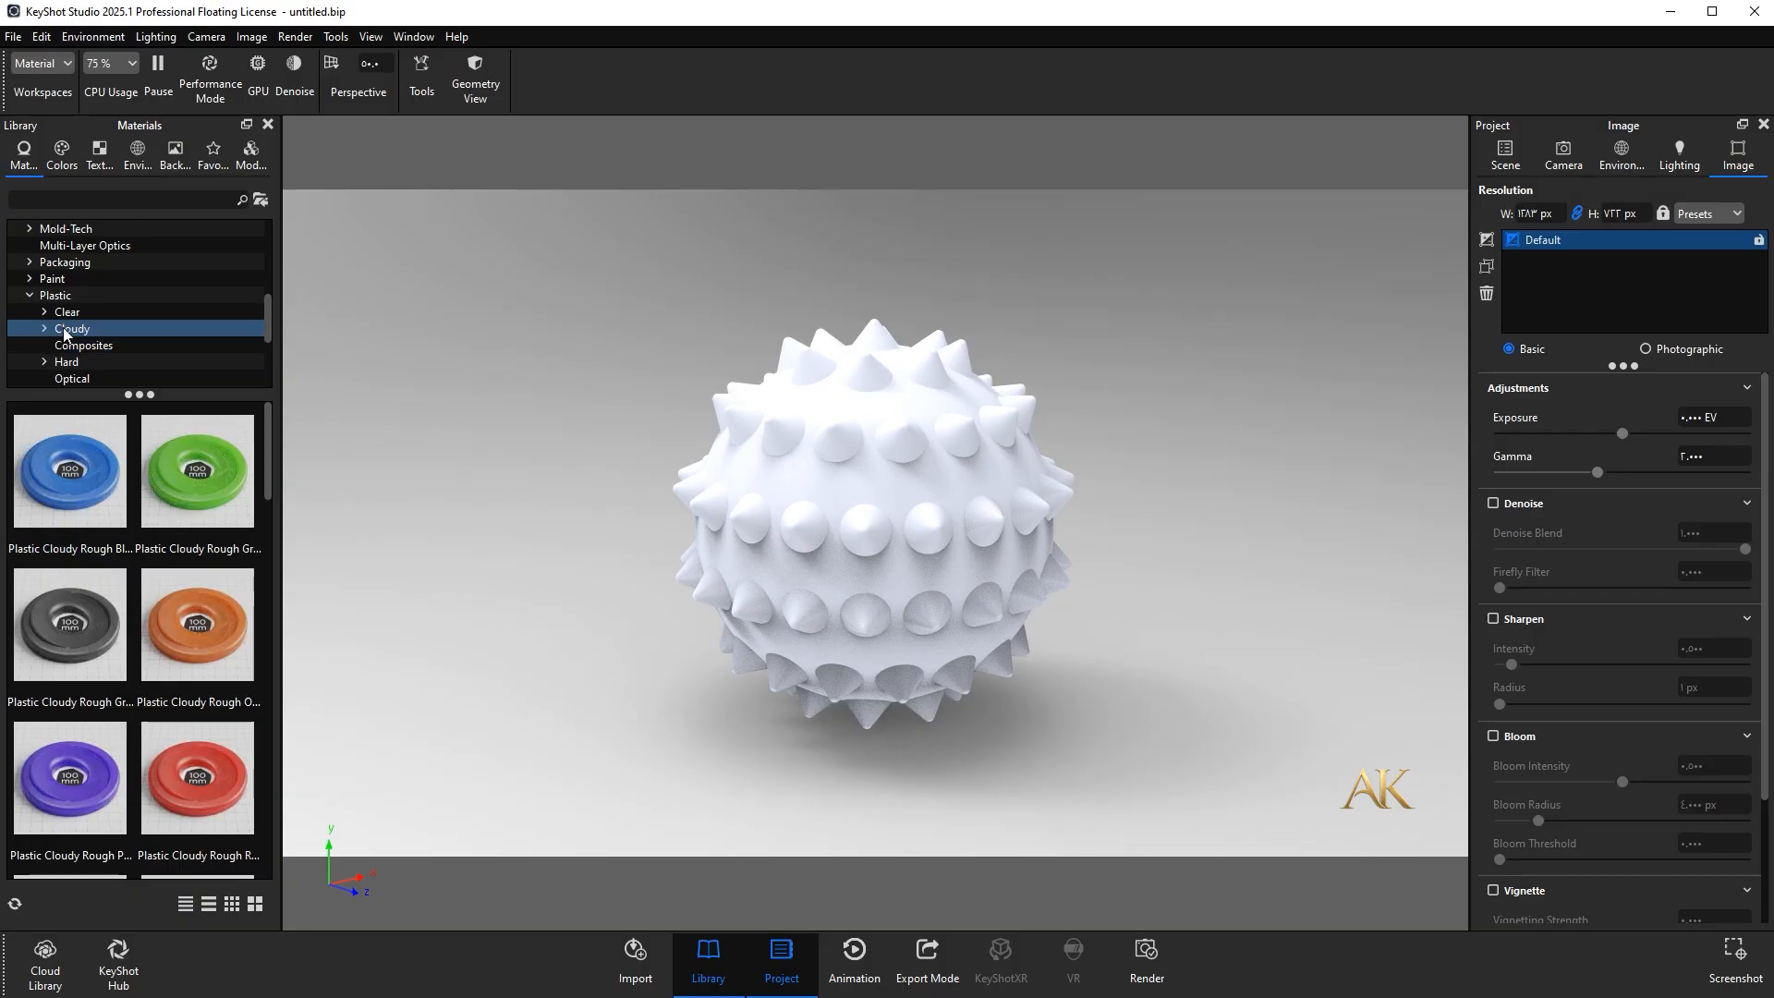
{"action": "double_click", "coordinate": [64, 331]}
{"action": "left_click", "coordinate": [94, 362]}
{"action": "left_click_drag", "start_coordinate": [69, 471], "coordinate": [817, 580]}
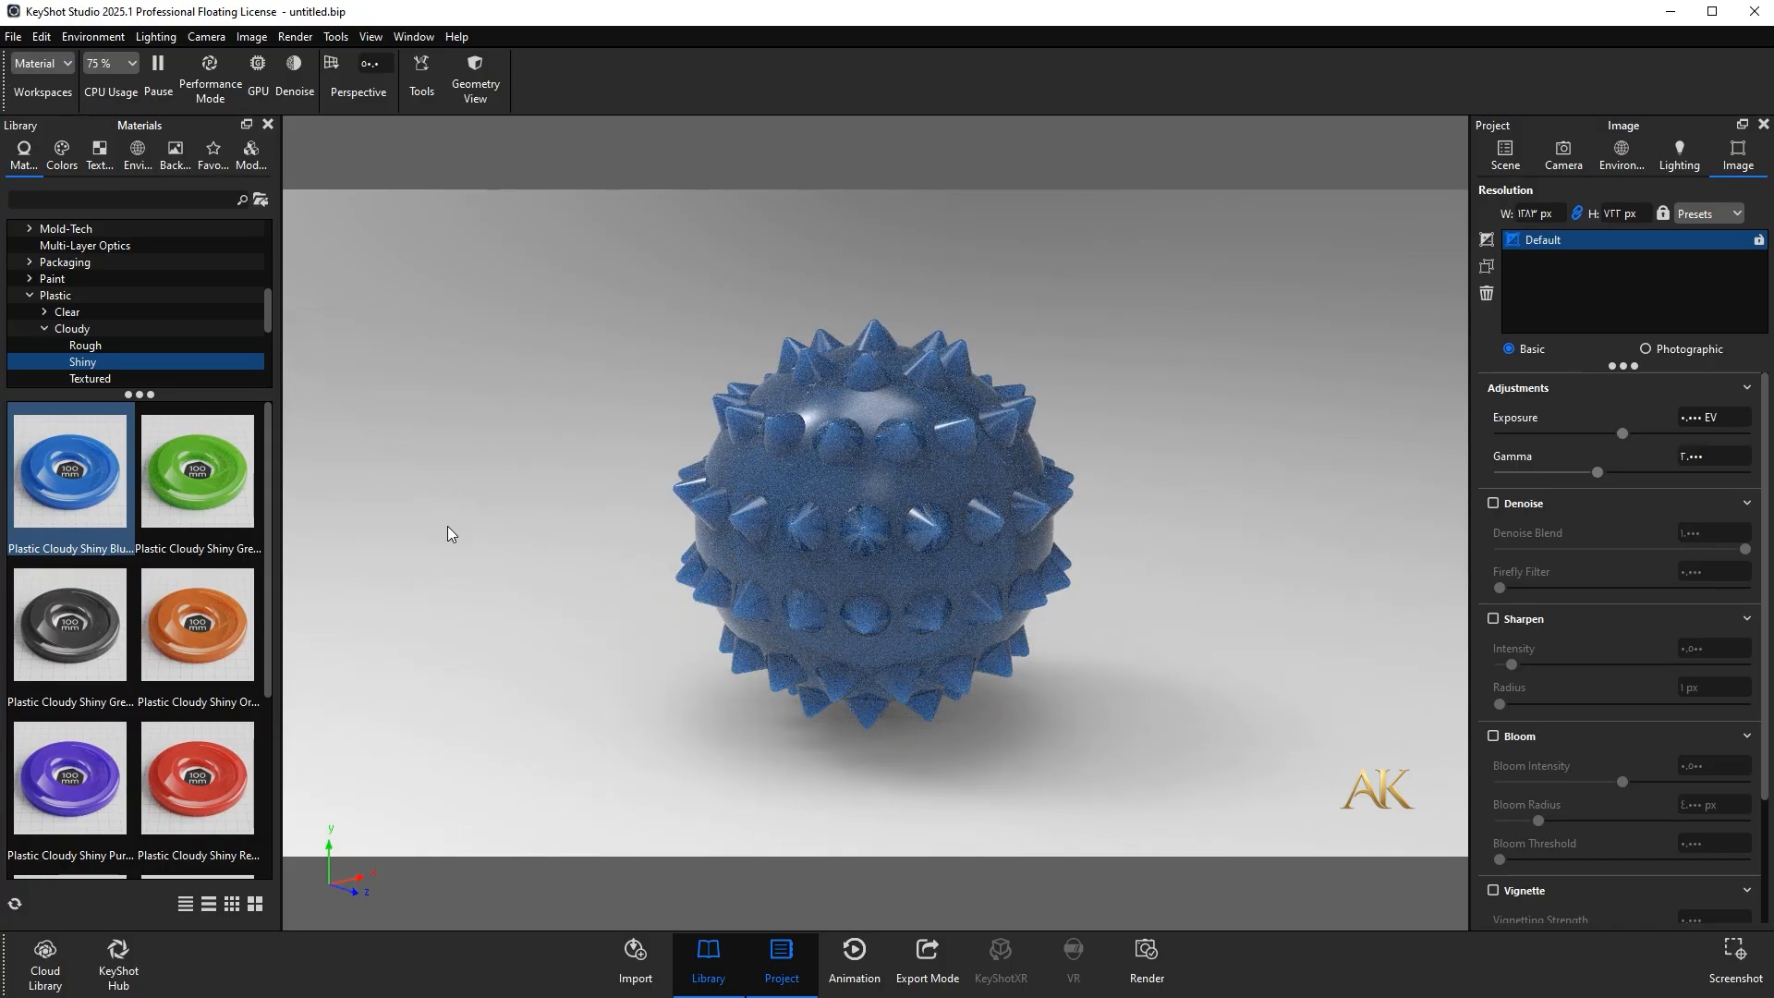
Apply the brown_photostudio_01_4k environment from the Downloads library to the scene
{"action": "left_click", "coordinate": [137, 150]}
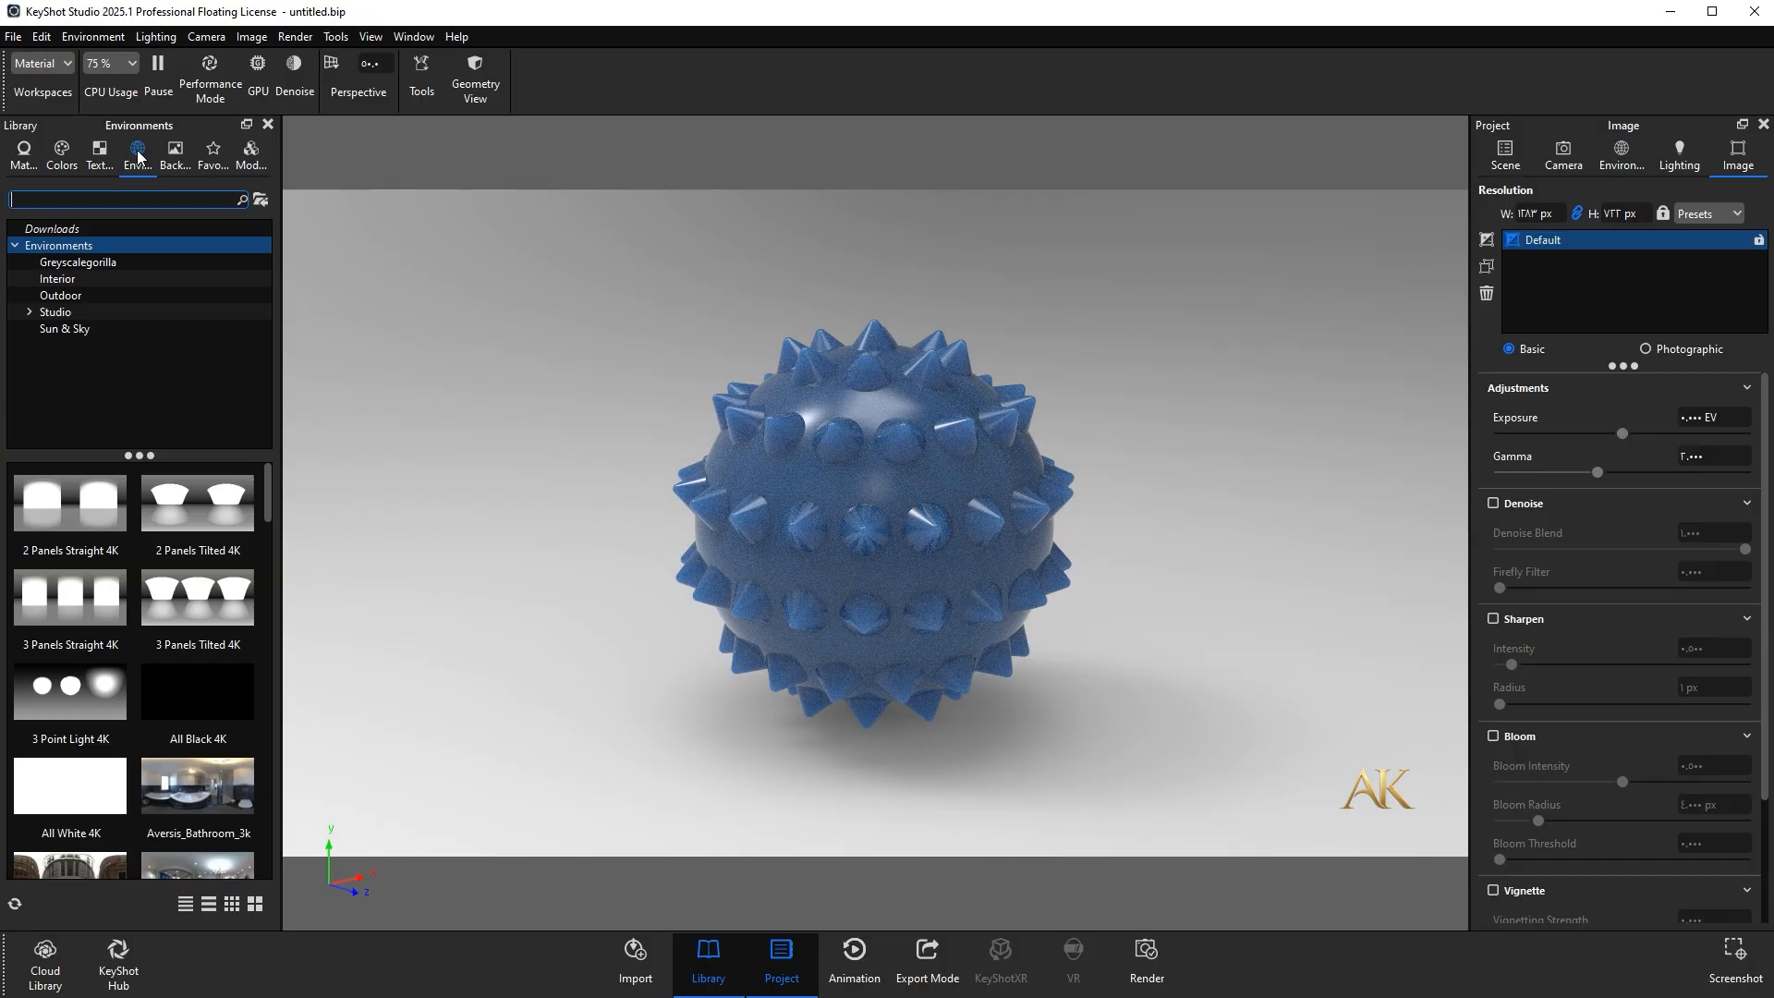
{"action": "left_click", "coordinate": [52, 228]}
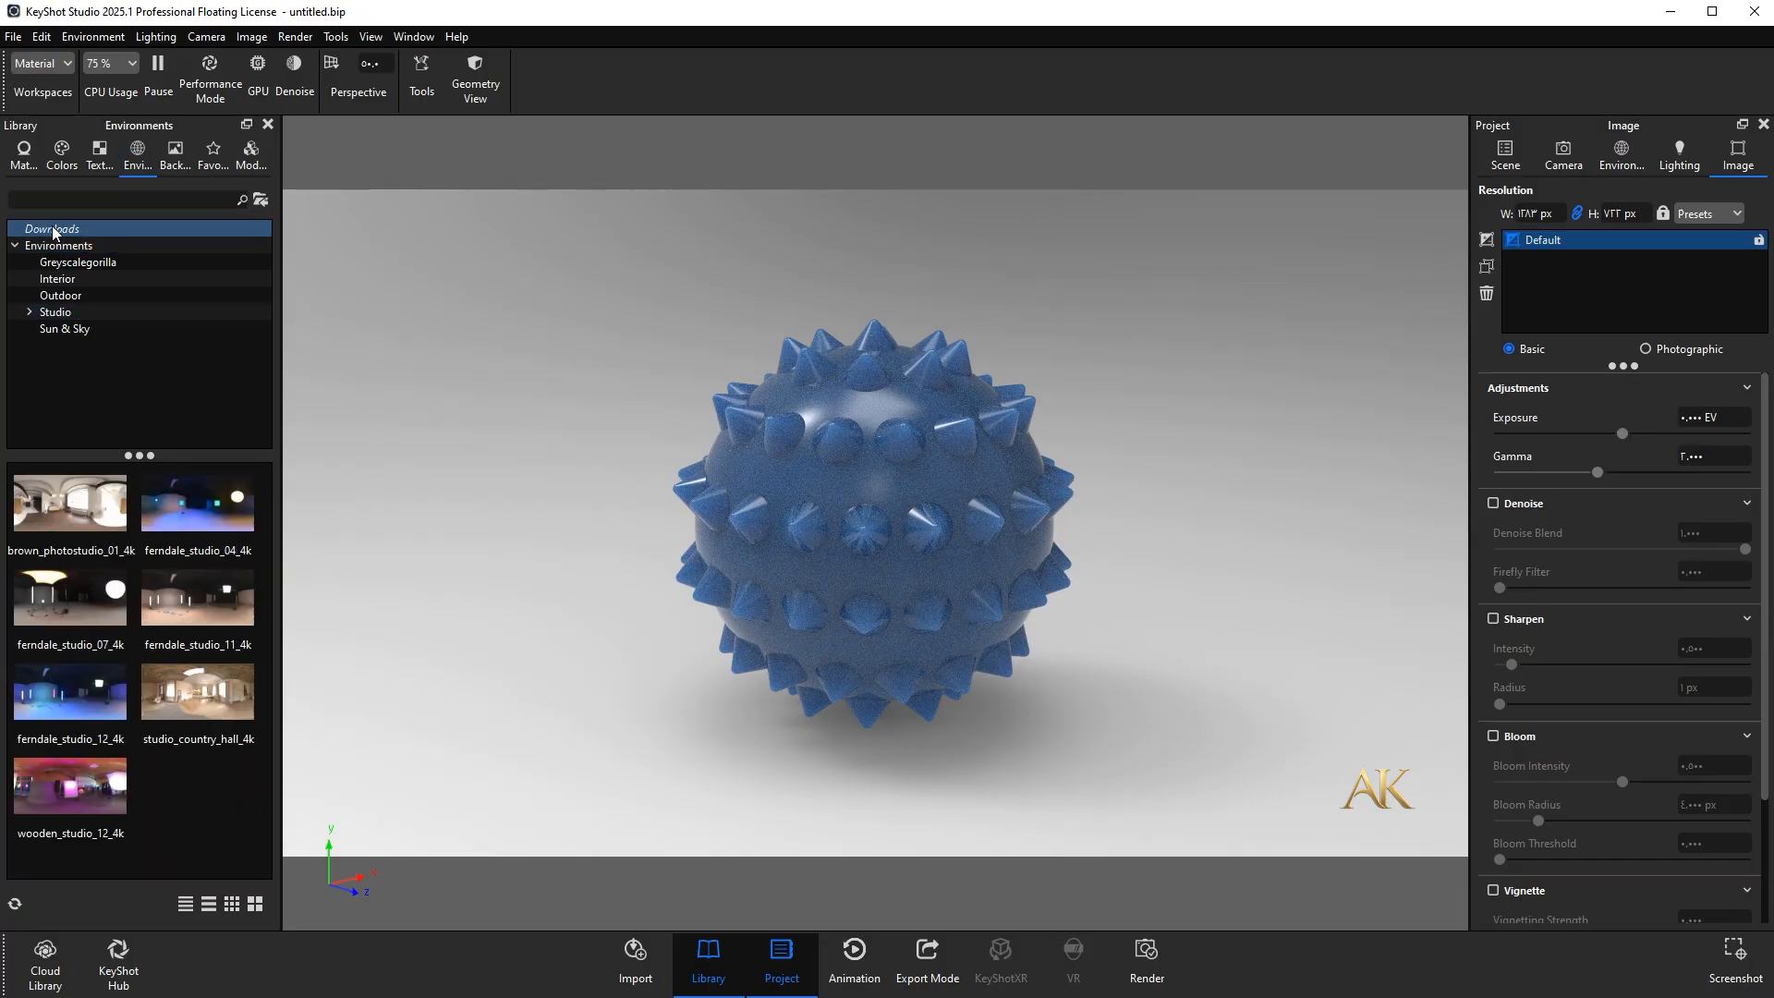
{"action": "left_click_drag", "start_coordinate": [112, 504], "coordinate": [515, 479]}
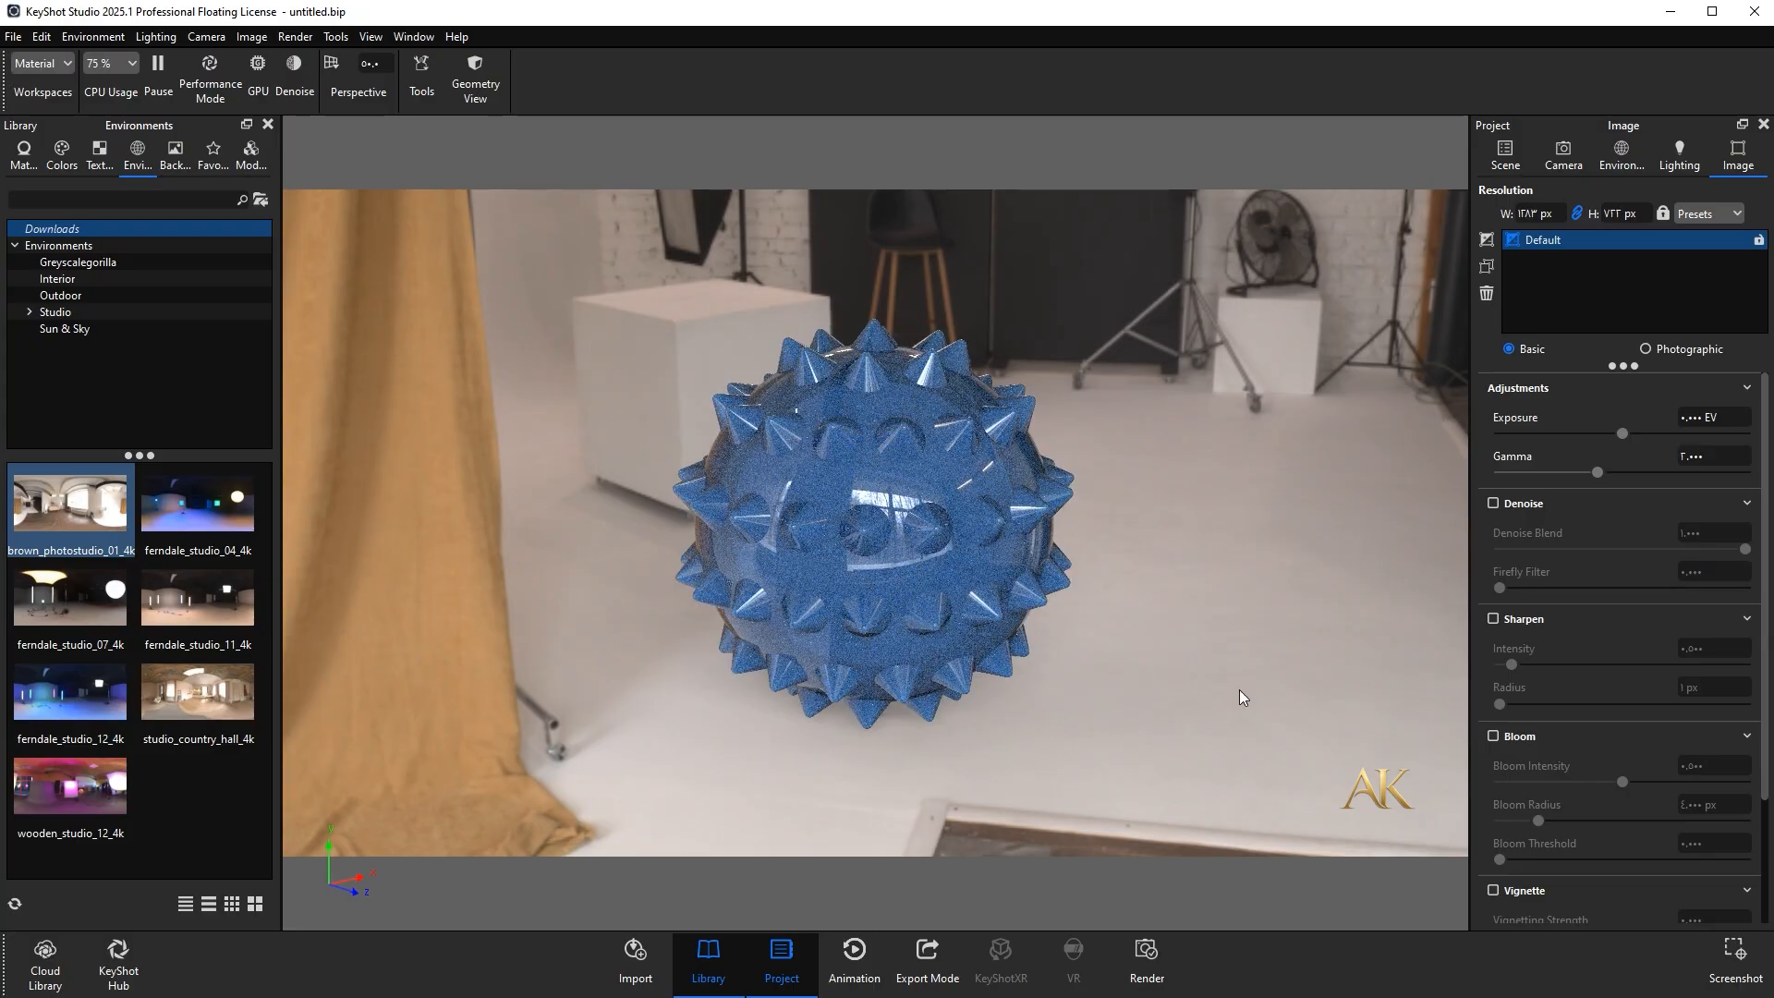
Change the environment background to a solid colour using the Blue sky swatch (9EB0C8)
{"action": "left_click", "coordinate": [1623, 172]}
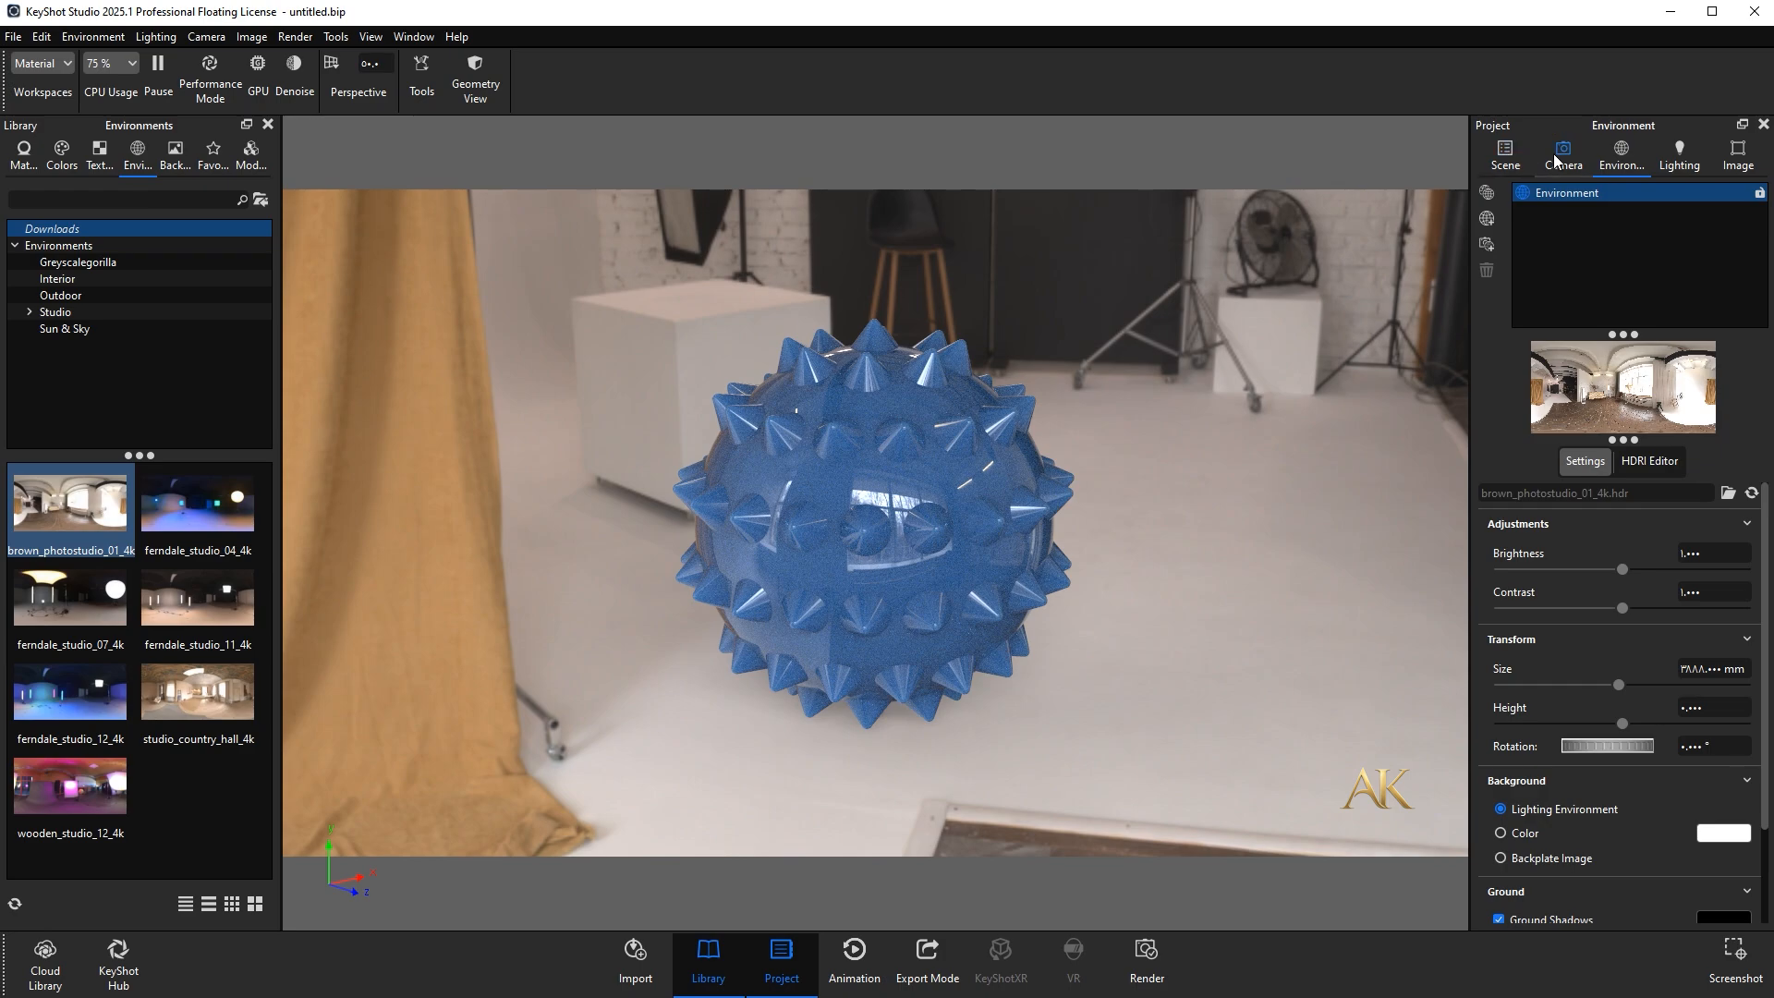
{"action": "scroll", "coordinate": [1659, 594], "scroll_direction": "down", "scroll_amount": 3}
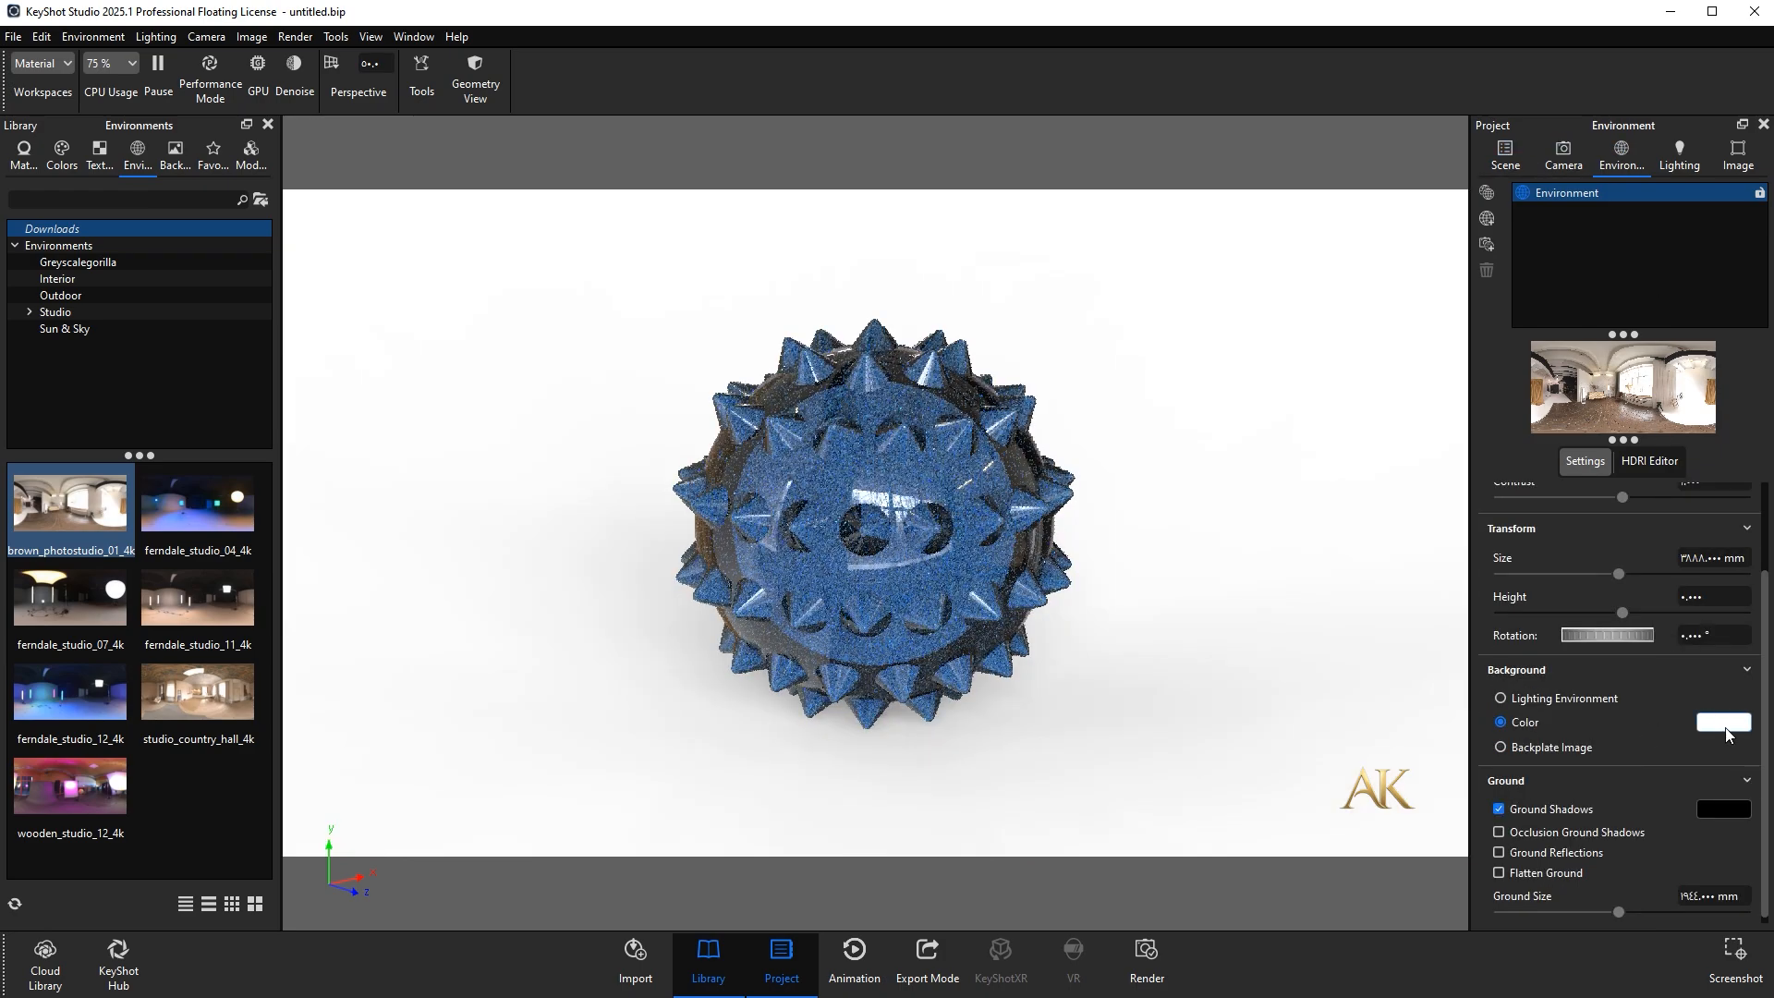
{"action": "left_click", "coordinate": [1724, 726]}
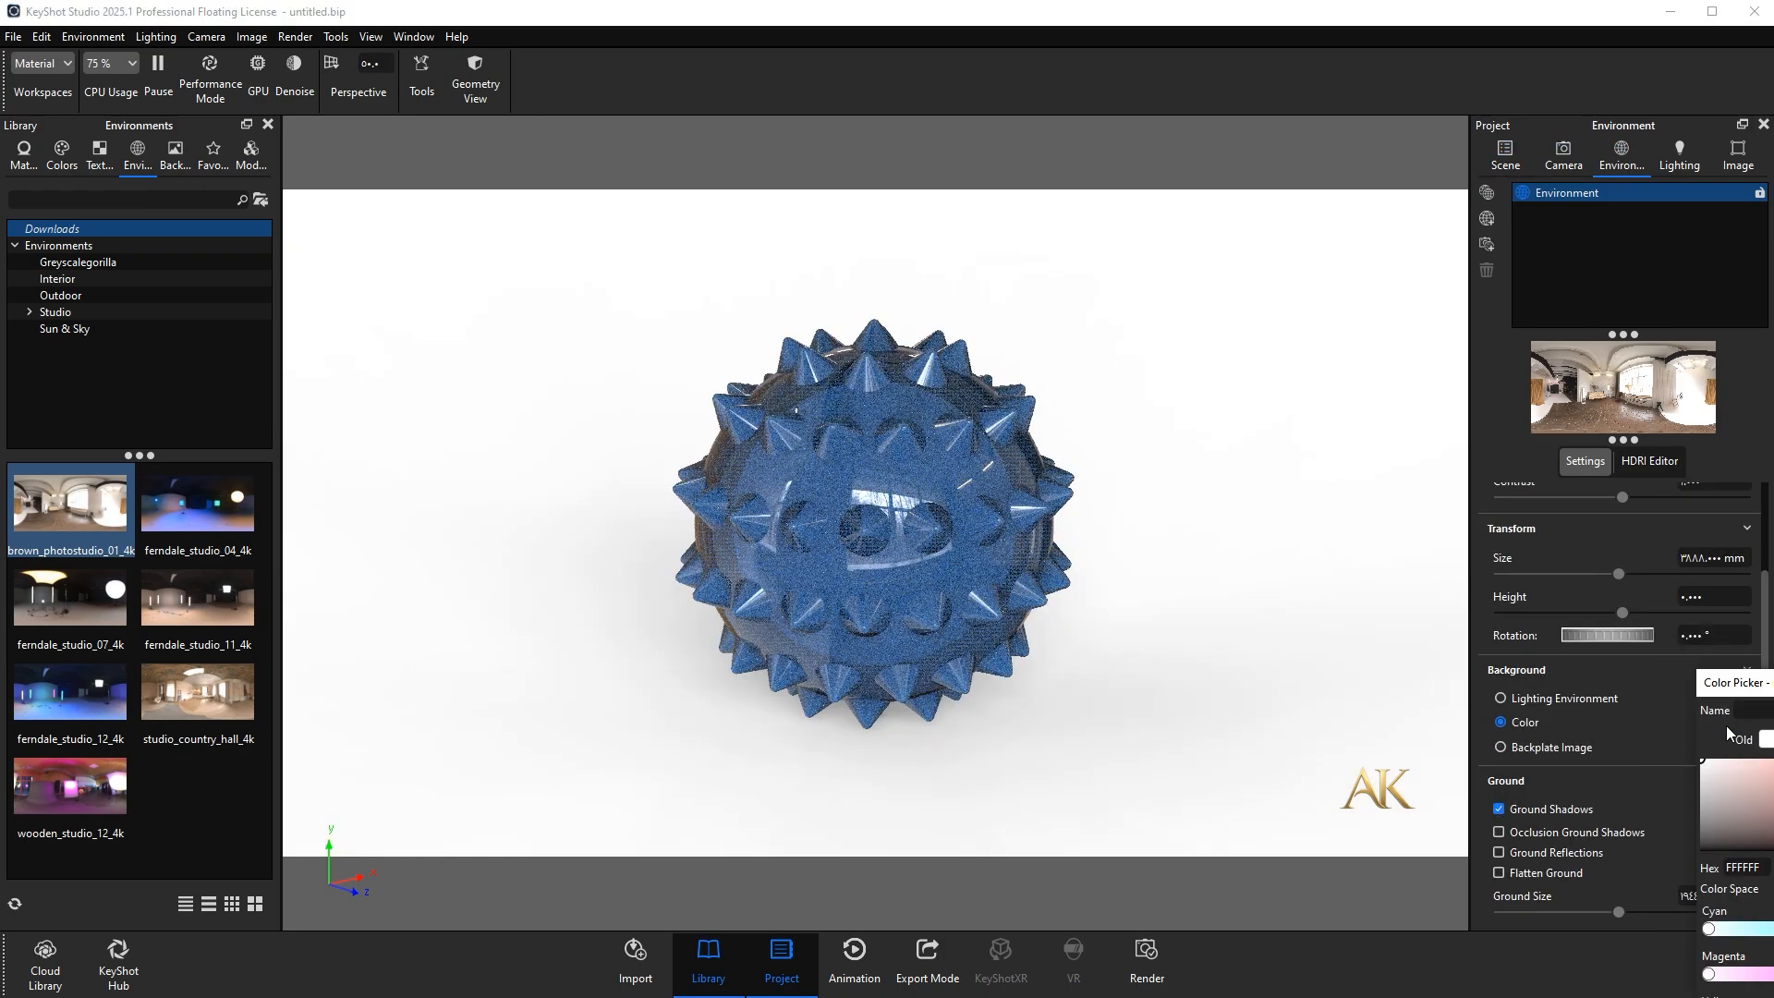
{"action": "left_click", "coordinate": [1384, 699]}
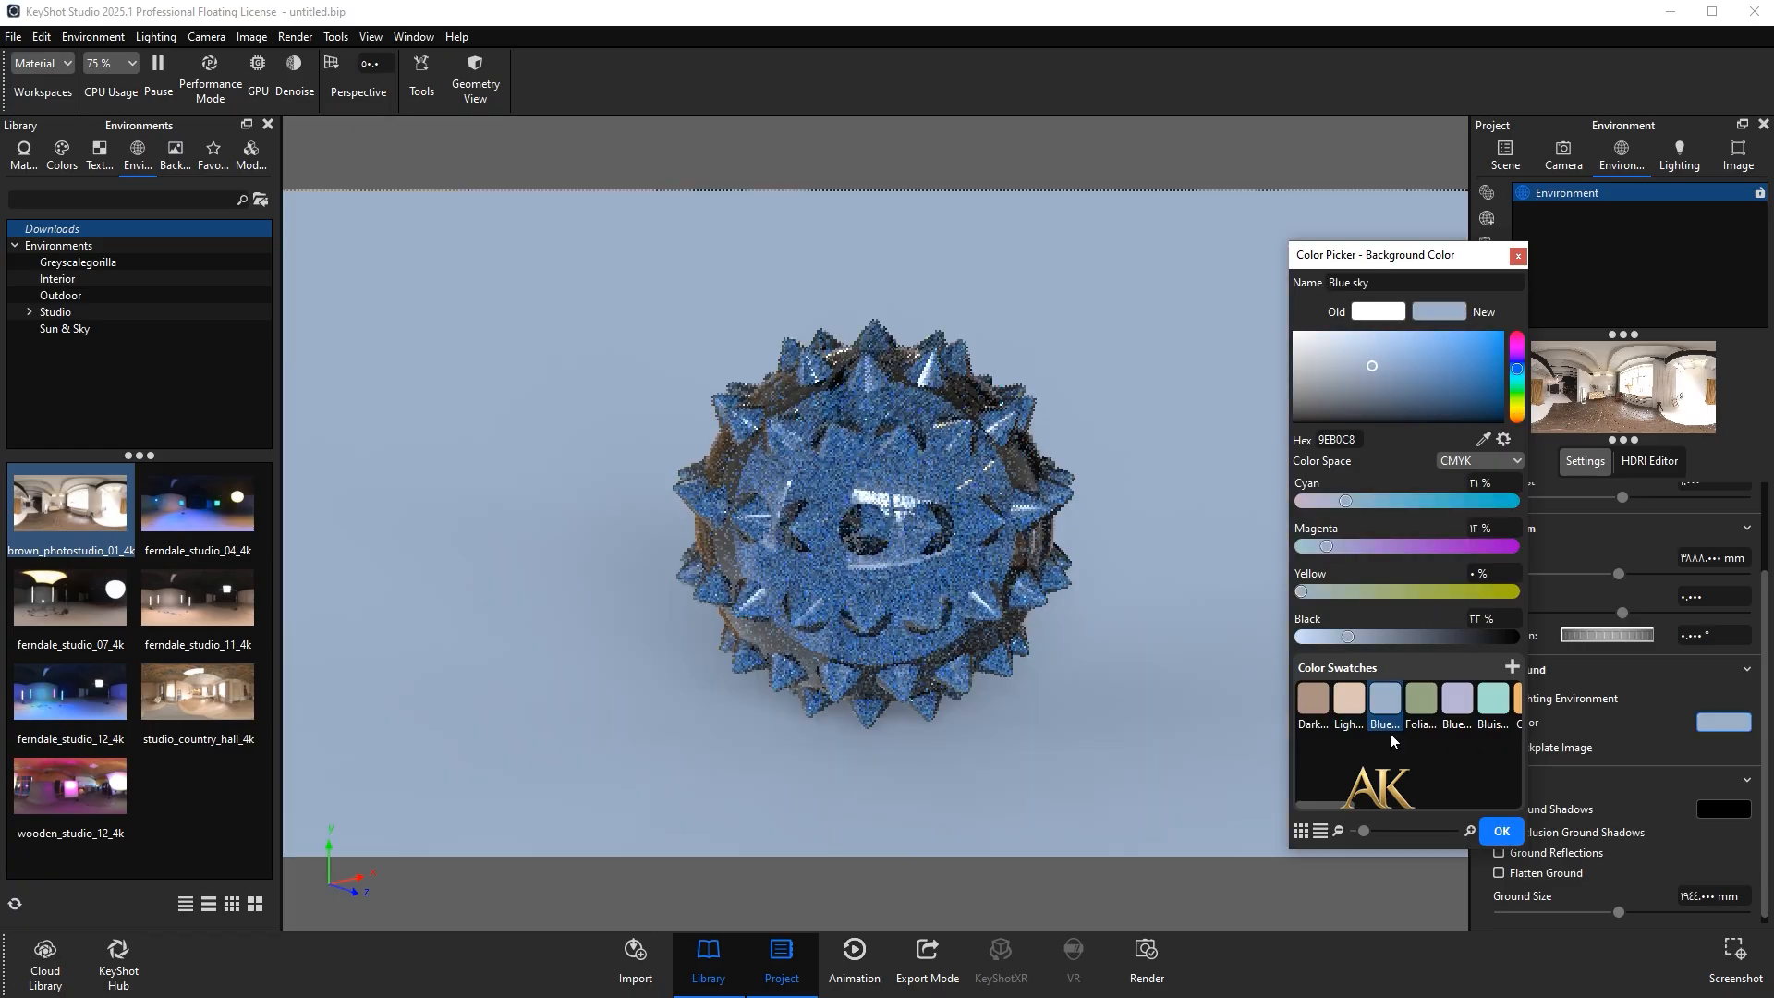
{"action": "left_click", "coordinate": [1498, 832]}
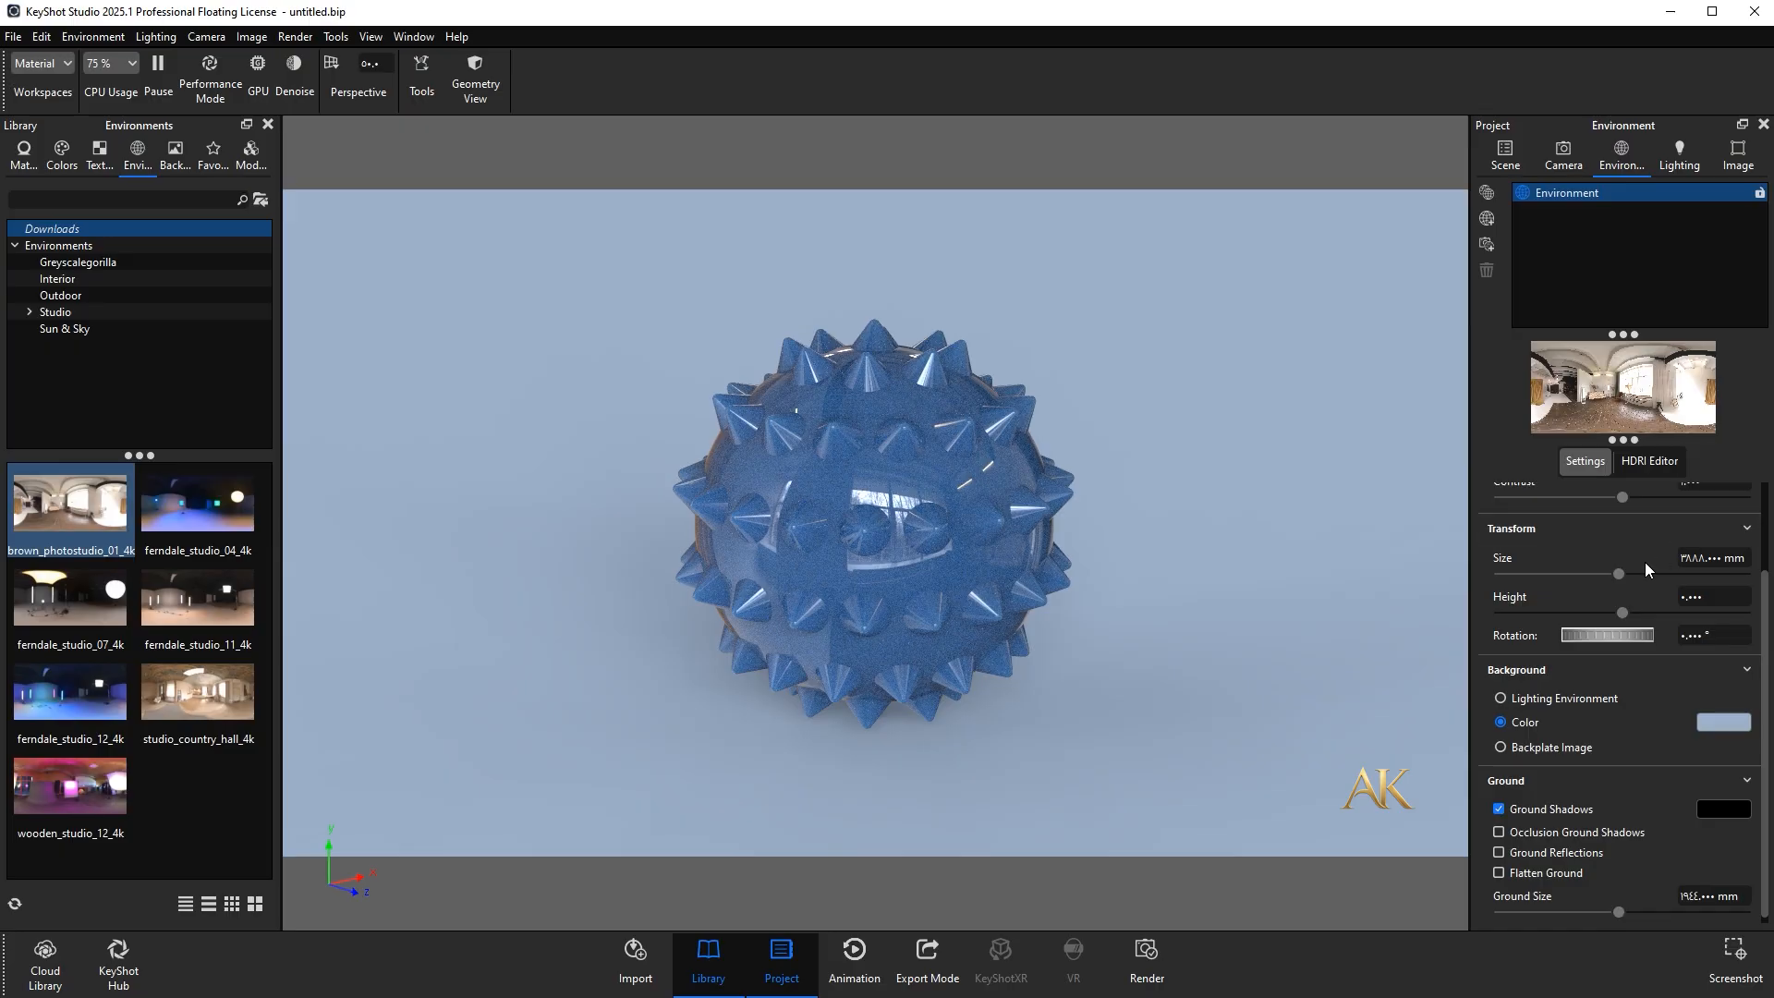
Set the scene's lighting preset to Product
{"action": "scroll", "coordinate": [1640, 563], "scroll_direction": "up", "scroll_amount": 2}
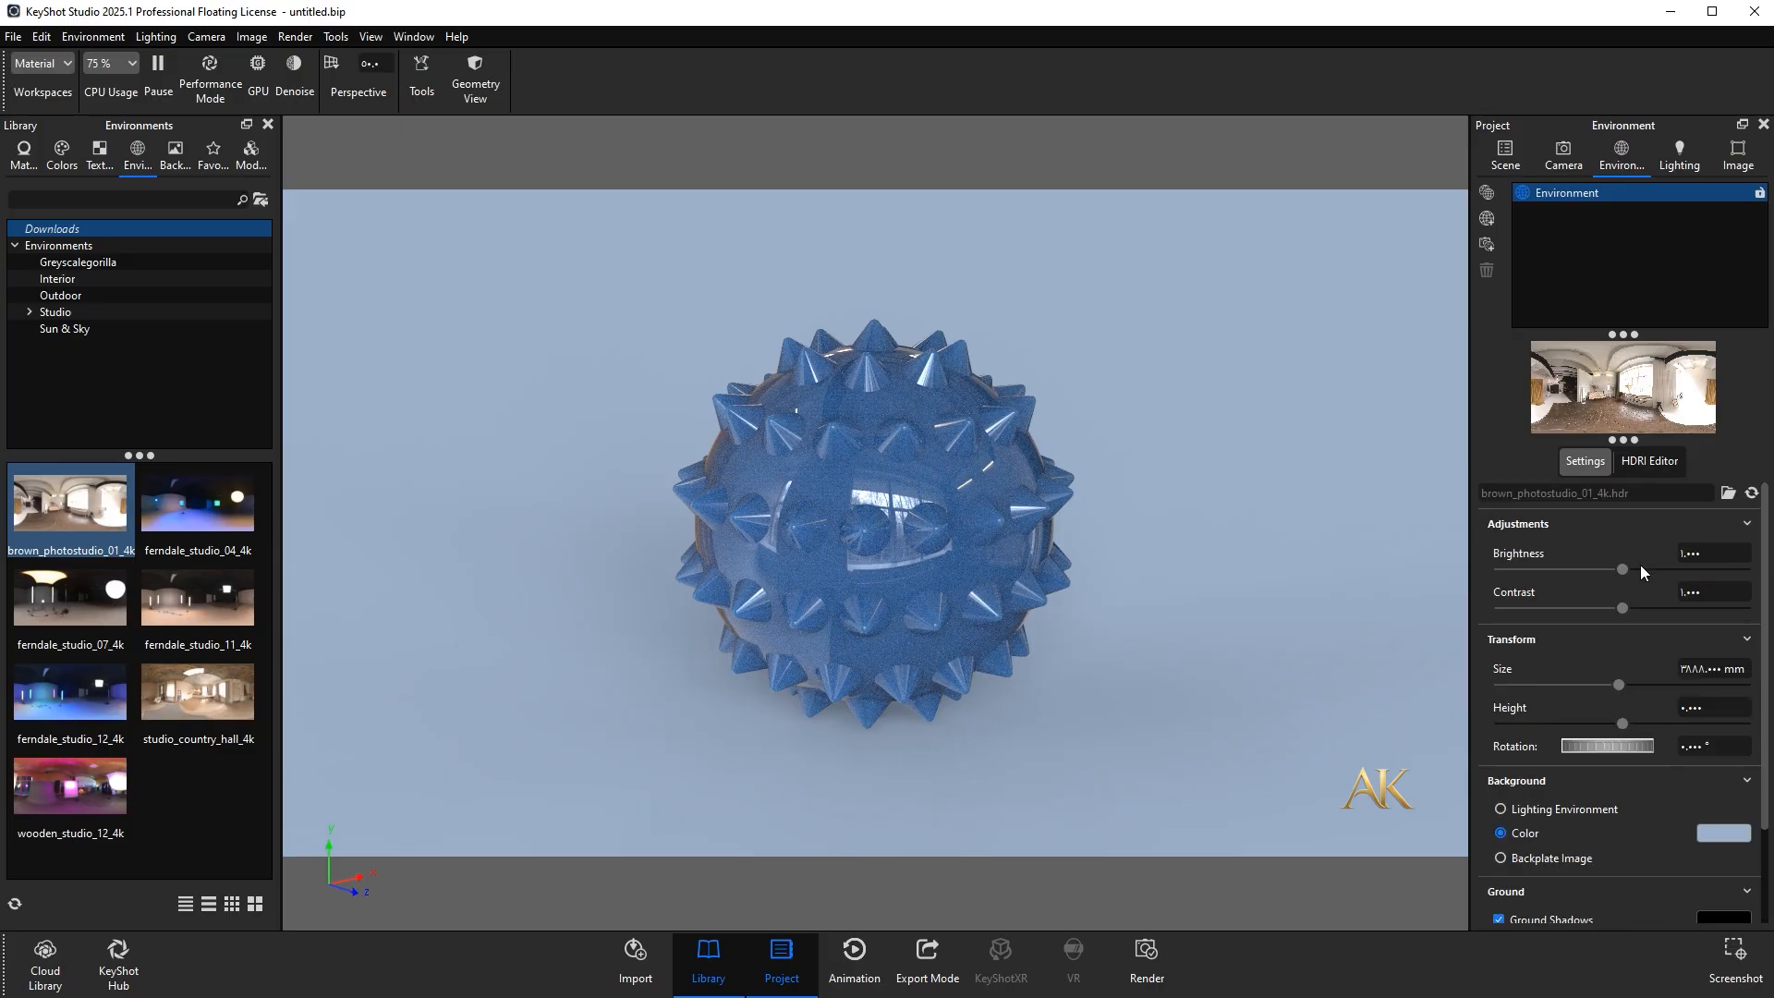
{"action": "left_click", "coordinate": [1678, 166]}
{"action": "left_click", "coordinate": [1511, 276]}
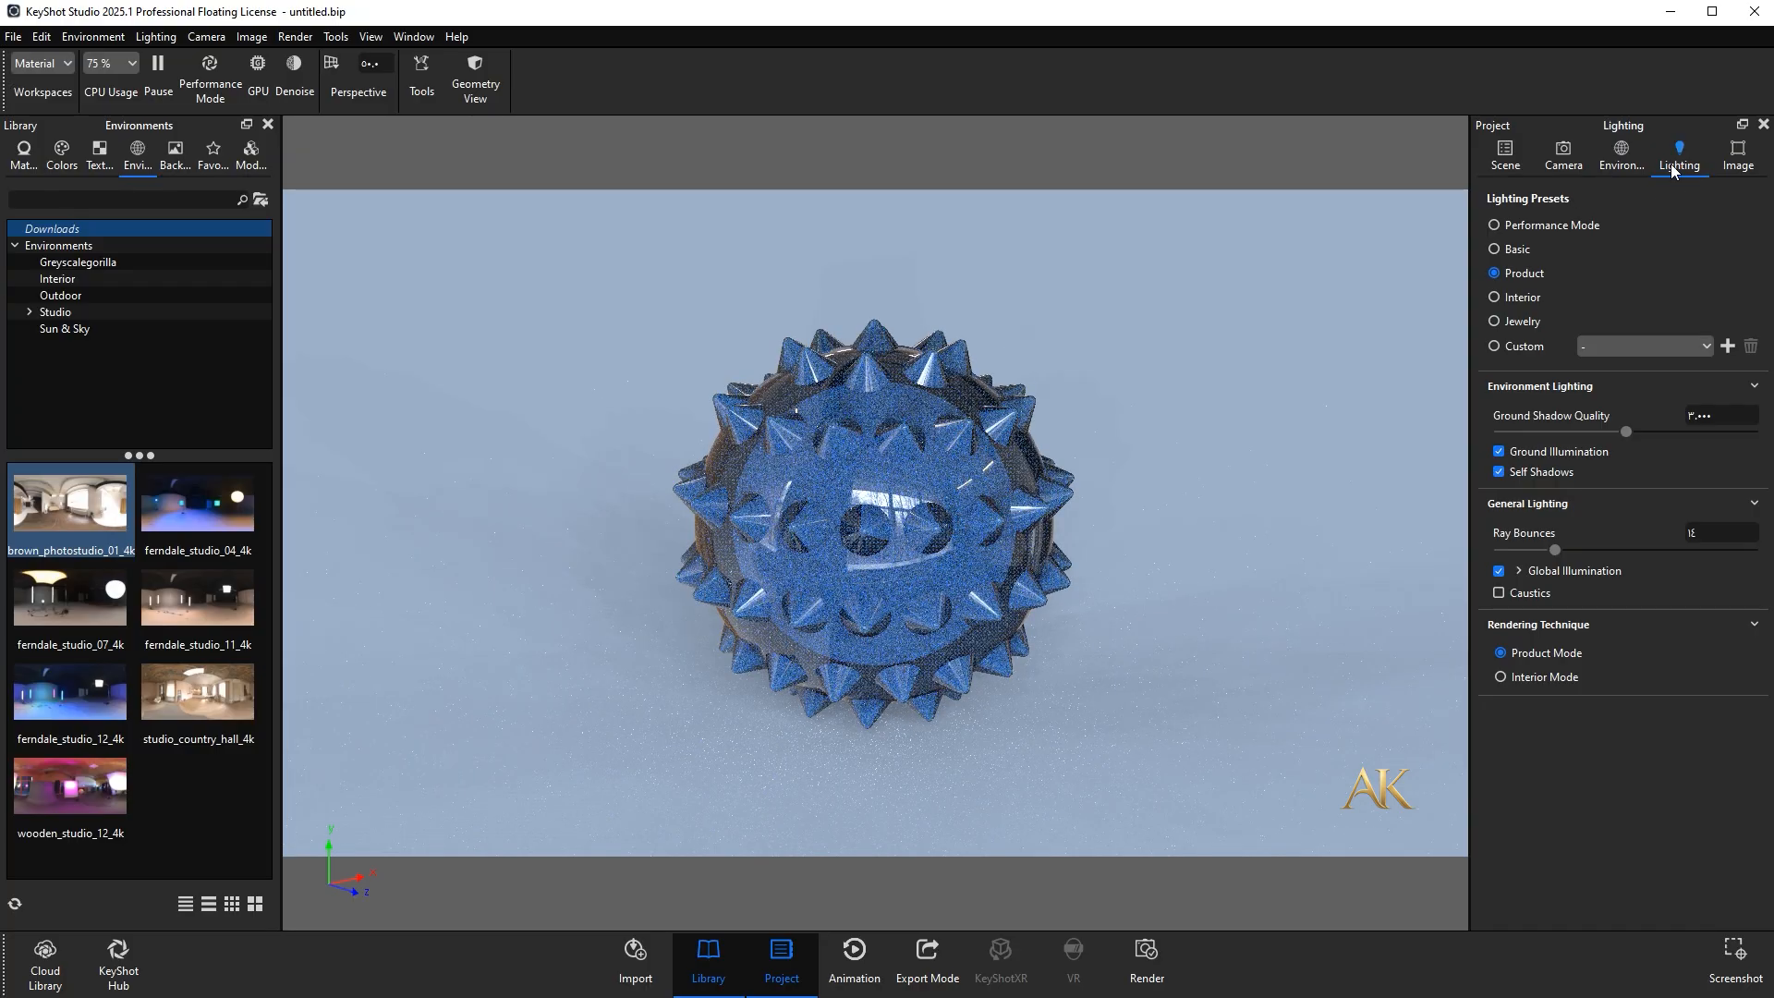
Set the tilt of the environment's HDRI image to -90°
{"action": "left_click", "coordinate": [1526, 163]}
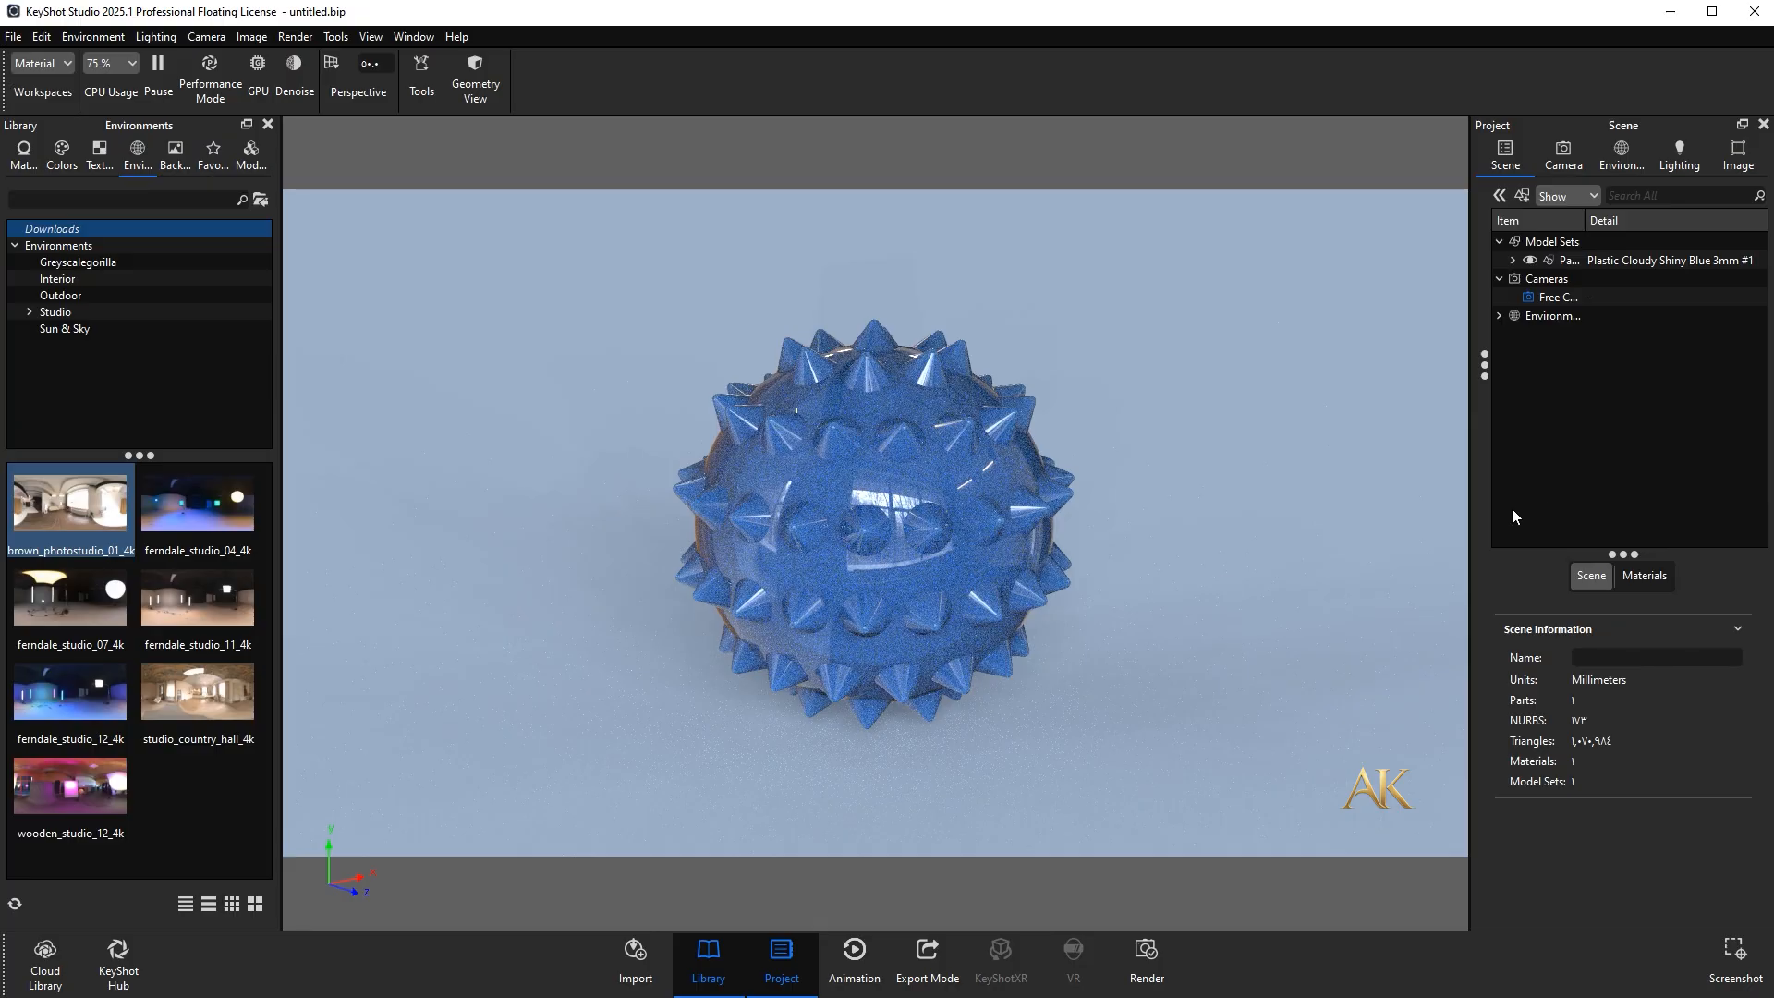
{"action": "left_click", "coordinate": [1615, 164]}
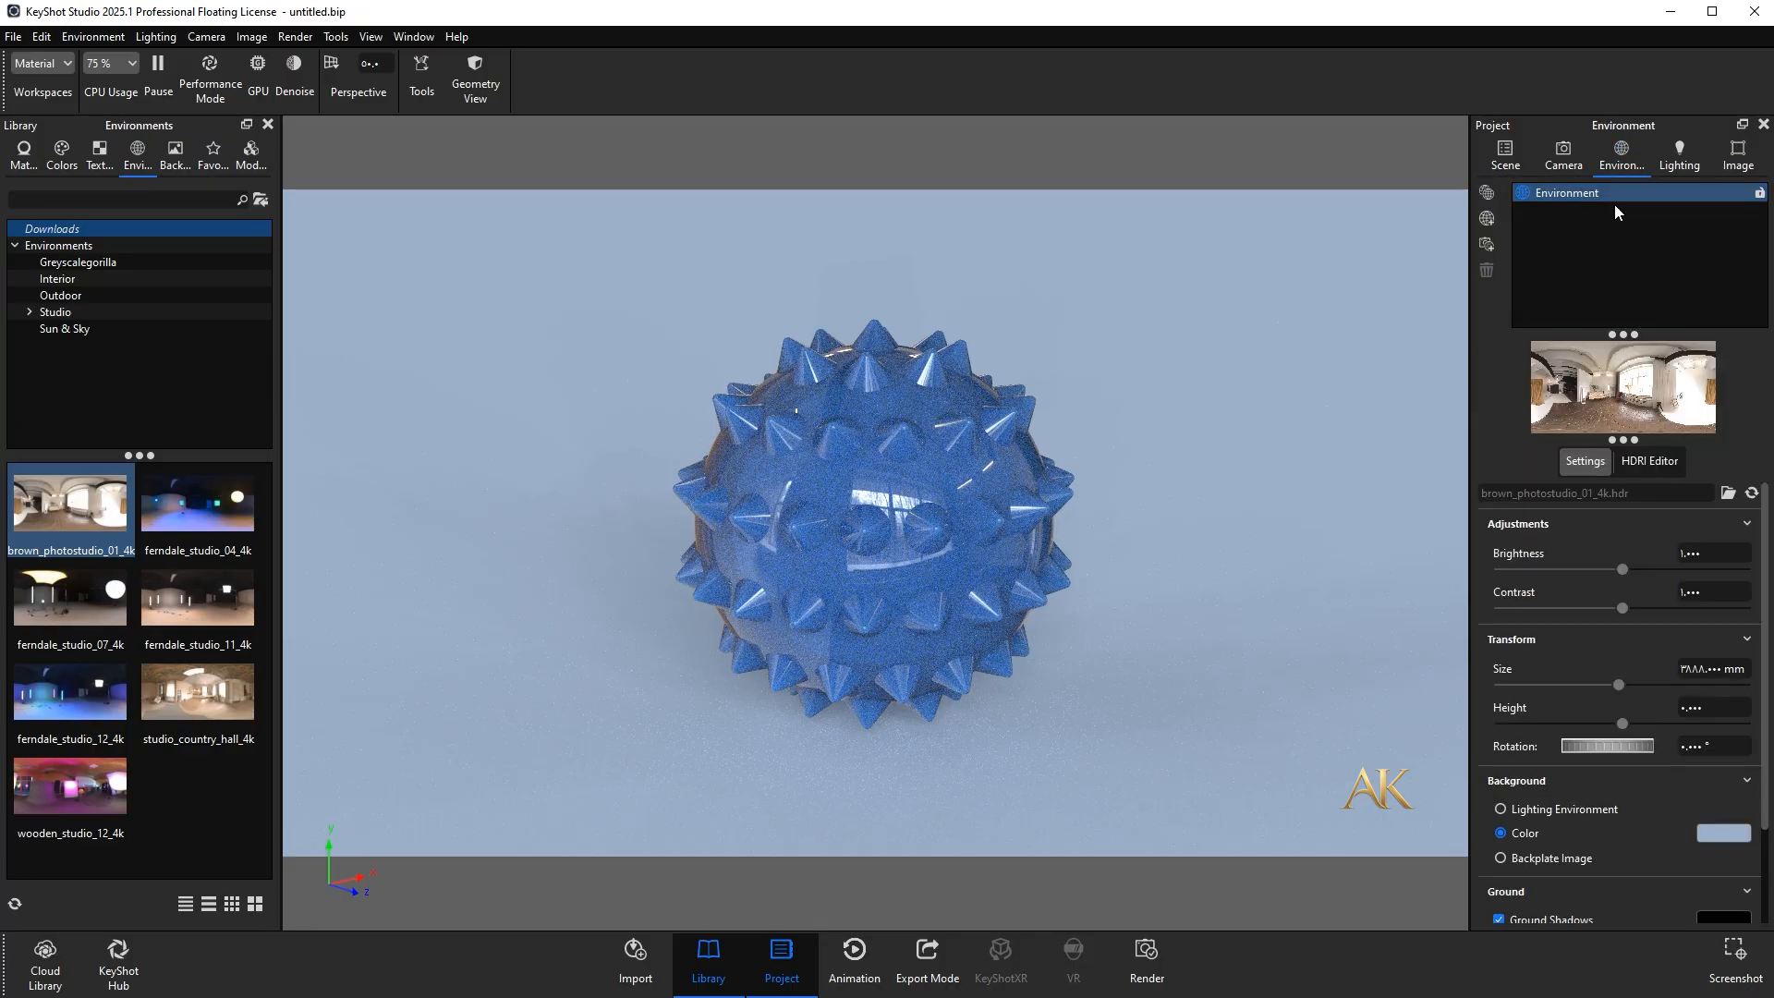
{"action": "left_click", "coordinate": [1709, 745]}
{"action": "double_click", "coordinate": [1710, 745]}
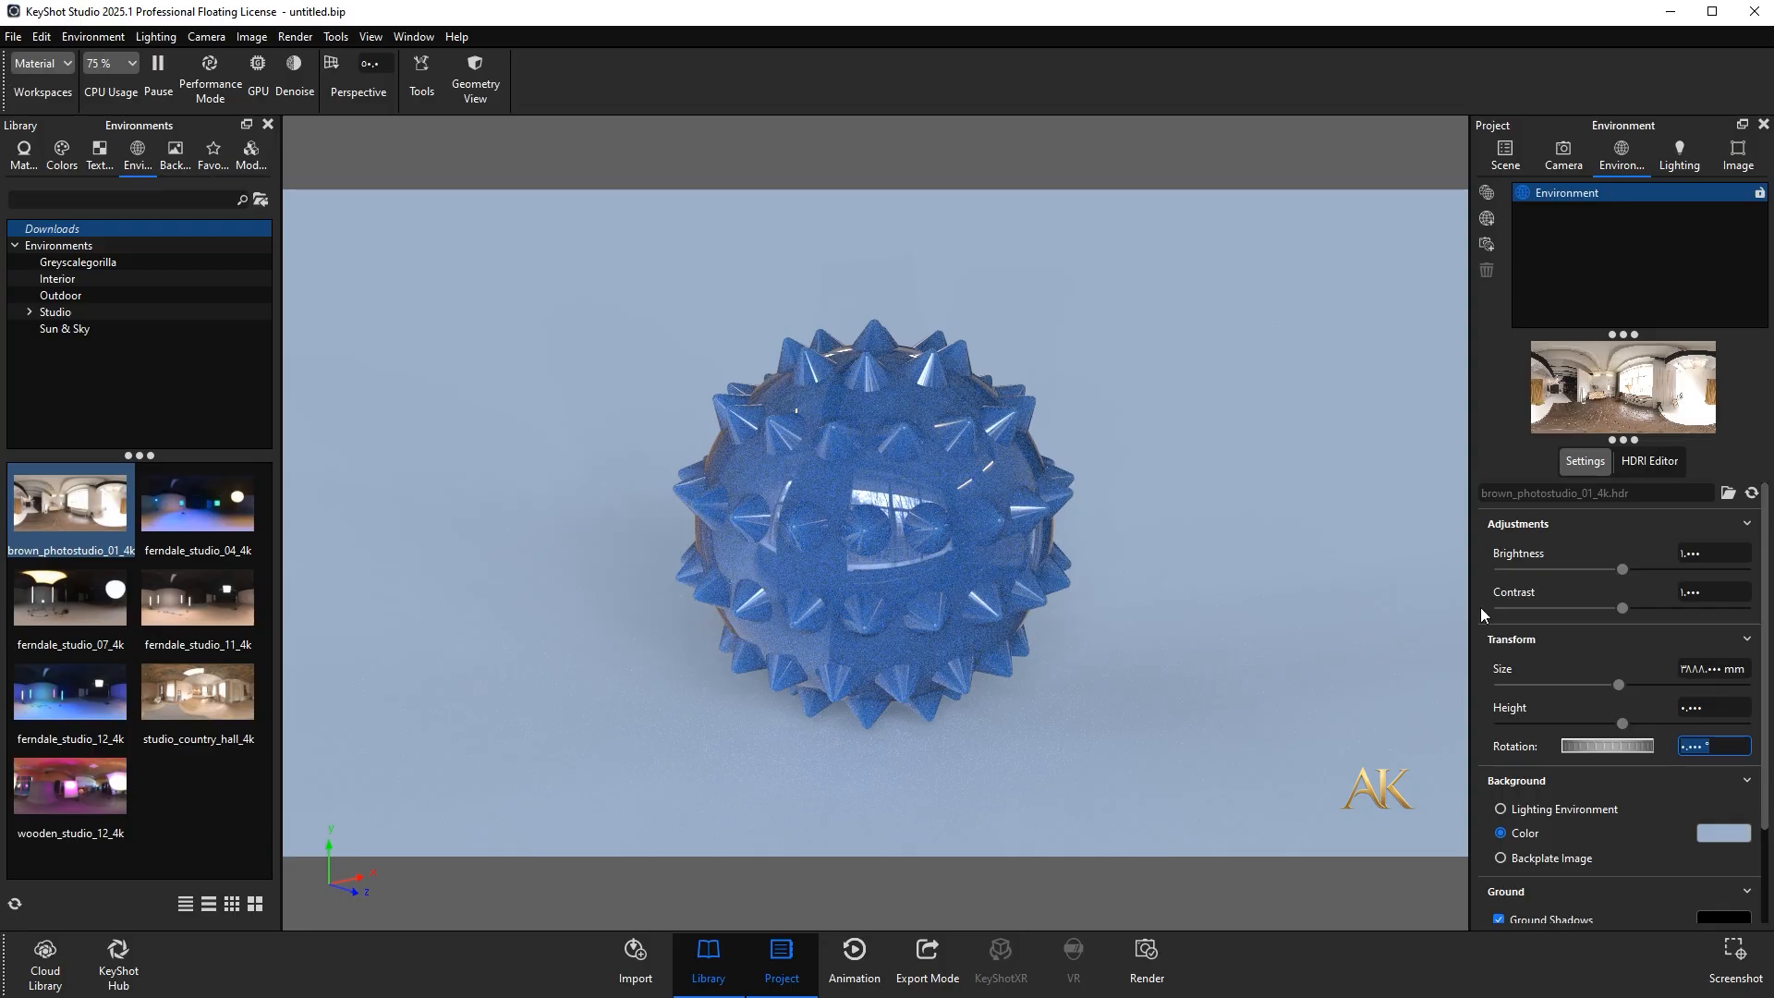
{"action": "left_click", "coordinate": [1648, 460]}
{"action": "scroll", "coordinate": [1620, 816], "scroll_direction": "down", "scroll_amount": 5}
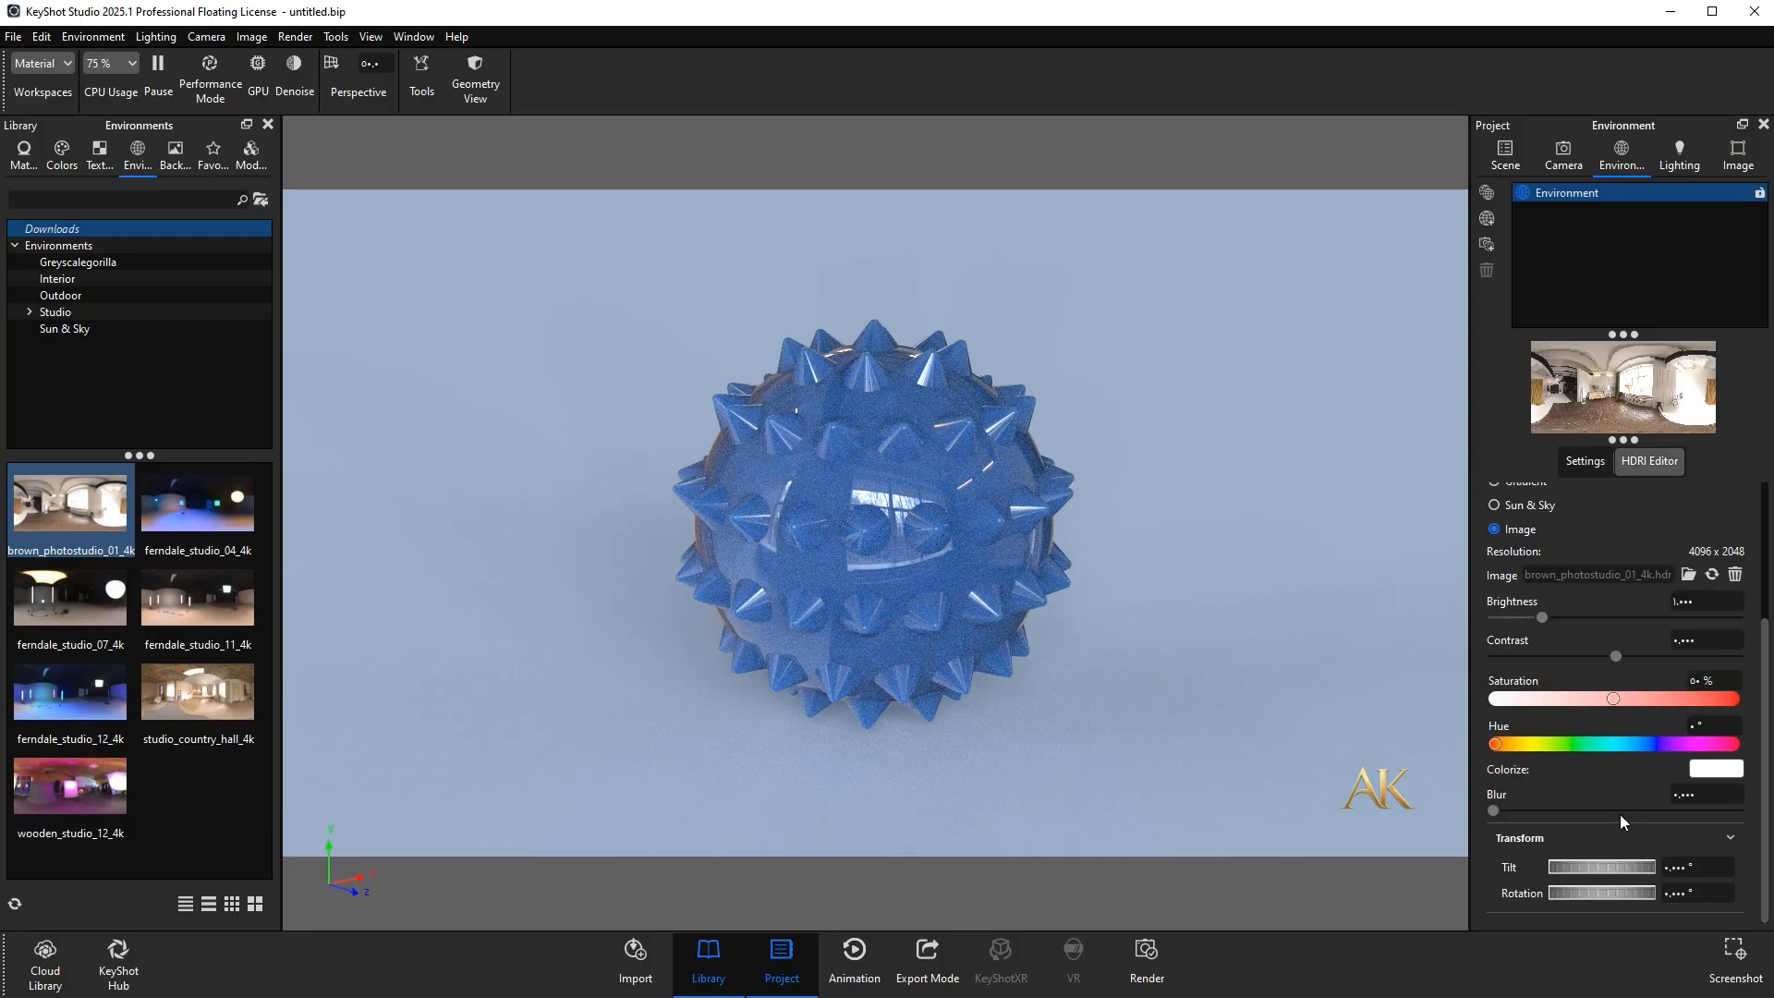
{"action": "double_click", "coordinate": [1676, 866]}
{"action": "type", "text": "90"}
{"action": "key", "text": "Return"}
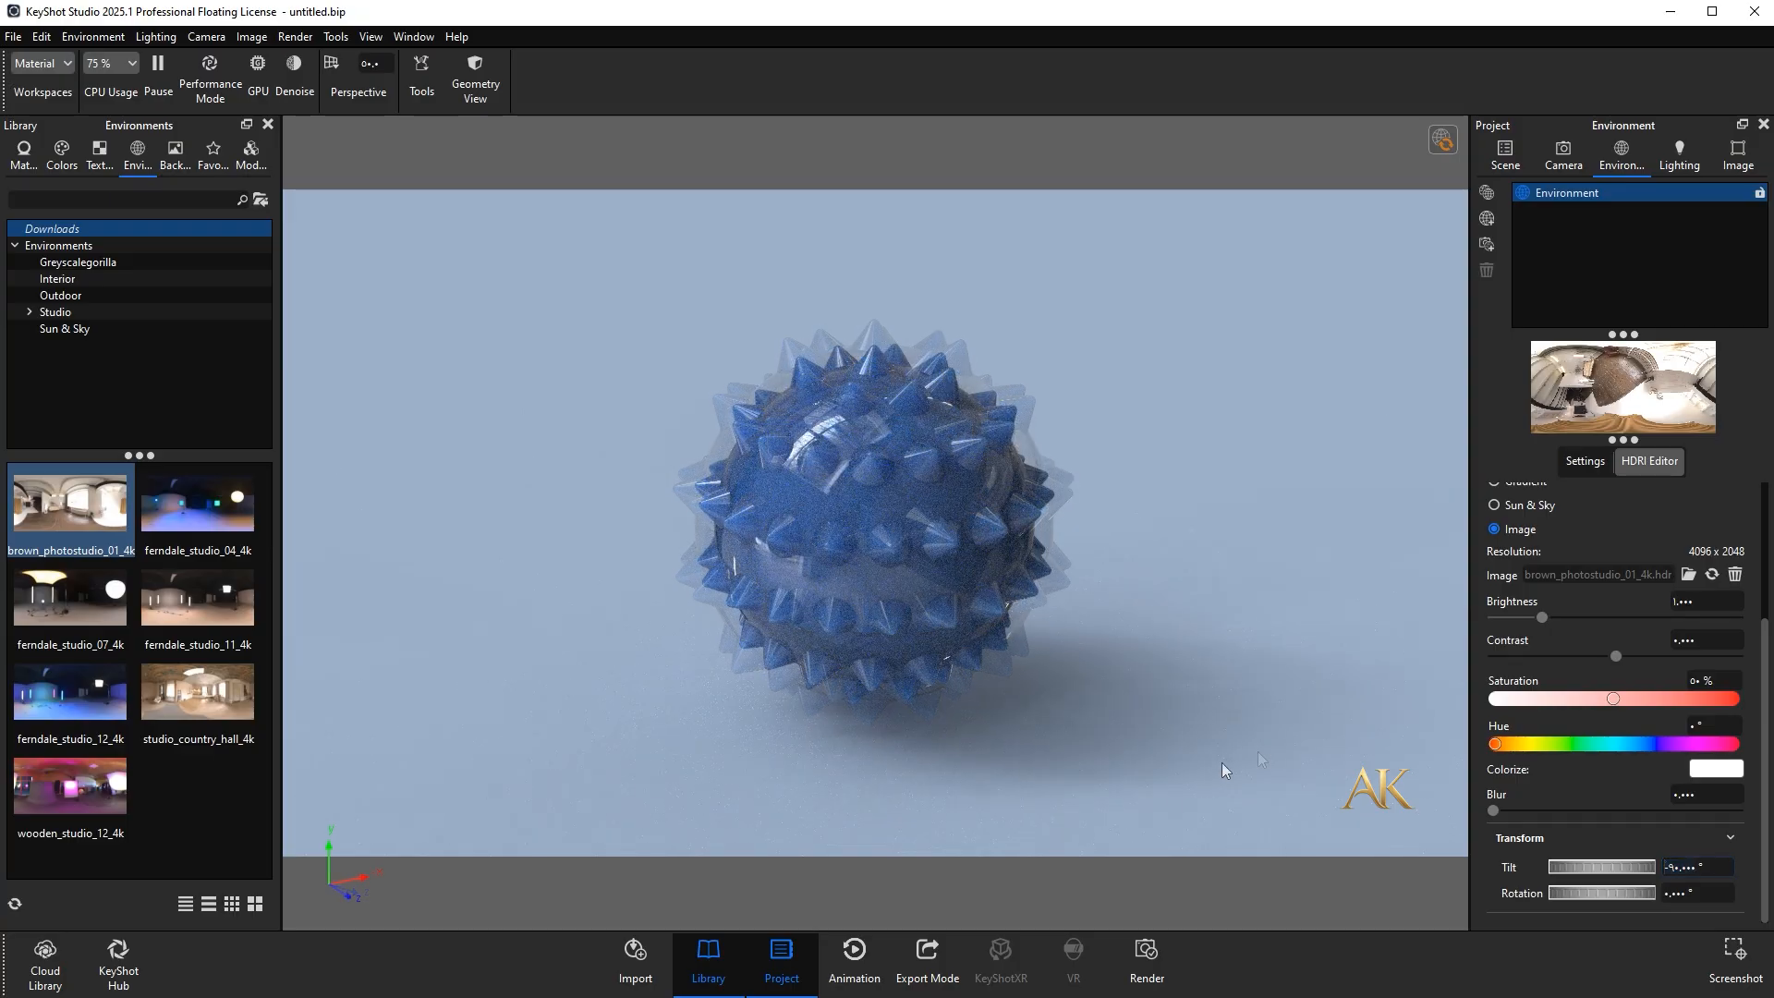
Configure the still image render to use GPU Mode as the render engine with 500 maximum samples
{"action": "left_click", "coordinate": [1146, 952]}
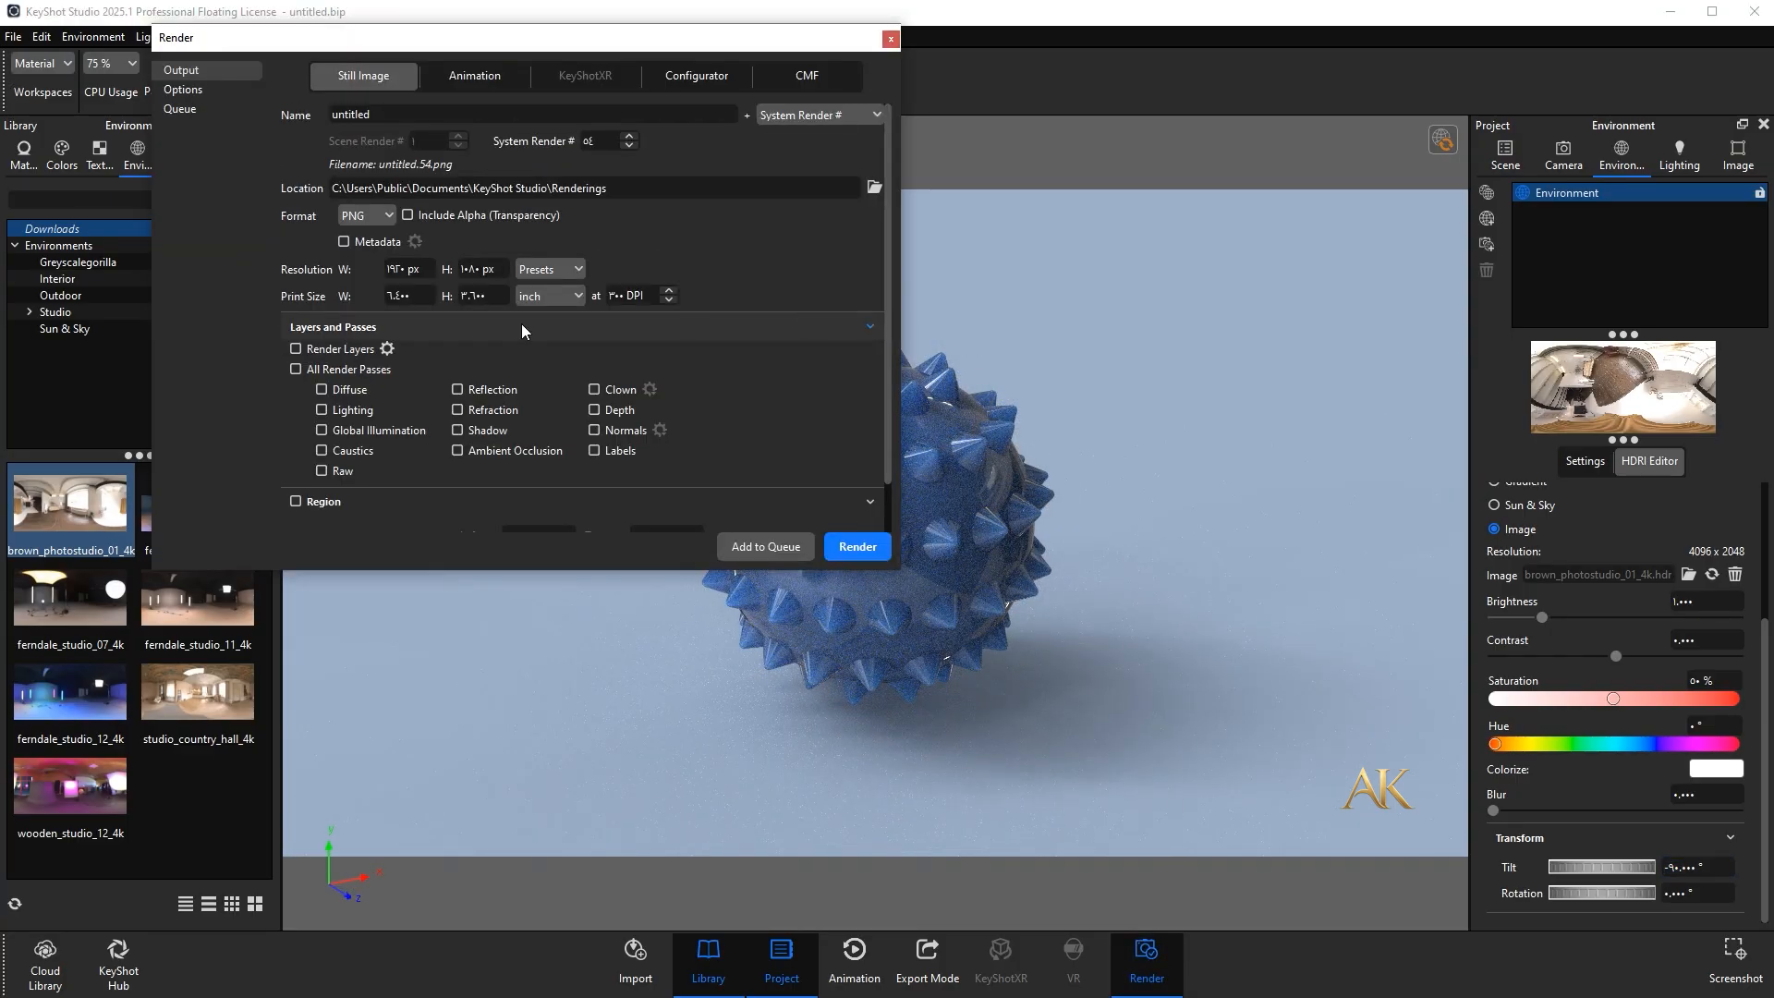
{"action": "left_click", "coordinate": [184, 89]}
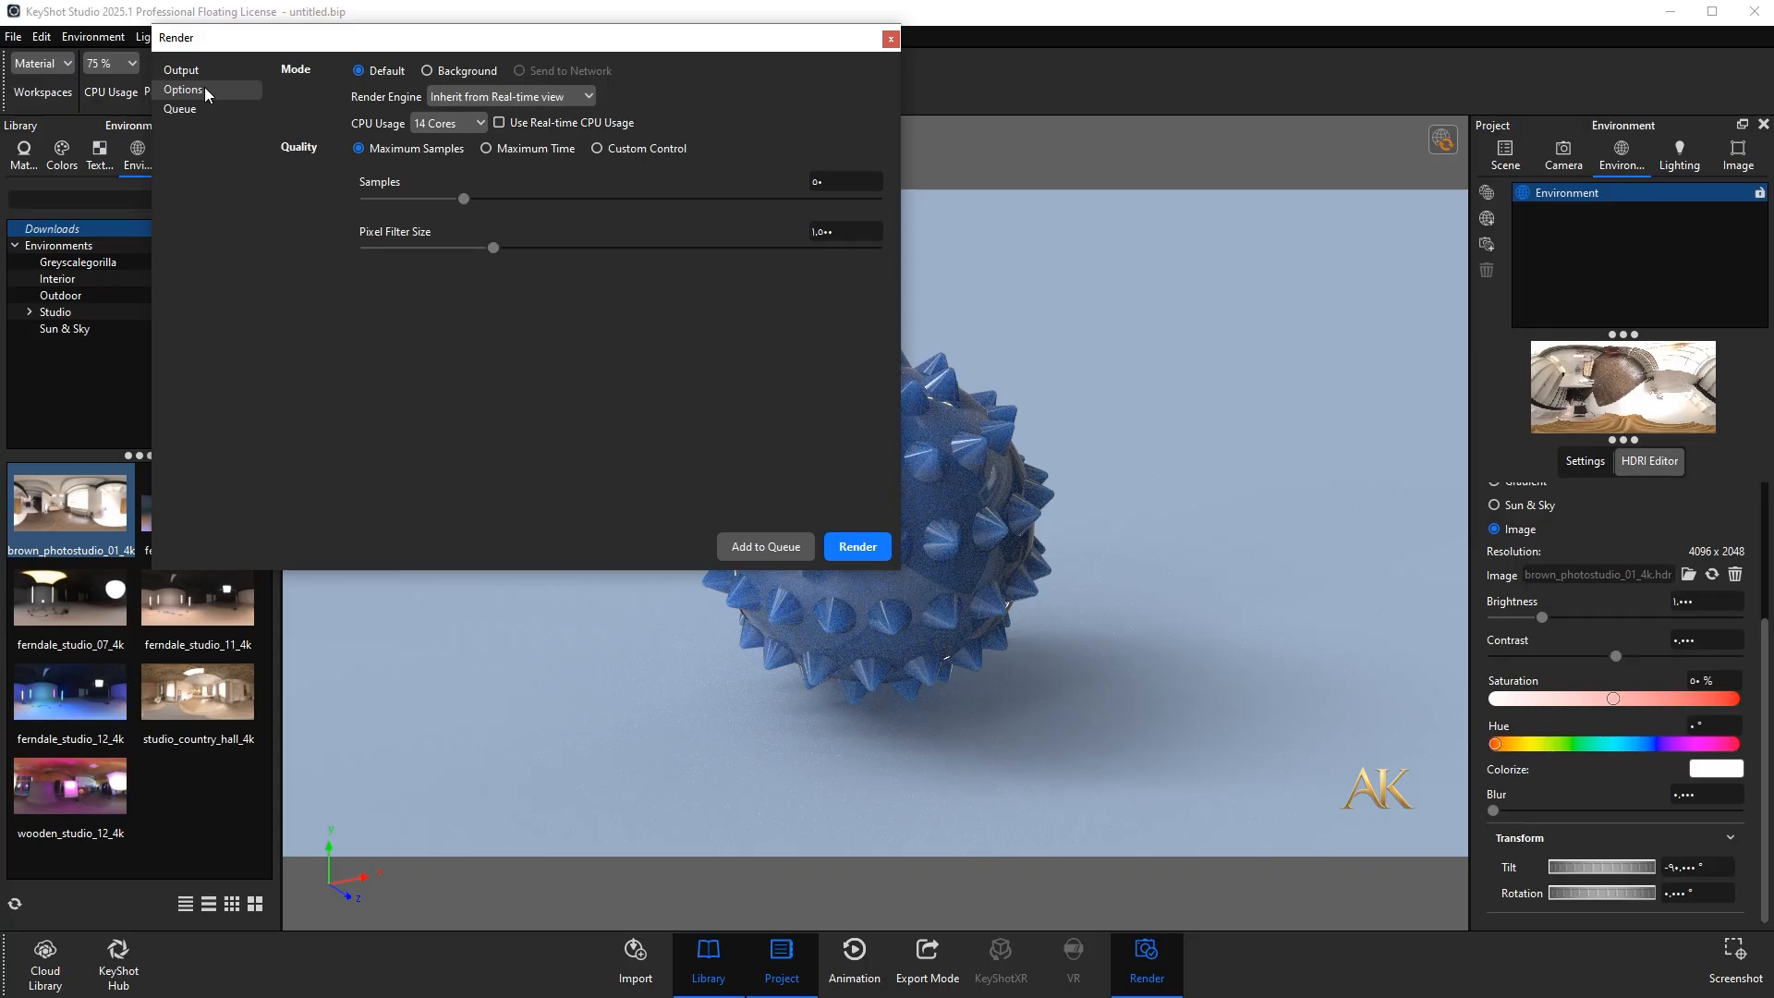
{"action": "left_click", "coordinate": [496, 98]}
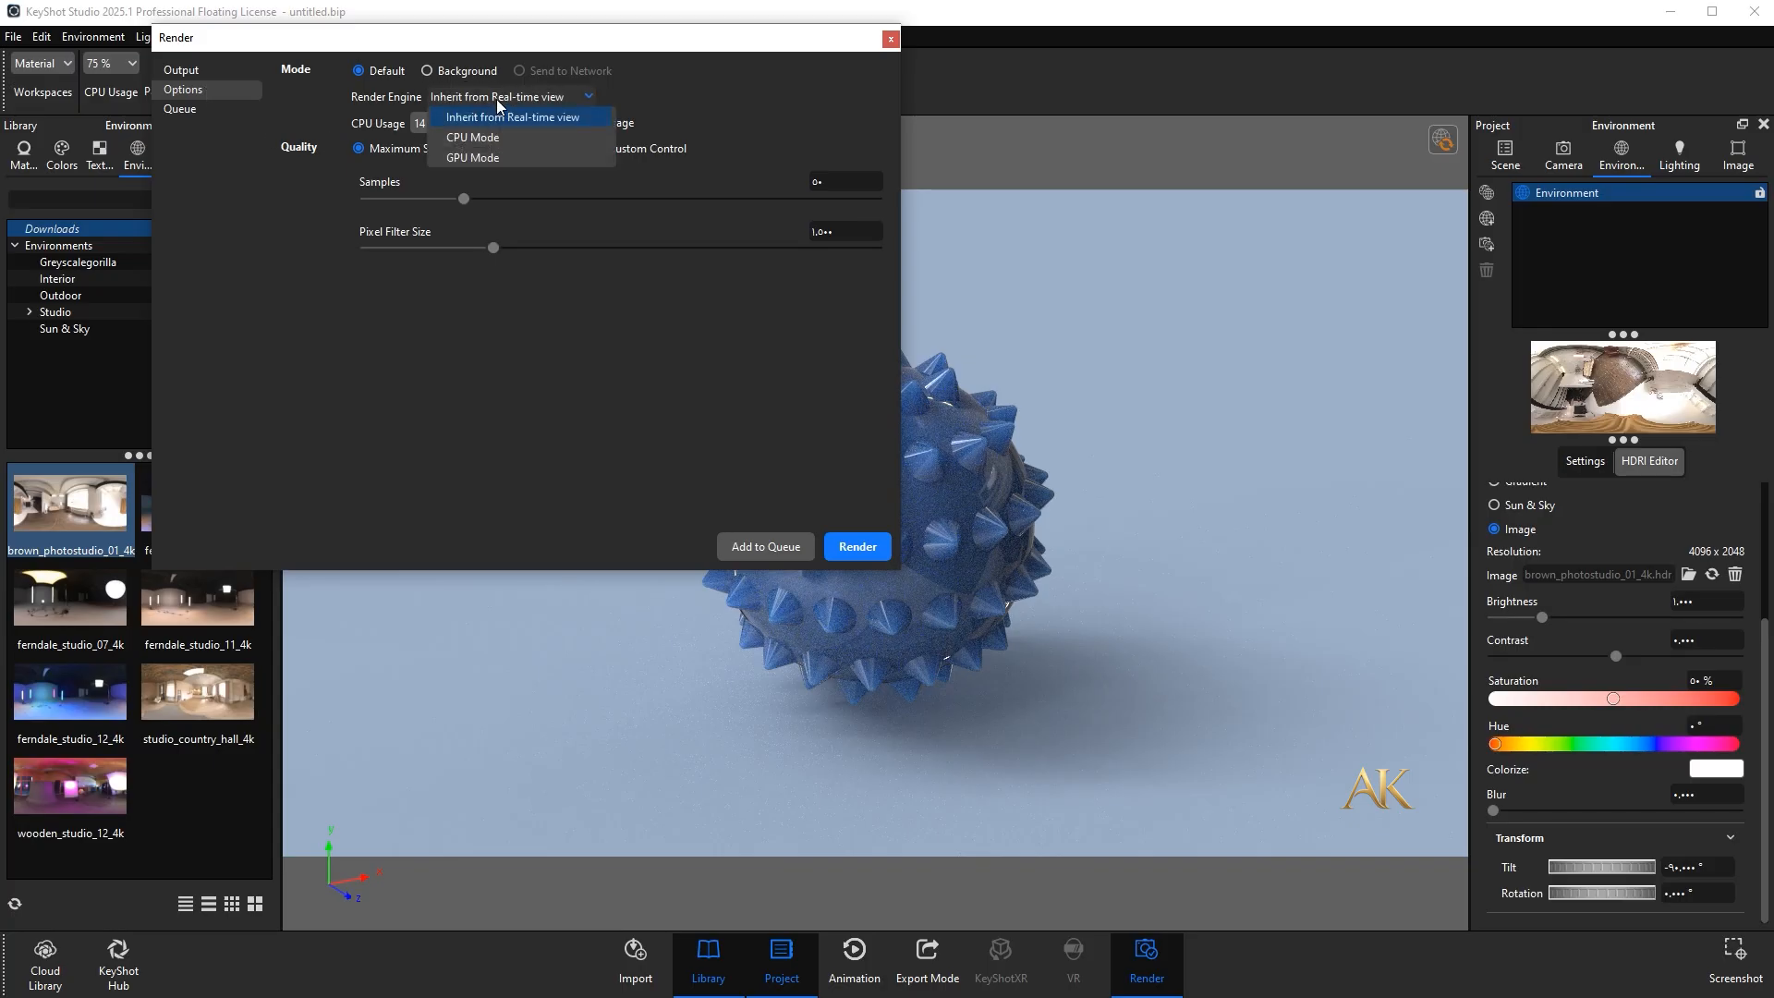
{"action": "left_click", "coordinate": [489, 161]}
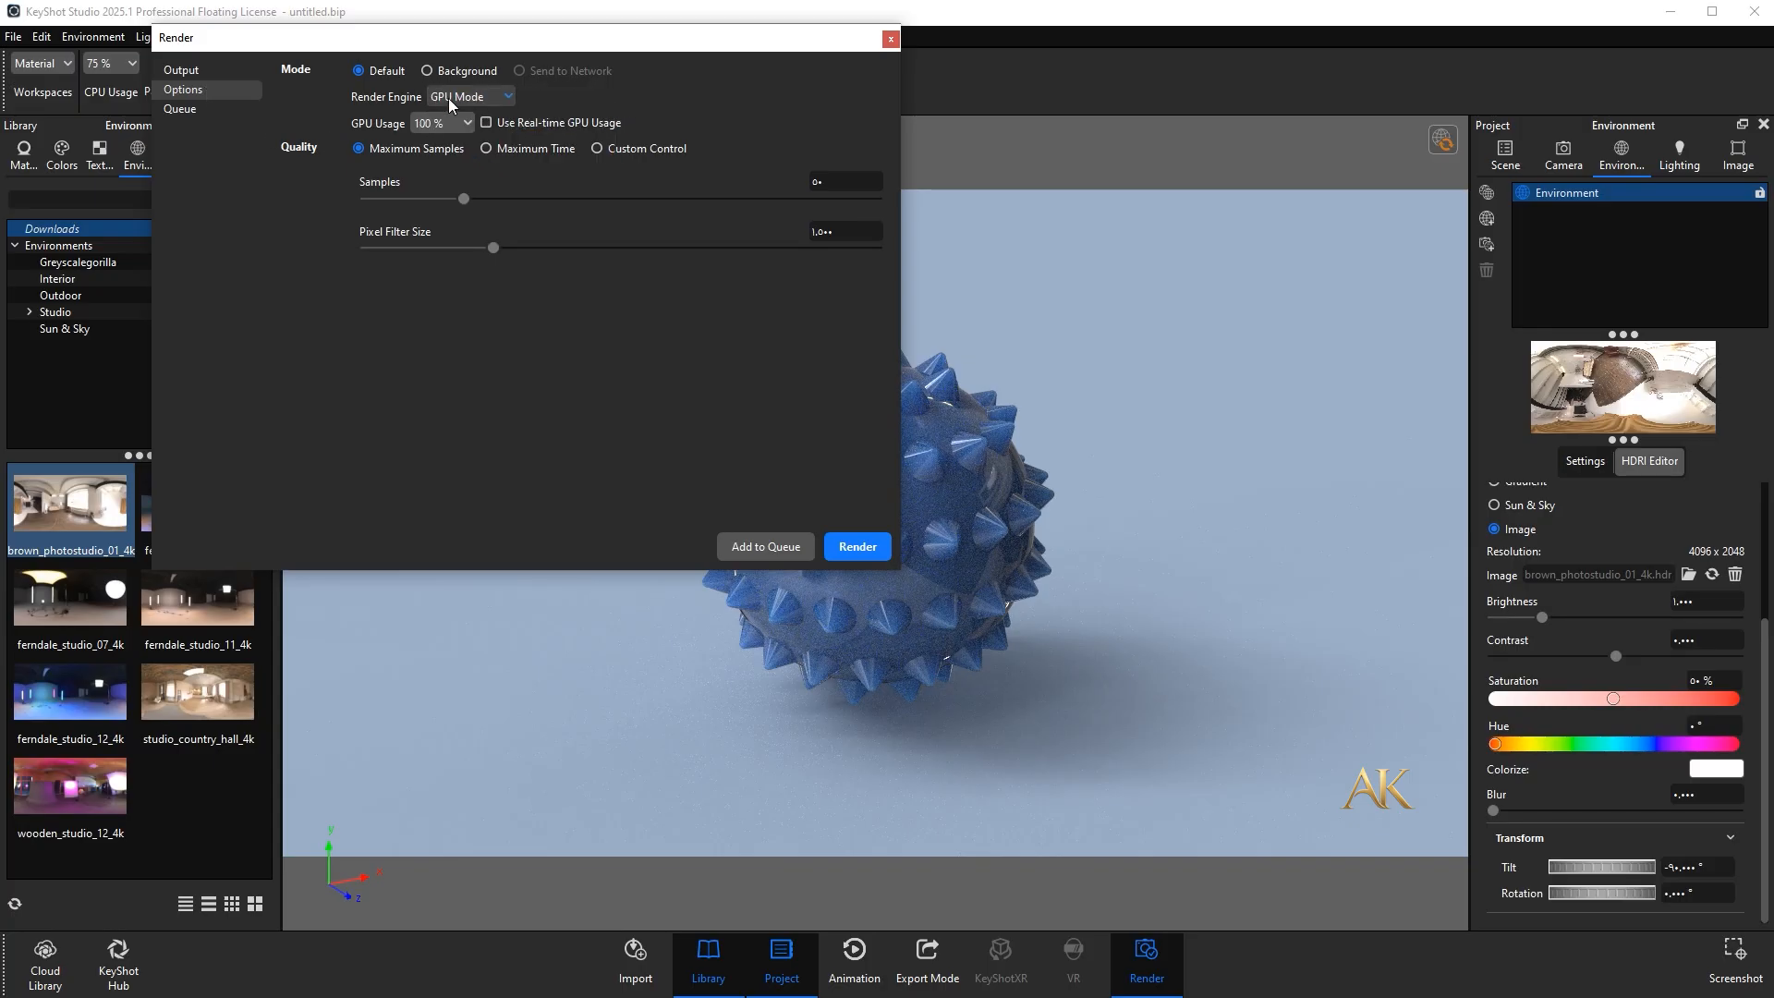
{"action": "left_click", "coordinate": [763, 186]}
{"action": "type", "text": "500"}
{"action": "key", "text": "Return"}
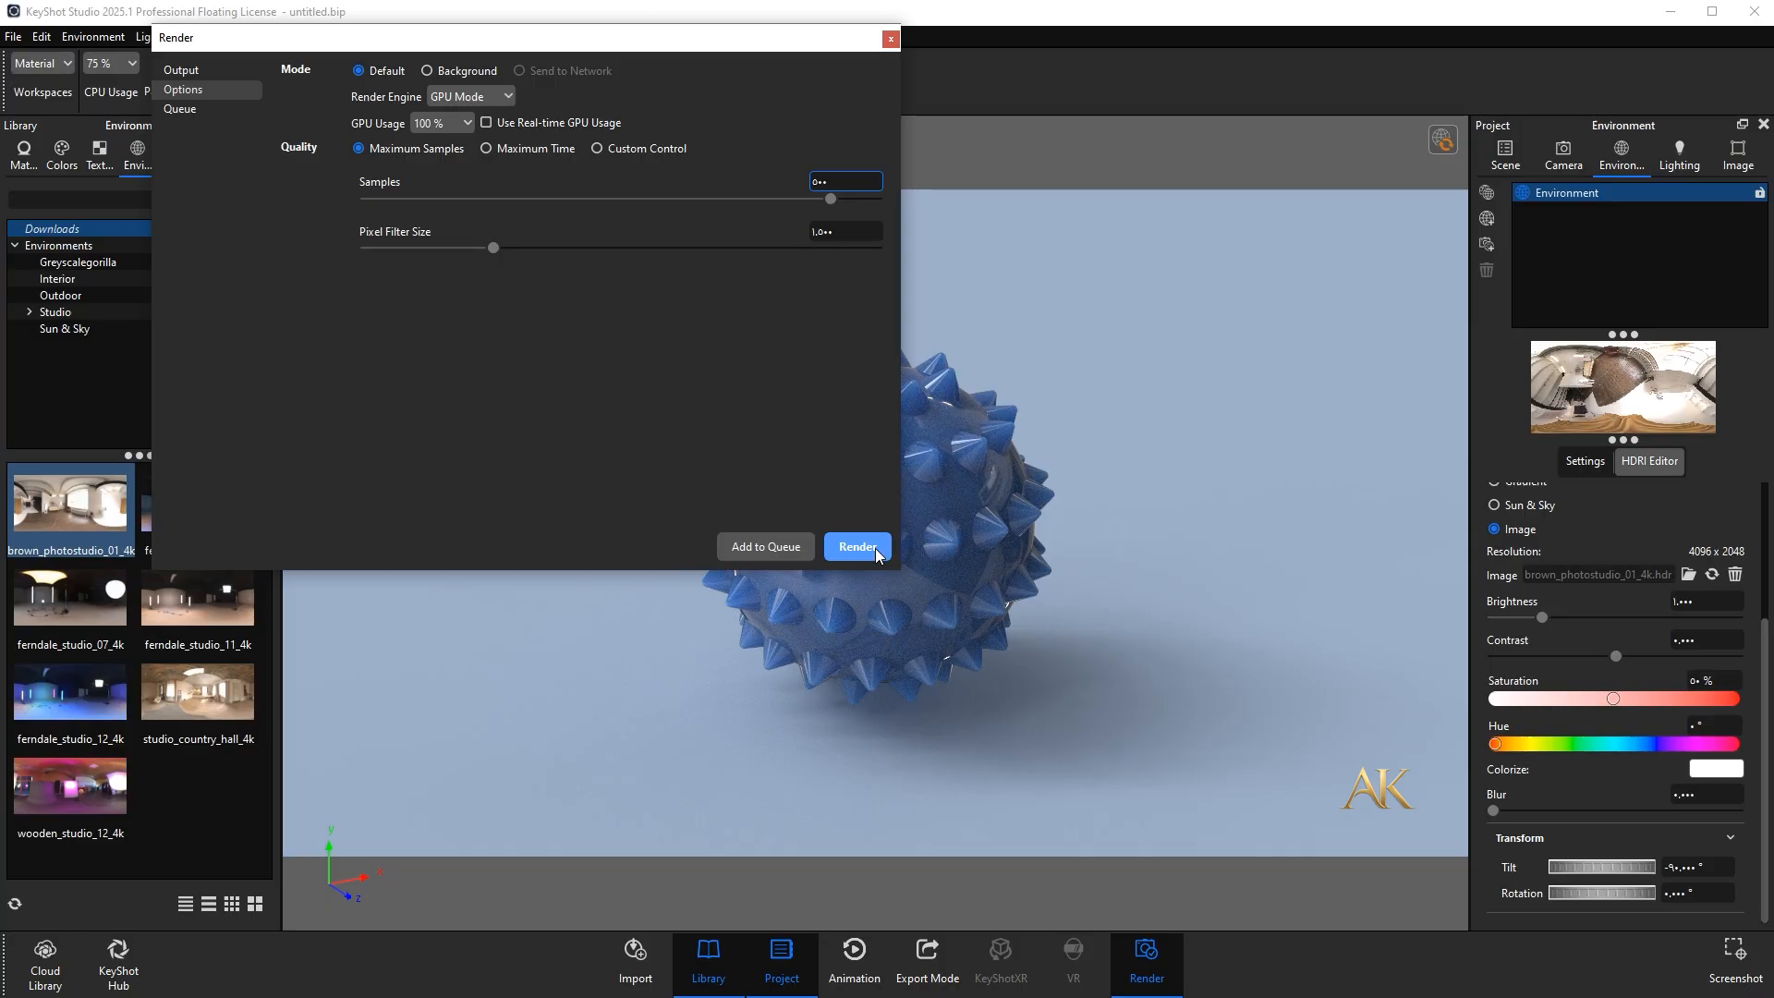
Start rendering the still image, overwriting the existing untitled.54.png, and fit the whole picture in the render window
{"action": "left_click", "coordinate": [874, 551]}
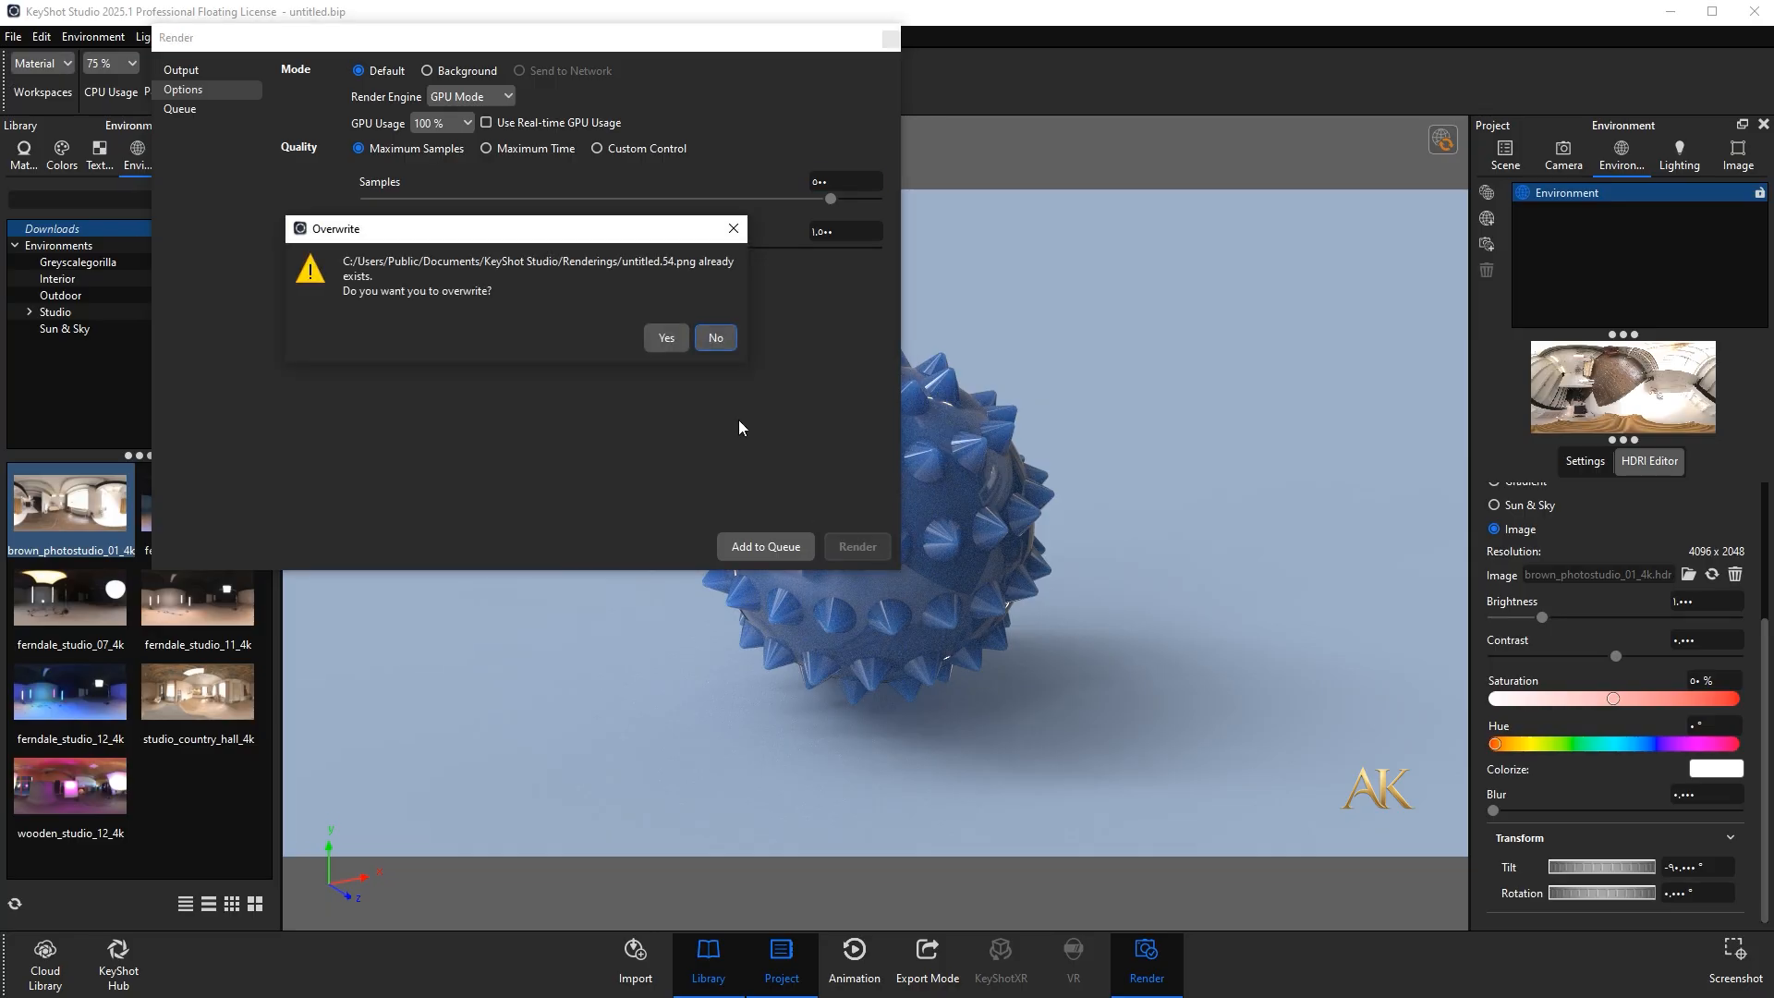
{"action": "left_click", "coordinate": [666, 337]}
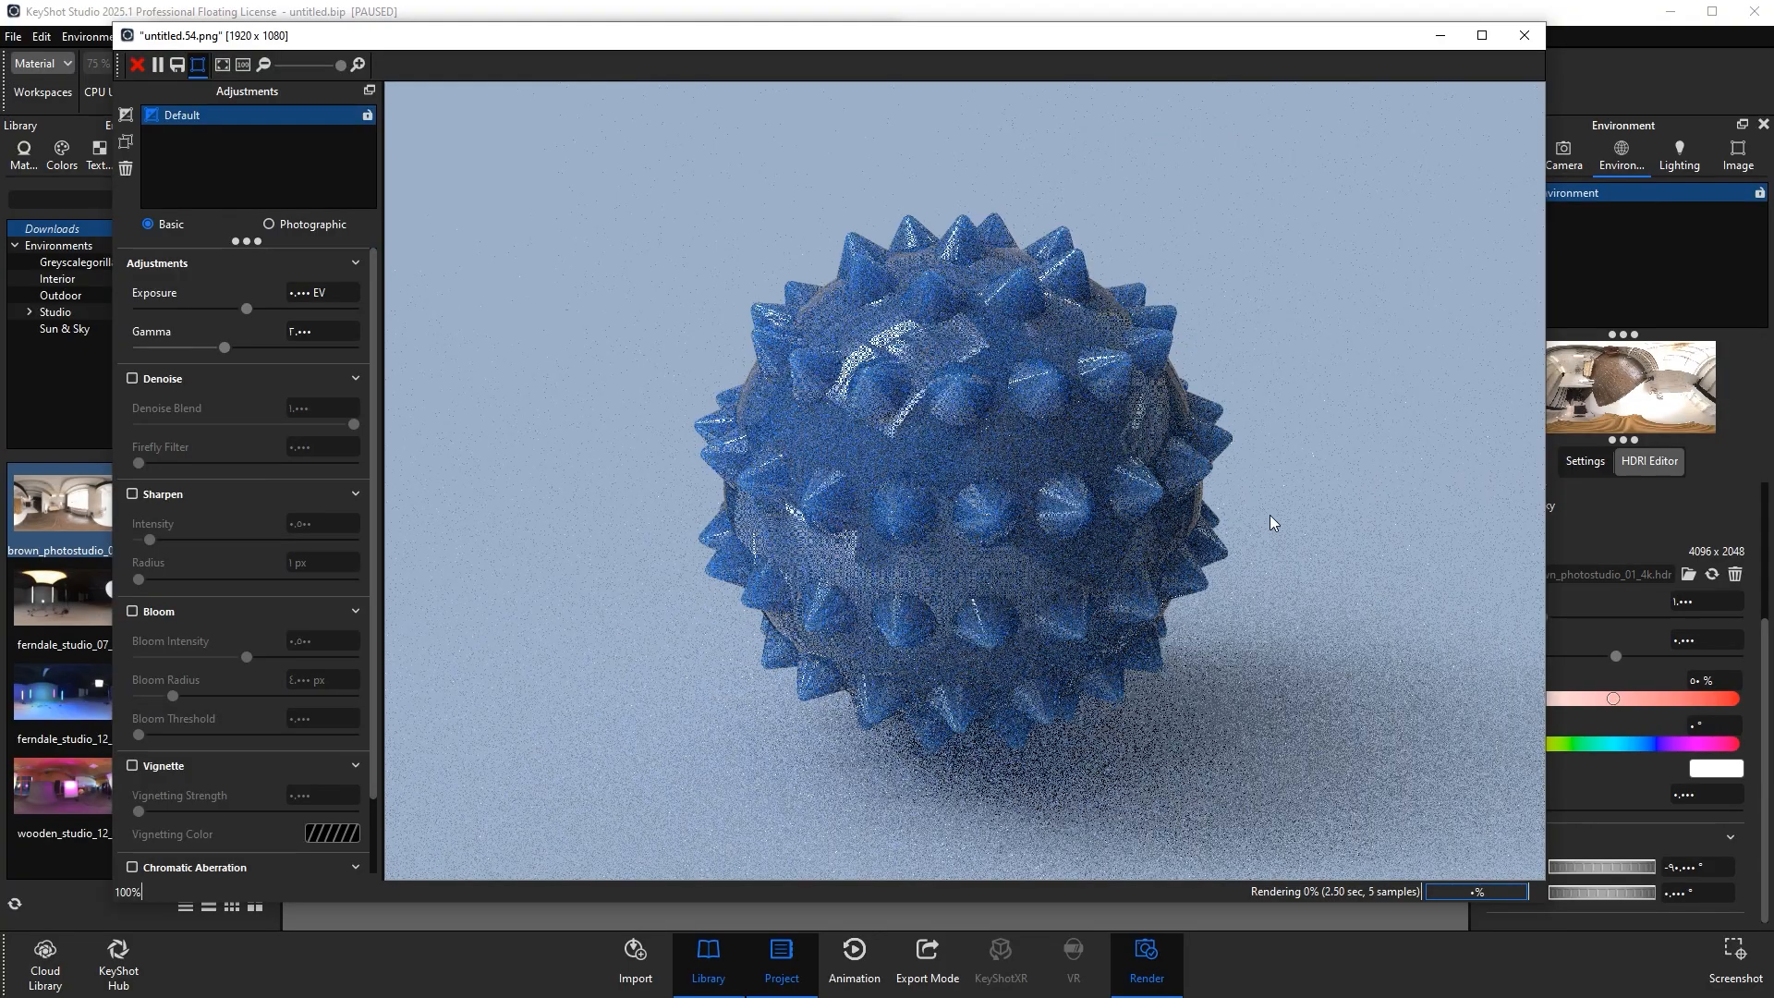
{"action": "left_click", "coordinate": [265, 64]}
{"action": "left_click", "coordinate": [265, 65]}
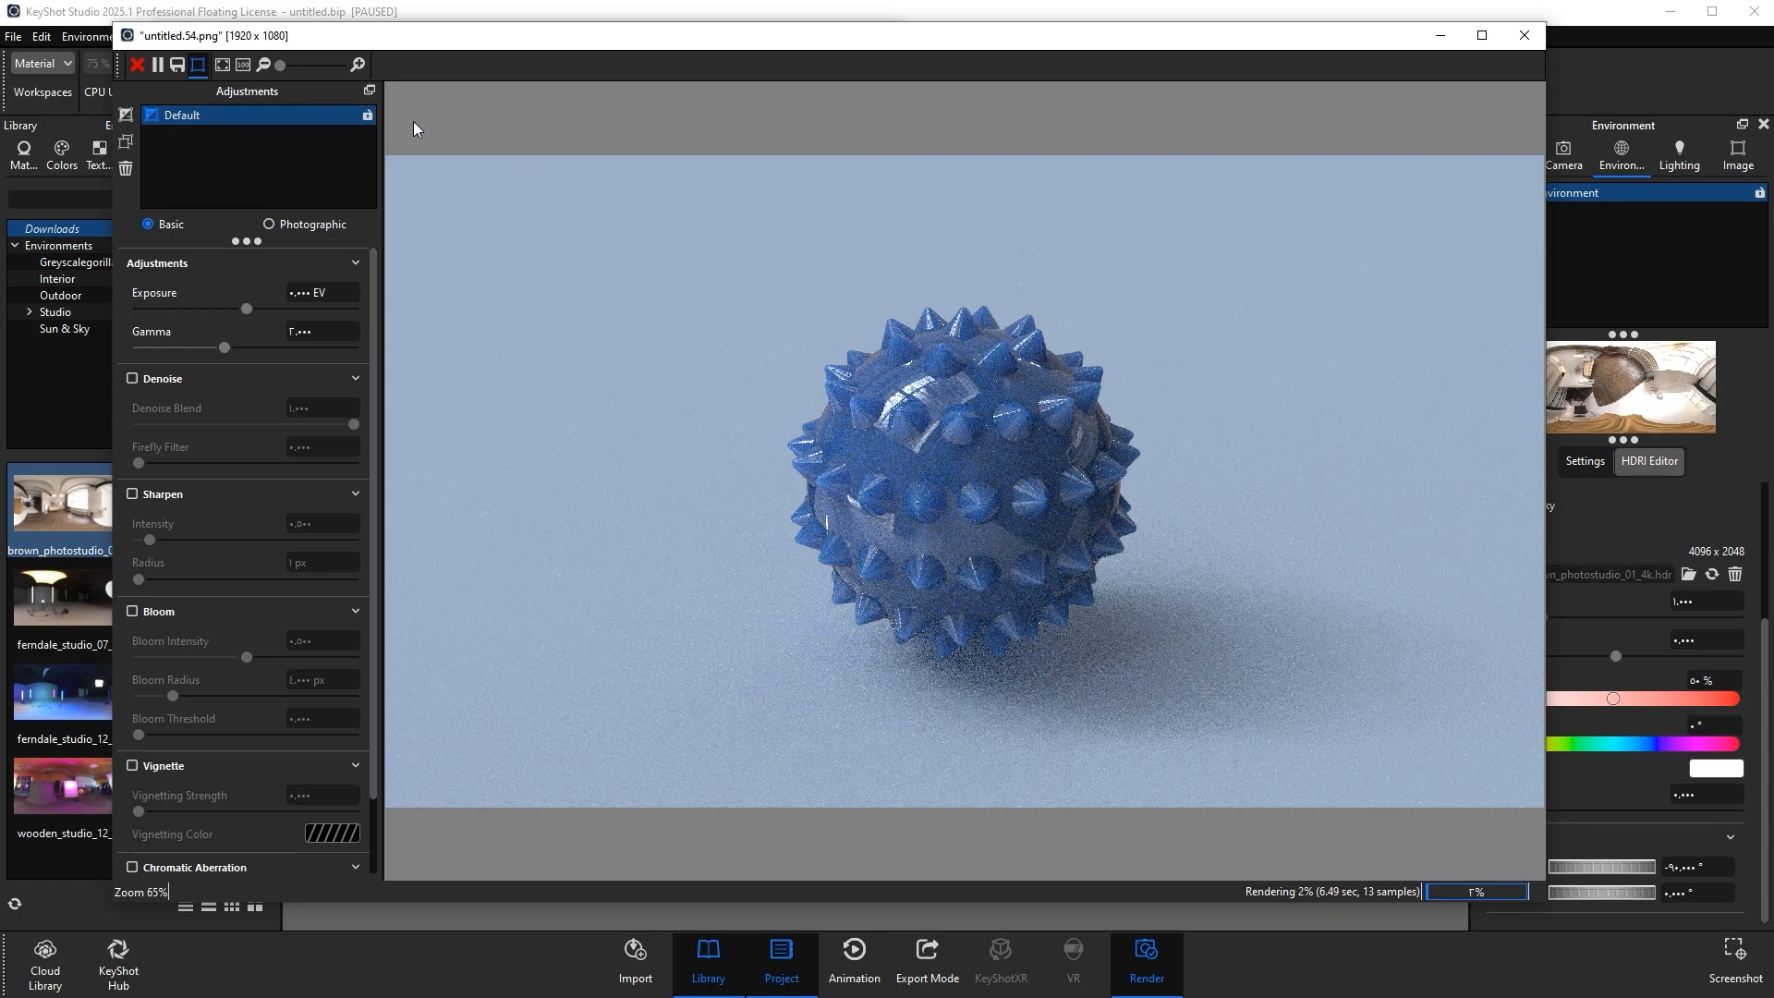